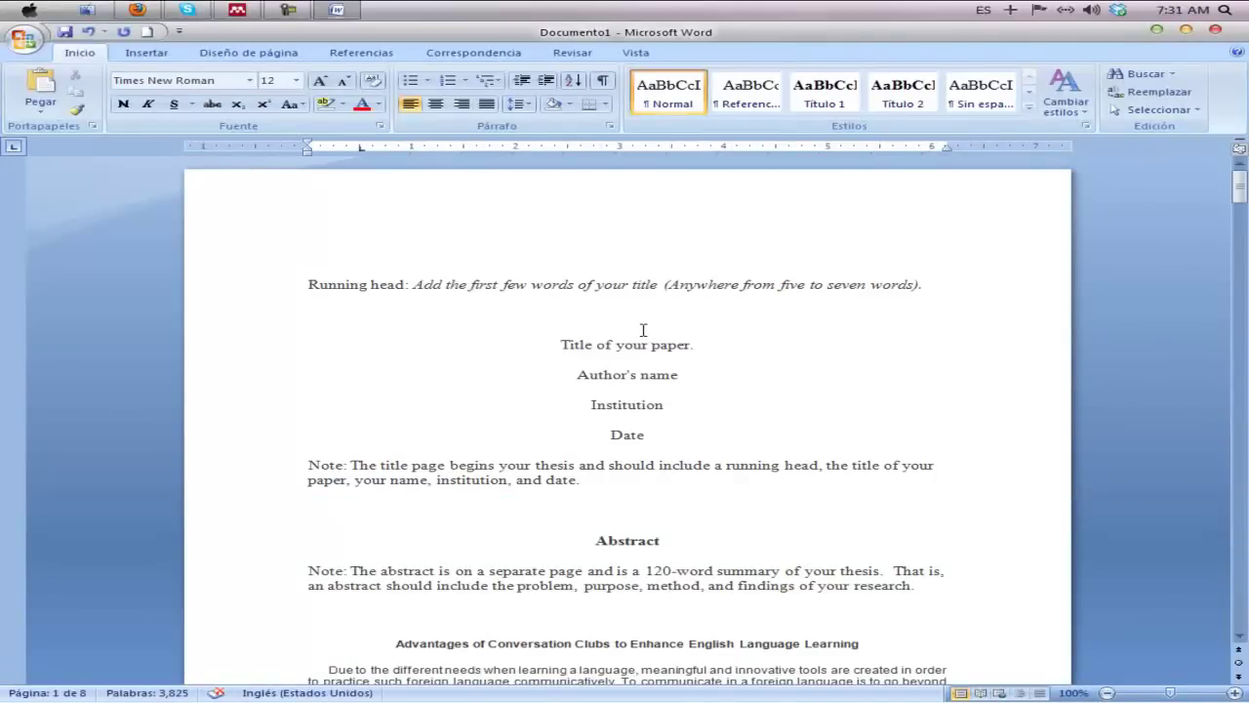
{"action": "left_click", "coordinate": [344, 289]}
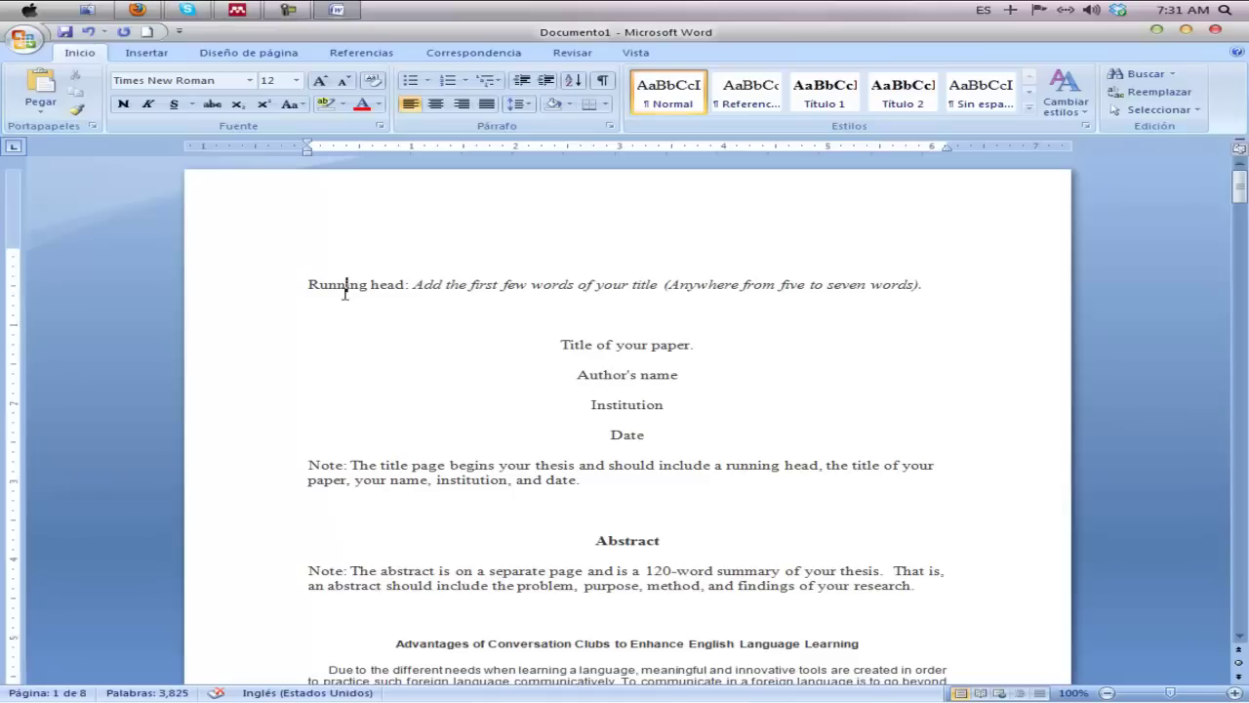
{"action": "key", "text": "ctrl+a"}
{"action": "left_click", "coordinate": [454, 362]}
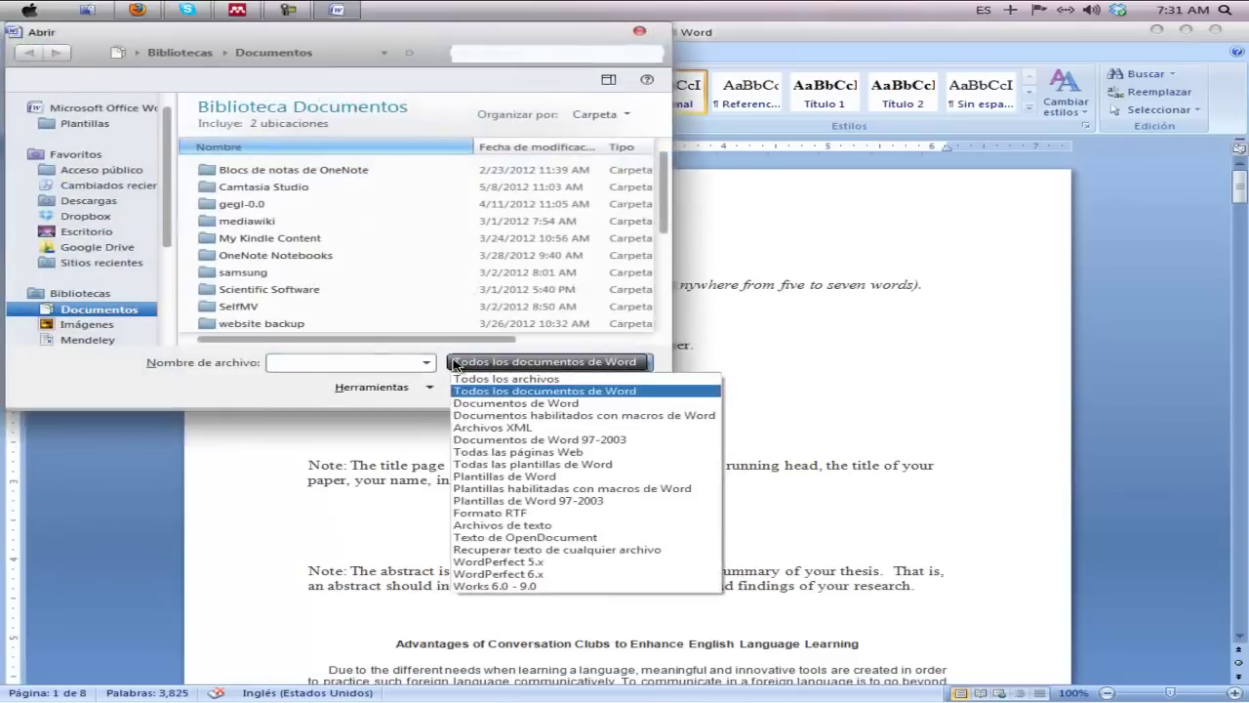
{"action": "left_click", "coordinate": [453, 362]}
{"action": "key", "text": "Escape"}
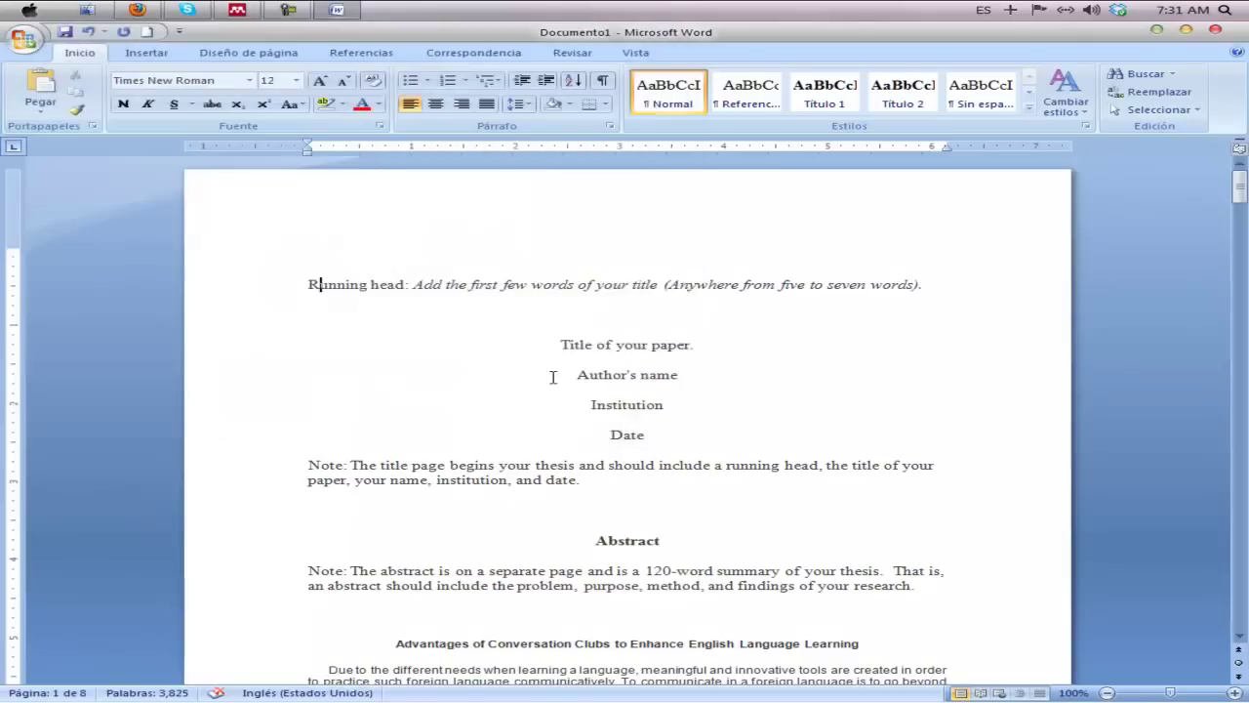
Step: Check that the ruler is enabled and give every paragraph in the document a first-line indent of 0.5 inch
{"action": "key", "text": "ctrl+e"}
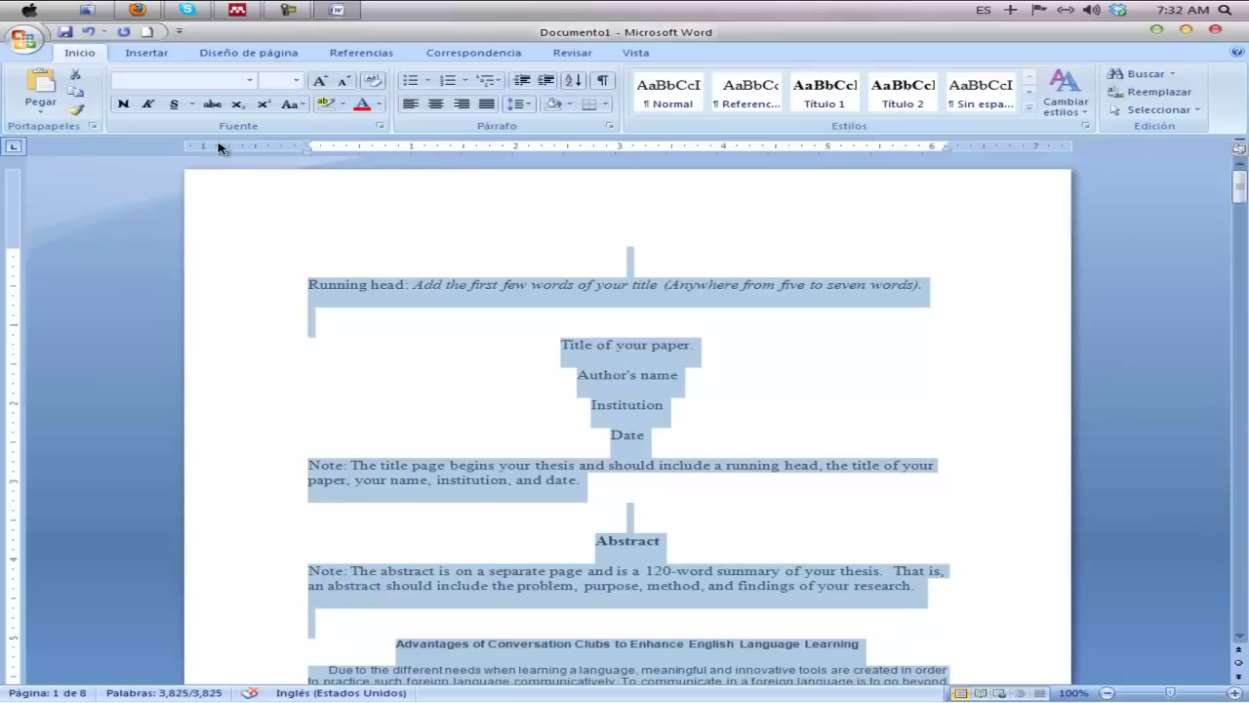
{"action": "left_click", "coordinate": [636, 56]}
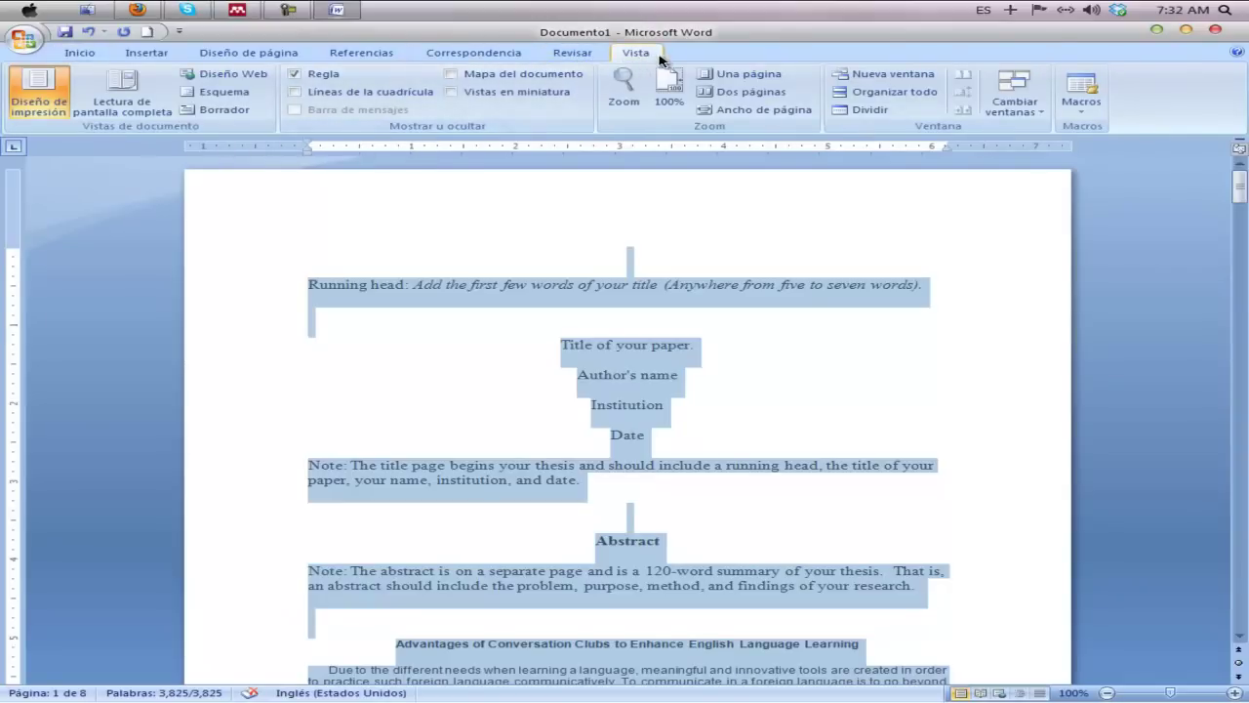
{"action": "left_click", "coordinate": [295, 76]}
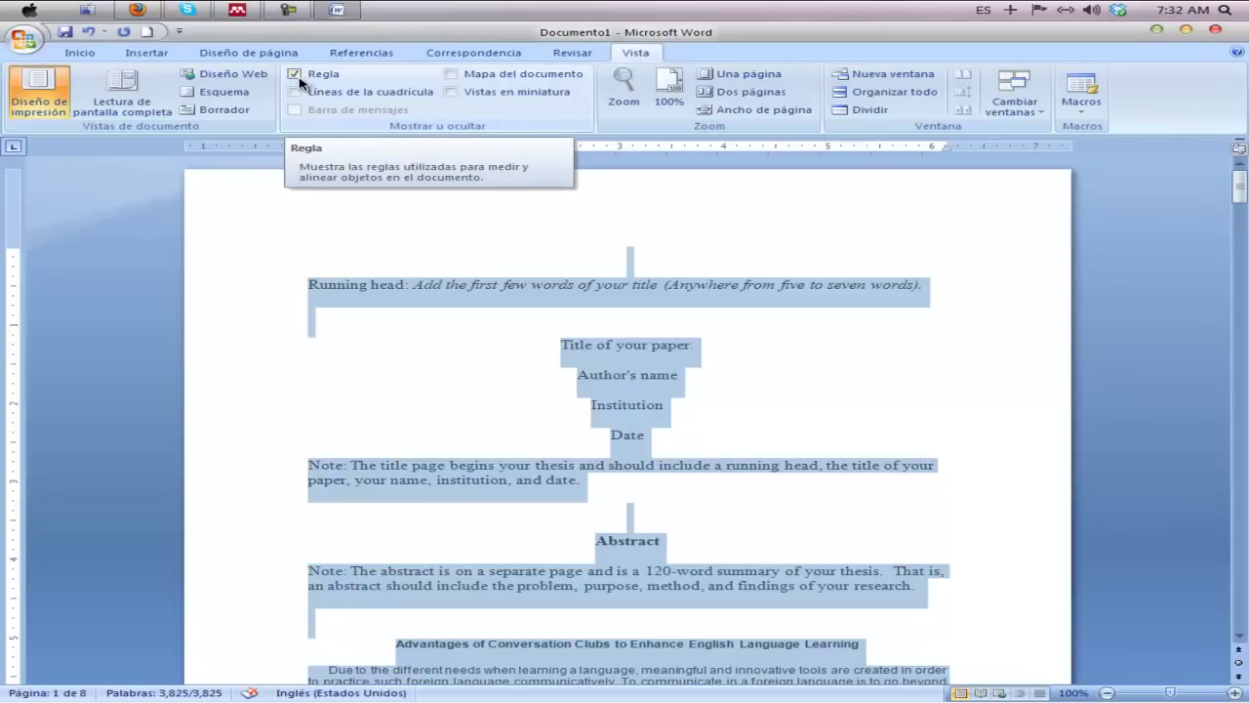
{"action": "left_click", "coordinate": [255, 222]}
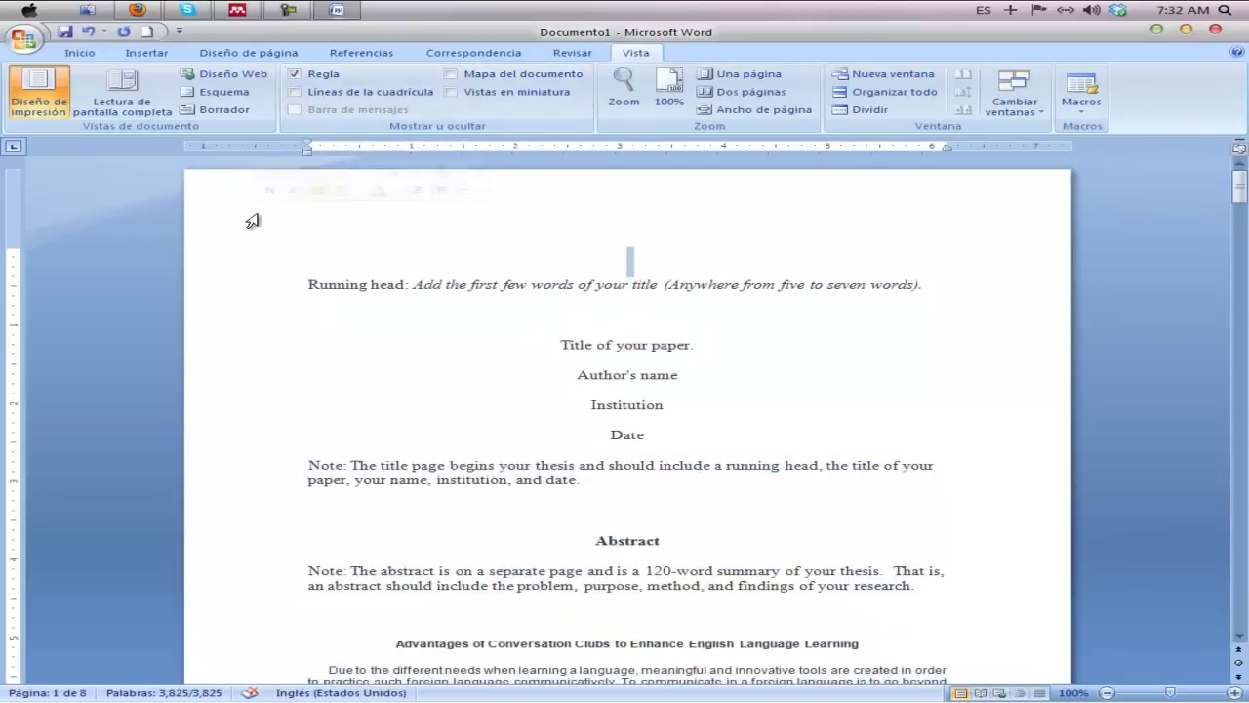
{"action": "left_click", "coordinate": [320, 286]}
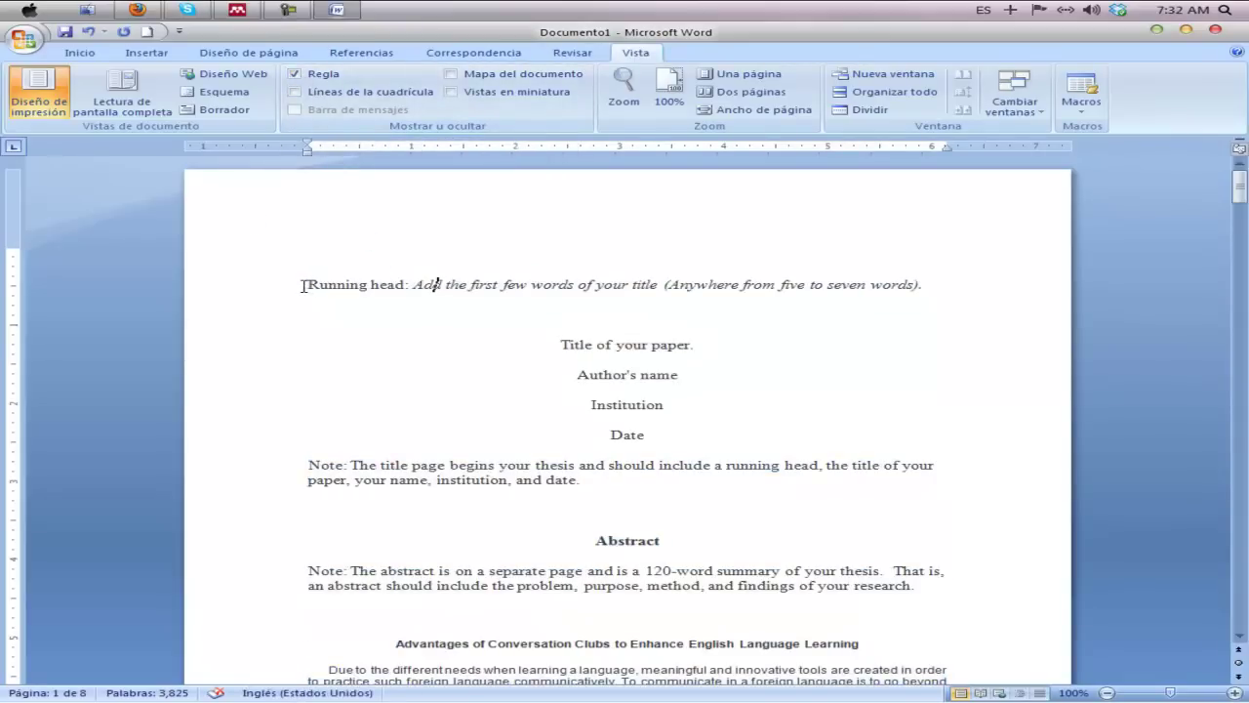
{"action": "key", "text": "ctrl+e"}
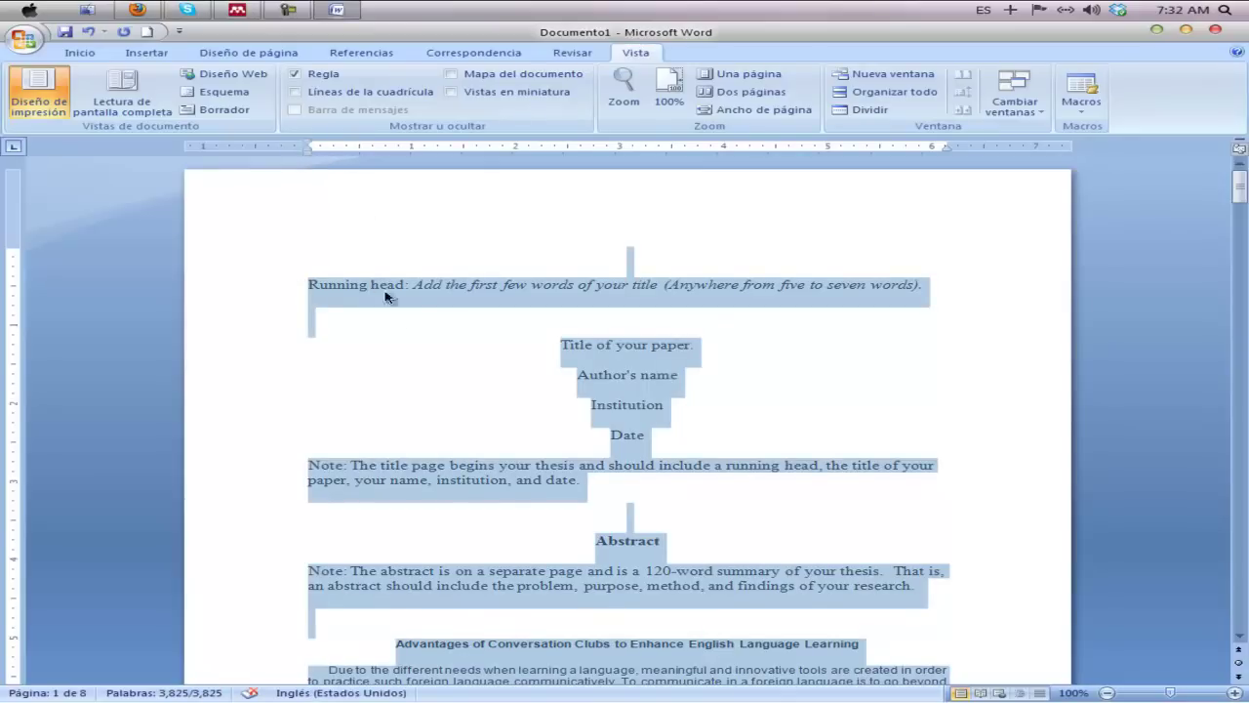
{"action": "left_click_drag", "start_coordinate": [309, 146], "coordinate": [359, 147]}
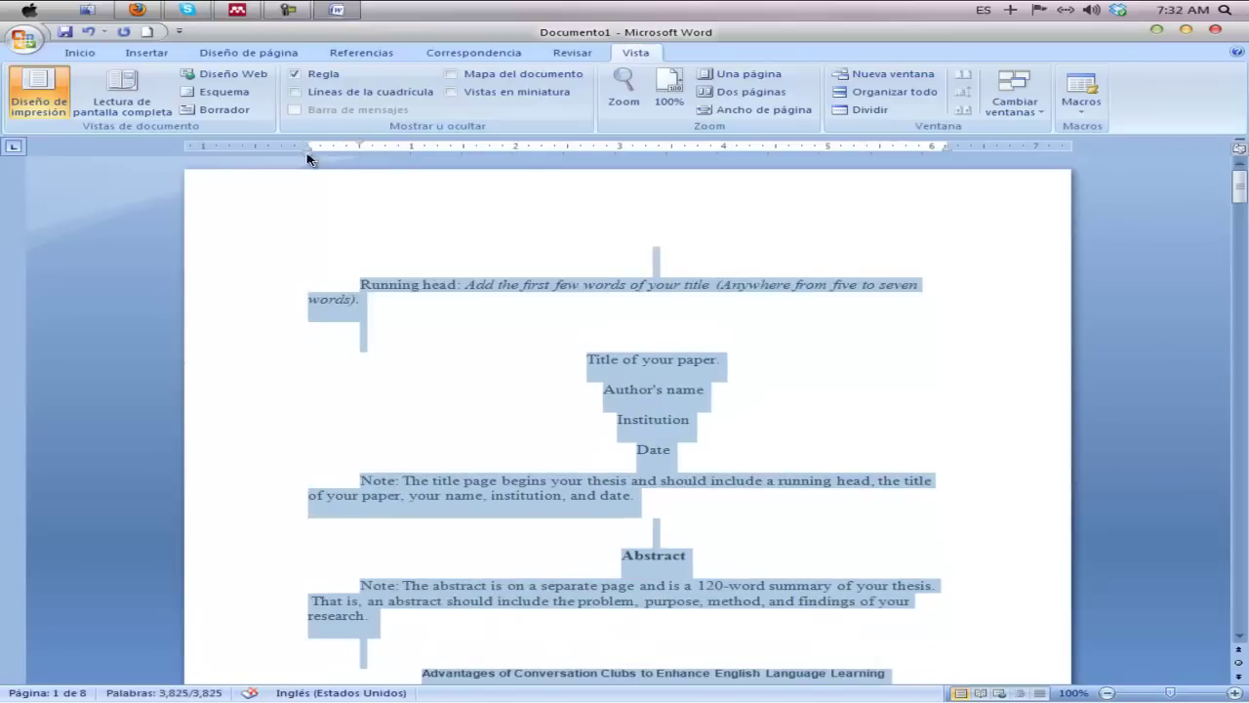
{"action": "left_click", "coordinate": [389, 408]}
Step: Set the line spacing of the entire document to 2.0
{"action": "scroll", "coordinate": [426, 375], "scroll_direction": "down", "scroll_amount": 3}
{"action": "scroll", "coordinate": [429, 378], "scroll_direction": "down", "scroll_amount": 3}
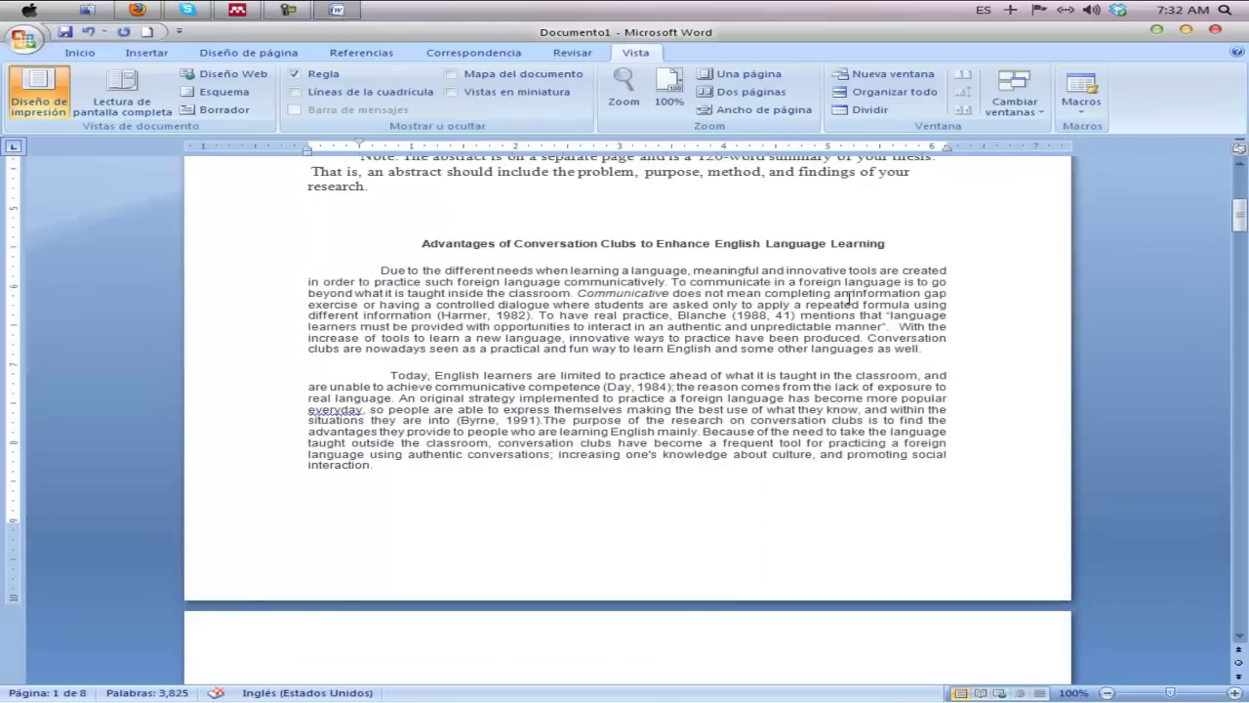
{"action": "key", "text": "ctrl+a"}
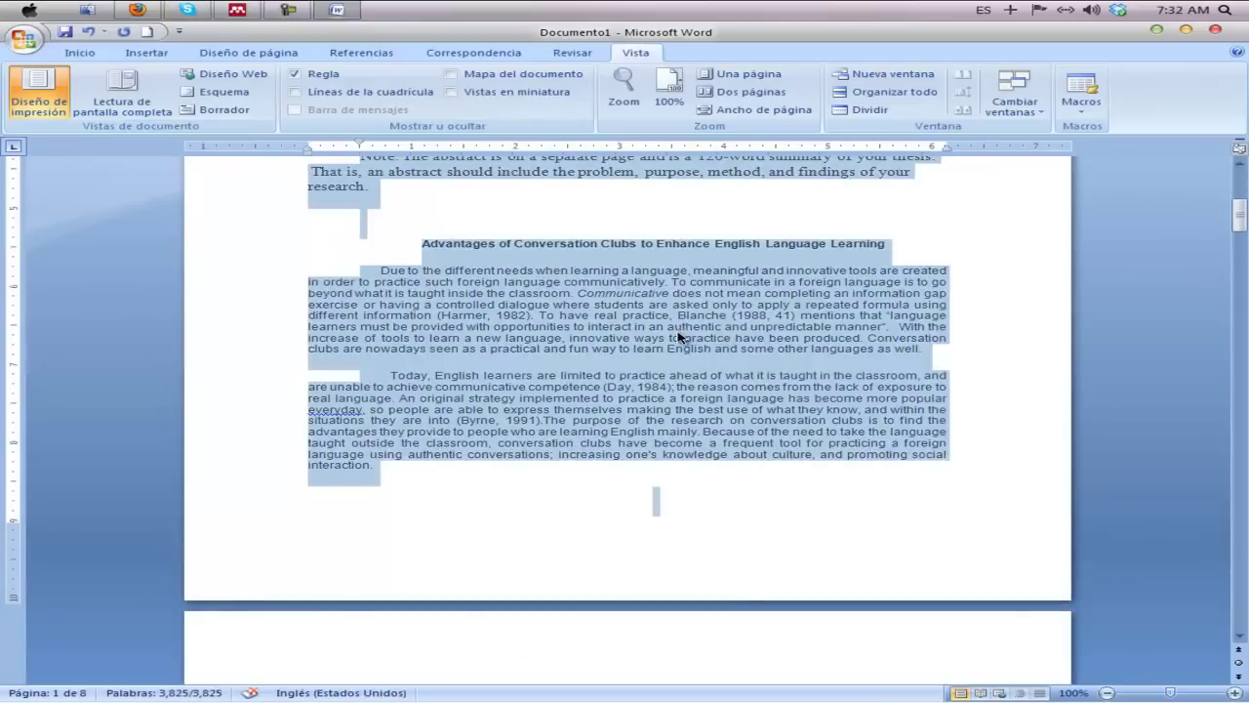
{"action": "left_click", "coordinate": [80, 53]}
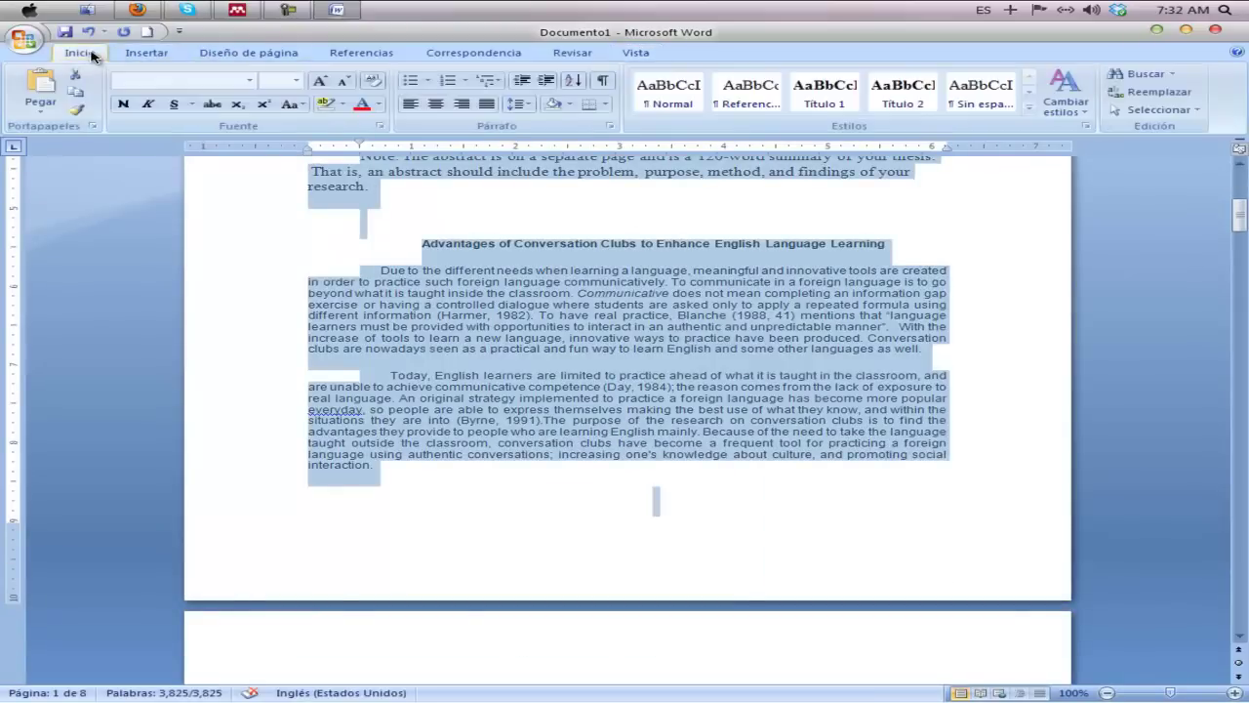
{"action": "left_click", "coordinate": [532, 108]}
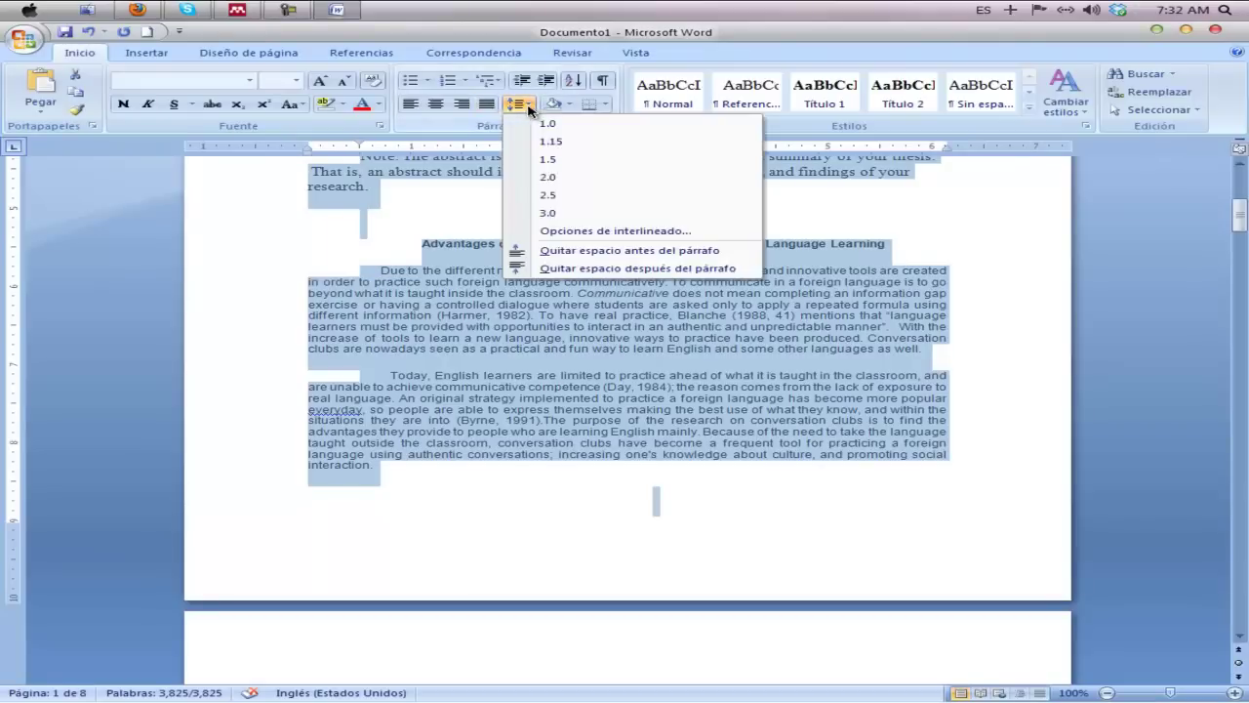
{"action": "left_click", "coordinate": [552, 173]}
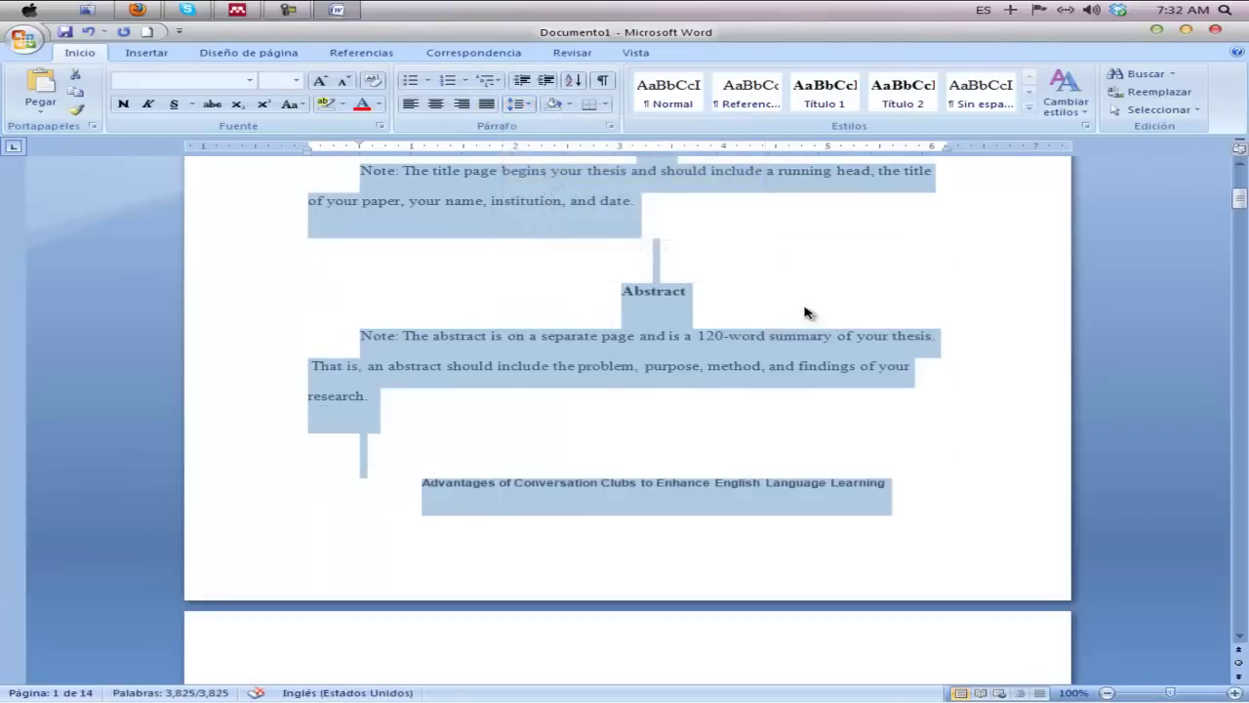
{"action": "left_click", "coordinate": [881, 236]}
Step: Delete the whole Feedback section, from its heading after Appendix B through the end of the document
{"action": "left_click_drag", "start_coordinate": [1240, 198], "coordinate": [1203, 547]}
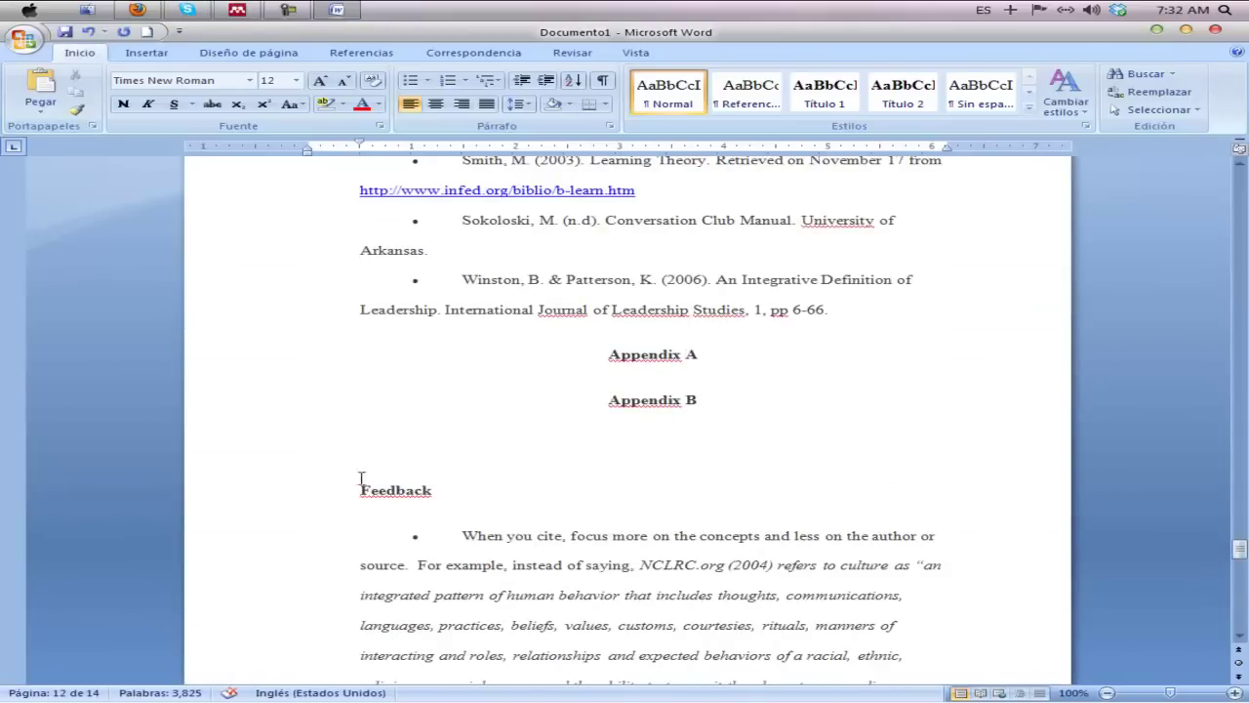
{"action": "left_click_drag", "start_coordinate": [342, 484], "coordinate": [586, 655]}
{"action": "scroll", "coordinate": [572, 564], "scroll_direction": "down", "scroll_amount": 15}
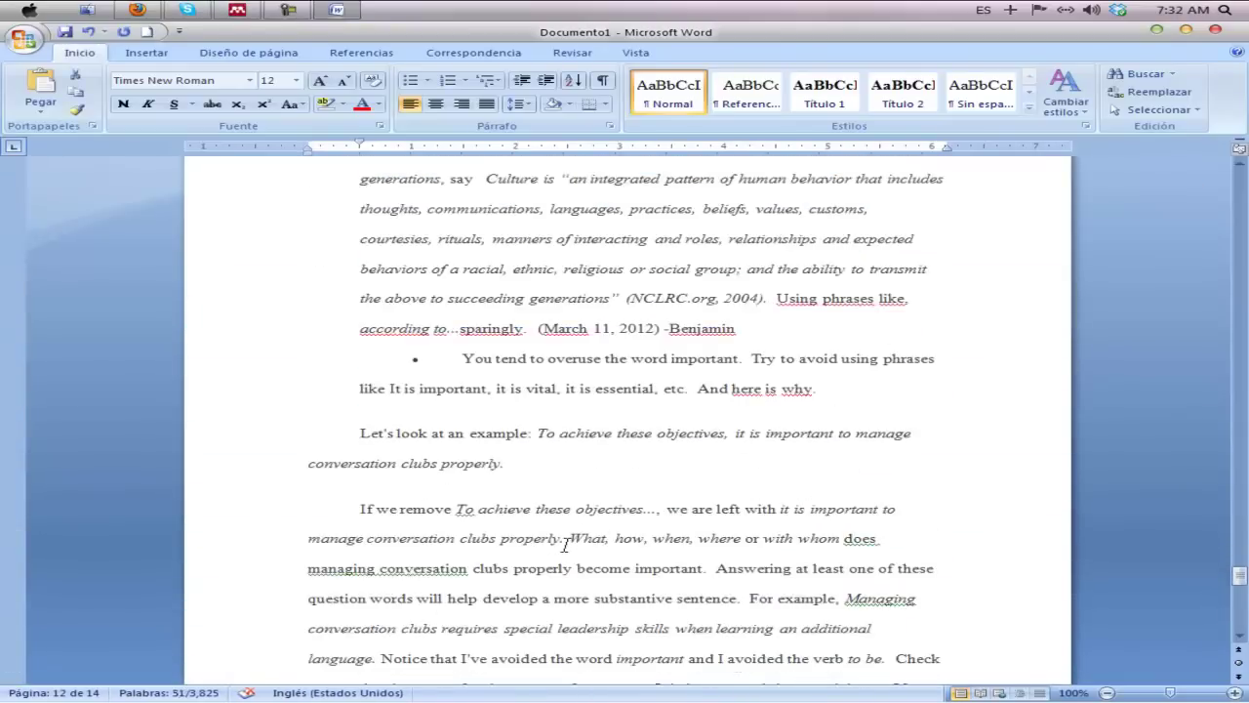
{"action": "scroll", "coordinate": [571, 544], "scroll_direction": "down", "scroll_amount": 7}
{"action": "left_click", "coordinate": [797, 385], "text": "shift"}
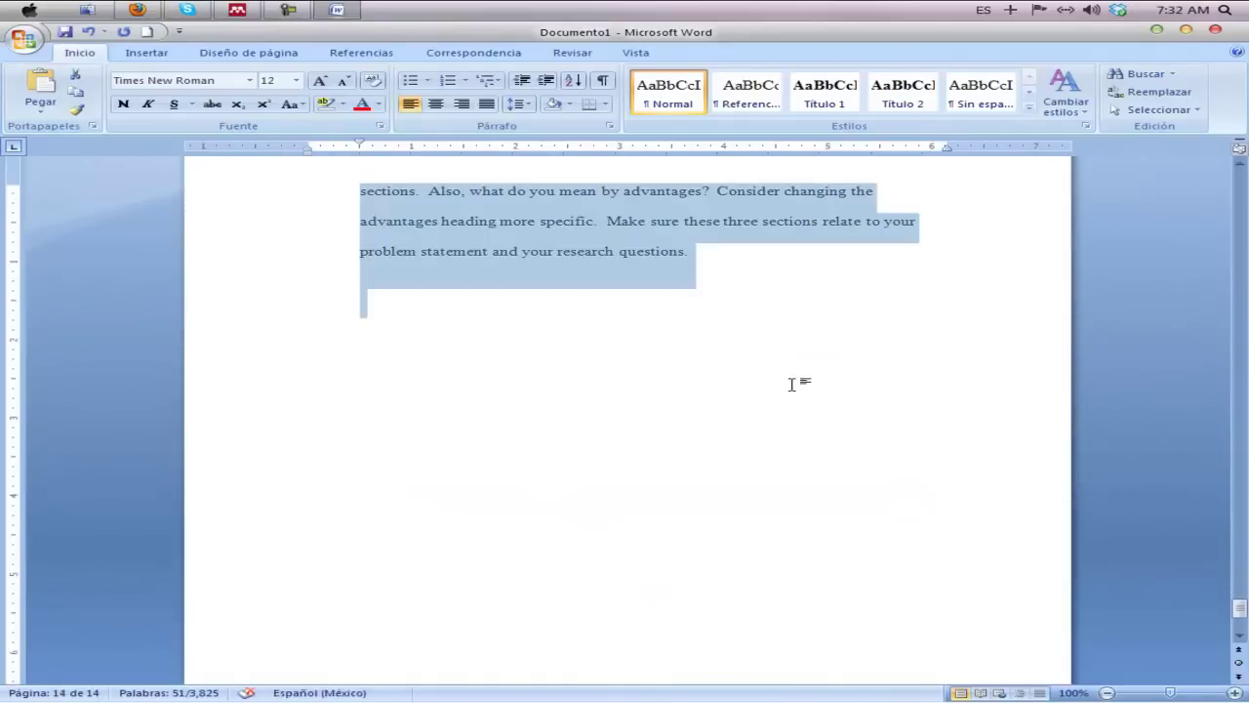
{"action": "key", "text": "Delete"}
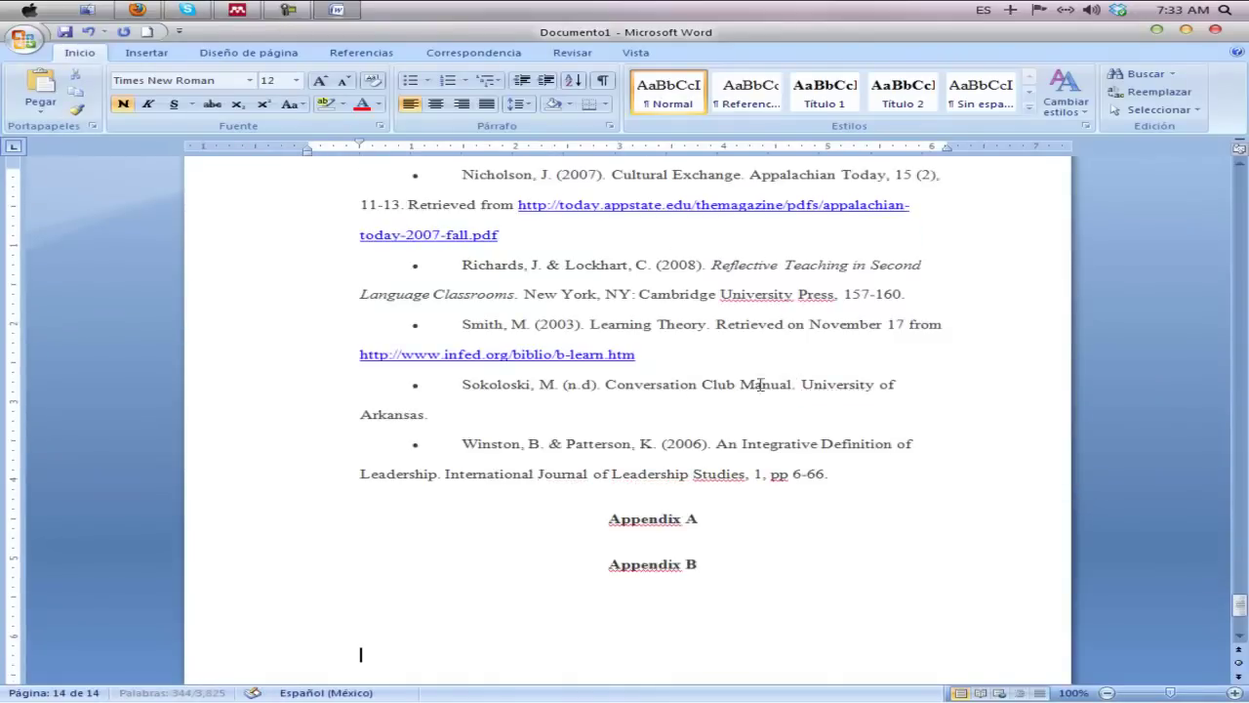
Step: Insert a page break before the References heading so the reference list starts on a new page
{"action": "scroll", "coordinate": [626, 411], "scroll_direction": "up", "scroll_amount": 5}
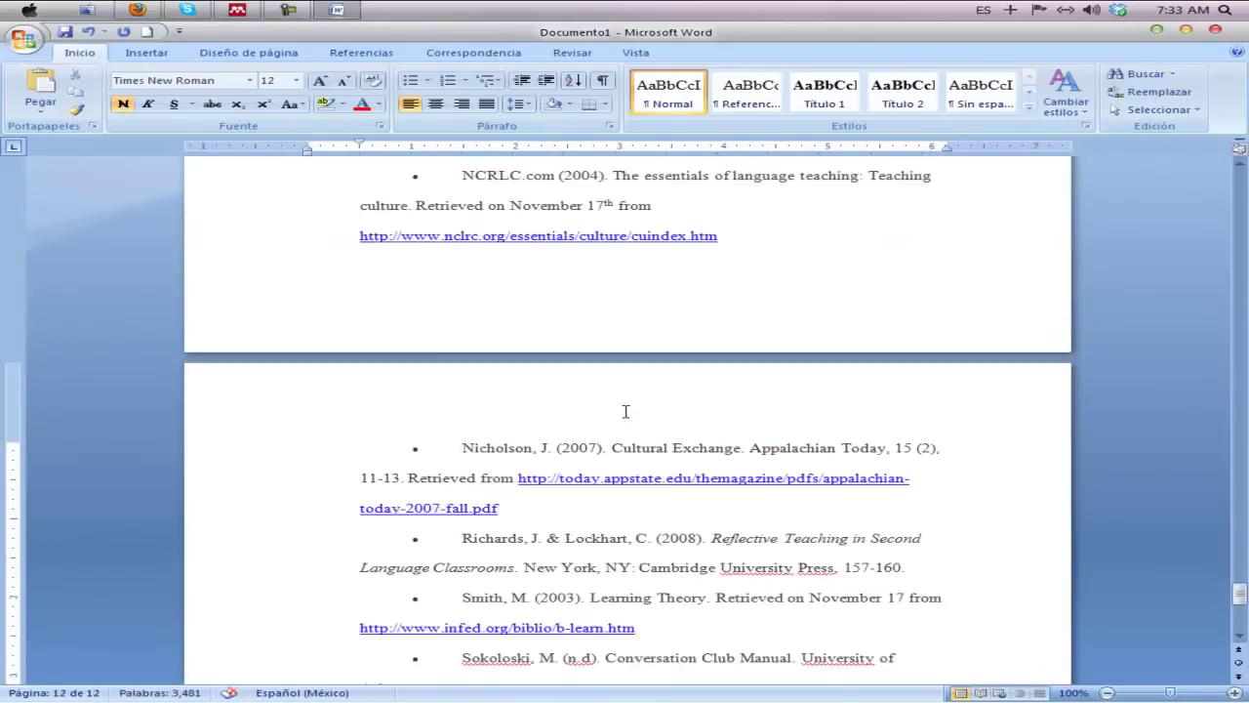
{"action": "scroll", "coordinate": [900, 337], "scroll_direction": "up", "scroll_amount": 10}
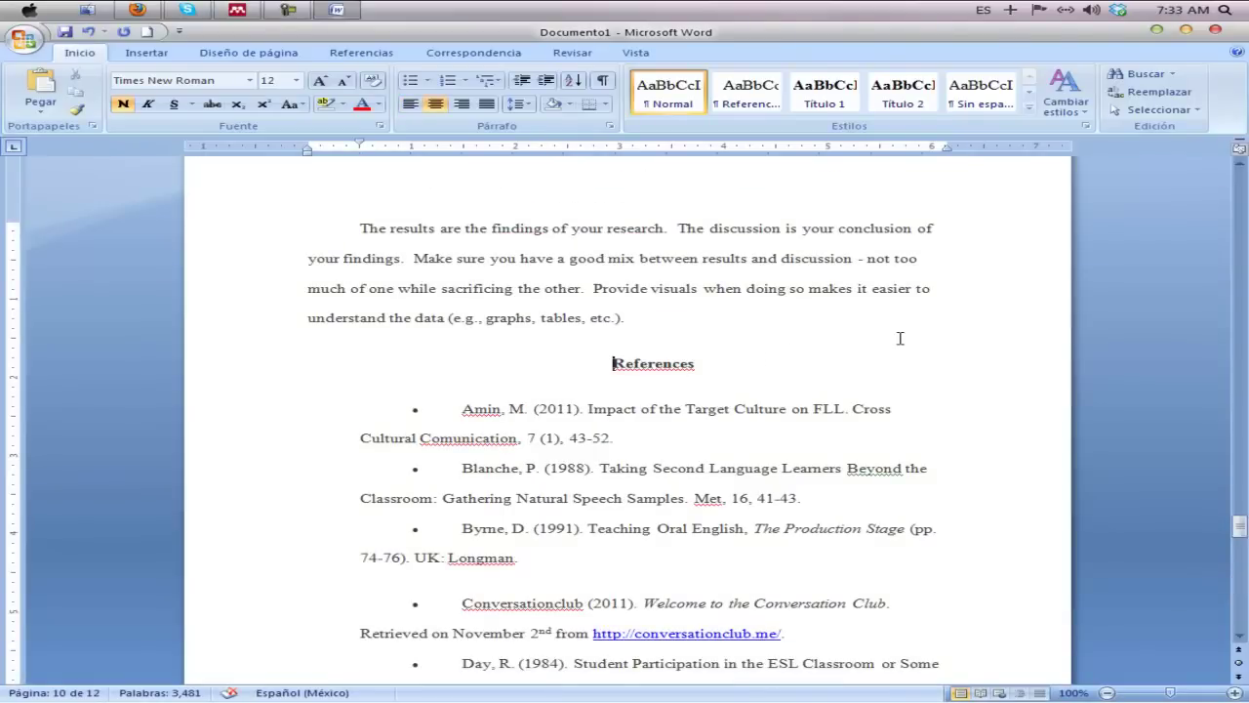
{"action": "key", "text": "ctrl+Return"}
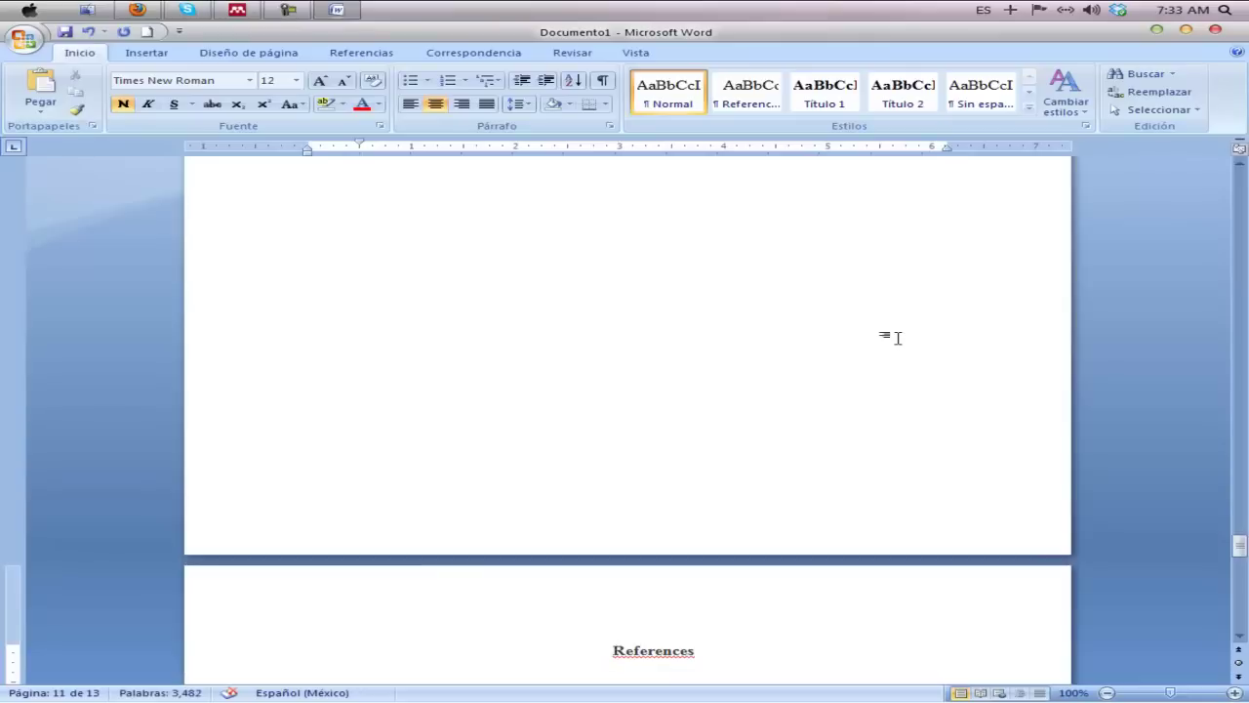
Step: Remove the bullets from all entries in the reference list, from the first one to the last before Appendix A
{"action": "scroll", "coordinate": [898, 338], "scroll_direction": "down", "scroll_amount": 8}
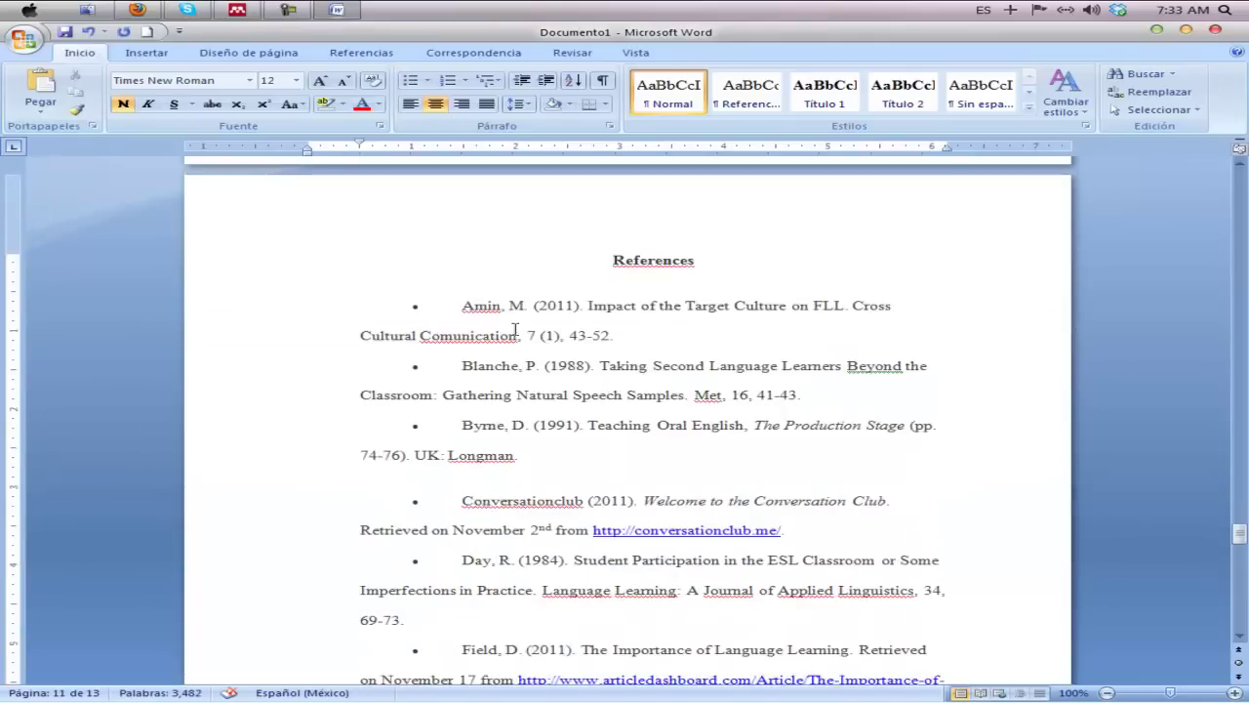
{"action": "left_click_drag", "start_coordinate": [452, 305], "coordinate": [713, 646]}
{"action": "scroll", "coordinate": [714, 596], "scroll_direction": "down", "scroll_amount": 3}
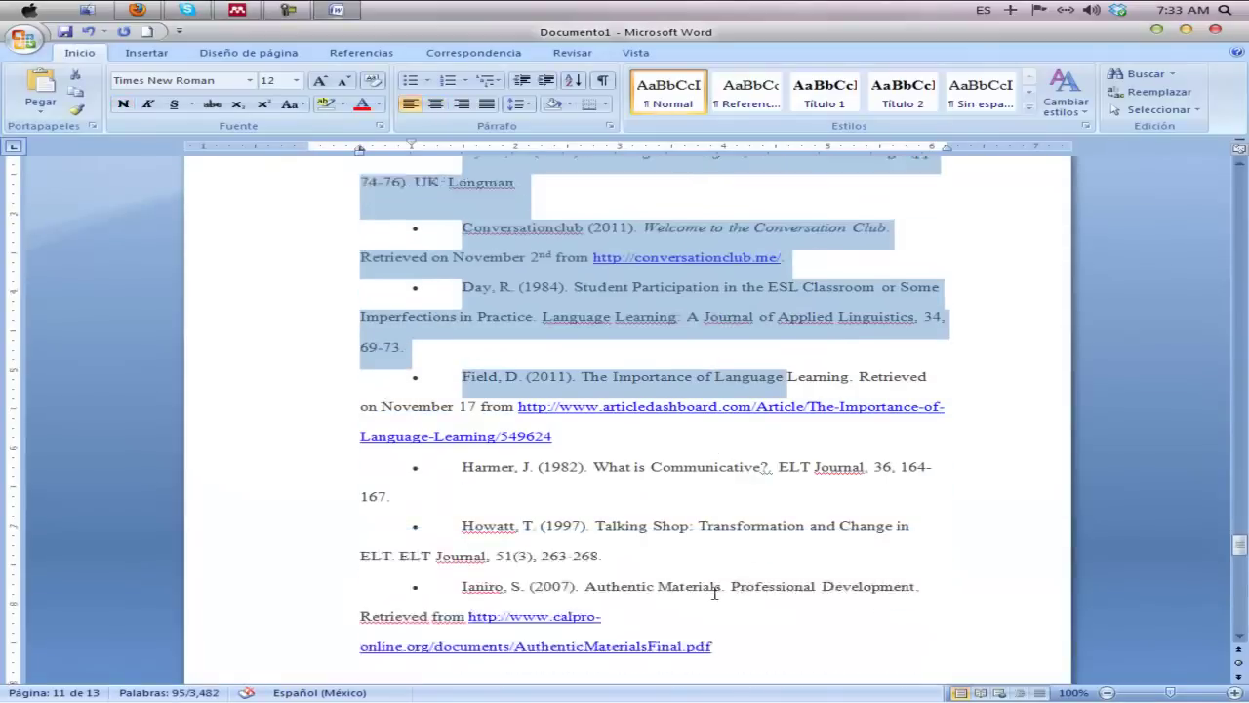
{"action": "scroll", "coordinate": [714, 577], "scroll_direction": "down", "scroll_amount": 20}
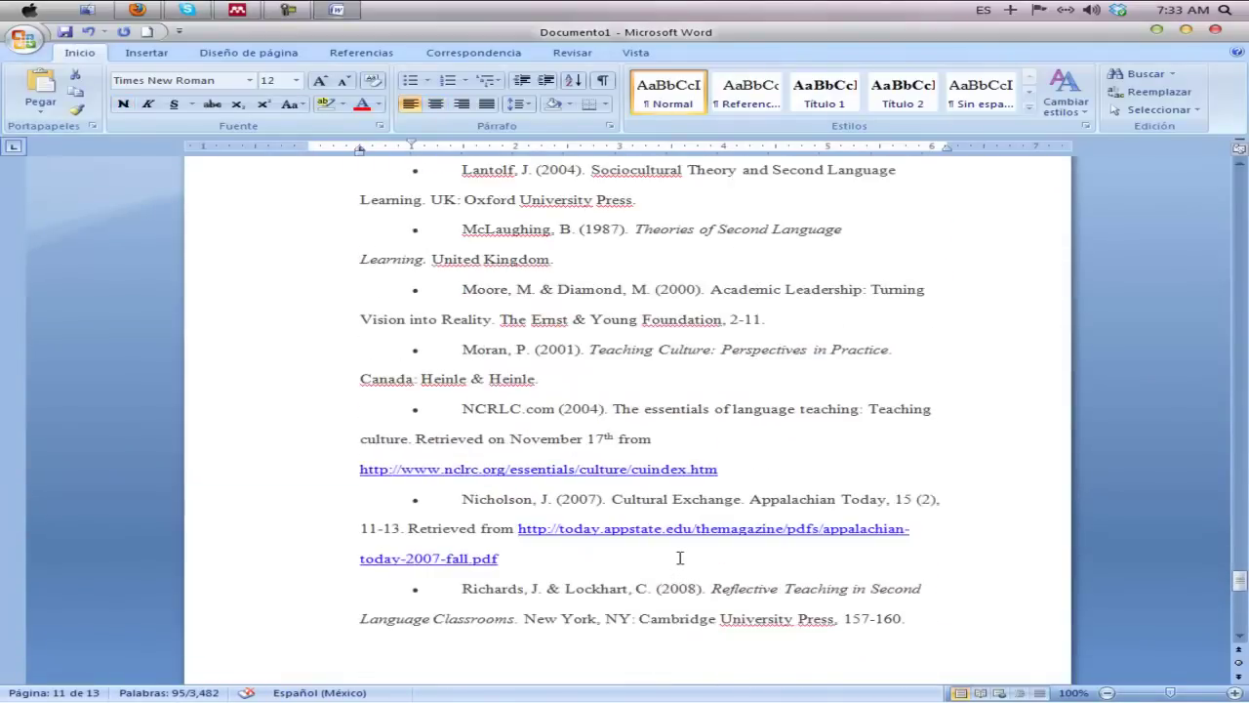
{"action": "scroll", "coordinate": [683, 551], "scroll_direction": "down", "scroll_amount": 6}
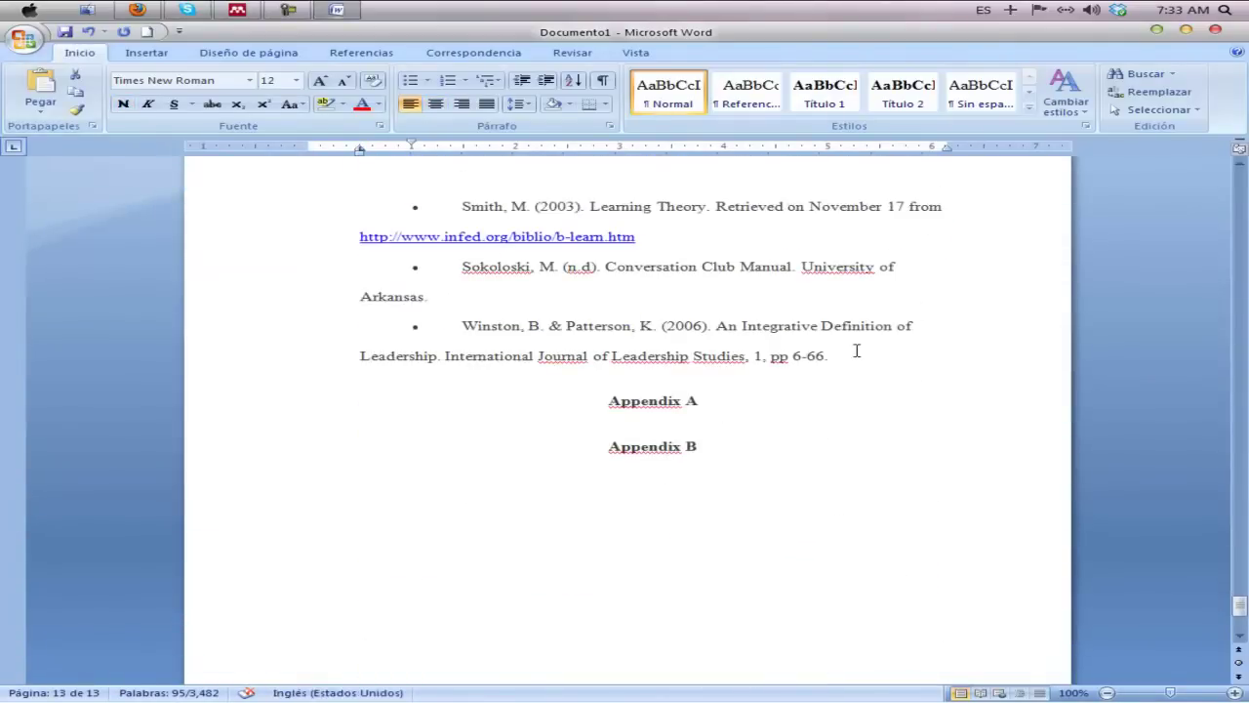
{"action": "left_click", "coordinate": [857, 353], "text": "shift"}
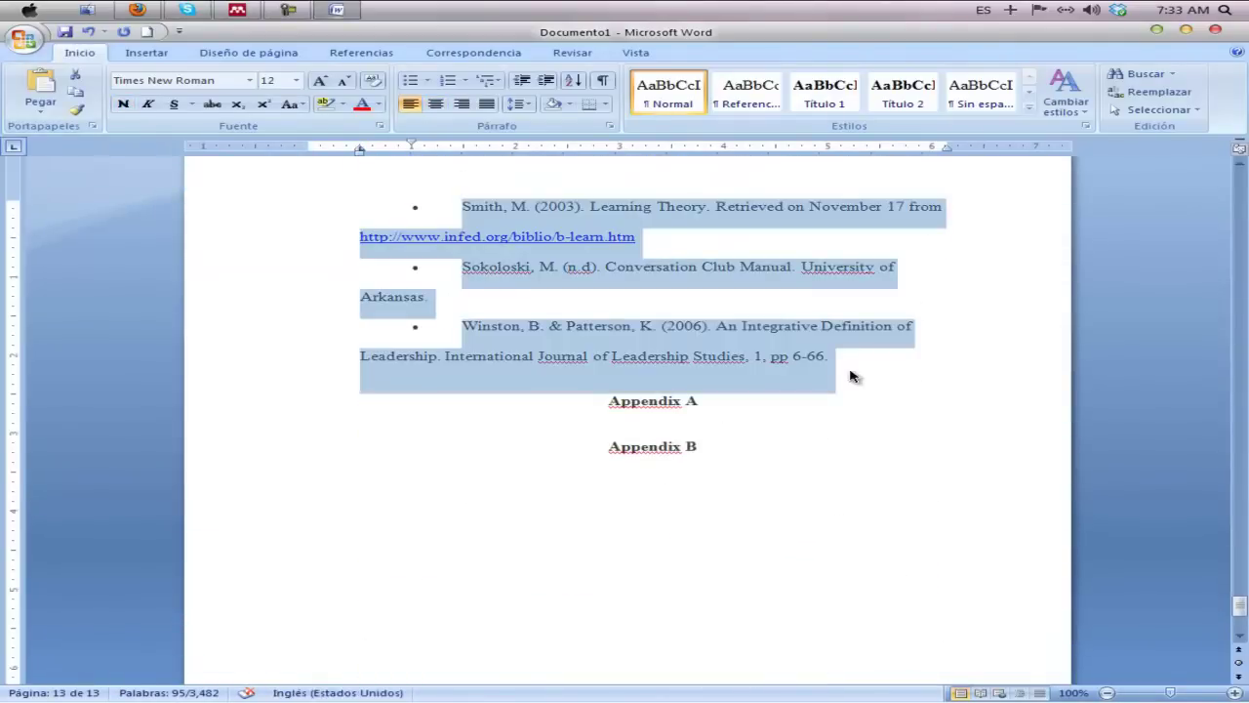
{"action": "left_click", "coordinate": [412, 82]}
{"action": "left_click", "coordinate": [412, 82]}
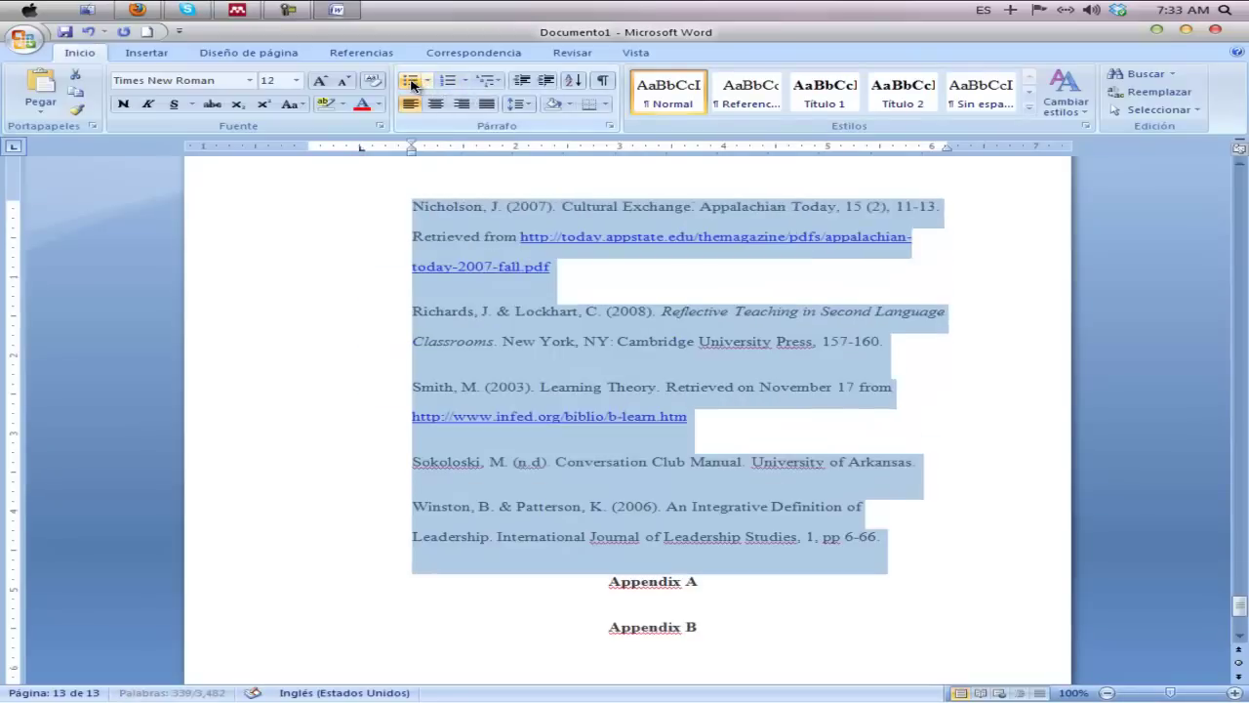
Step: Decrease the indent of the reference entries and give them a hanging indent of 0.5 inch from the left margin
{"action": "left_click", "coordinate": [522, 82]}
{"action": "left_click", "coordinate": [523, 82]}
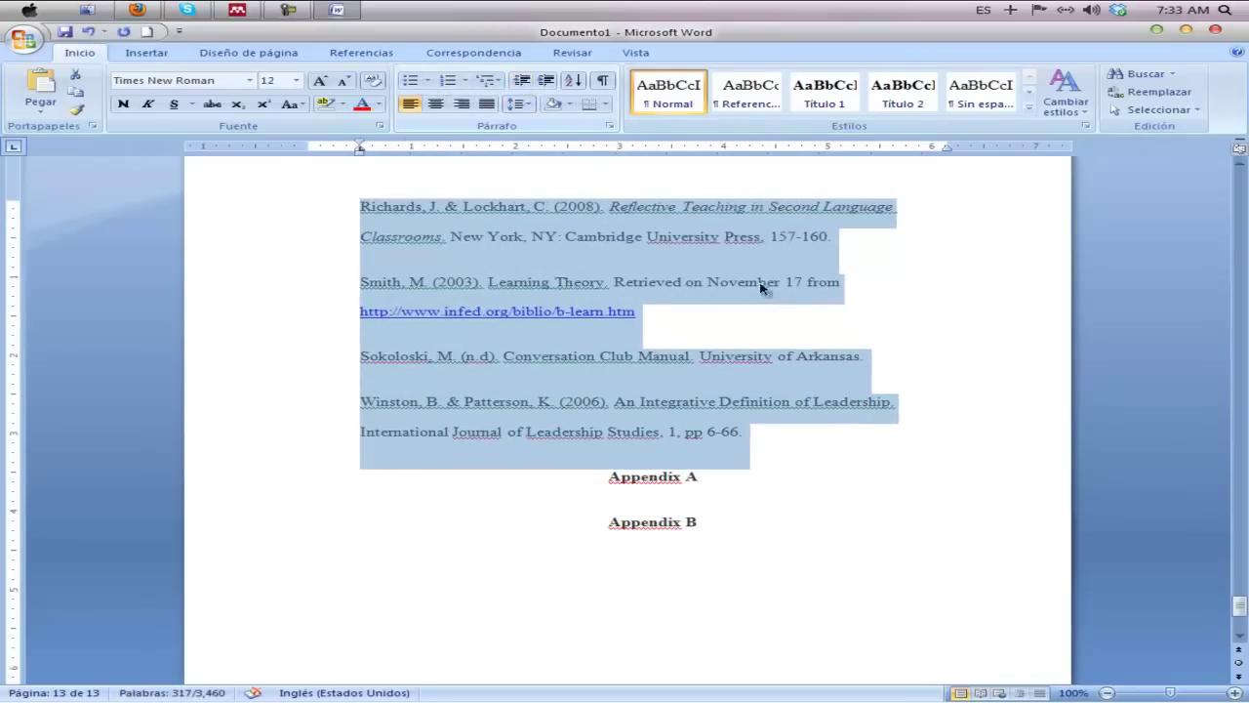
{"action": "scroll", "coordinate": [820, 331], "scroll_direction": "up", "scroll_amount": 3}
{"action": "scroll", "coordinate": [820, 331], "scroll_direction": "up", "scroll_amount": 4}
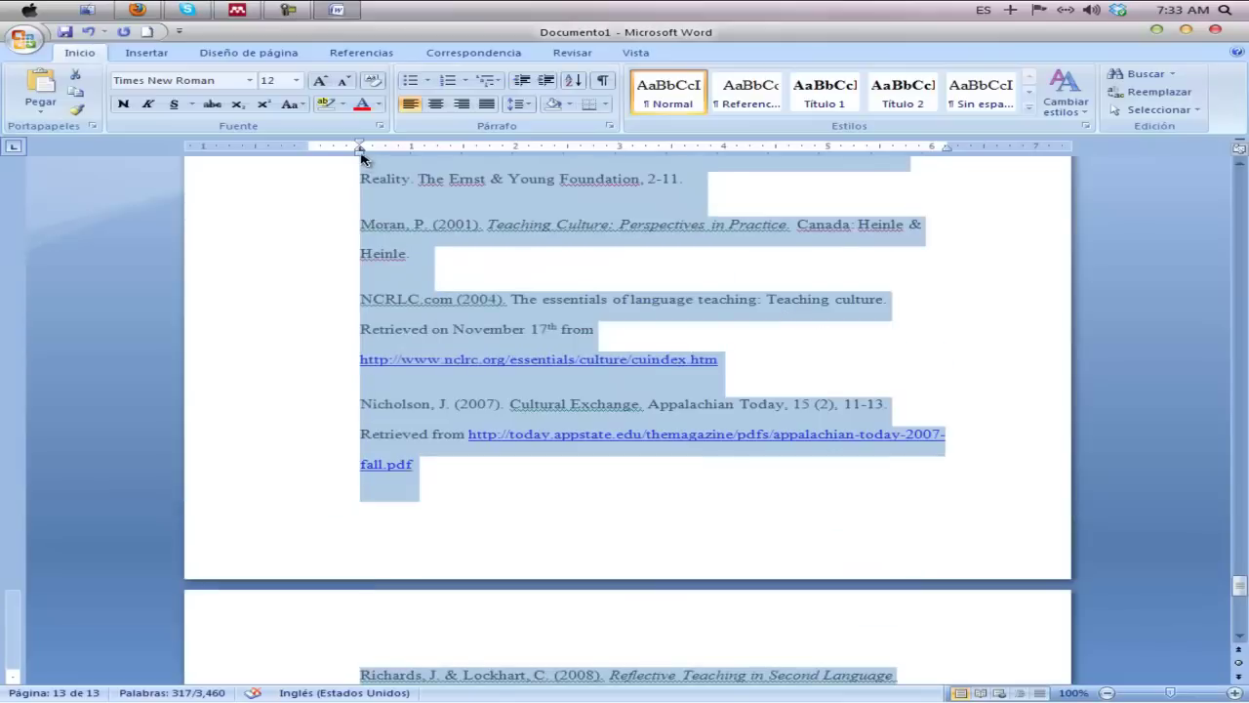
{"action": "left_click_drag", "start_coordinate": [359, 153], "coordinate": [283, 151]}
{"action": "left_click_drag", "start_coordinate": [361, 157], "coordinate": [306, 148]}
Step: Set the line spacing of all the reference entries to 1.0
{"action": "scroll", "coordinate": [558, 279], "scroll_direction": "up", "scroll_amount": 4}
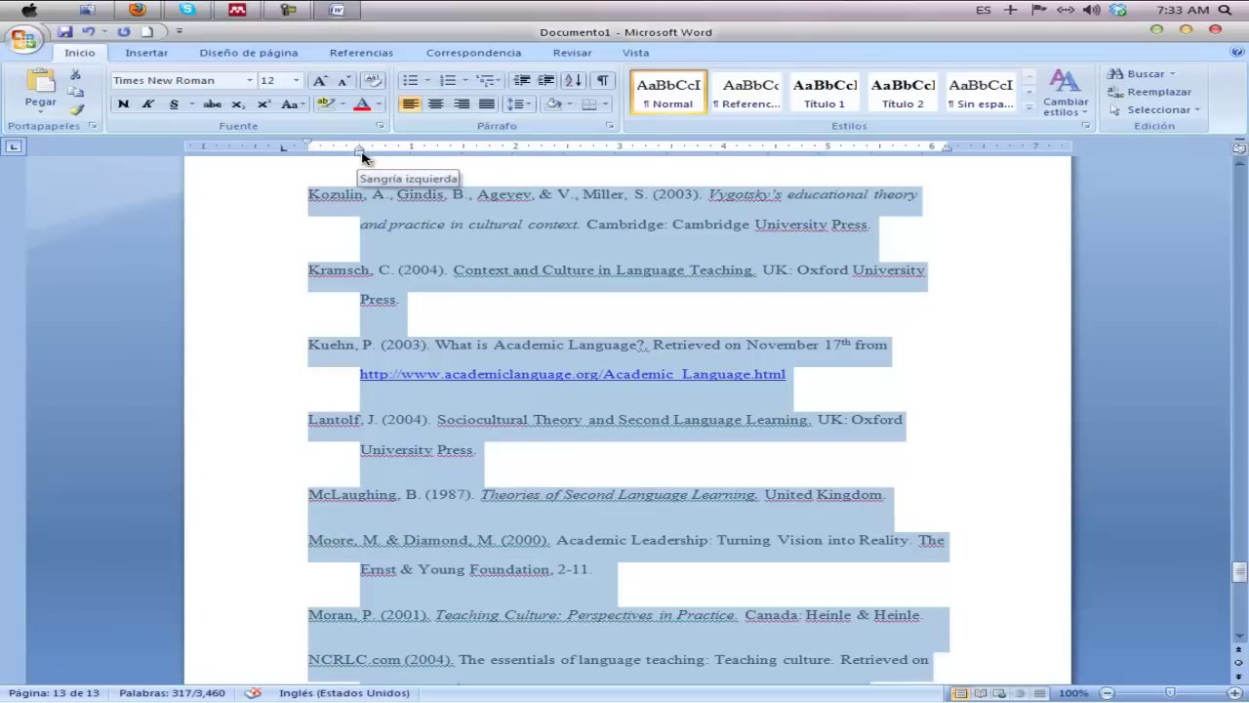
{"action": "scroll", "coordinate": [586, 308], "scroll_direction": "up", "scroll_amount": 10}
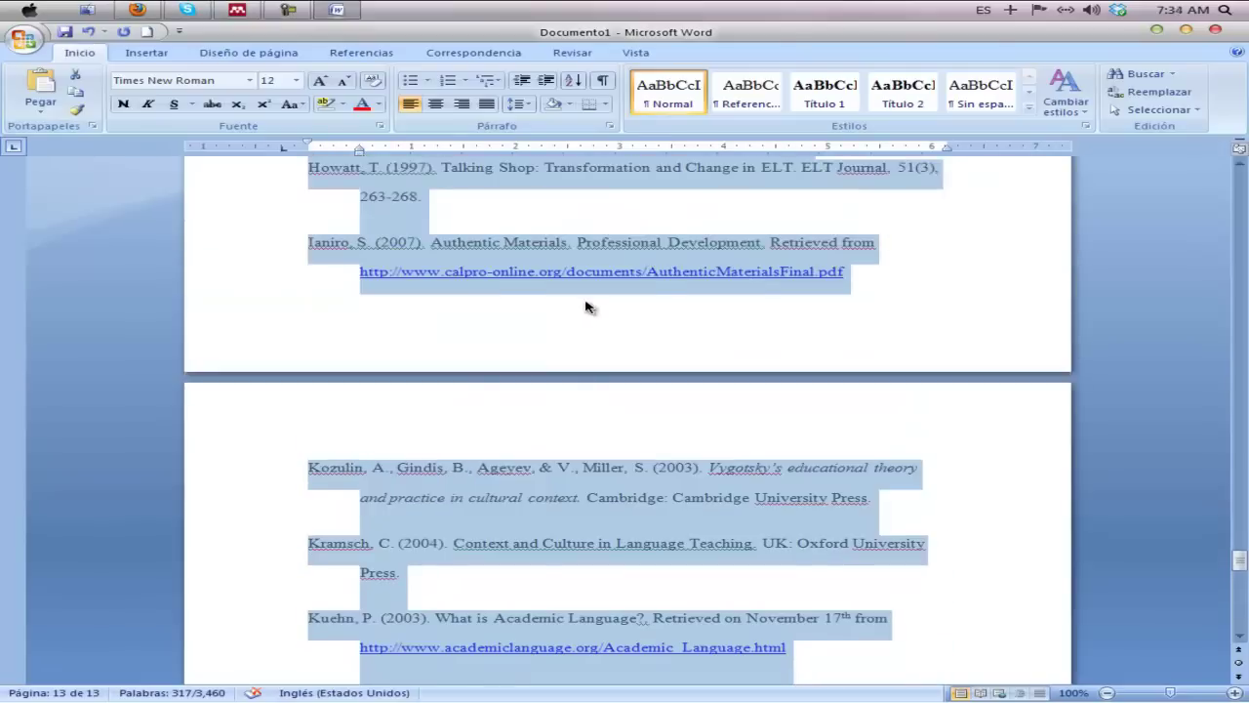
{"action": "scroll", "coordinate": [595, 283], "scroll_direction": "up", "scroll_amount": 15}
{"action": "scroll", "coordinate": [599, 283], "scroll_direction": "down", "scroll_amount": 4}
{"action": "scroll", "coordinate": [601, 282], "scroll_direction": "up", "scroll_amount": 3}
{"action": "scroll", "coordinate": [601, 282], "scroll_direction": "up", "scroll_amount": 5}
{"action": "scroll", "coordinate": [599, 281], "scroll_direction": "down", "scroll_amount": 9}
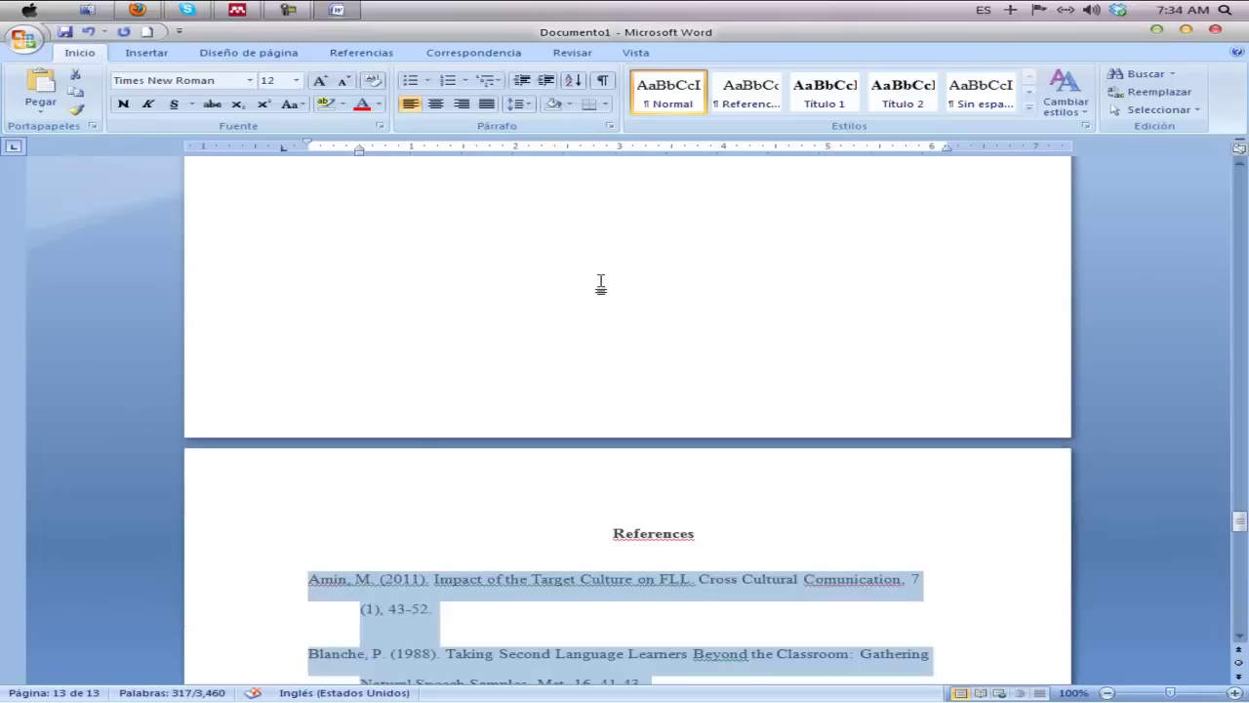
{"action": "left_click", "coordinate": [517, 103]}
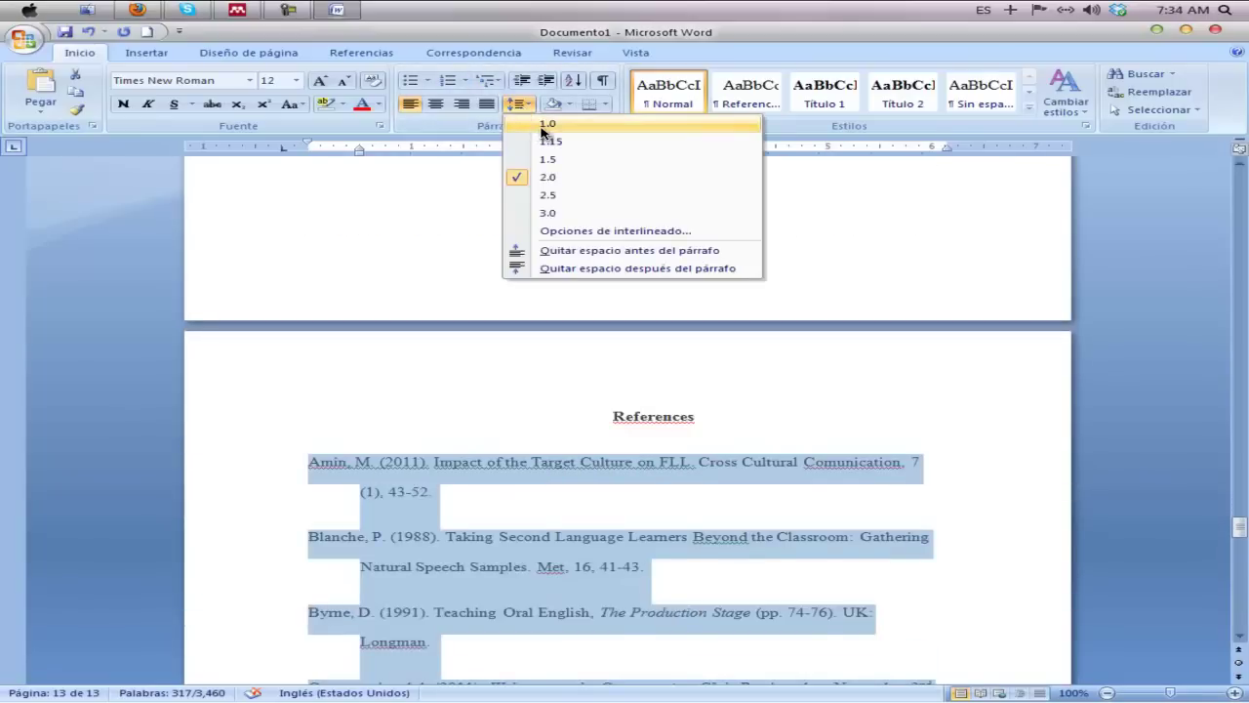
{"action": "left_click", "coordinate": [539, 127]}
{"action": "left_click", "coordinate": [470, 480]}
{"action": "scroll", "coordinate": [459, 449], "scroll_direction": "down", "scroll_amount": 3}
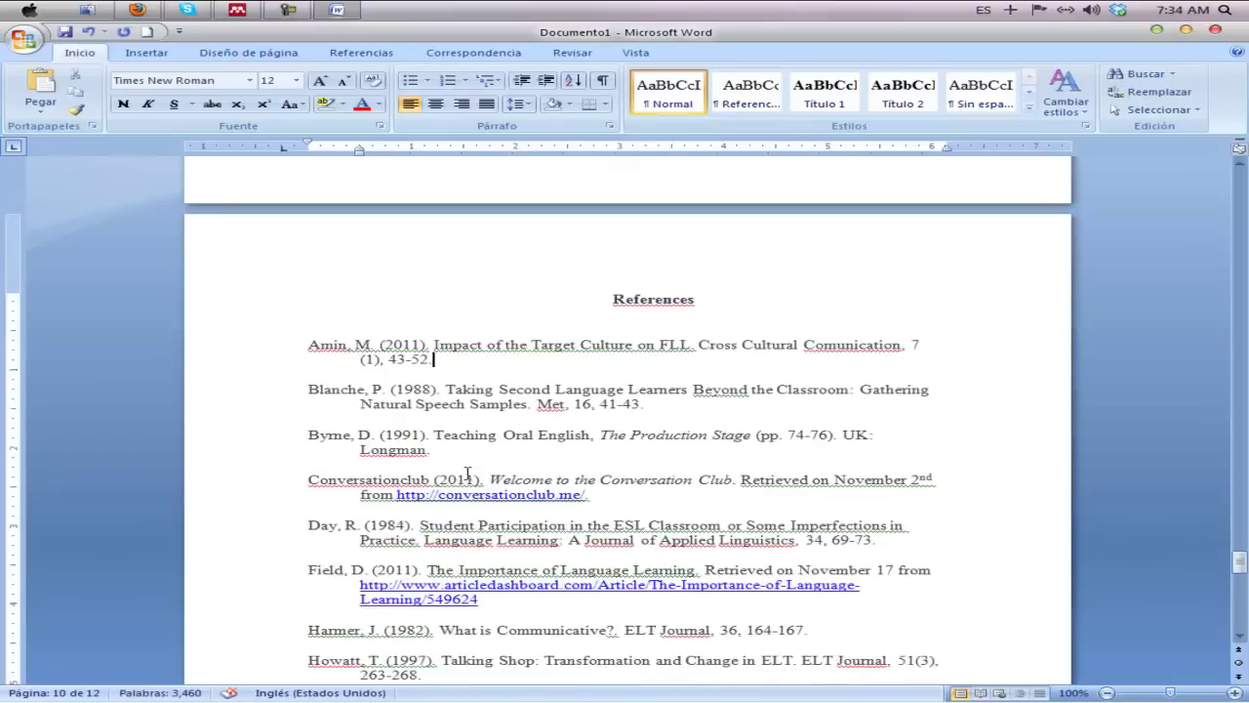
Step: Insert a page break before the Appendix A heading so it starts on a new page after the reference list
{"action": "scroll", "coordinate": [436, 361], "scroll_direction": "down", "scroll_amount": 1}
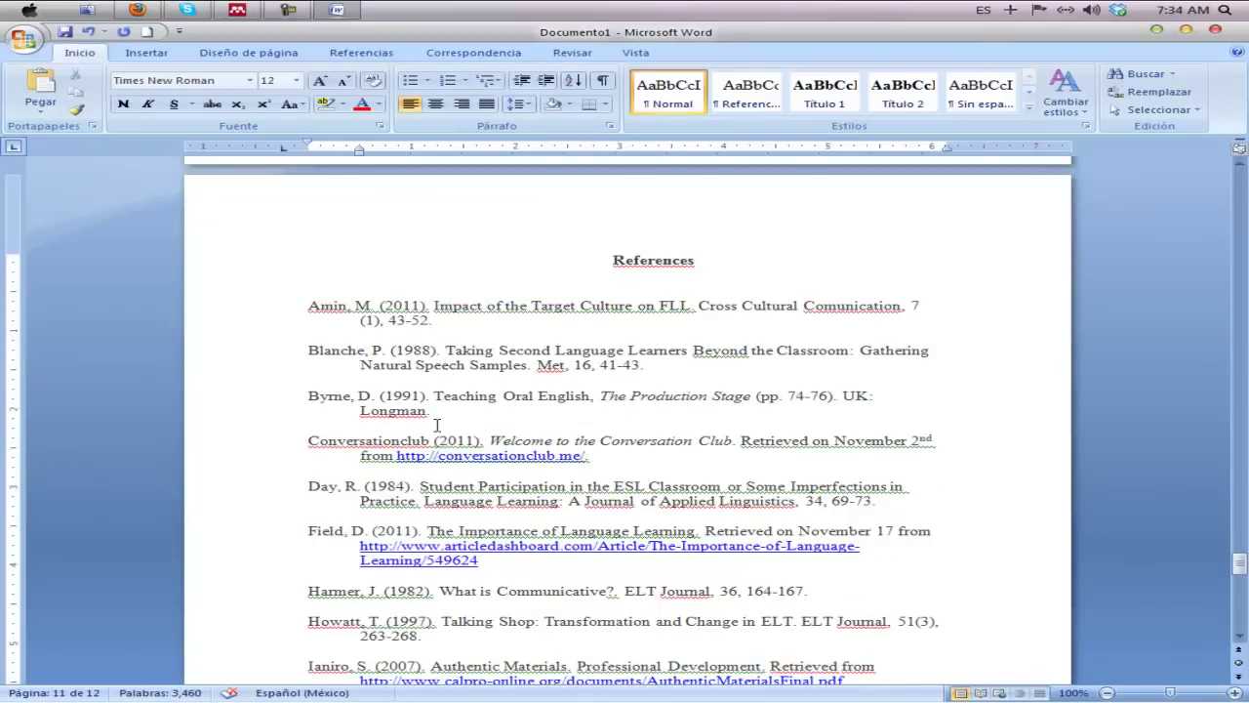
{"action": "scroll", "coordinate": [436, 426], "scroll_direction": "down", "scroll_amount": 3}
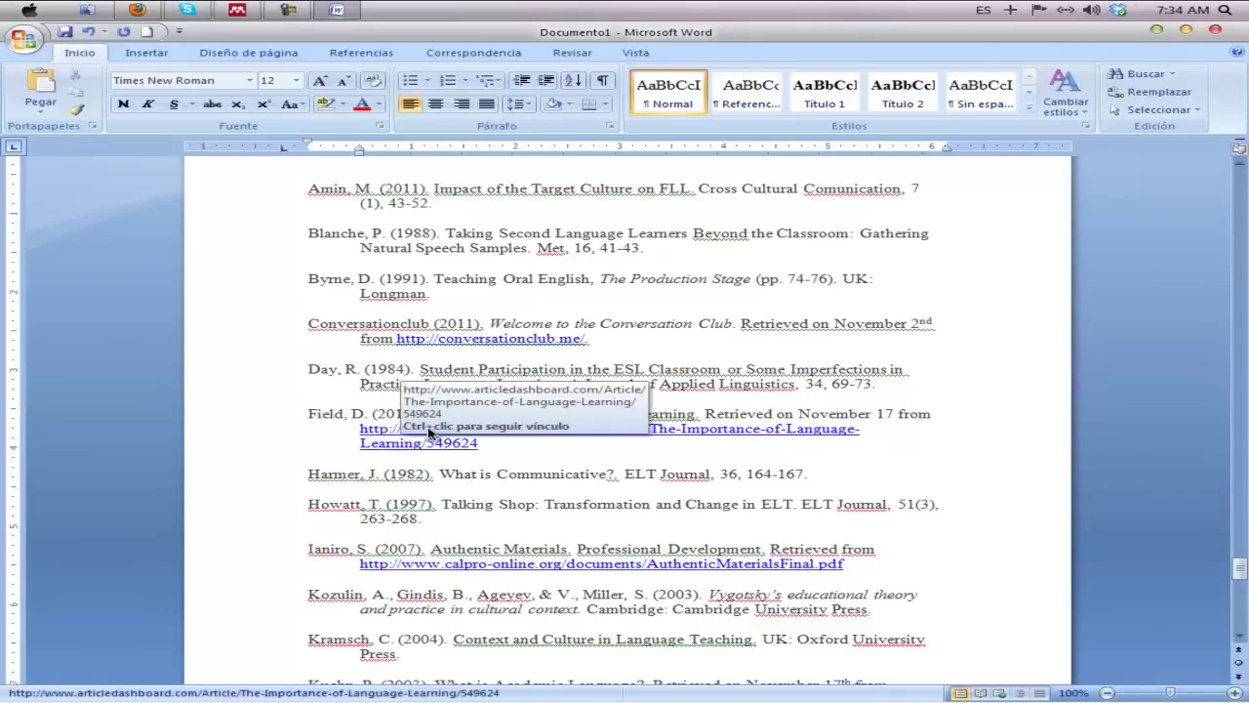
{"action": "scroll", "coordinate": [371, 509], "scroll_direction": "down", "scroll_amount": 13}
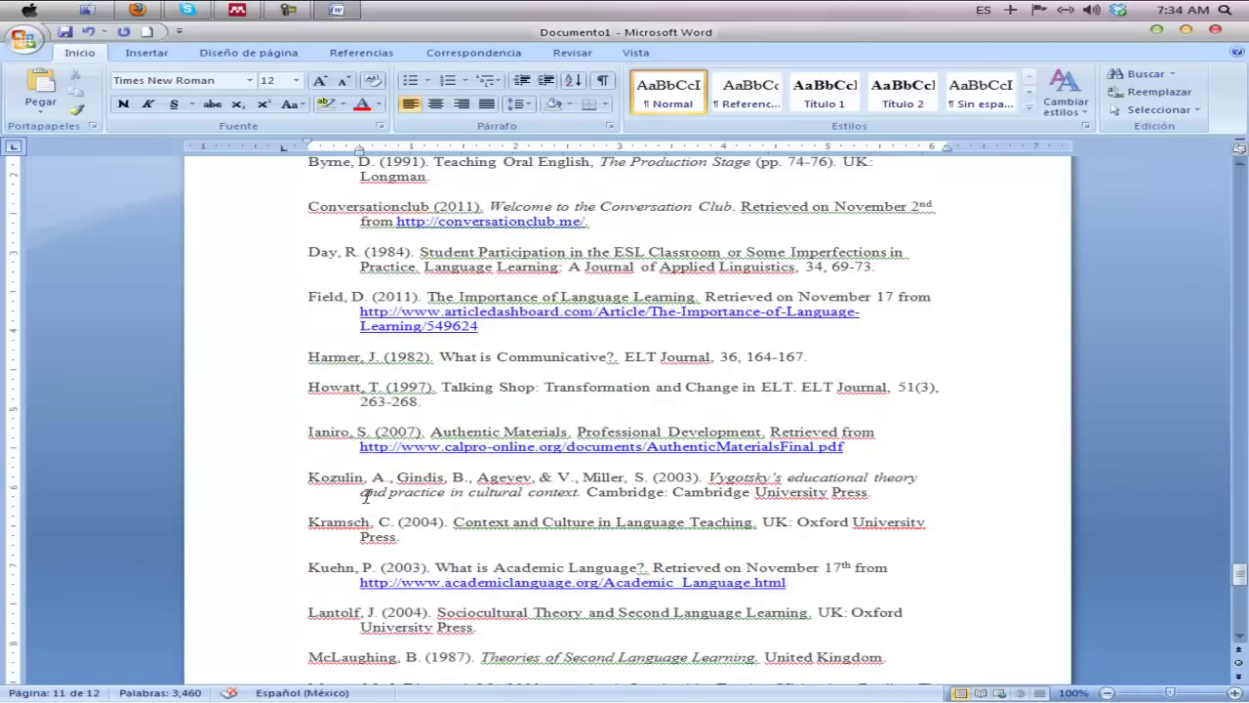
{"action": "scroll", "coordinate": [391, 475], "scroll_direction": "down", "scroll_amount": 7}
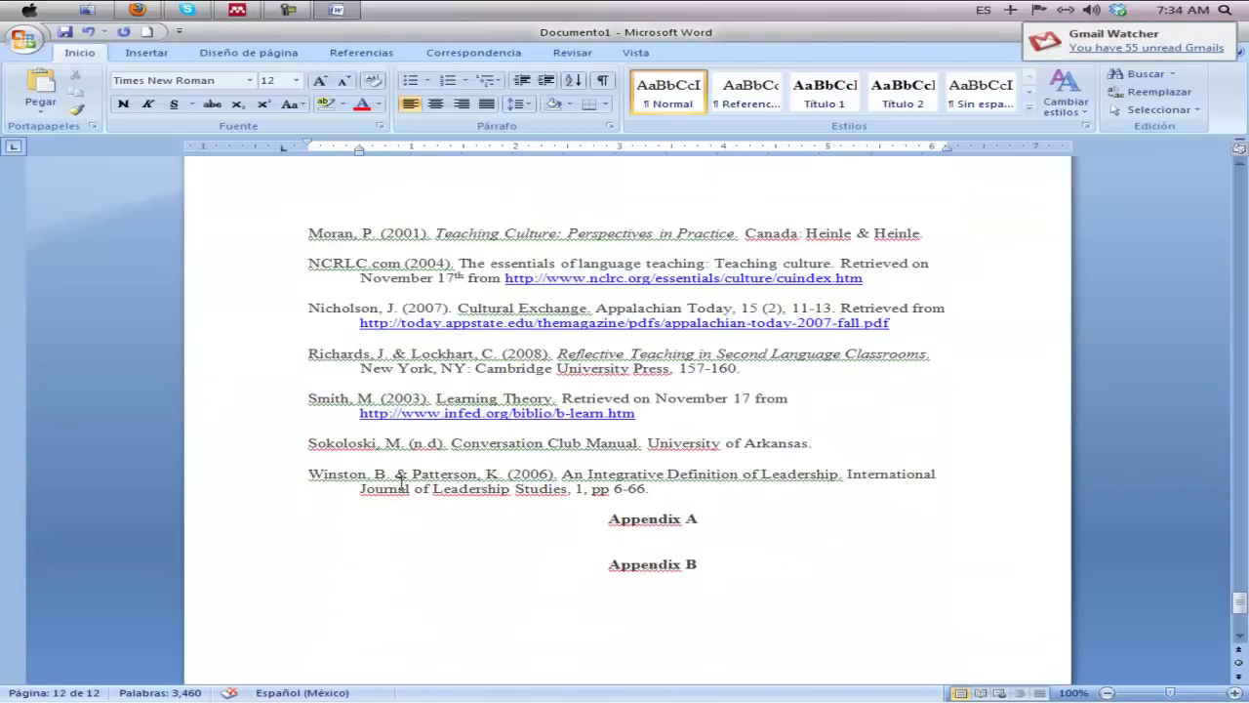
{"action": "left_click", "coordinate": [610, 525]}
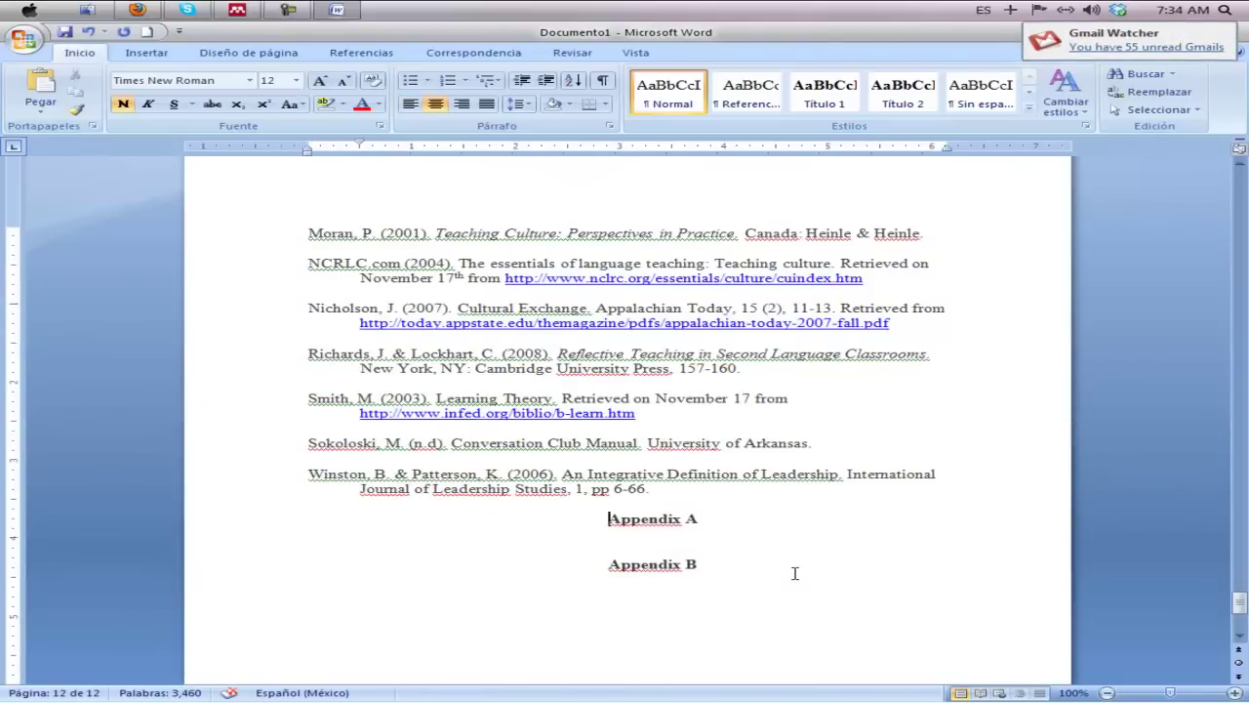
{"action": "key", "text": "ctrl+Return"}
Step: Insert a page break before the Appendix B heading so it sits on a separate page from Appendix A
{"action": "scroll", "coordinate": [722, 525], "scroll_direction": "down", "scroll_amount": 6}
{"action": "scroll", "coordinate": [703, 519], "scroll_direction": "down", "scroll_amount": 6}
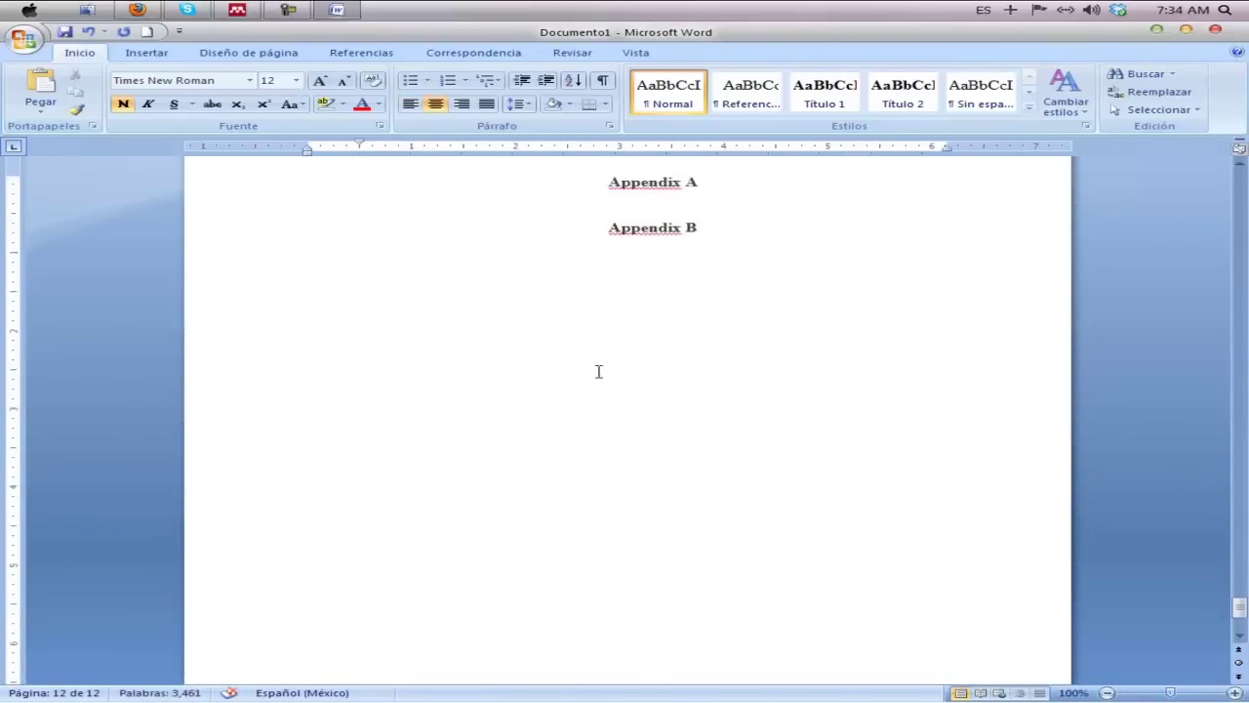
{"action": "key", "text": "ctrl+Return"}
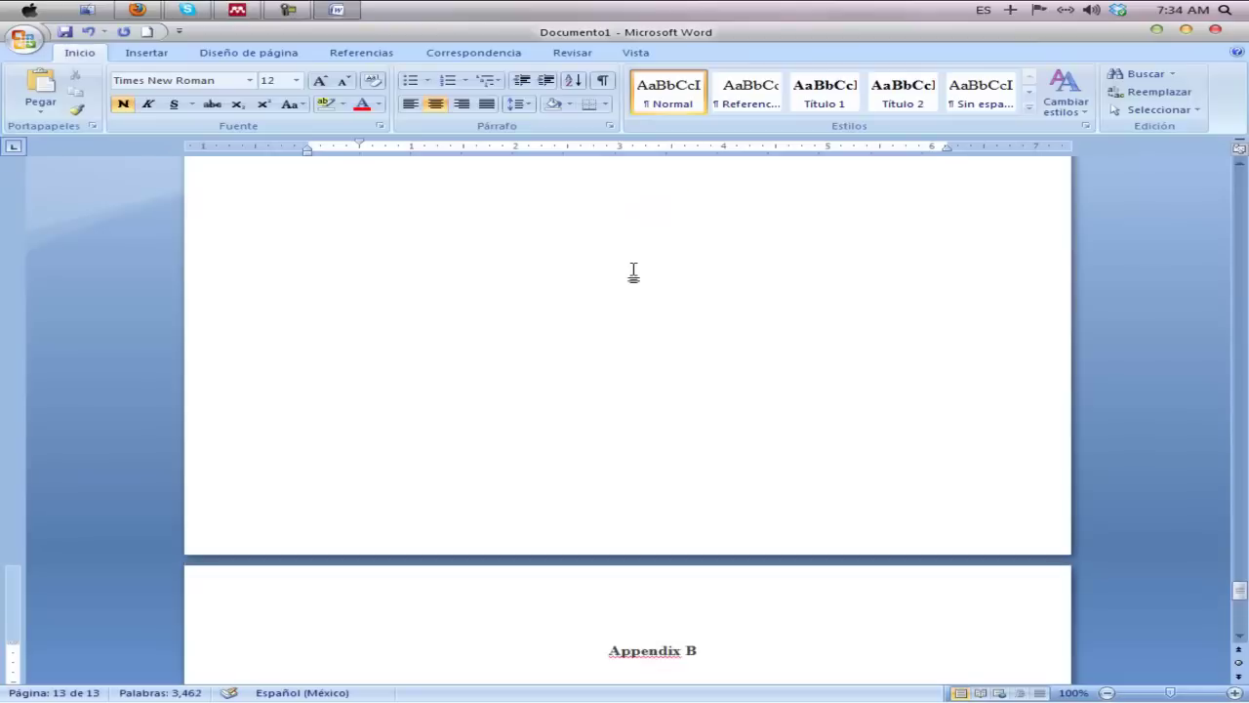
{"action": "scroll", "coordinate": [640, 281], "scroll_direction": "up", "scroll_amount": 3}
{"action": "scroll", "coordinate": [649, 284], "scroll_direction": "down", "scroll_amount": 8}
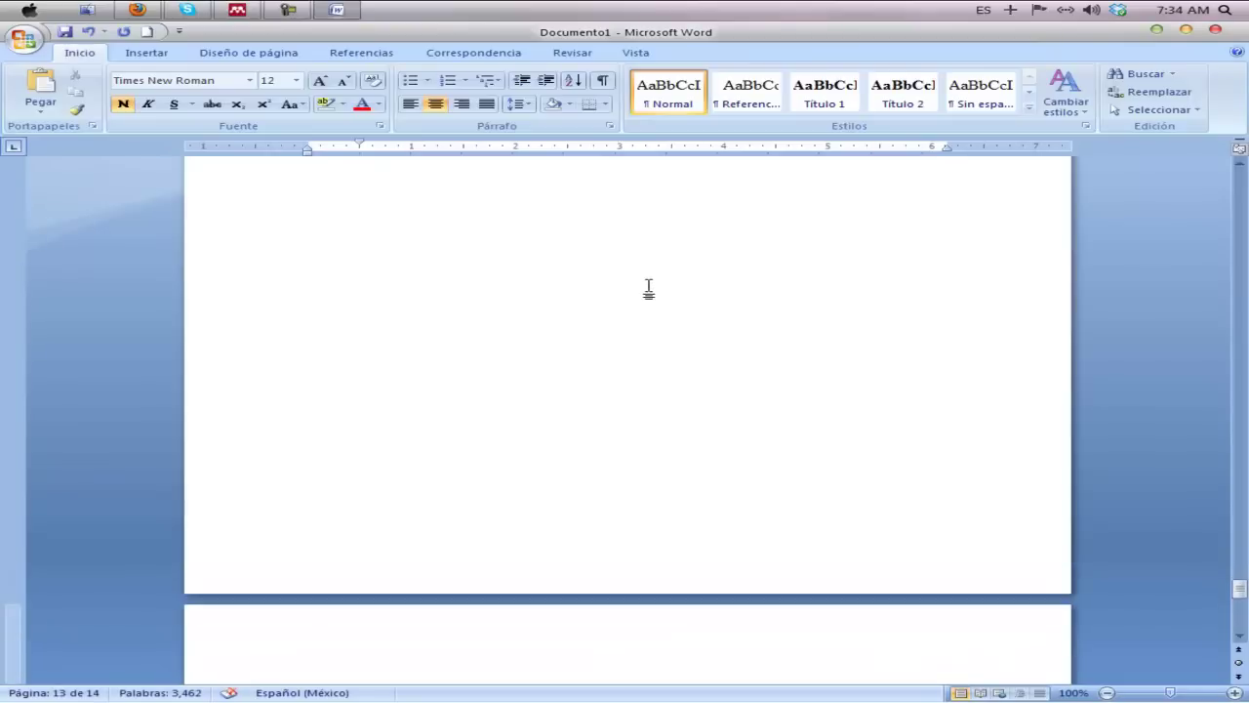
Step: Remove the first-line indent from the Appendix A and Appendix B headings so both are truly centered
{"action": "scroll", "coordinate": [649, 284], "scroll_direction": "up", "scroll_amount": 20}
{"action": "scroll", "coordinate": [650, 285], "scroll_direction": "up", "scroll_amount": 2}
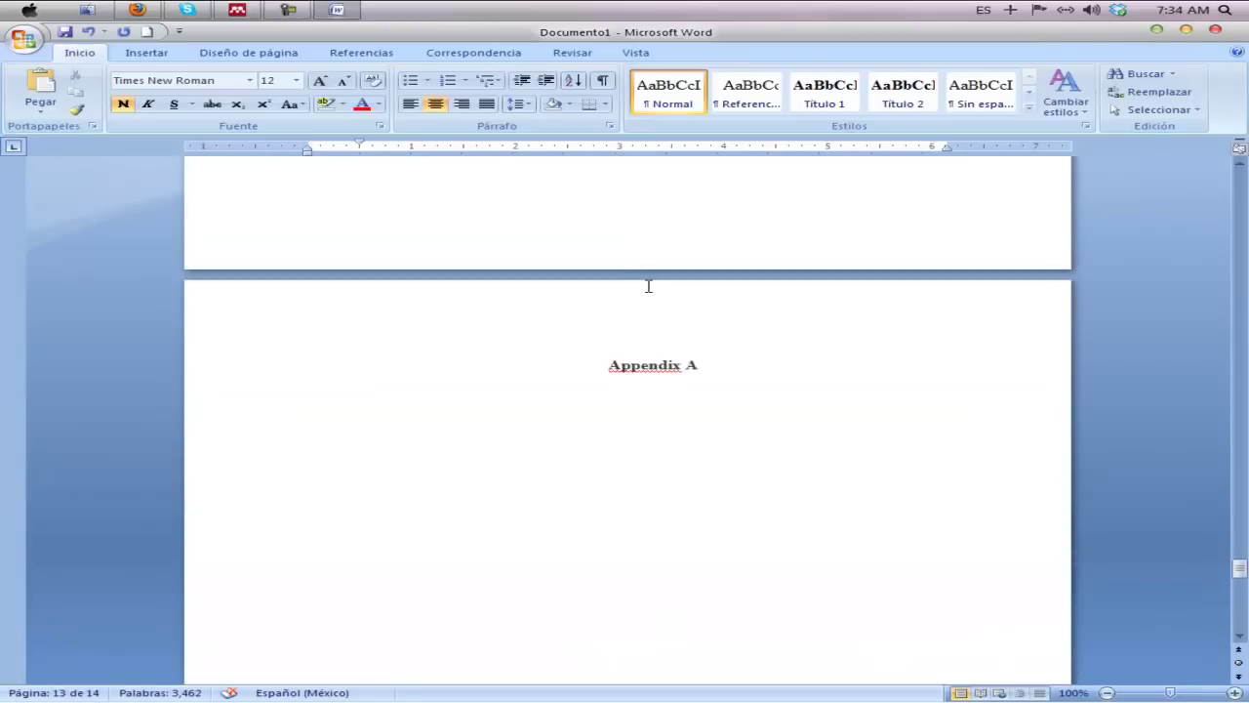
{"action": "left_click", "coordinate": [608, 365]}
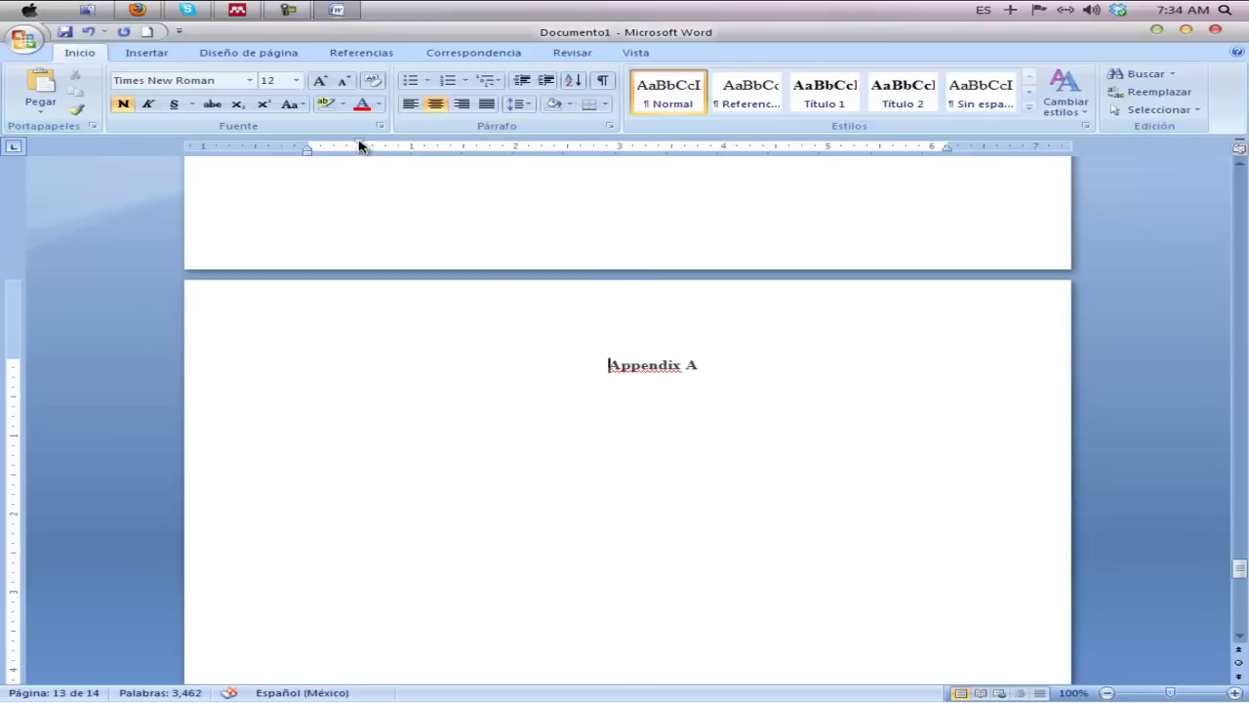
{"action": "left_click_drag", "start_coordinate": [359, 145], "coordinate": [307, 146]}
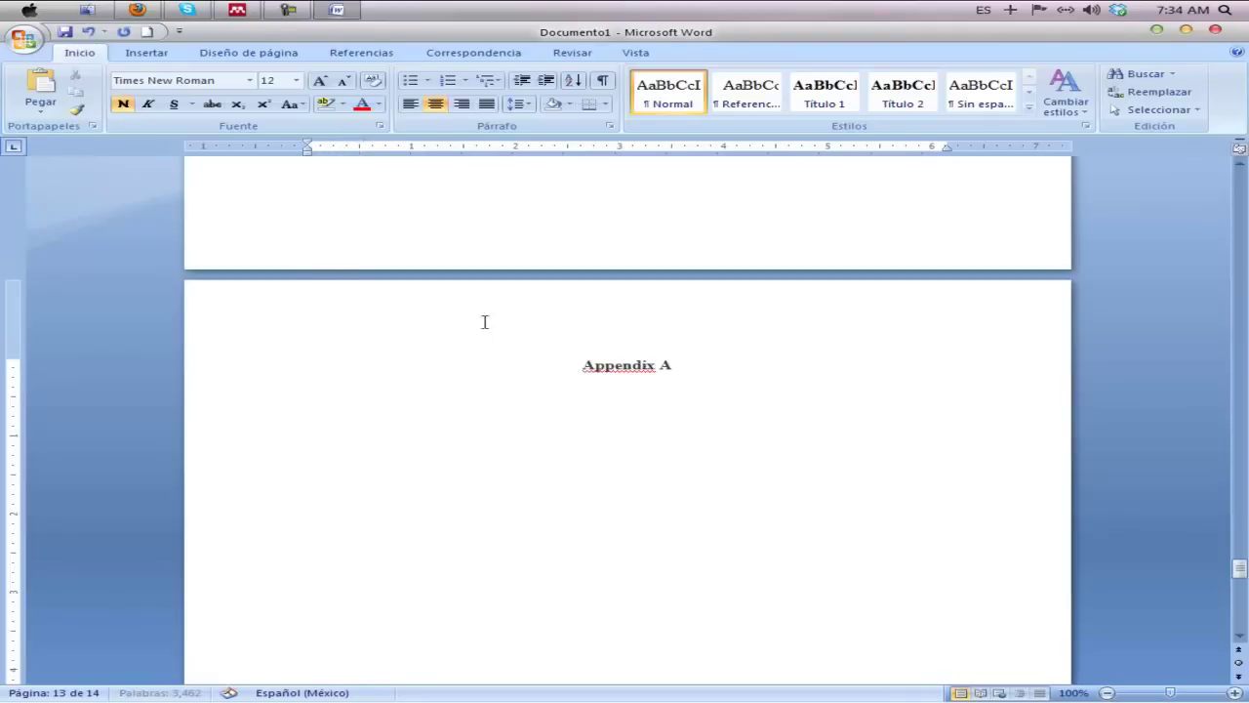
{"action": "scroll", "coordinate": [522, 385], "scroll_direction": "down", "scroll_amount": 15}
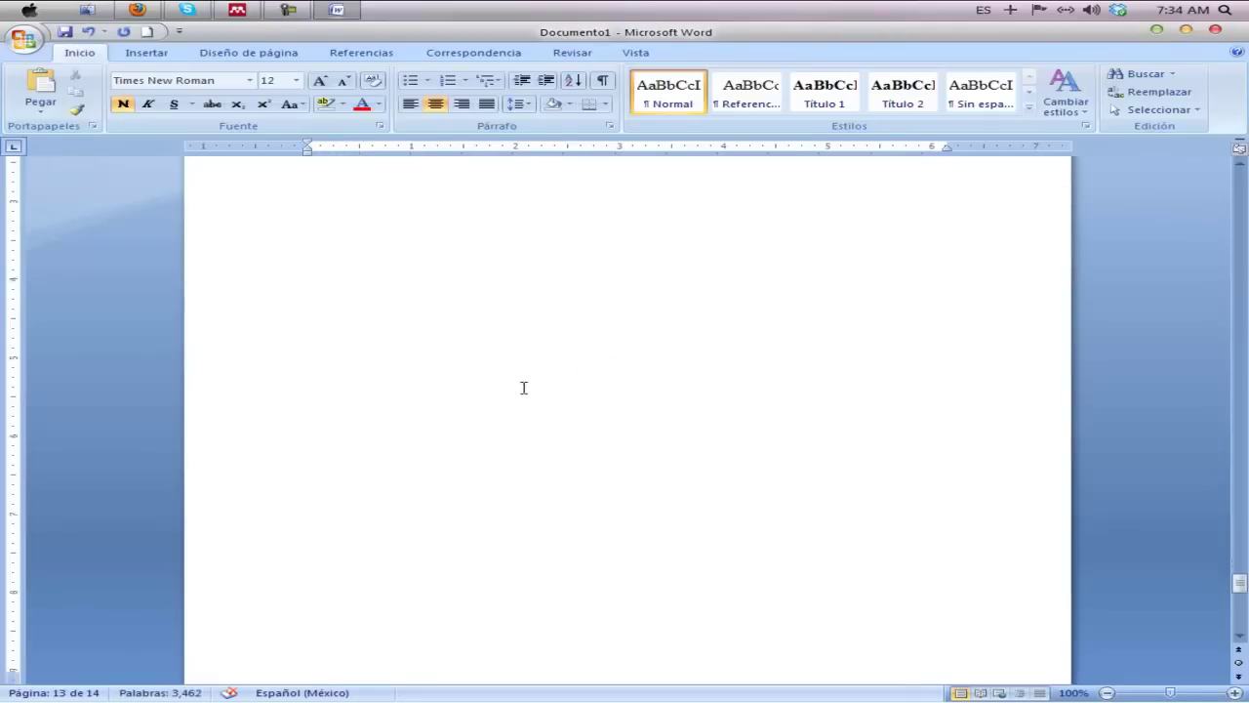
{"action": "left_click", "coordinate": [616, 484]}
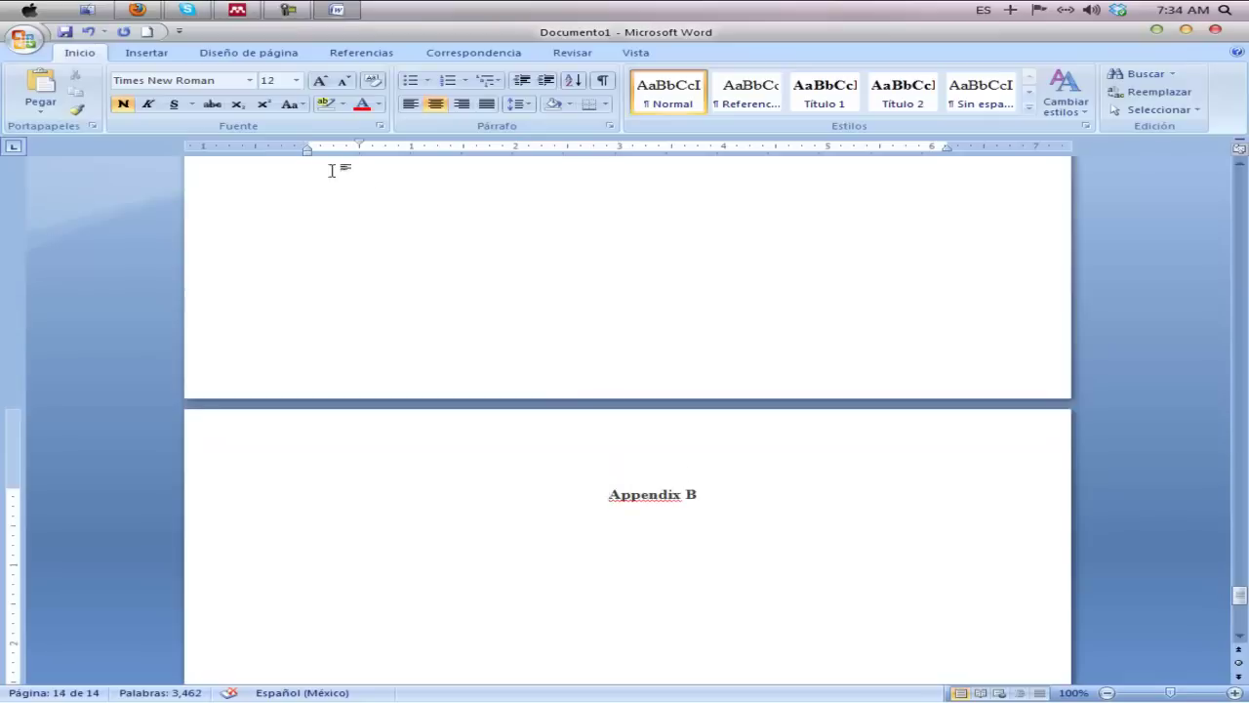
{"action": "left_click_drag", "start_coordinate": [362, 146], "coordinate": [311, 146]}
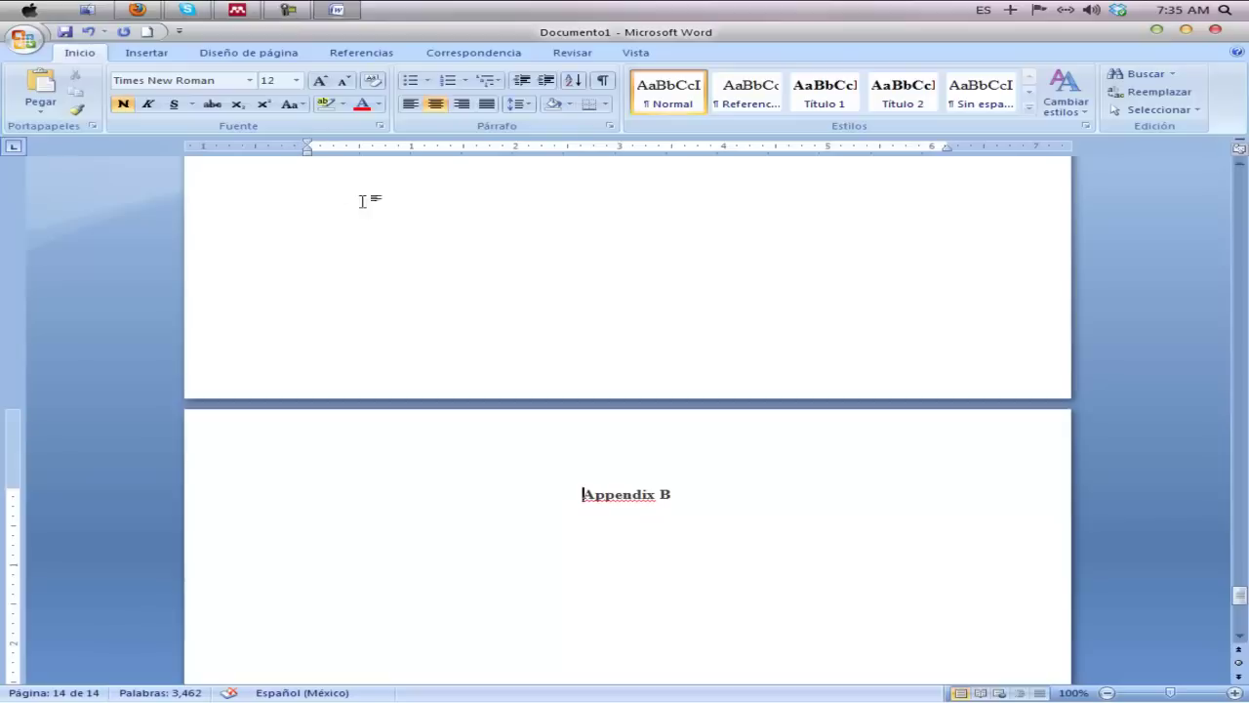
Step: Remove the first-line indent from the Participants heading and from the centered Method heading above it
{"action": "key", "text": "shift+F5"}
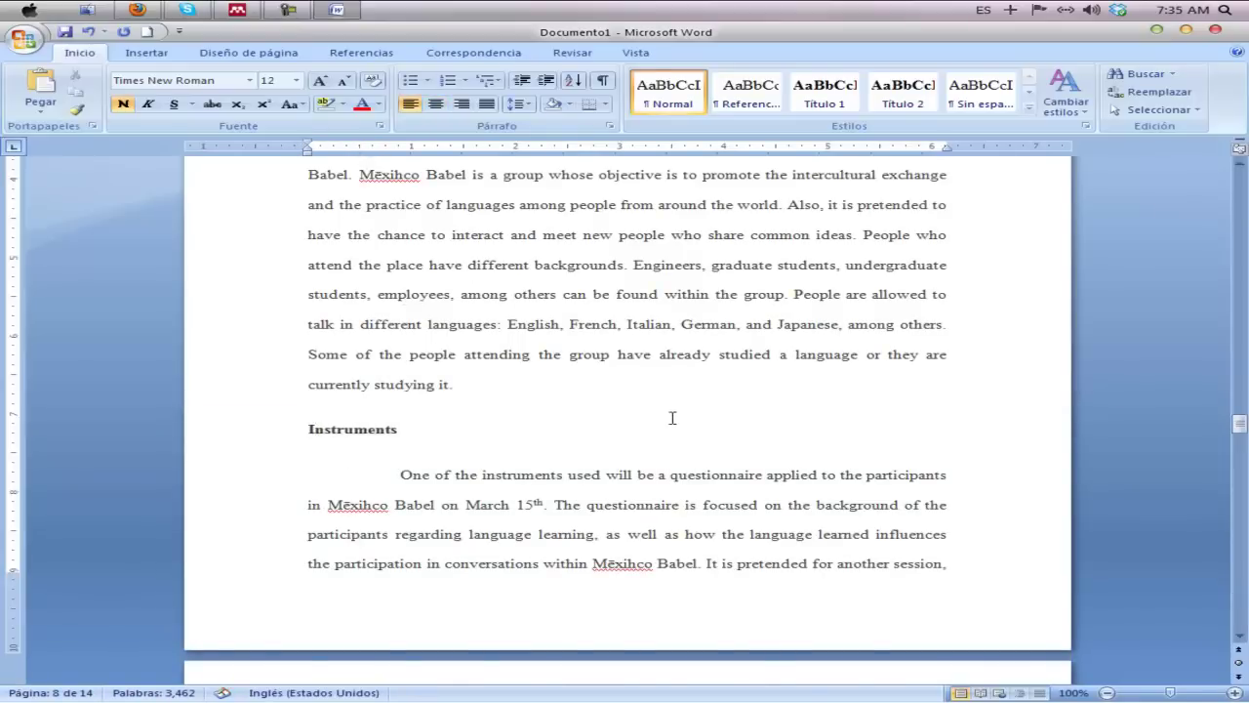
{"action": "scroll", "coordinate": [669, 419], "scroll_direction": "up", "scroll_amount": 3}
{"action": "left_click", "coordinate": [411, 414]}
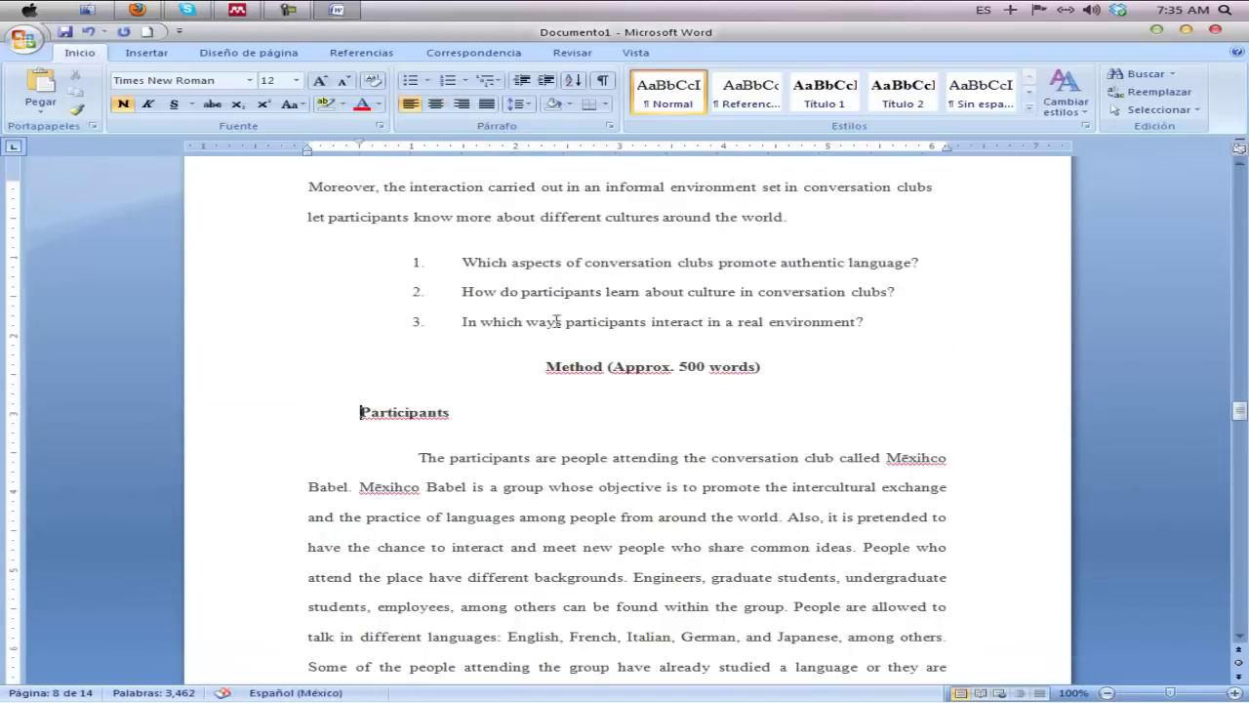
{"action": "left_click_drag", "start_coordinate": [359, 144], "coordinate": [308, 147]}
{"action": "left_click", "coordinate": [545, 366]}
{"action": "mouse_move", "coordinate": [307, 142]}
{"action": "left_mouse_down"}
{"action": "mouse_move", "coordinate": [362, 144]}
{"action": "mouse_move", "coordinate": [308, 147]}
{"action": "left_mouse_up"}
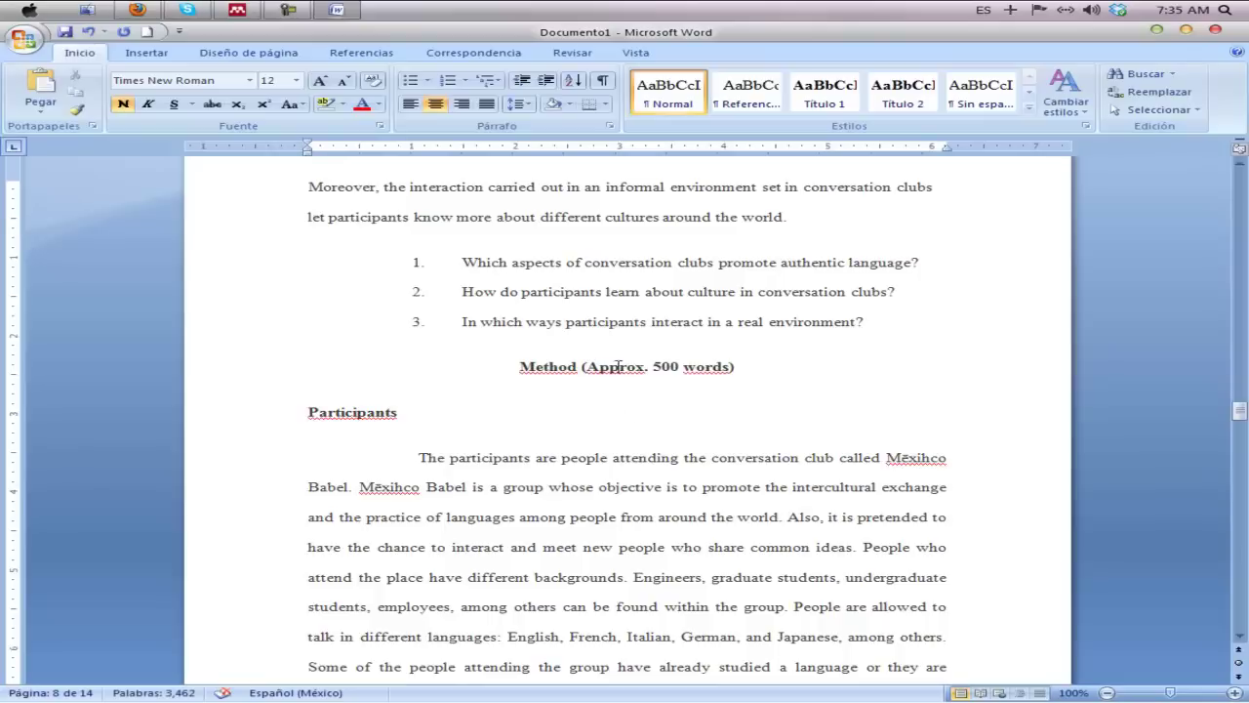
Step: Delete the "(Approx. 500 words)" note from the Method heading, leaving only the word Method
{"action": "key", "text": "BackSpace"}
{"action": "key", "text": "BackSpace"}
{"action": "key", "text": "BackSpace"}
{"action": "key", "text": "BackSpace"}
{"action": "key", "text": "BackSpace"}
{"action": "key", "text": "BackSpace"}
{"action": "key", "text": "BackSpace"}
{"action": "key", "text": "BackSpace"}
{"action": "key", "text": "BackSpace"}
{"action": "key", "text": "BackSpace"}
{"action": "key", "text": "BackSpace"}
{"action": "key", "text": "BackSpace"}
{"action": "key", "text": "BackSpace"}
{"action": "key", "text": "BackSpace"}
{"action": "key", "text": "BackSpace"}
{"action": "key", "text": "BackSpace"}
{"action": "key", "text": "BackSpace"}
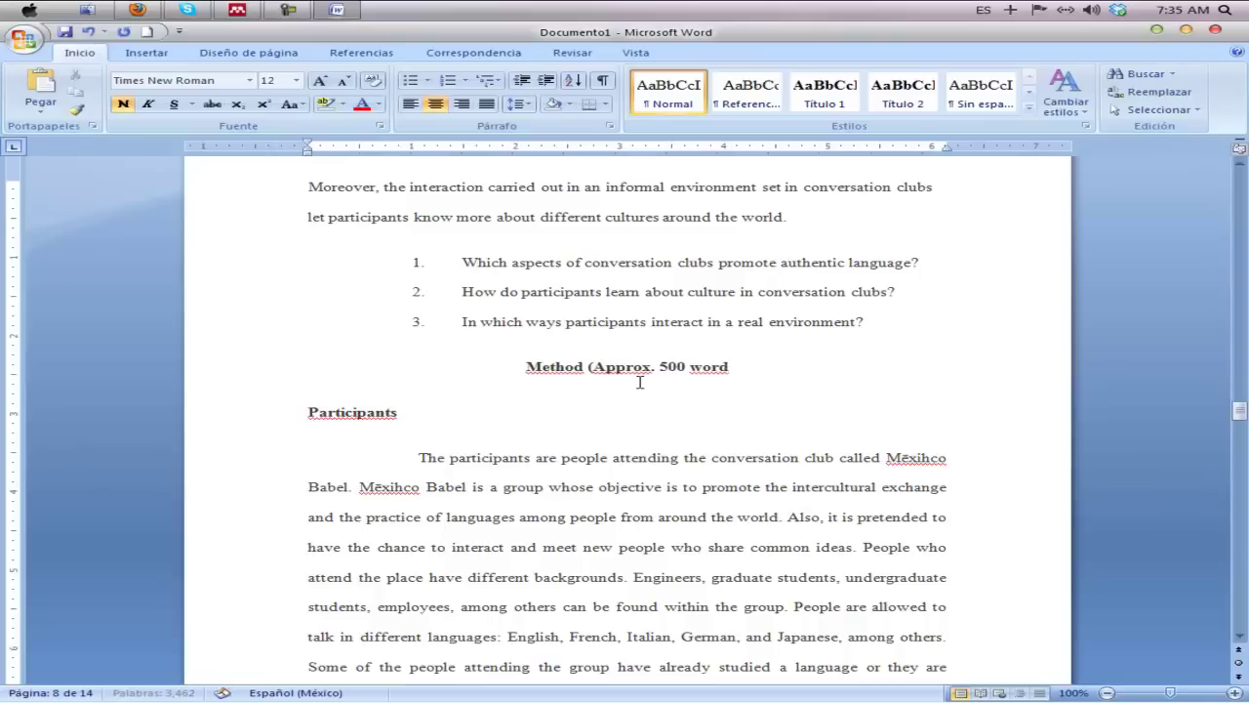
{"action": "key", "text": "BackSpace"}
{"action": "key", "text": "BackSpace"}
{"action": "key", "text": "BackSpace"}
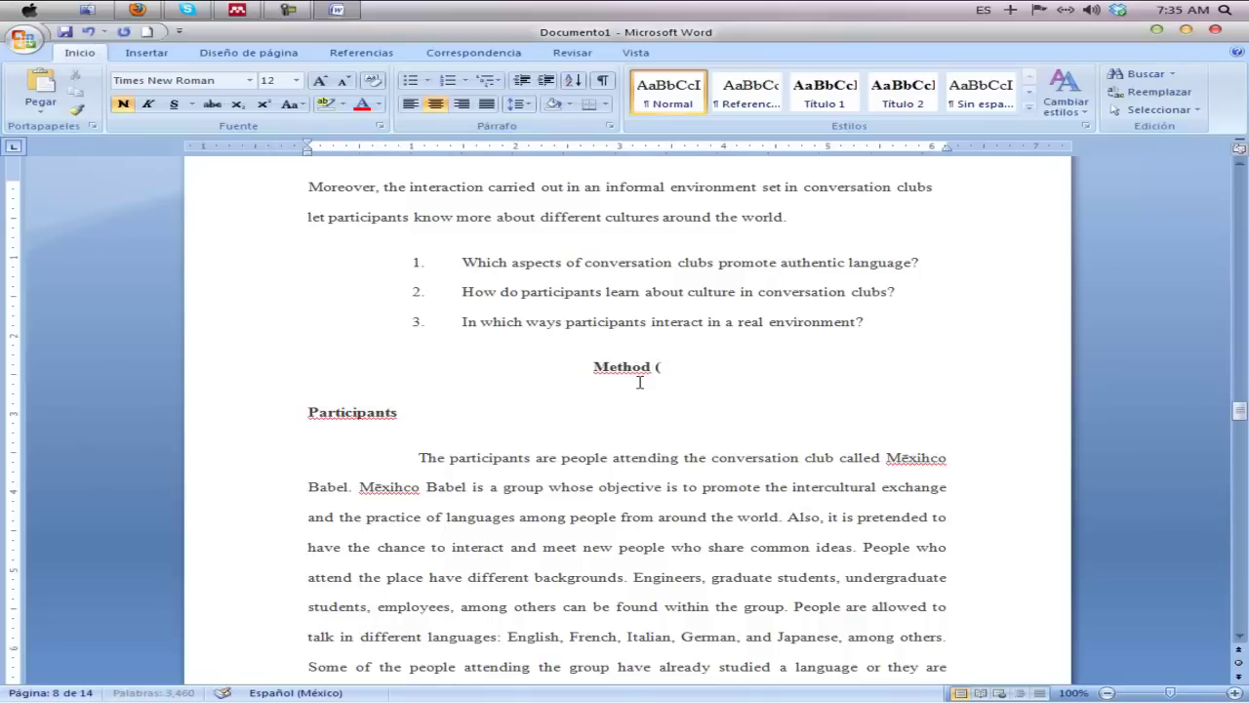
Step: Remove the first-line indent from the Research Questions heading so it aligns with the left margin
{"action": "scroll", "coordinate": [640, 382], "scroll_direction": "up", "scroll_amount": 10}
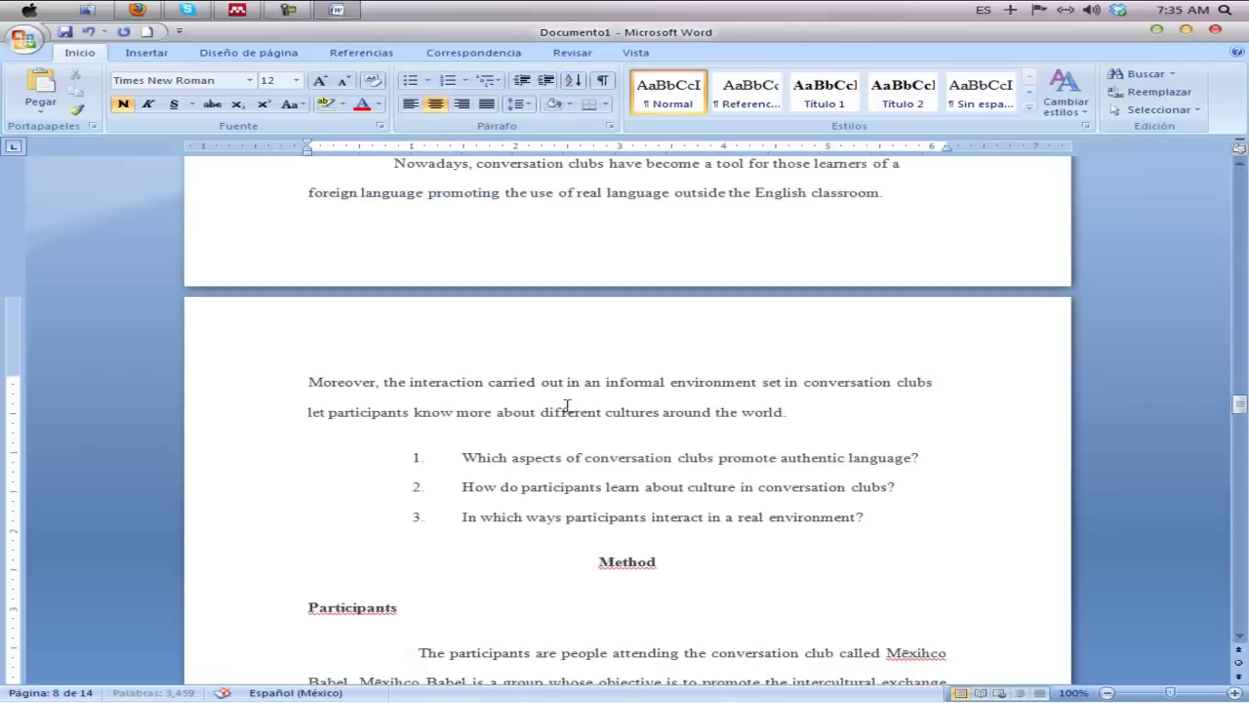
{"action": "left_click", "coordinate": [354, 467]}
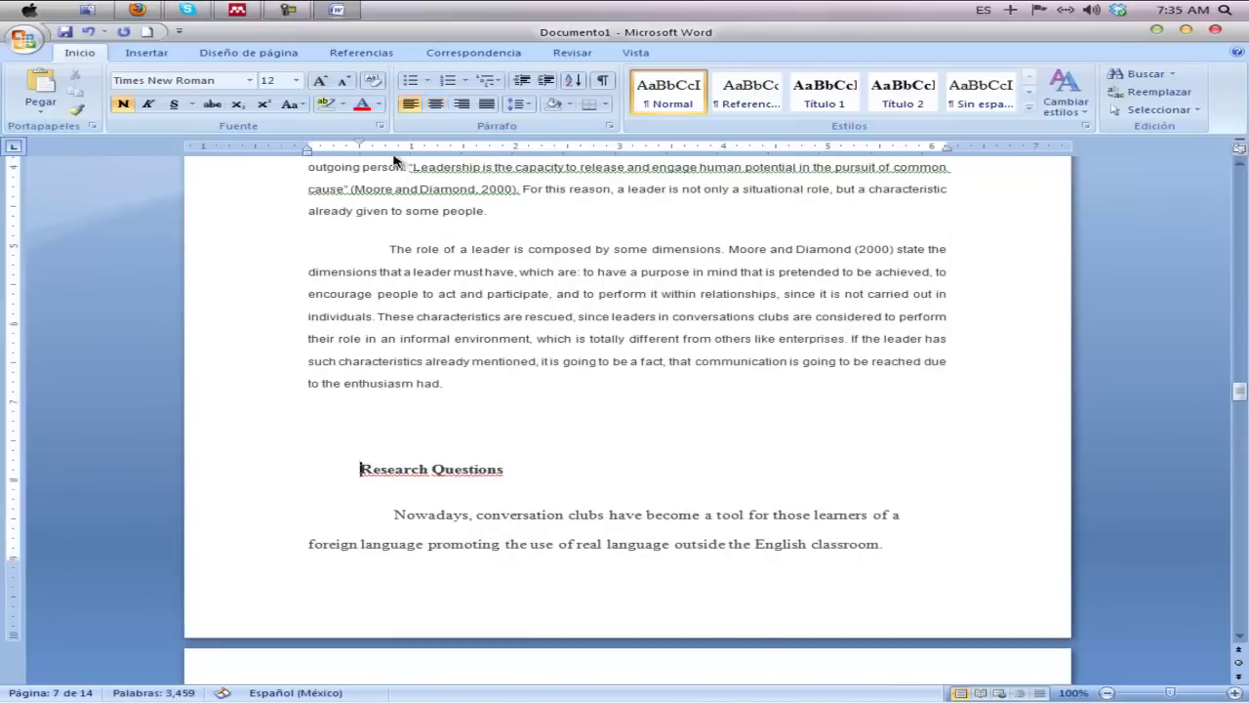
{"action": "left_click_drag", "start_coordinate": [360, 147], "coordinate": [308, 148]}
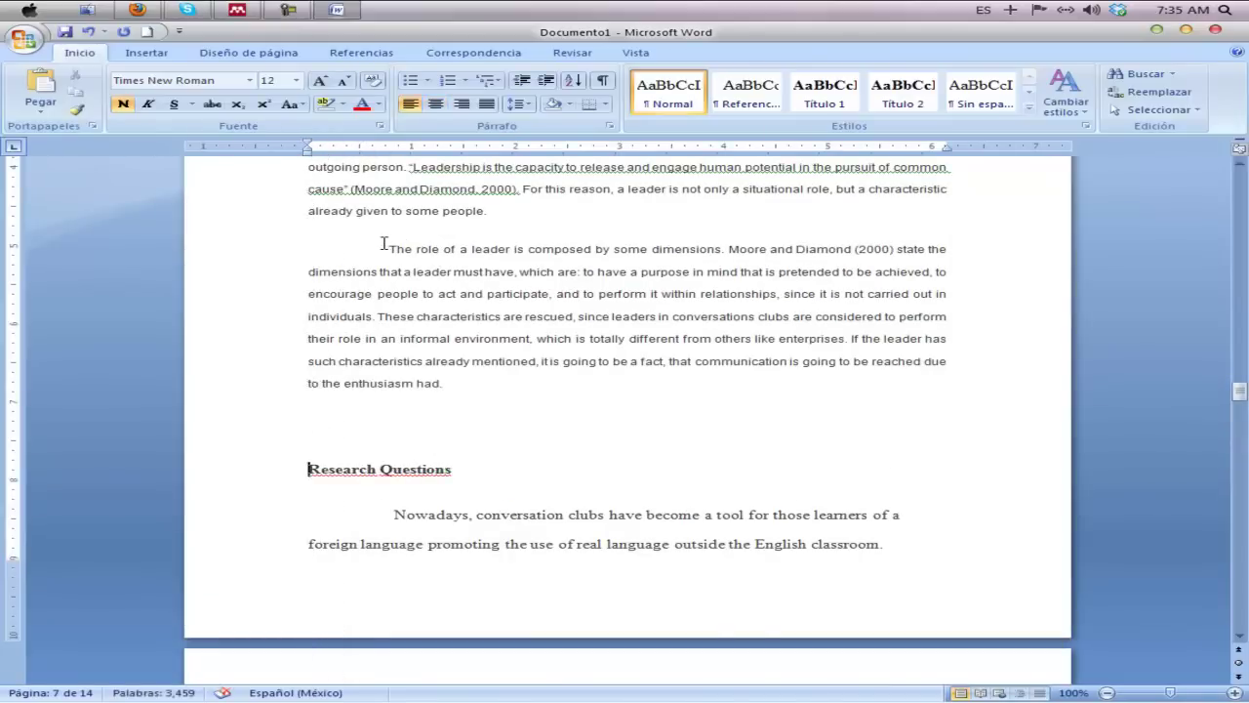
Step: Set the font of the entire document to Times New Roman, size 12
{"action": "left_click_drag", "start_coordinate": [376, 210], "coordinate": [576, 392]}
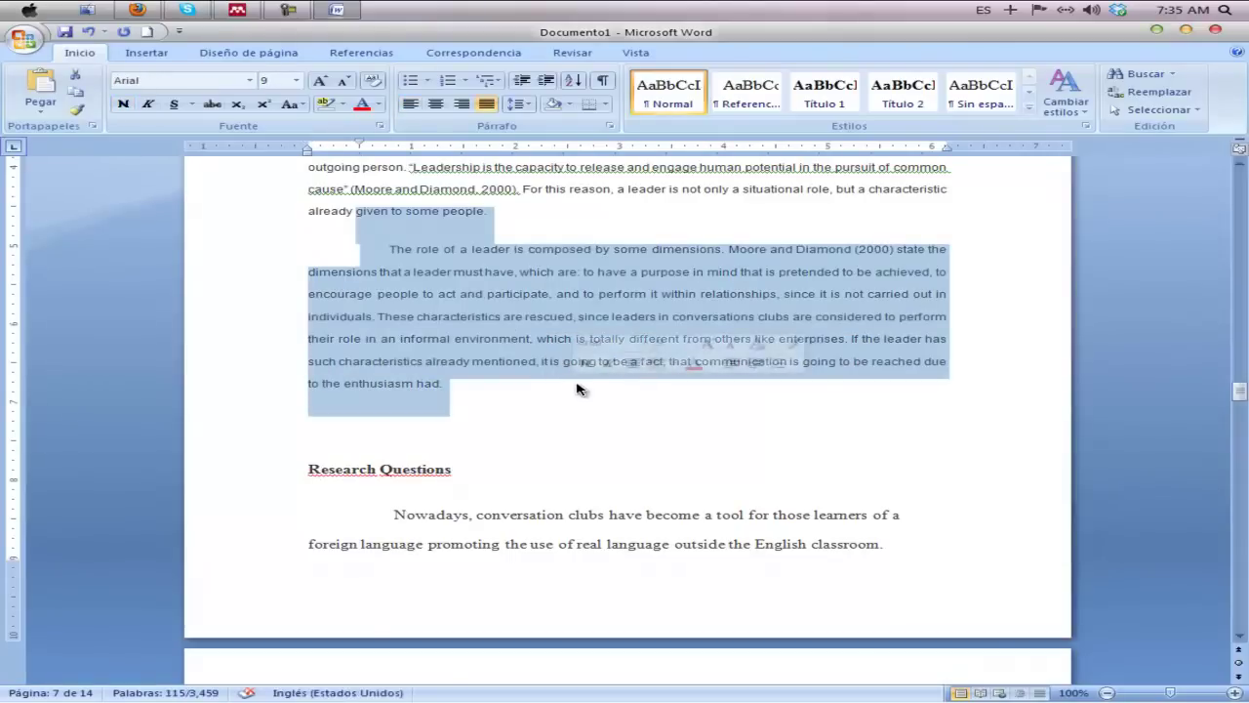
{"action": "scroll", "coordinate": [552, 336], "scroll_direction": "up", "scroll_amount": 5}
{"action": "scroll", "coordinate": [552, 337], "scroll_direction": "up", "scroll_amount": 10}
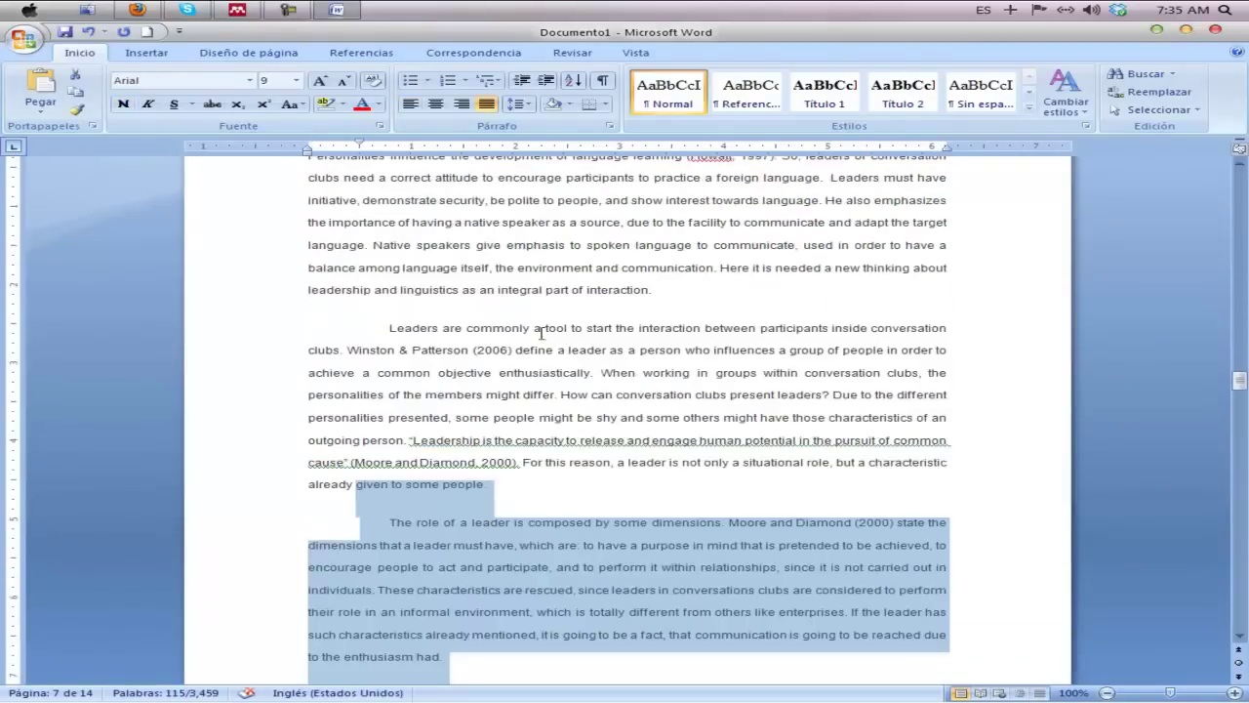
{"action": "scroll", "coordinate": [499, 291], "scroll_direction": "up", "scroll_amount": 15}
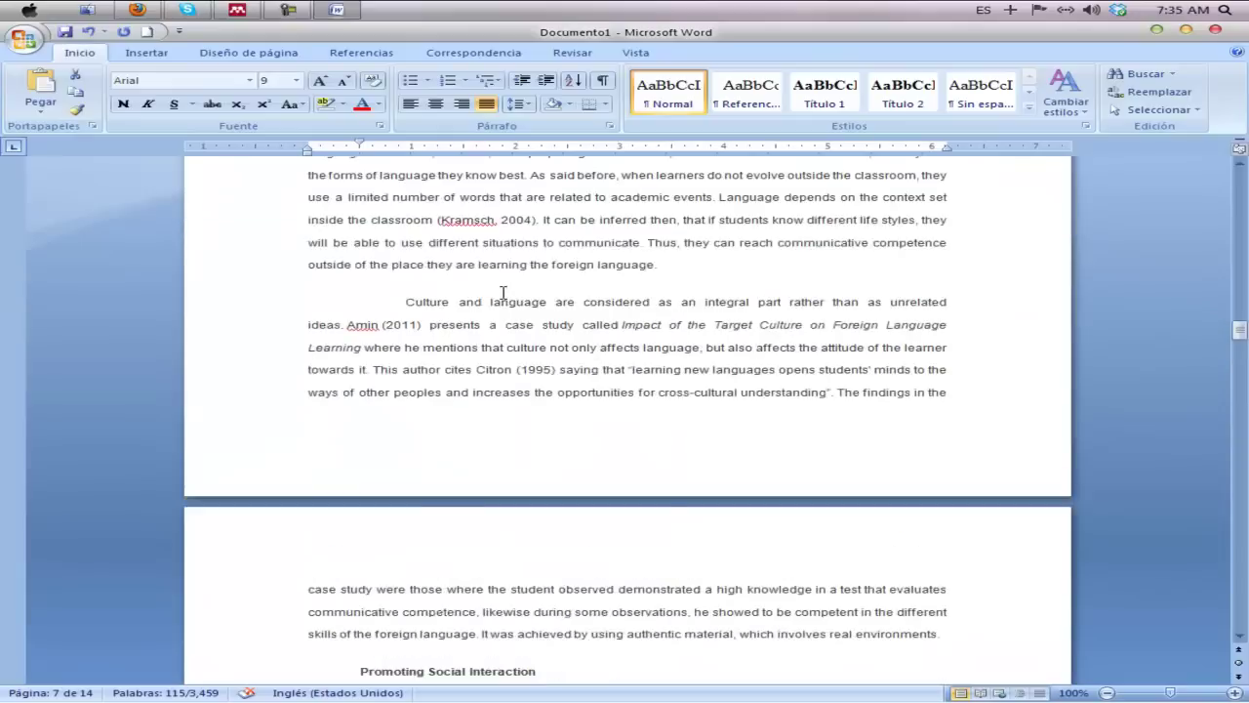
{"action": "scroll", "coordinate": [505, 290], "scroll_direction": "up", "scroll_amount": 15}
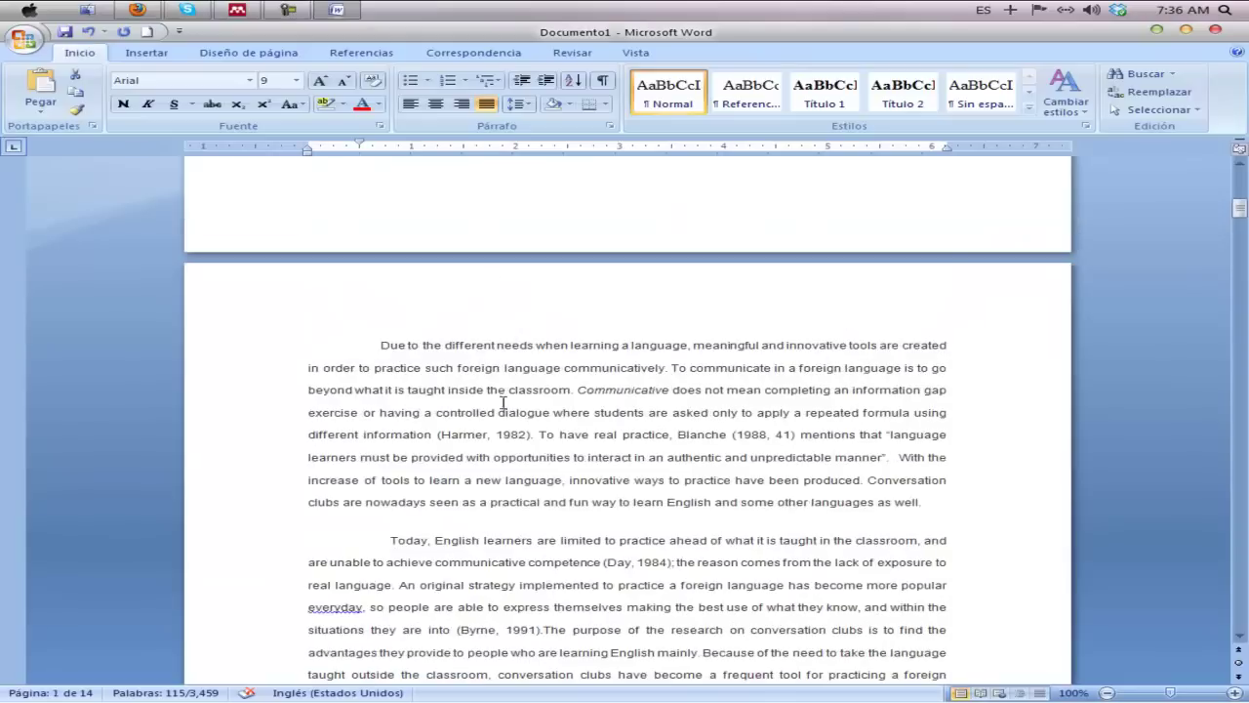
{"action": "left_click", "coordinate": [510, 411]}
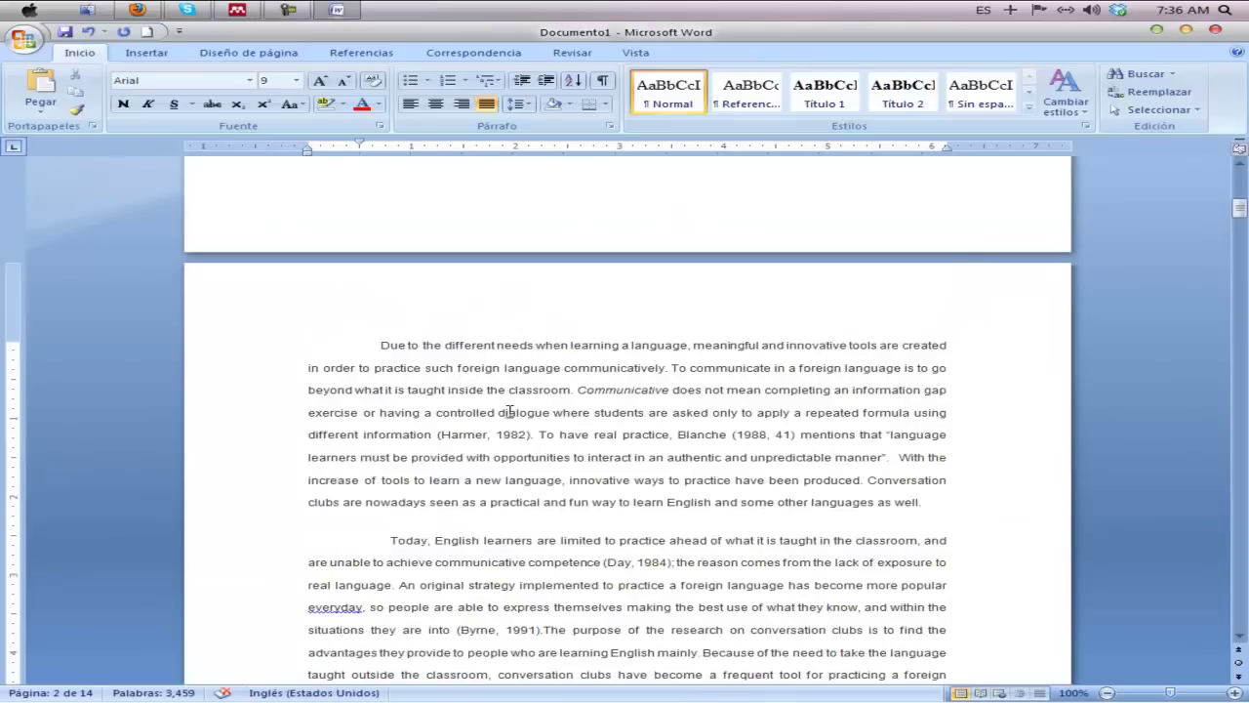
{"action": "key", "text": "ctrl+e"}
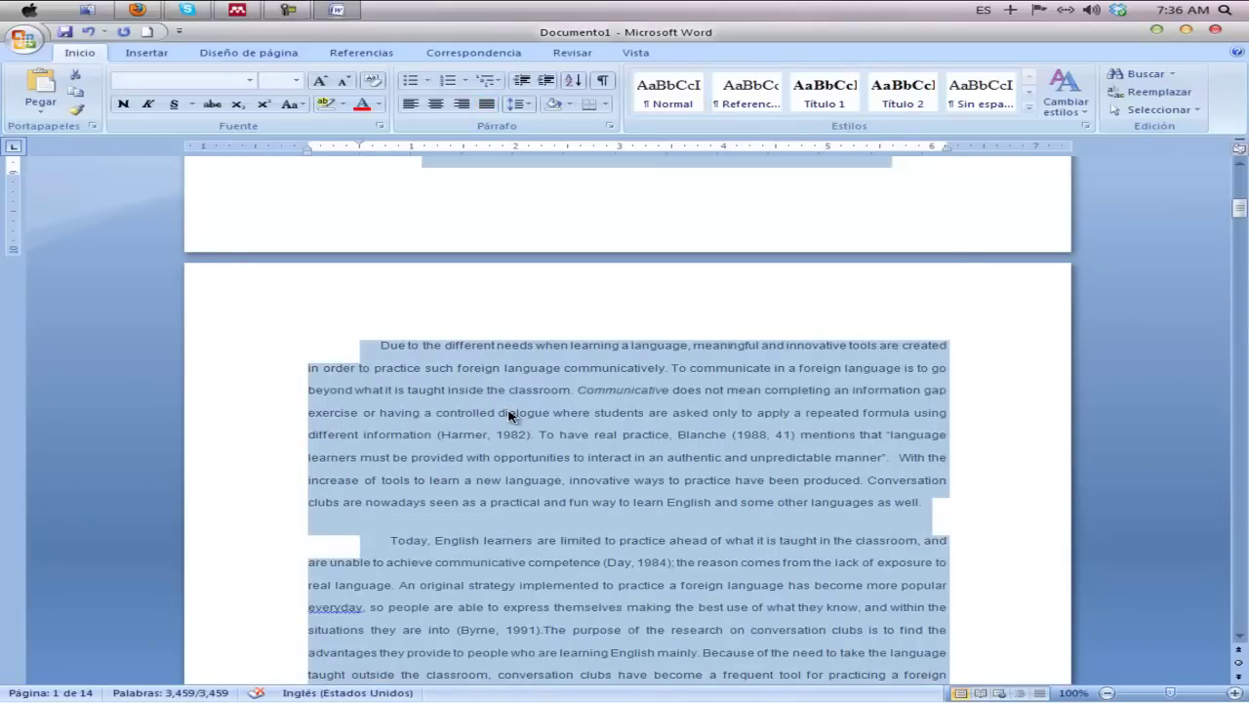
{"action": "left_click", "coordinate": [252, 81]}
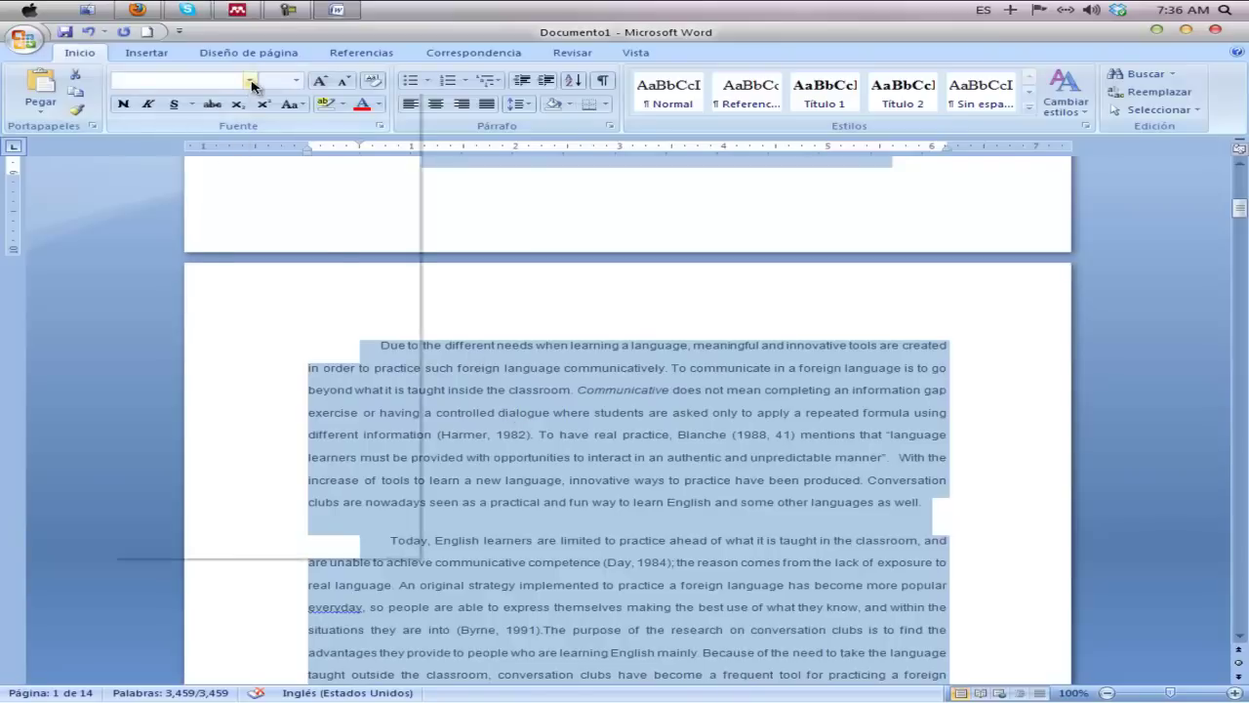
{"action": "left_click", "coordinate": [251, 173]}
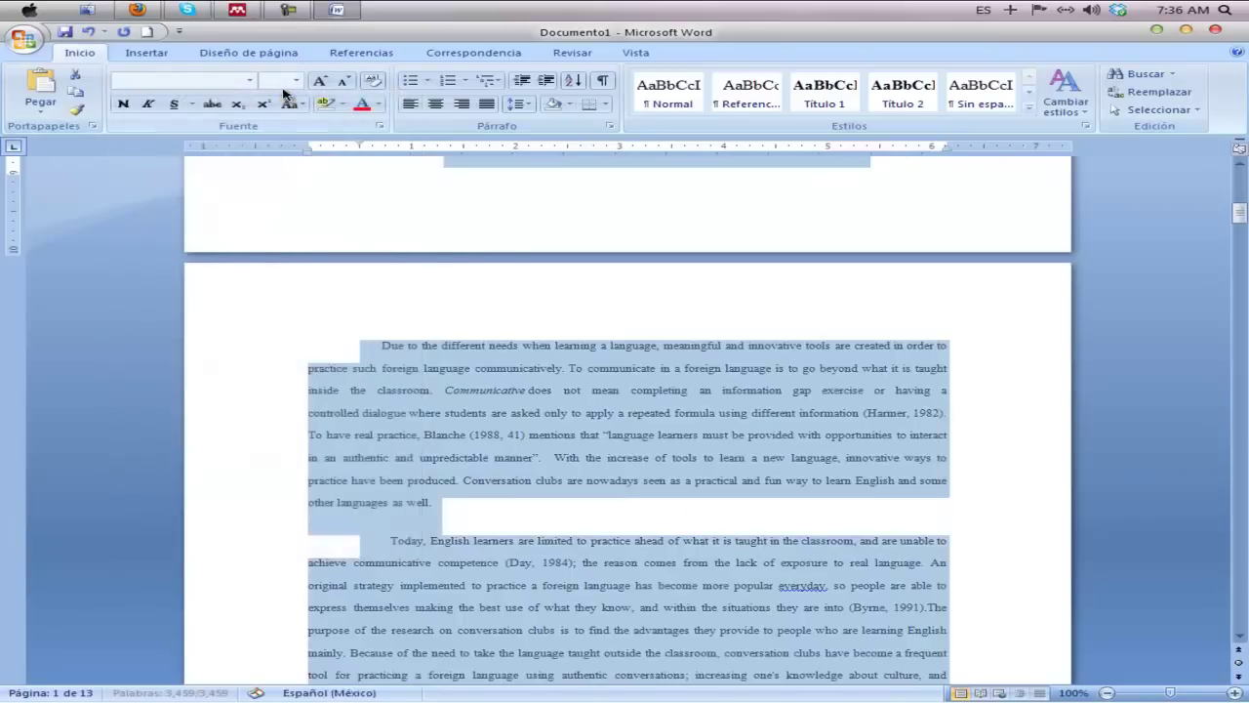
{"action": "left_click", "coordinate": [294, 81]}
{"action": "left_click", "coordinate": [270, 153]}
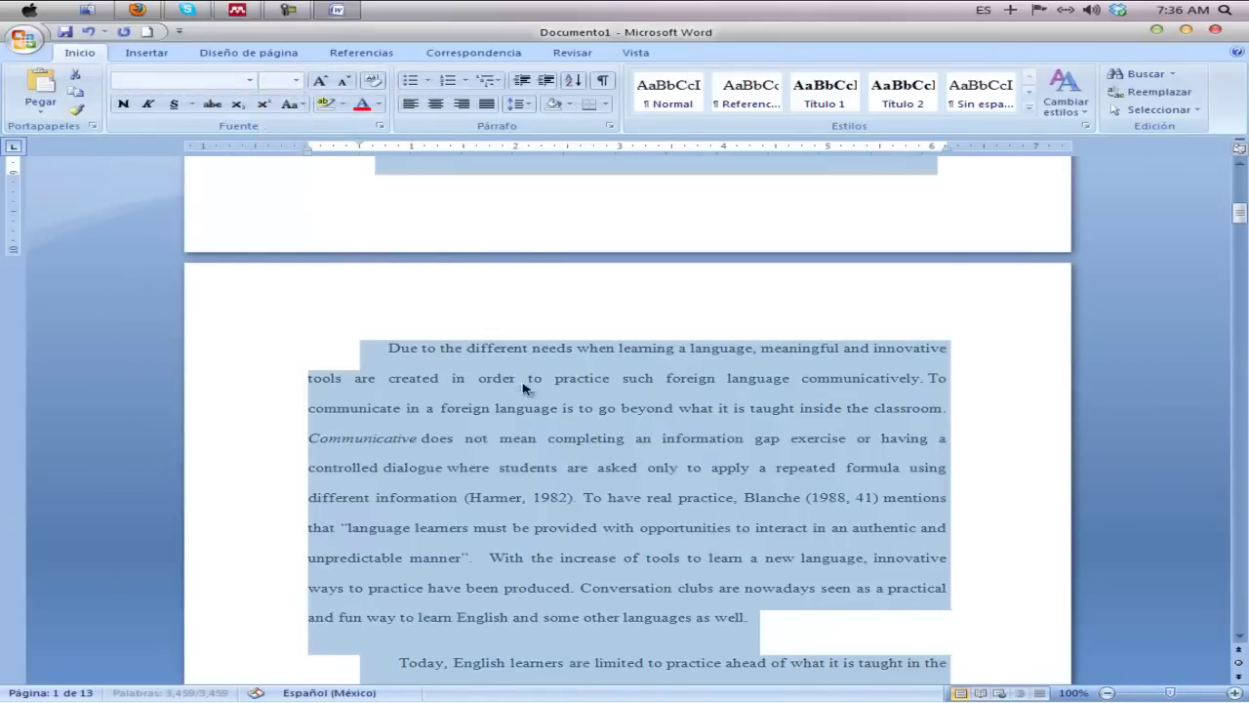
{"action": "left_click", "coordinate": [537, 394]}
Step: Remove the first-line indent from the centered Abstract heading and from the Advantages of Conversation Clubs title
{"action": "scroll", "coordinate": [535, 395], "scroll_direction": "down", "scroll_amount": 6}
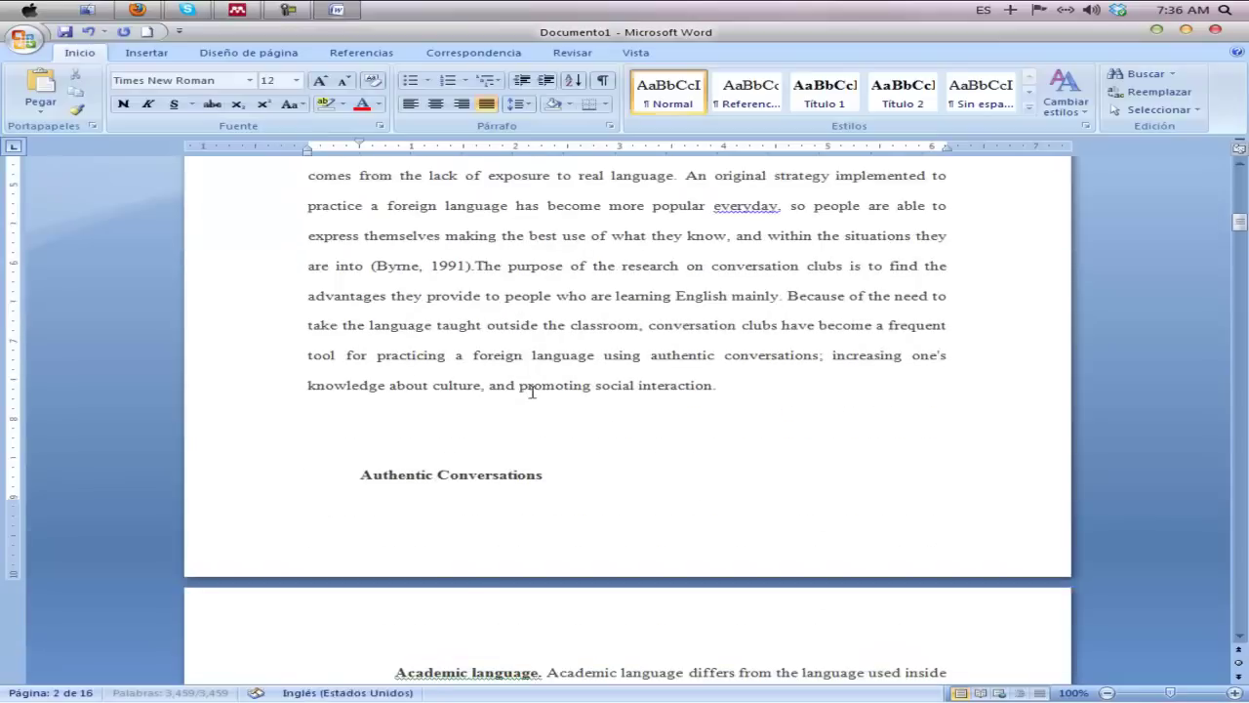
{"action": "scroll", "coordinate": [533, 390], "scroll_direction": "down", "scroll_amount": 3}
{"action": "scroll", "coordinate": [533, 390], "scroll_direction": "up", "scroll_amount": 5}
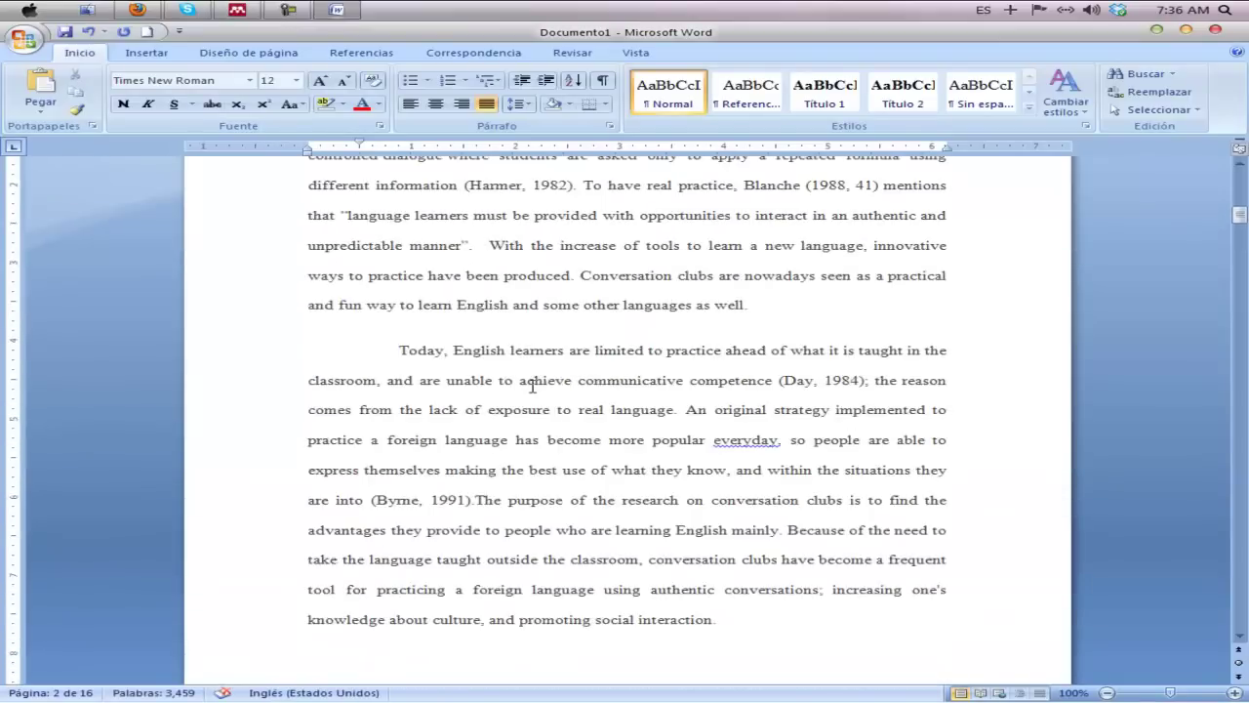
{"action": "scroll", "coordinate": [533, 383], "scroll_direction": "up", "scroll_amount": 12}
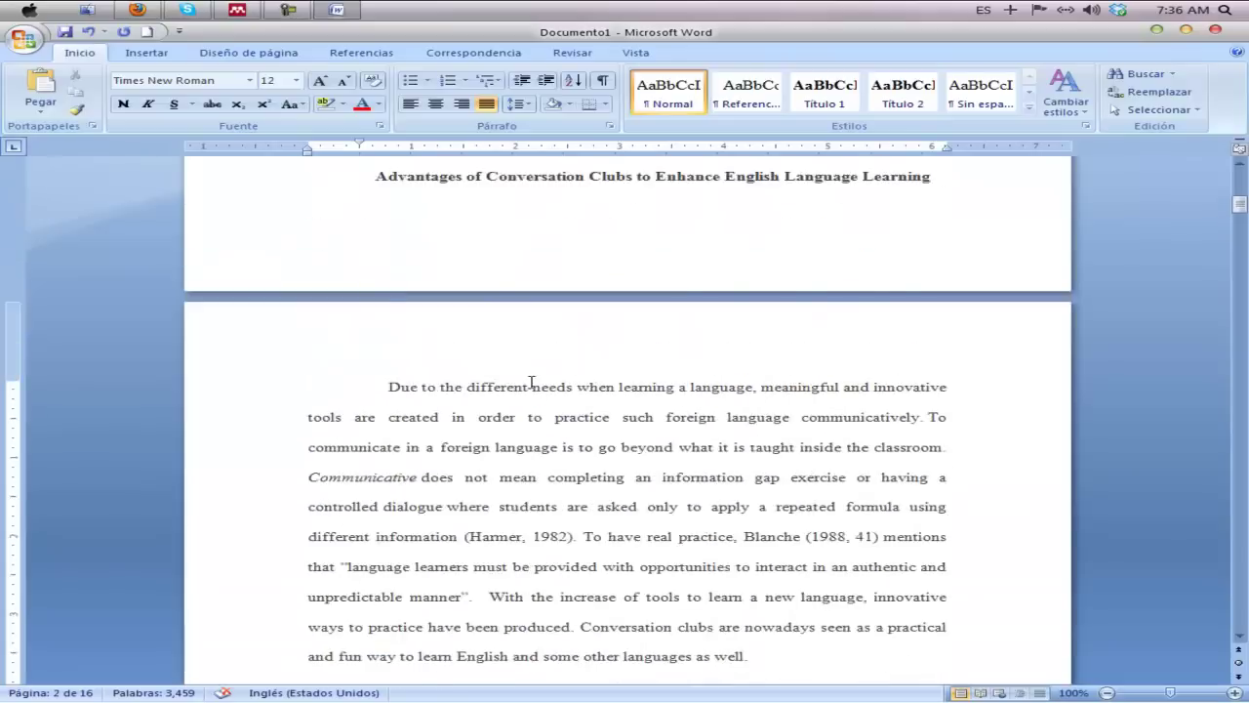
{"action": "scroll", "coordinate": [557, 372], "scroll_direction": "down", "scroll_amount": 2}
{"action": "left_click", "coordinate": [620, 334]}
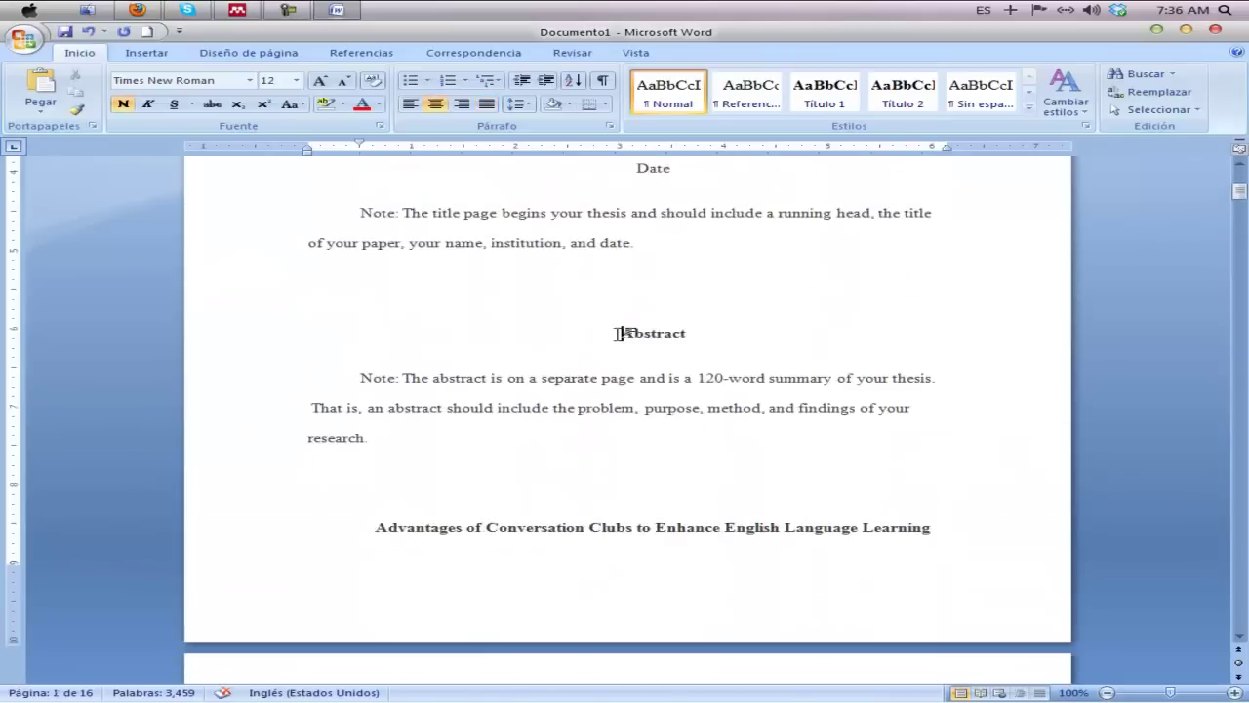
{"action": "left_click_drag", "start_coordinate": [361, 146], "coordinate": [307, 148]}
{"action": "left_click", "coordinate": [376, 527]}
Step: Set the entire document's paragraph formatting to add no space between paragraphs of the same style
{"action": "scroll", "coordinate": [586, 435], "scroll_direction": "down", "scroll_amount": 7}
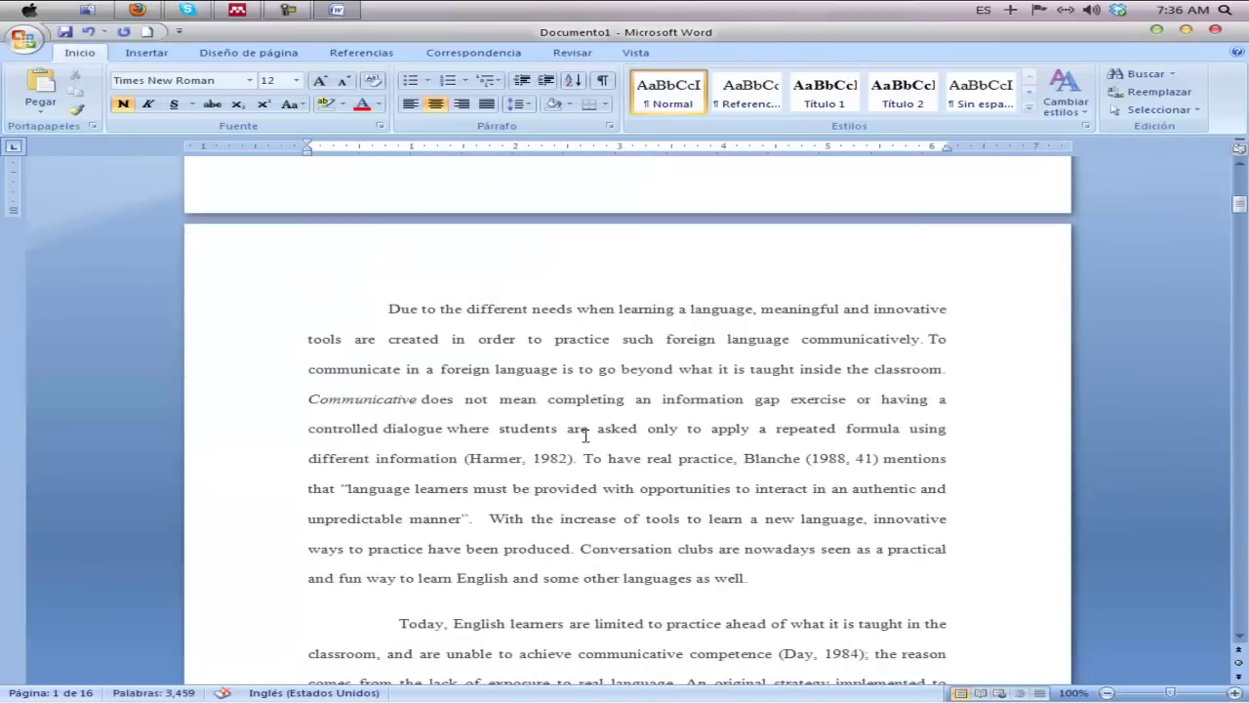
{"action": "left_click", "coordinate": [379, 294]}
{"action": "scroll", "coordinate": [493, 410], "scroll_direction": "down", "scroll_amount": 2}
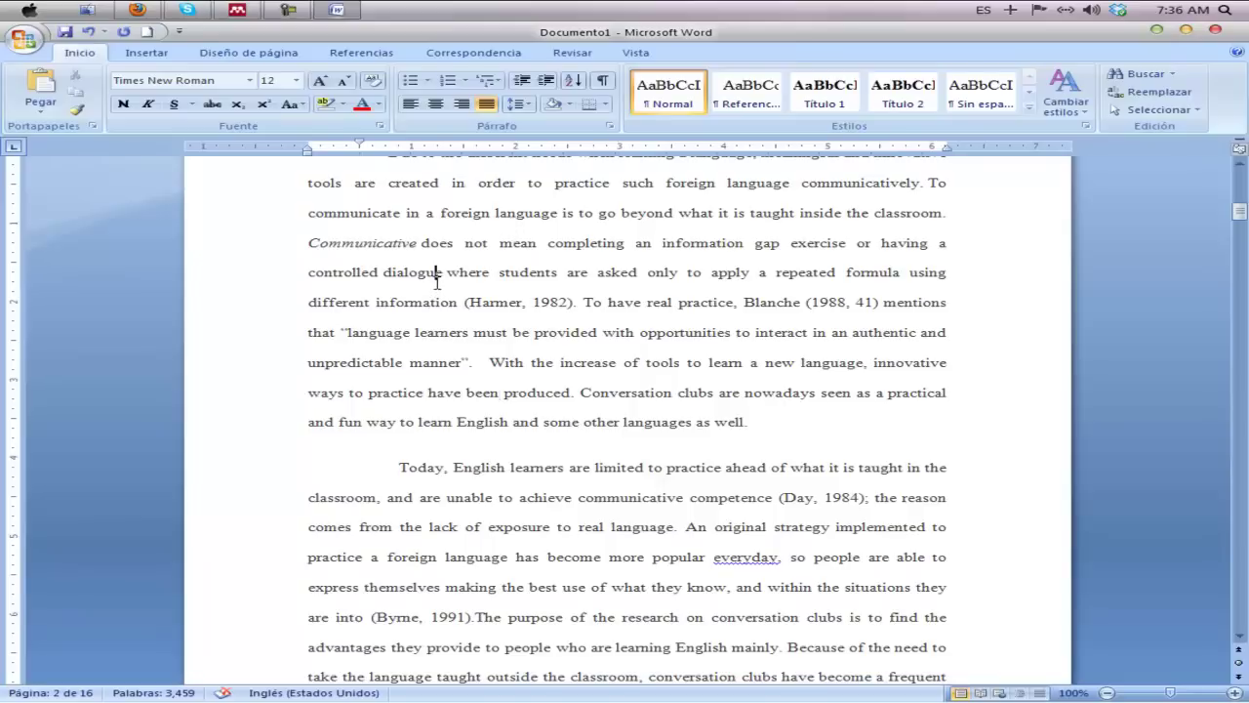
{"action": "key", "text": "ctrl+e"}
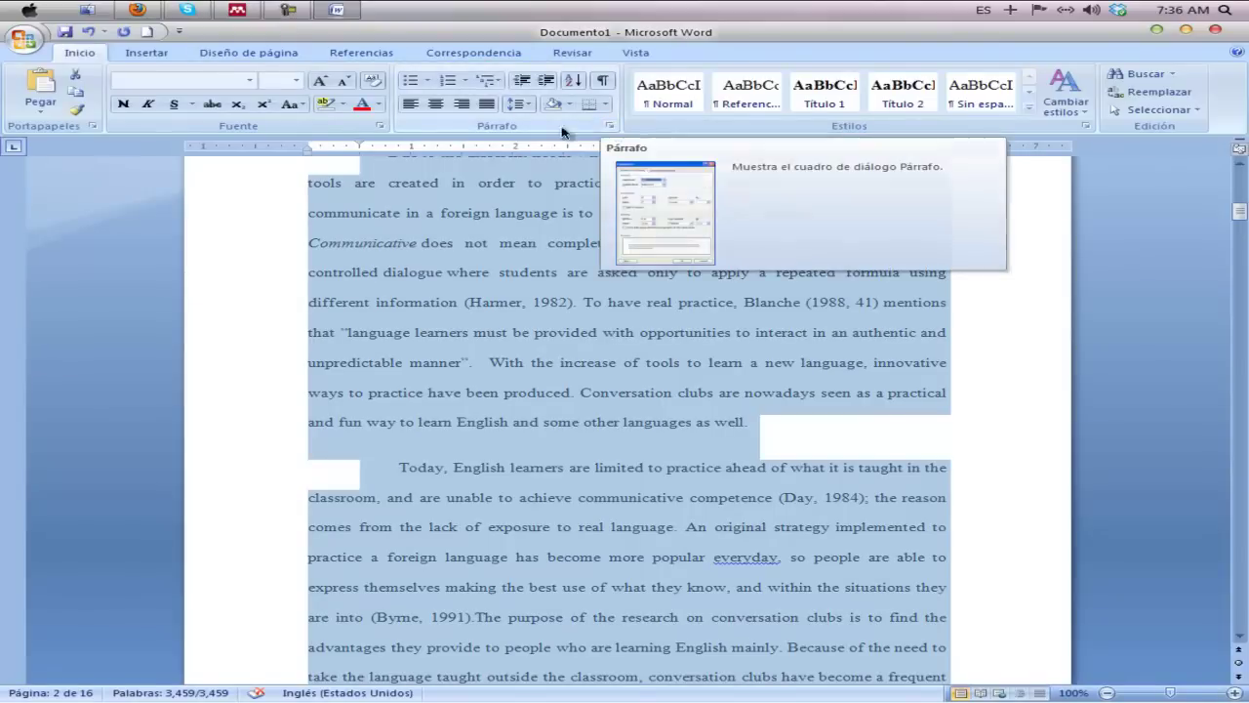
{"action": "left_click", "coordinate": [610, 127]}
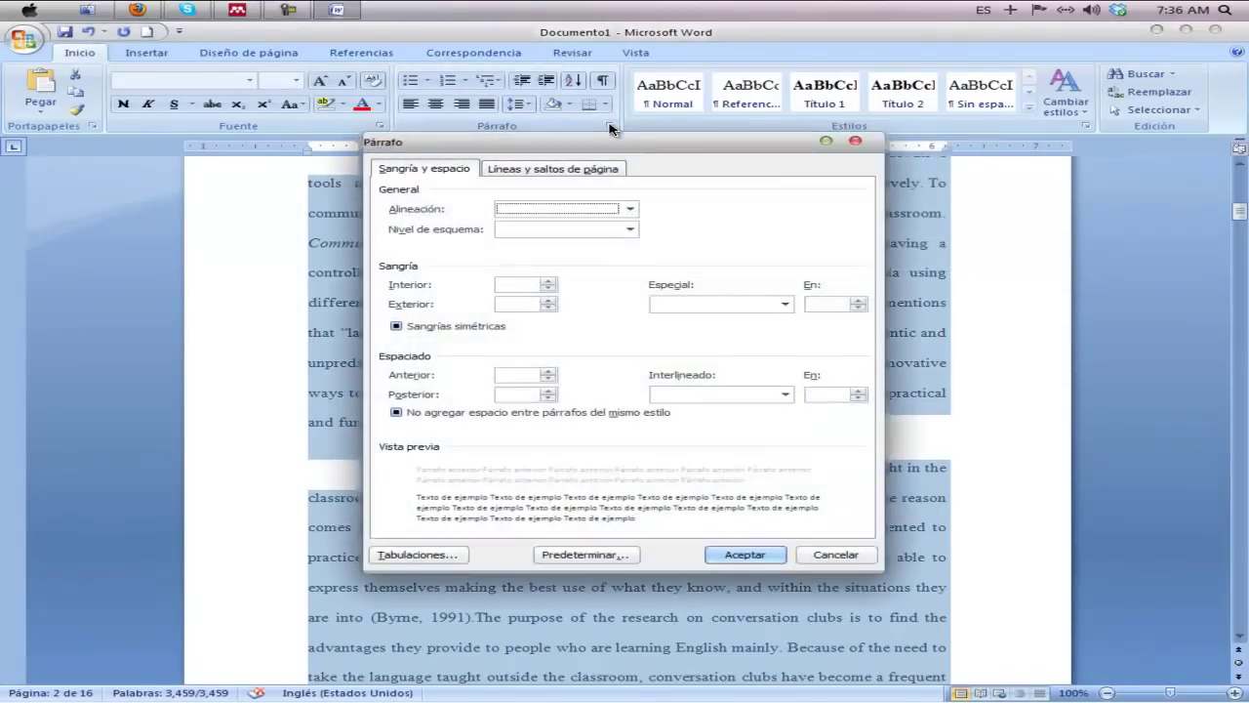
{"action": "left_click", "coordinate": [397, 414]}
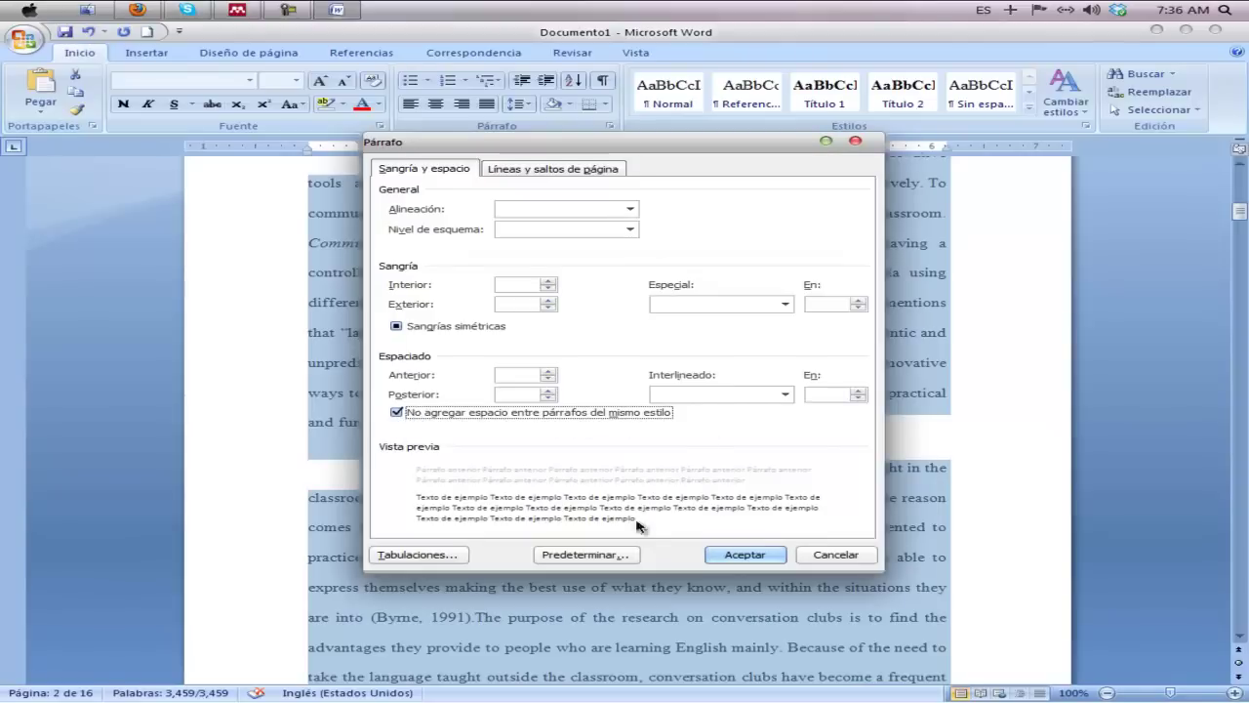
{"action": "left_click", "coordinate": [744, 557]}
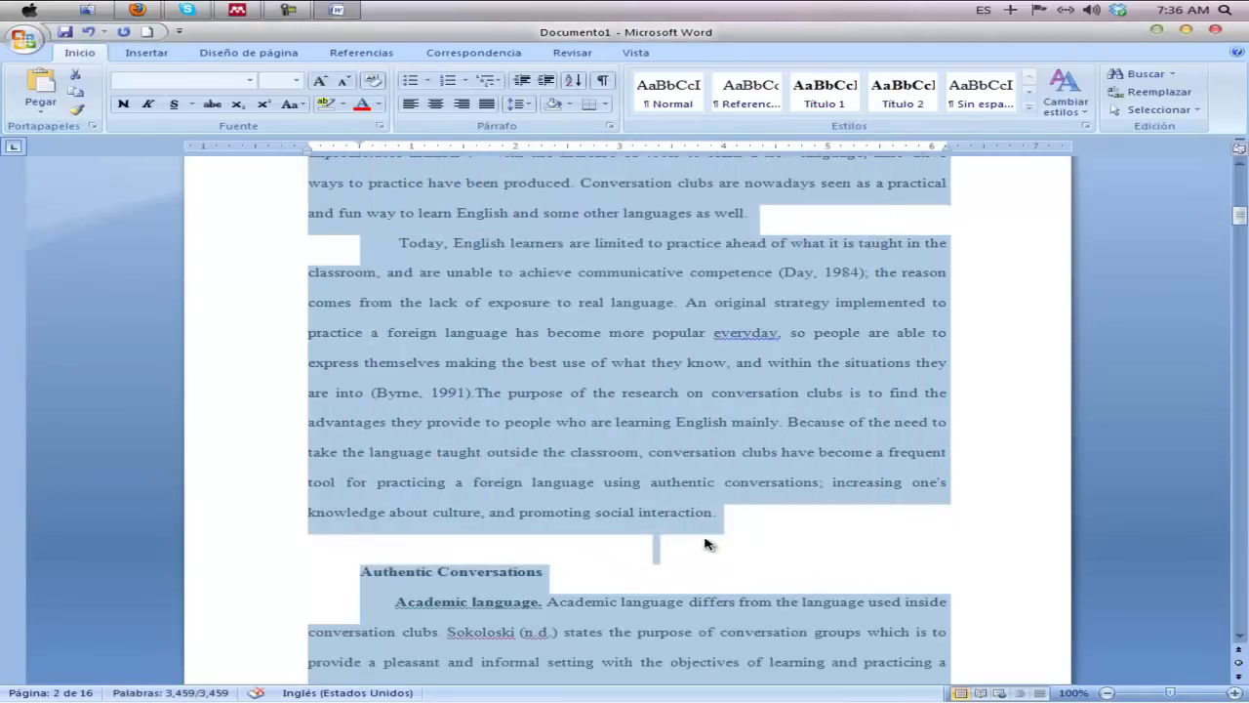
Step: Delete the empty line above the Authentic Conversations heading and remove that heading's first-line indent
{"action": "left_click", "coordinate": [650, 518]}
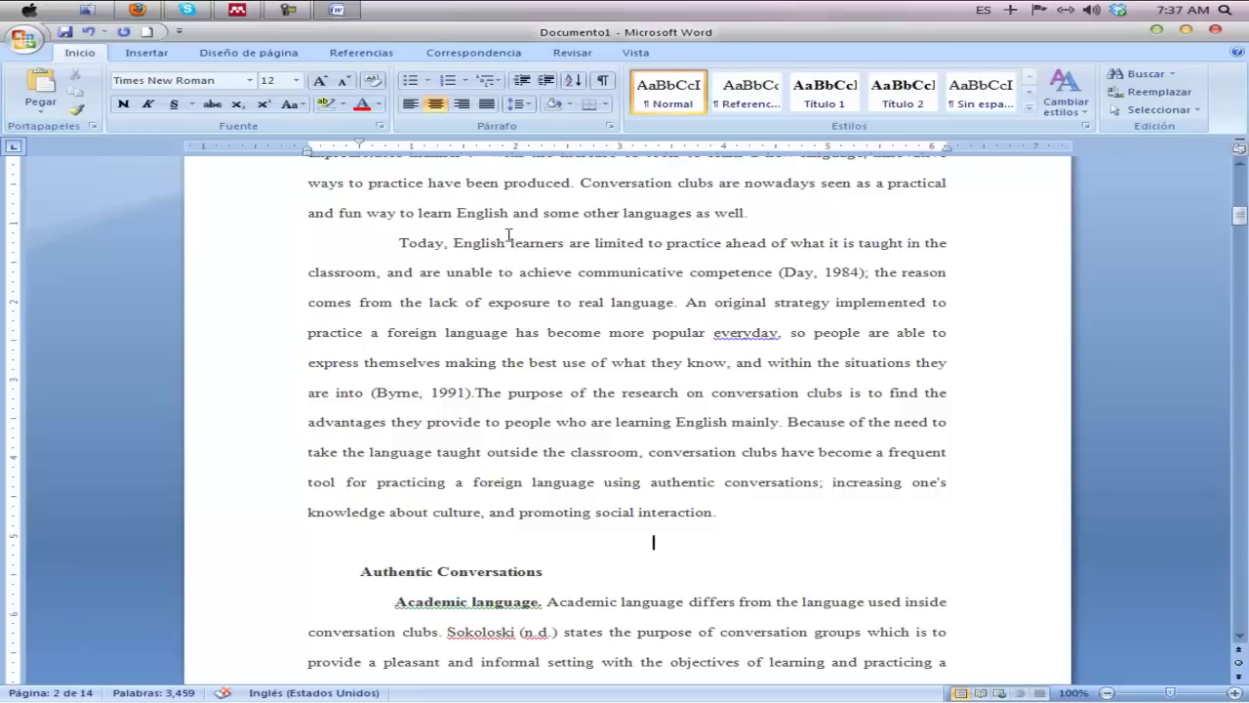
{"action": "left_click", "coordinate": [748, 518]}
{"action": "left_click", "coordinate": [502, 539]}
{"action": "key", "text": "Delete"}
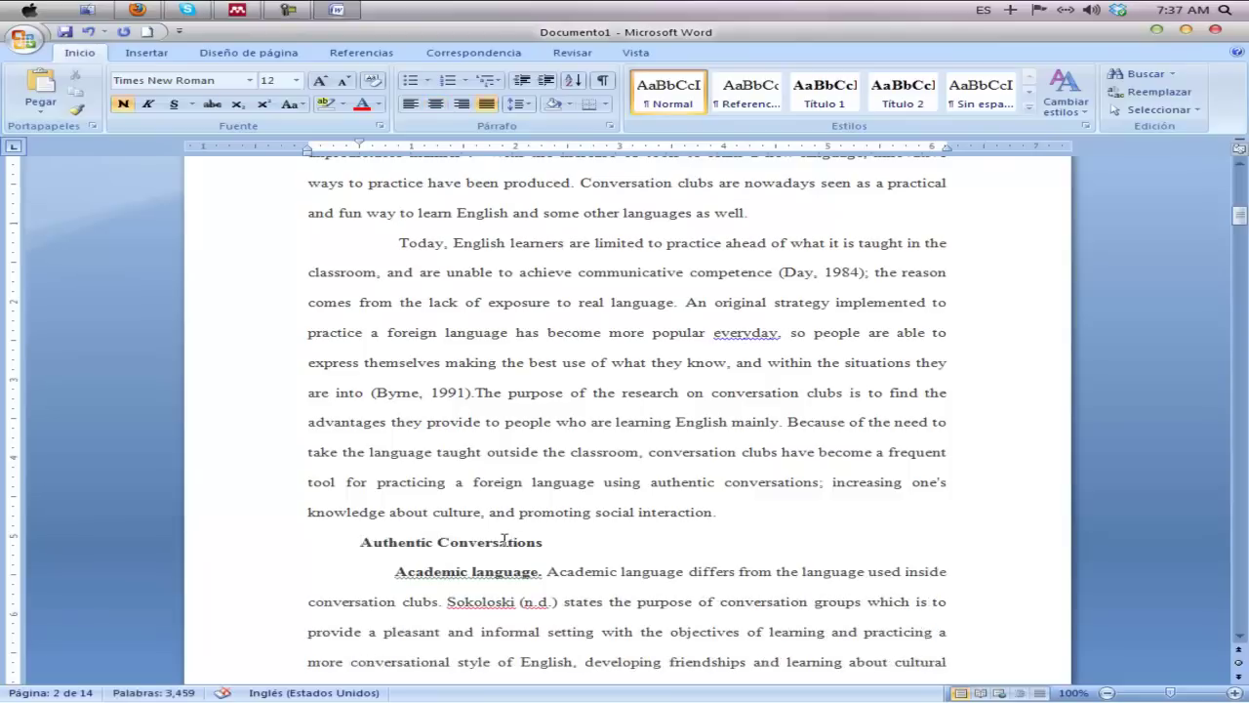
{"action": "left_click_drag", "start_coordinate": [360, 145], "coordinate": [309, 145]}
Step: Remove the first-line indent from the Culture Competence heading so it aligns with the left margin
{"action": "scroll", "coordinate": [502, 342], "scroll_direction": "down", "scroll_amount": 10}
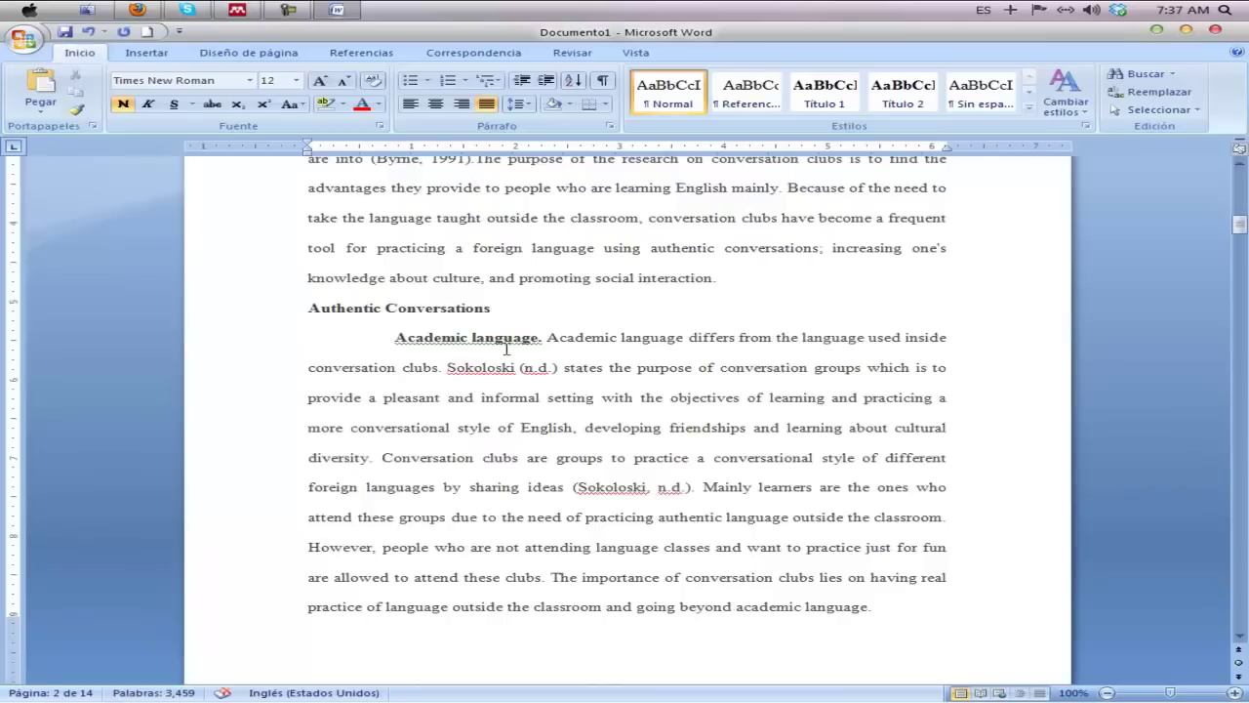
{"action": "scroll", "coordinate": [508, 349], "scroll_direction": "down", "scroll_amount": 4}
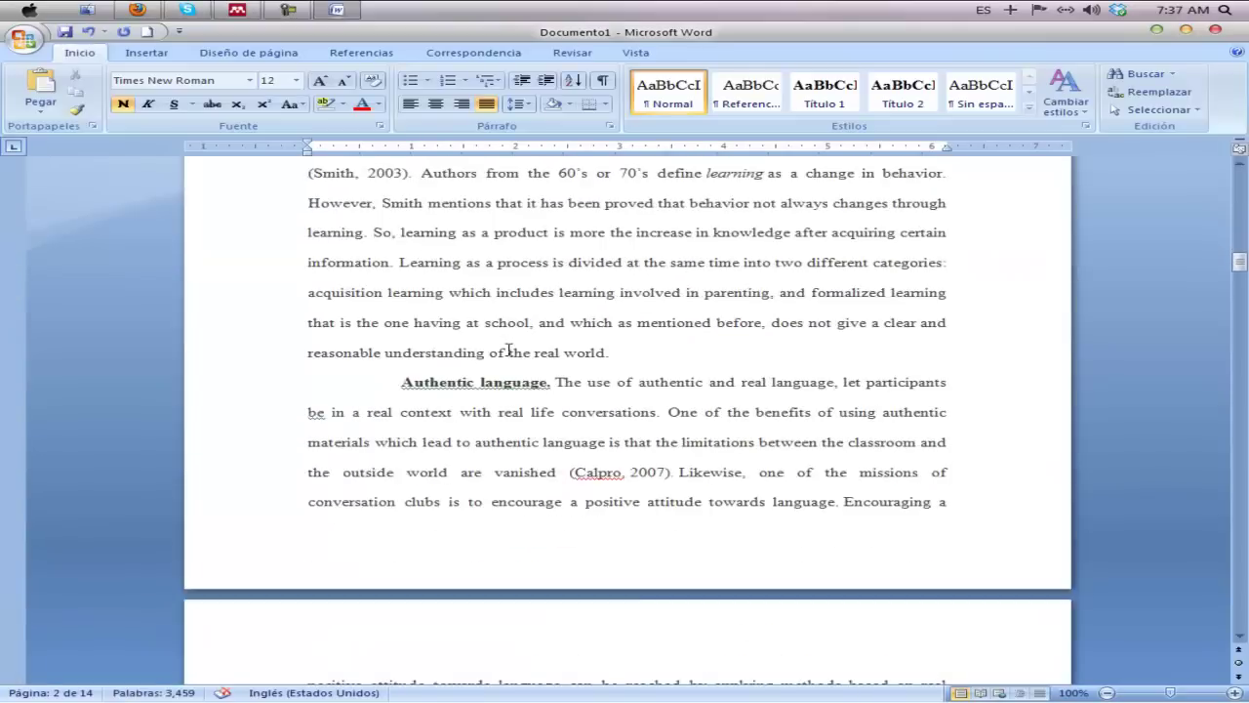
{"action": "scroll", "coordinate": [481, 372], "scroll_direction": "down", "scroll_amount": 2}
{"action": "scroll", "coordinate": [458, 335], "scroll_direction": "up", "scroll_amount": 1}
{"action": "left_click", "coordinate": [403, 265]}
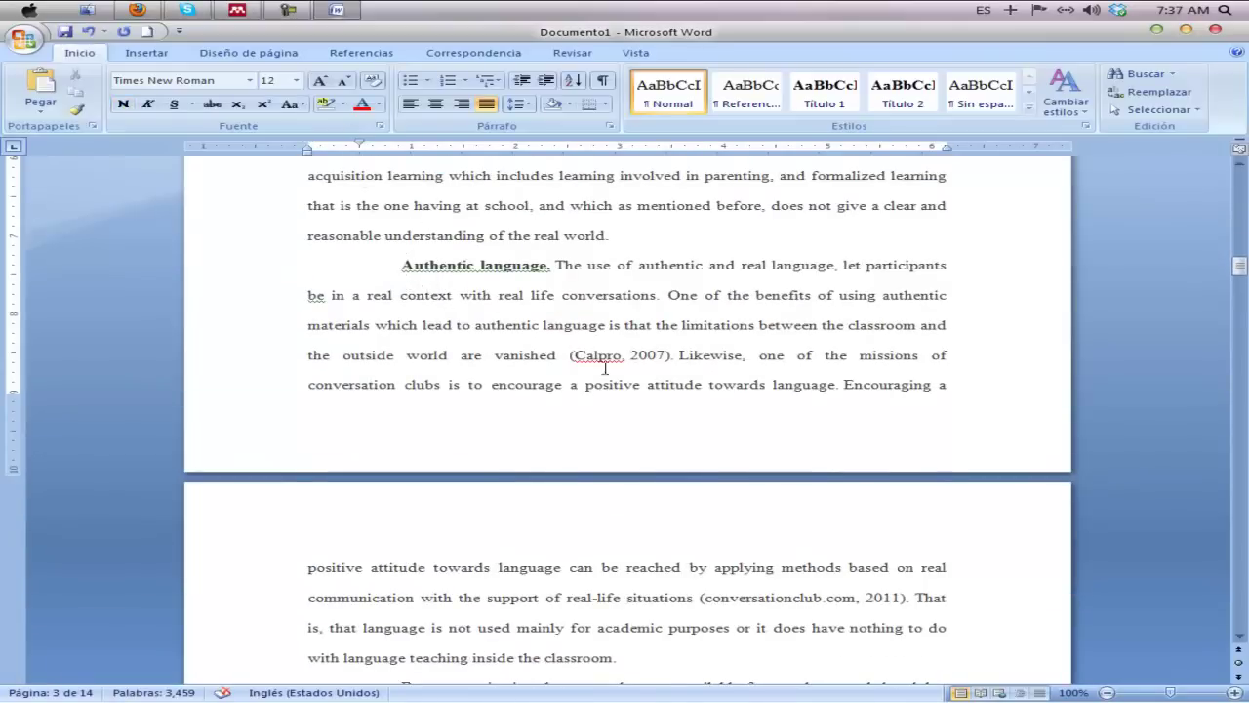
{"action": "scroll", "coordinate": [601, 363], "scroll_direction": "down", "scroll_amount": 4}
{"action": "scroll", "coordinate": [594, 361], "scroll_direction": "down", "scroll_amount": 6}
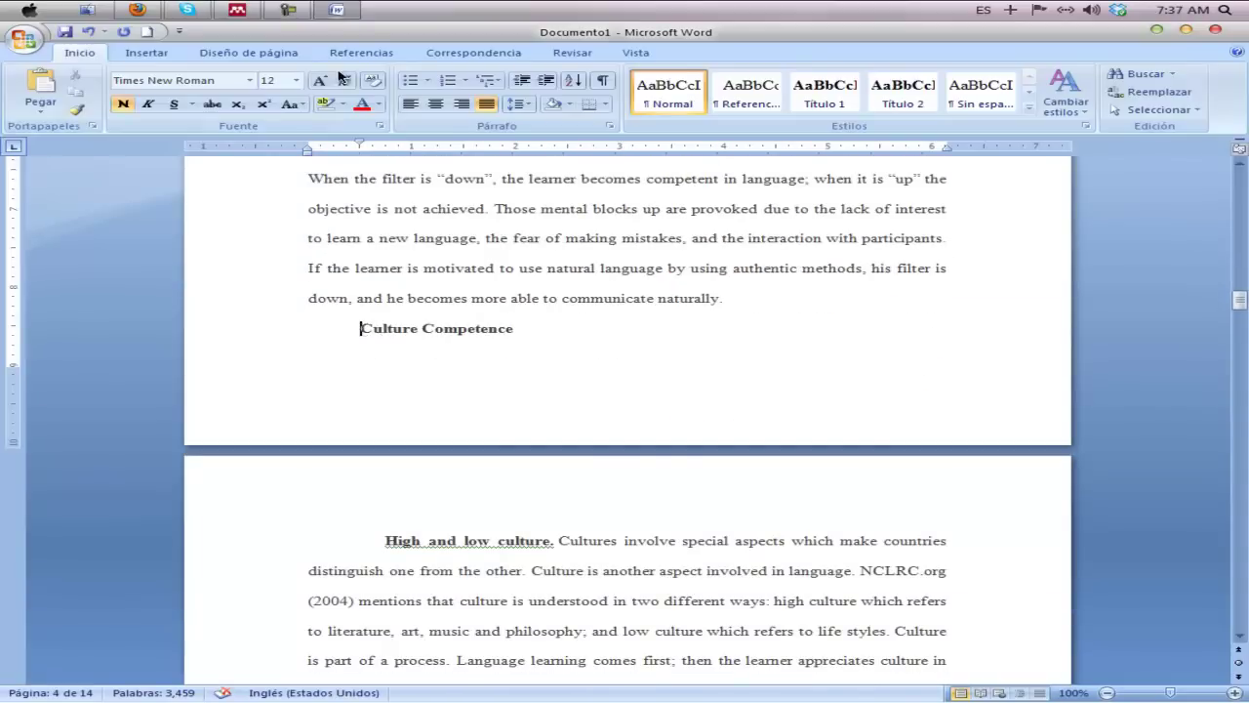
{"action": "left_click_drag", "start_coordinate": [360, 143], "coordinate": [308, 148]}
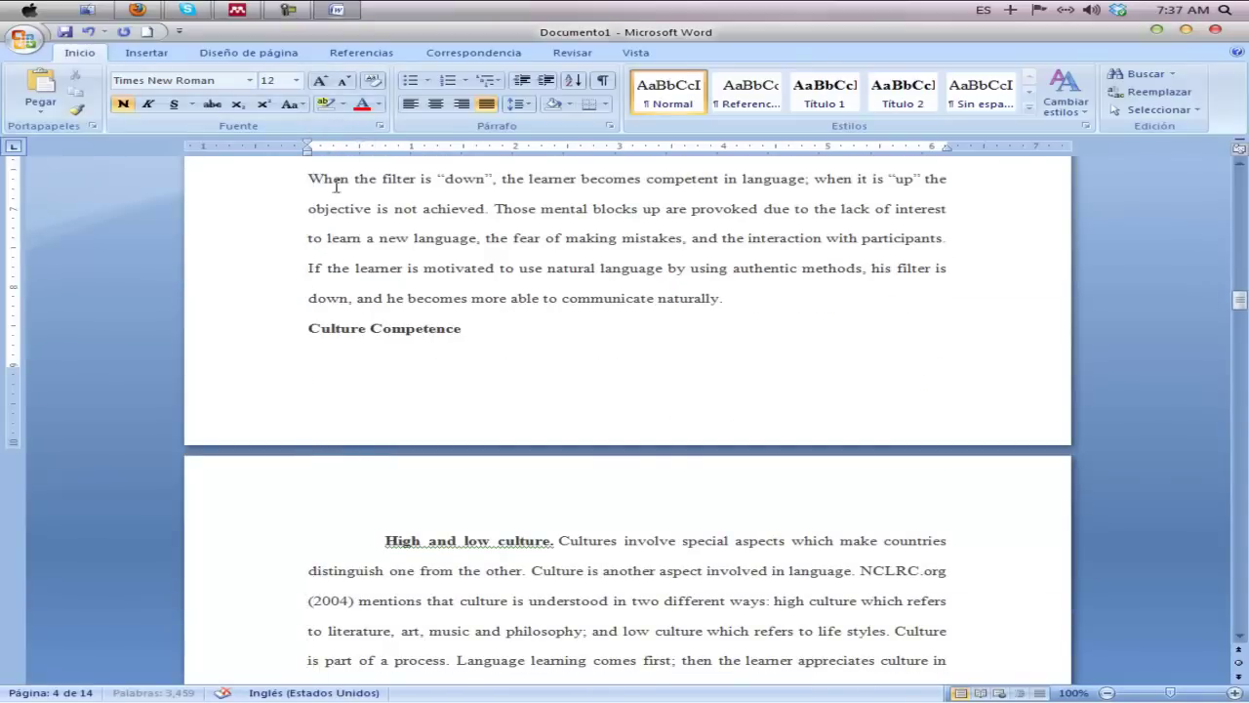
Step: Apply the Normal margin preset, with 0.98" top and bottom and 1.18" left and right
{"action": "scroll", "coordinate": [503, 321], "scroll_direction": "down", "scroll_amount": 1}
{"action": "scroll", "coordinate": [464, 380], "scroll_direction": "down", "scroll_amount": 14}
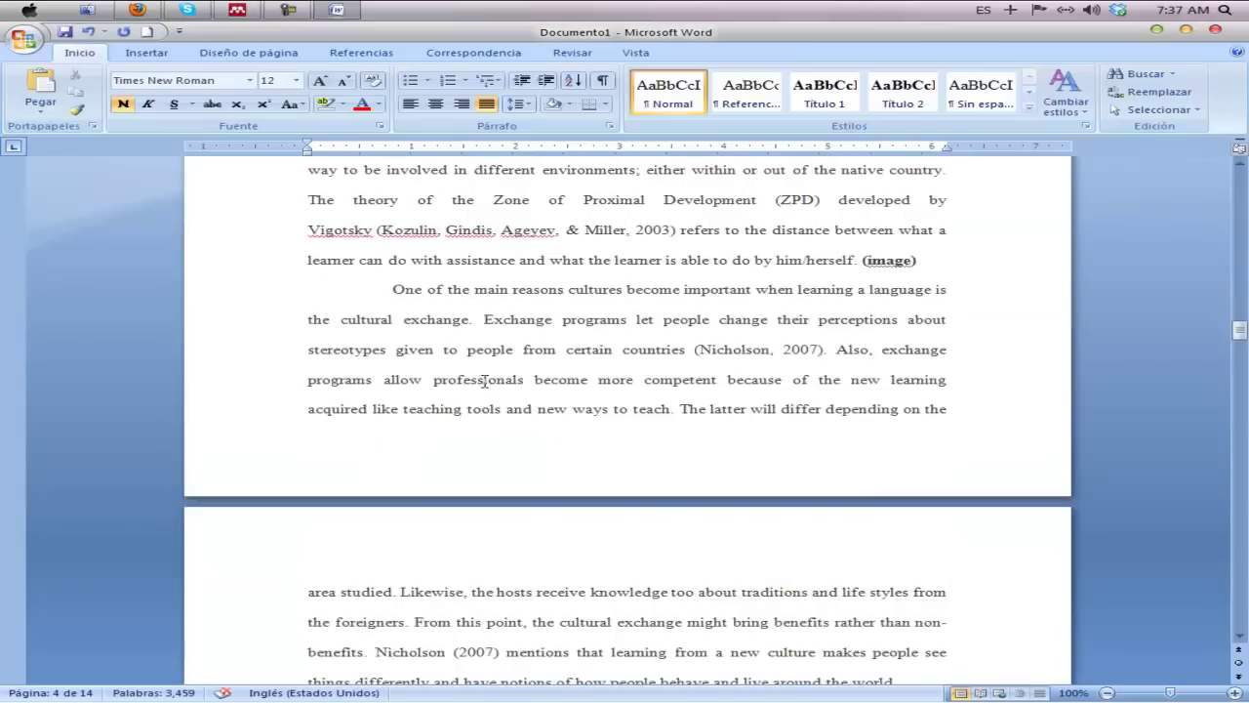
{"action": "left_click", "coordinate": [255, 54]}
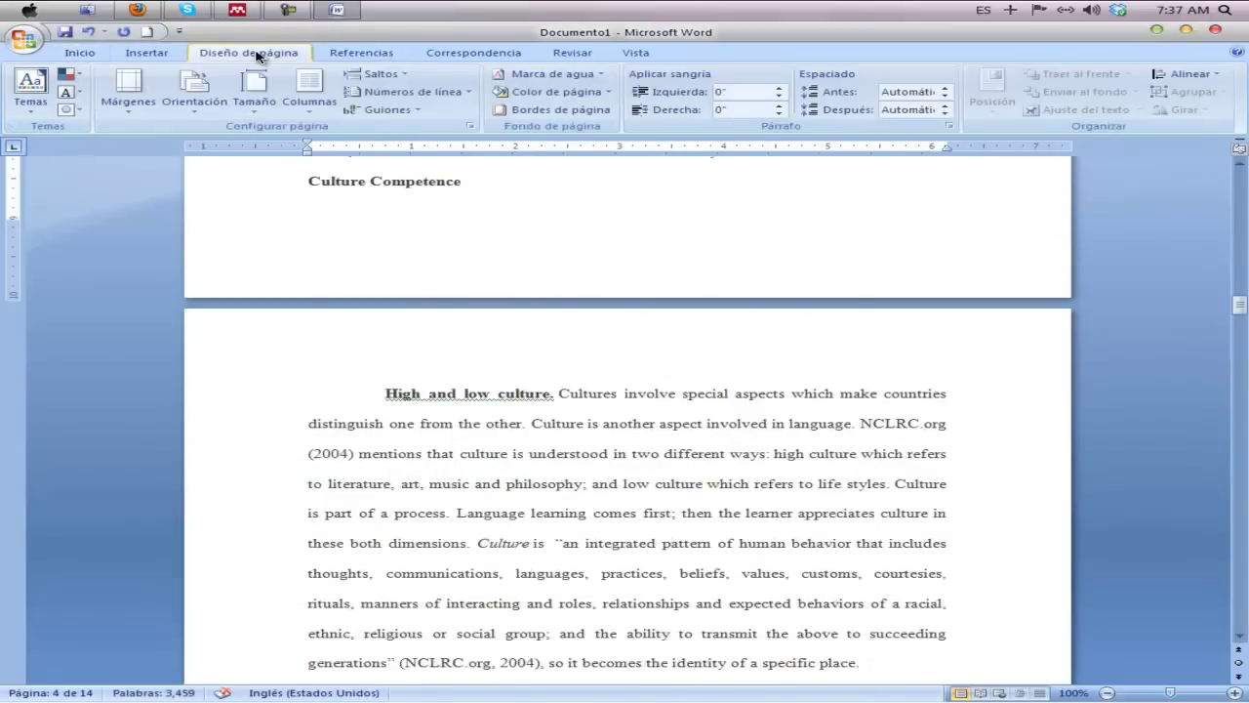
{"action": "left_click", "coordinate": [129, 97]}
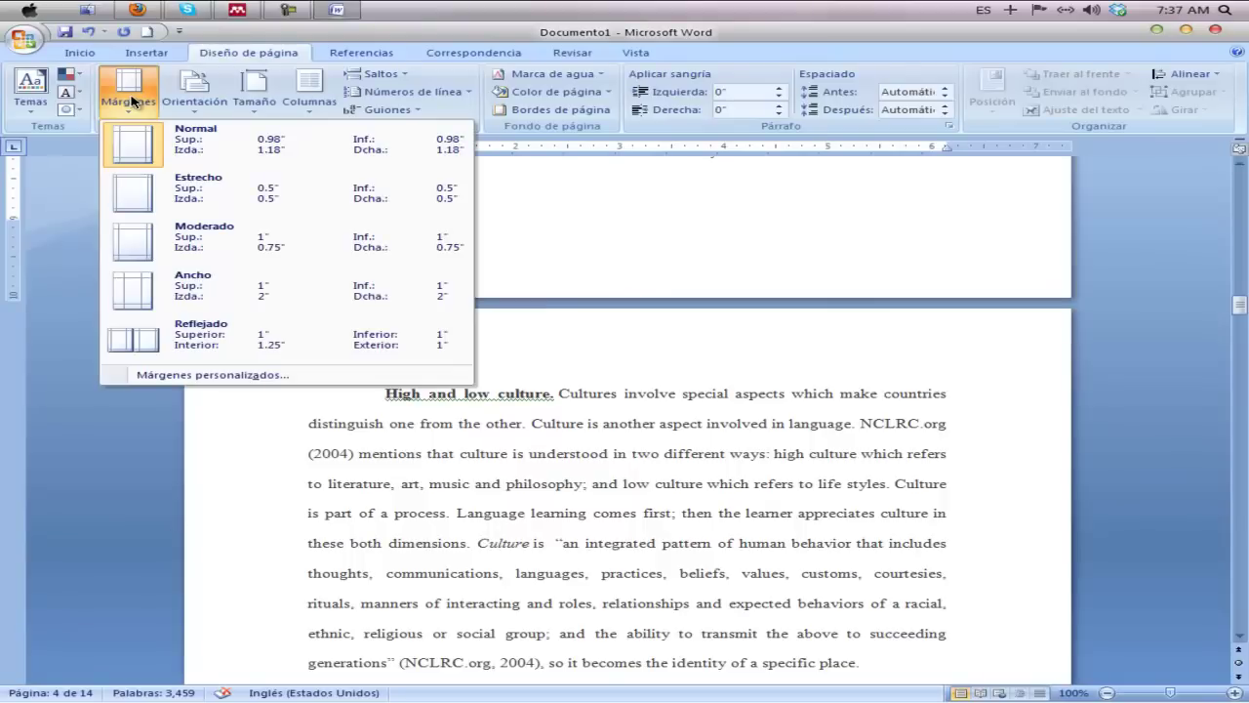
{"action": "left_click", "coordinate": [252, 144]}
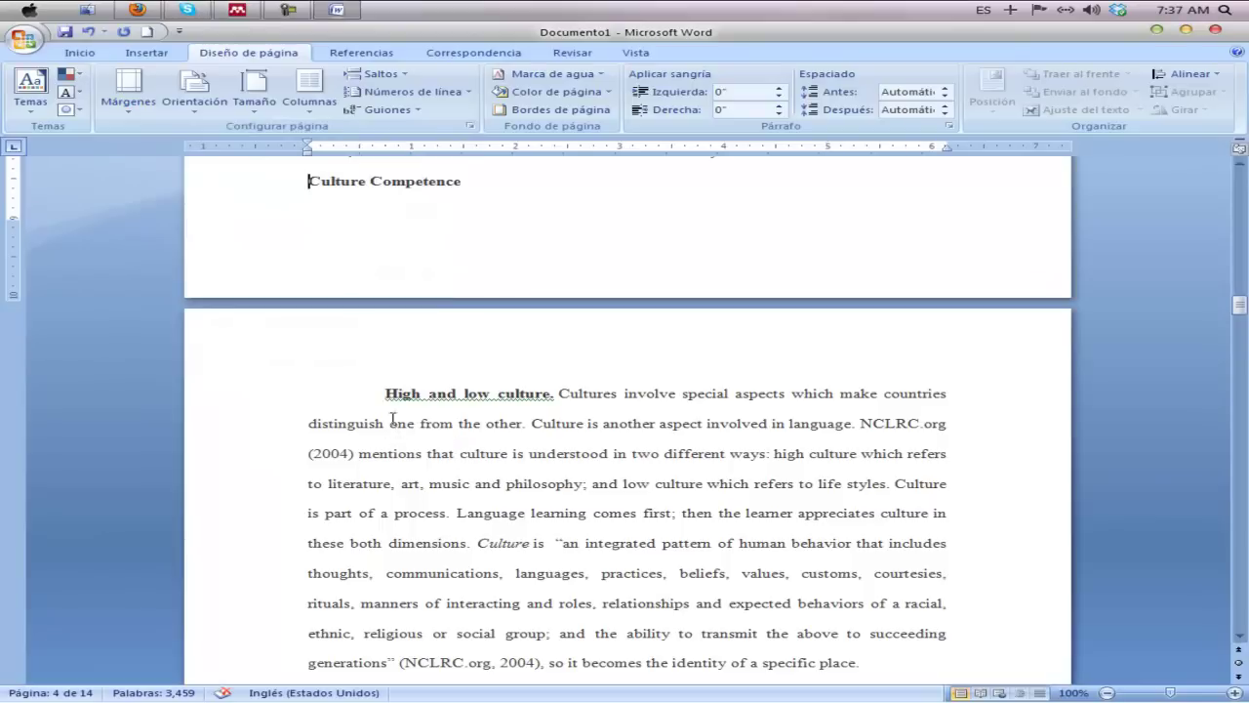
Step: Place the Abstract section on its own page, separate from the title page and the Advantages of Conversation Clubs text
{"action": "scroll", "coordinate": [483, 503], "scroll_direction": "down", "scroll_amount": 8}
{"action": "scroll", "coordinate": [459, 419], "scroll_direction": "up", "scroll_amount": 6}
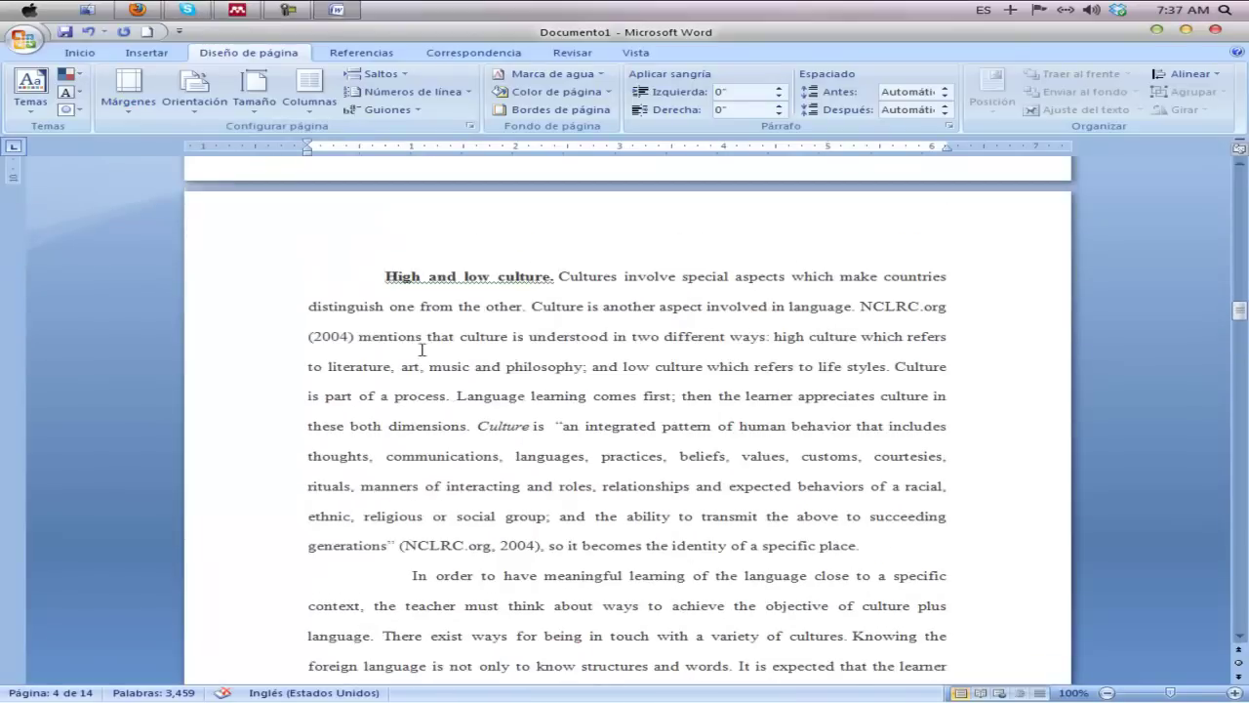
{"action": "scroll", "coordinate": [495, 287], "scroll_direction": "up", "scroll_amount": 3}
{"action": "scroll", "coordinate": [479, 440], "scroll_direction": "down", "scroll_amount": 6}
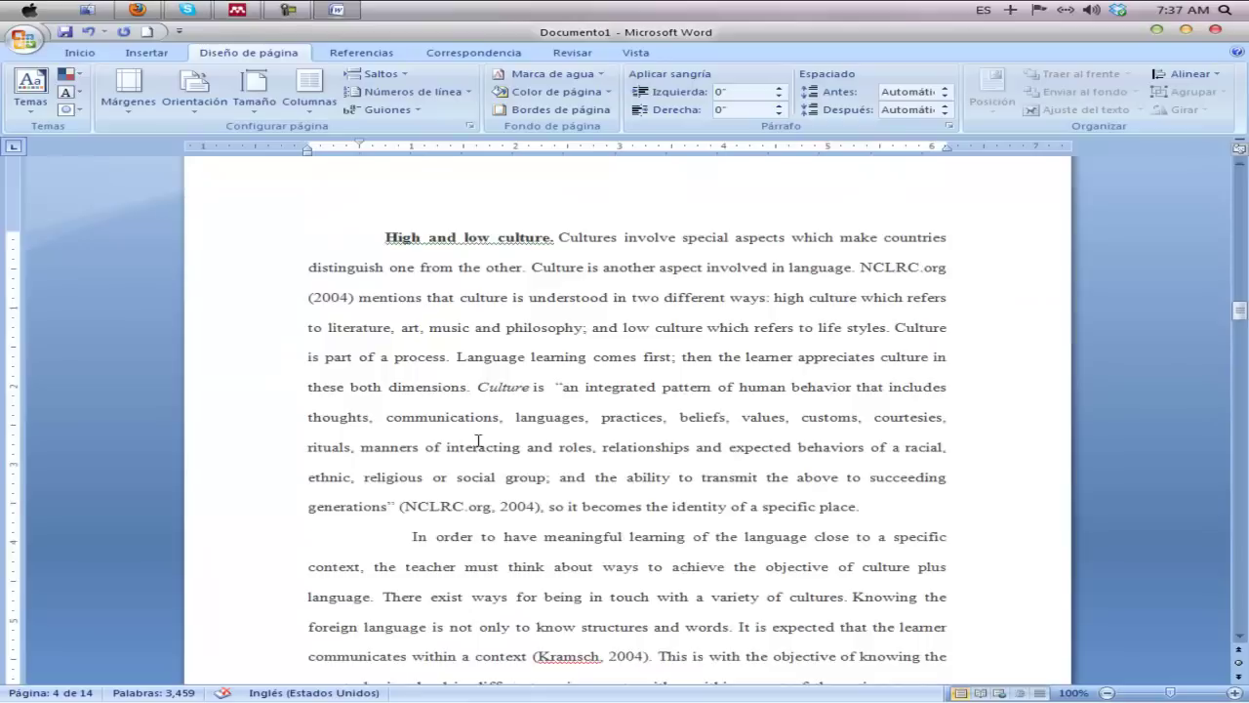
{"action": "scroll", "coordinate": [479, 441], "scroll_direction": "down", "scroll_amount": 2}
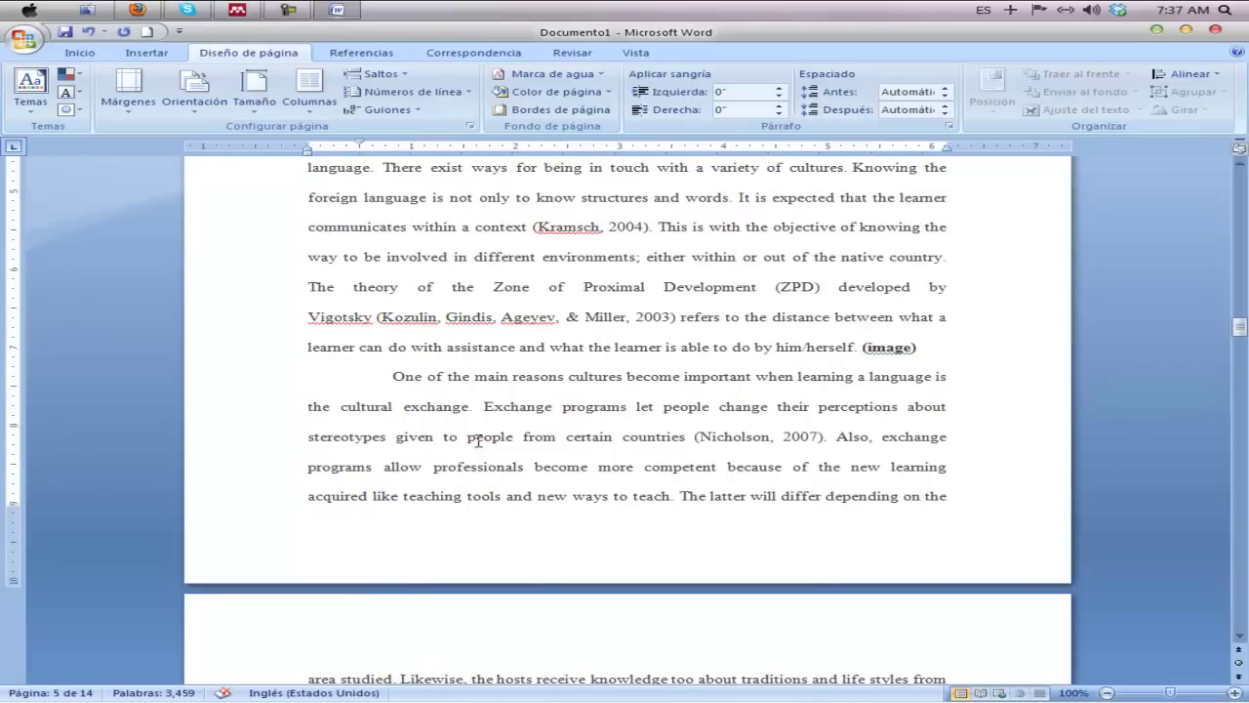
{"action": "scroll", "coordinate": [480, 441], "scroll_direction": "down", "scroll_amount": 15}
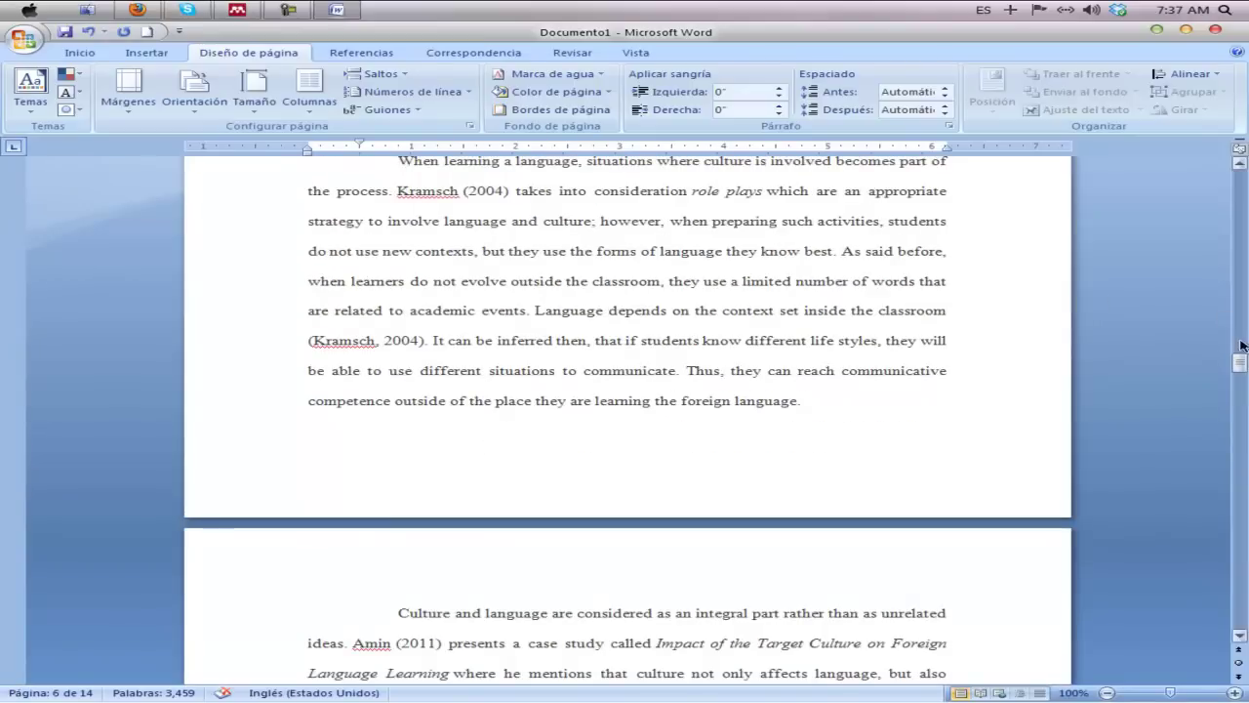
{"action": "scroll", "coordinate": [849, 351], "scroll_direction": "up", "scroll_amount": 20}
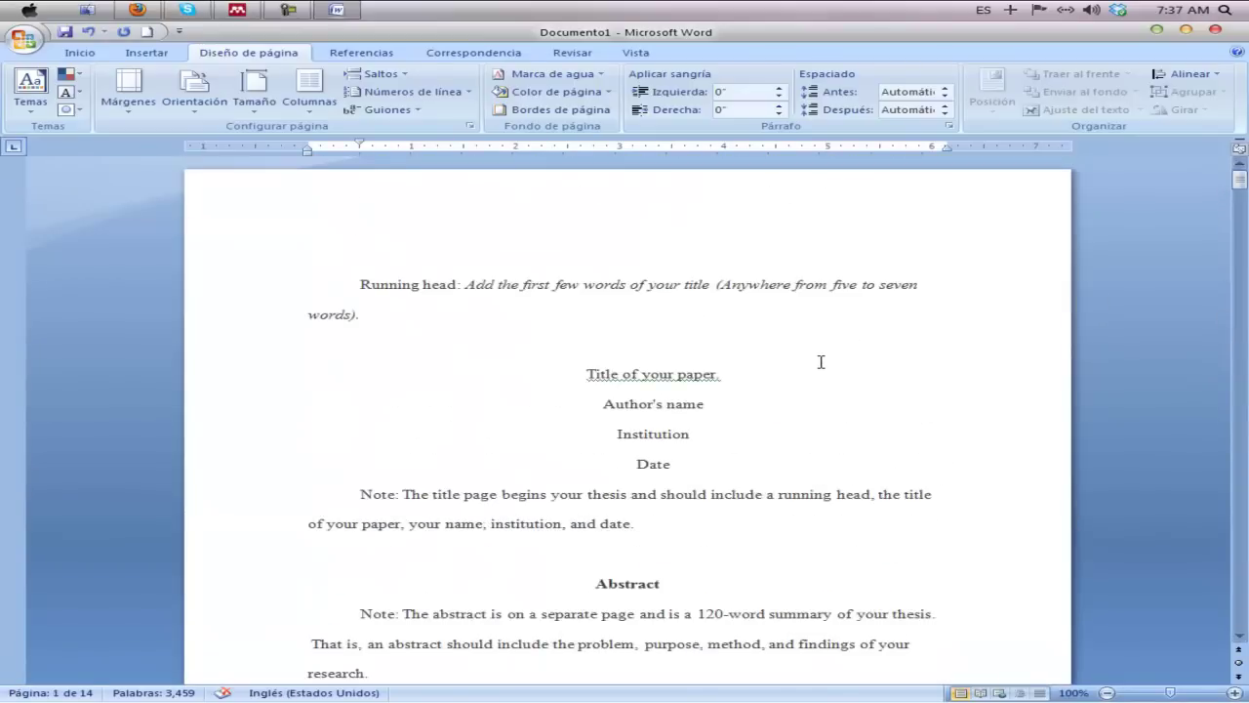
{"action": "scroll", "coordinate": [821, 362], "scroll_direction": "down", "scroll_amount": 2}
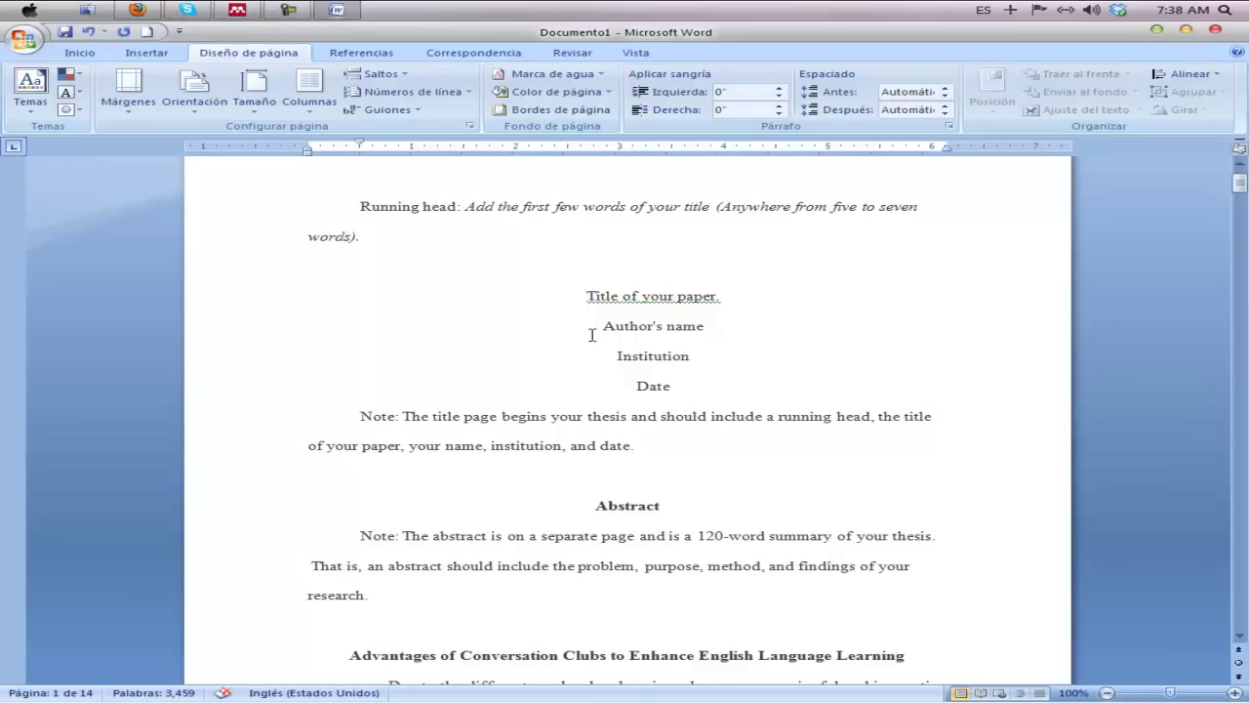
{"action": "left_click", "coordinate": [605, 500]}
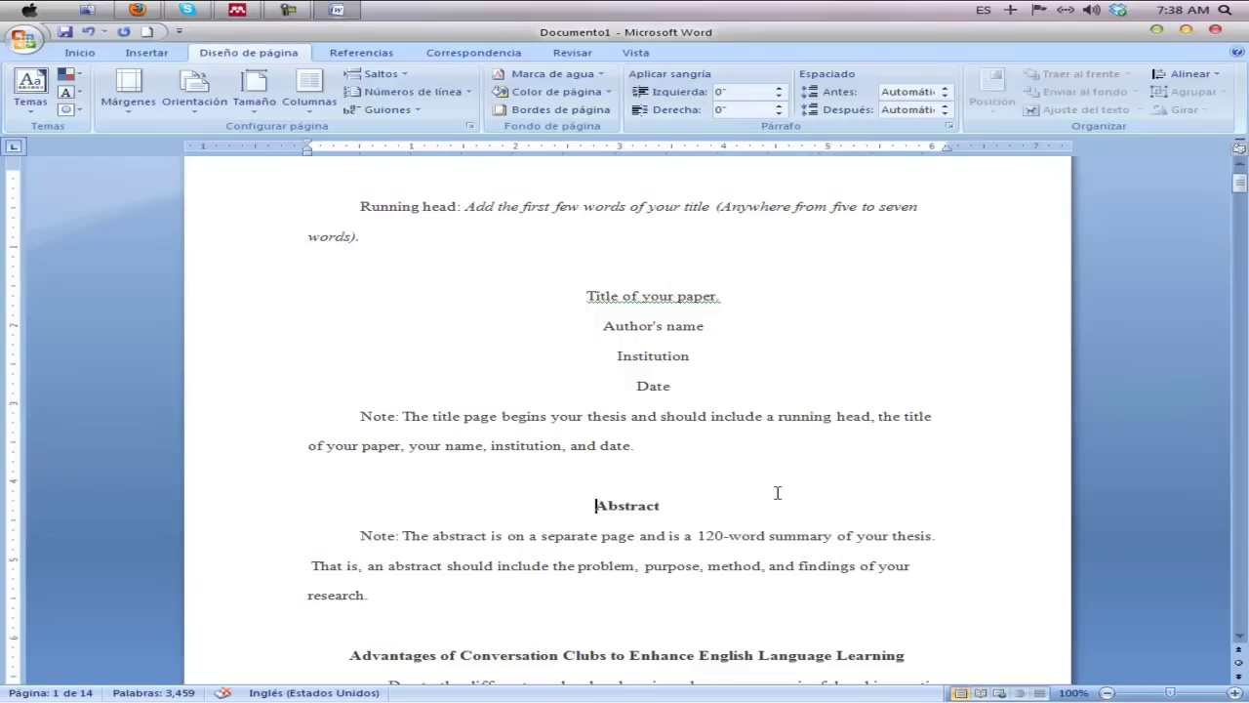
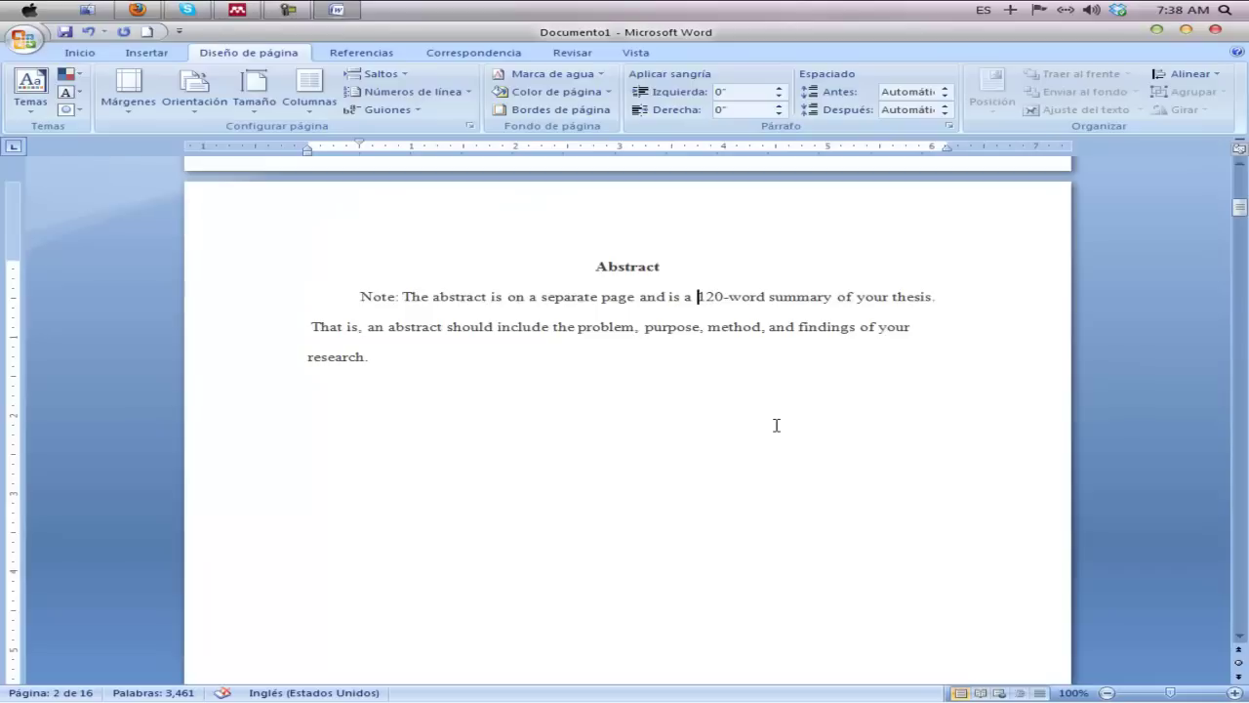
Step: Change the word count in the Abstract note so it calls for a 150-200-word summary
{"action": "key", "text": "Delete"}
{"action": "key", "text": "Delete"}
{"action": "key", "text": "Delete"}
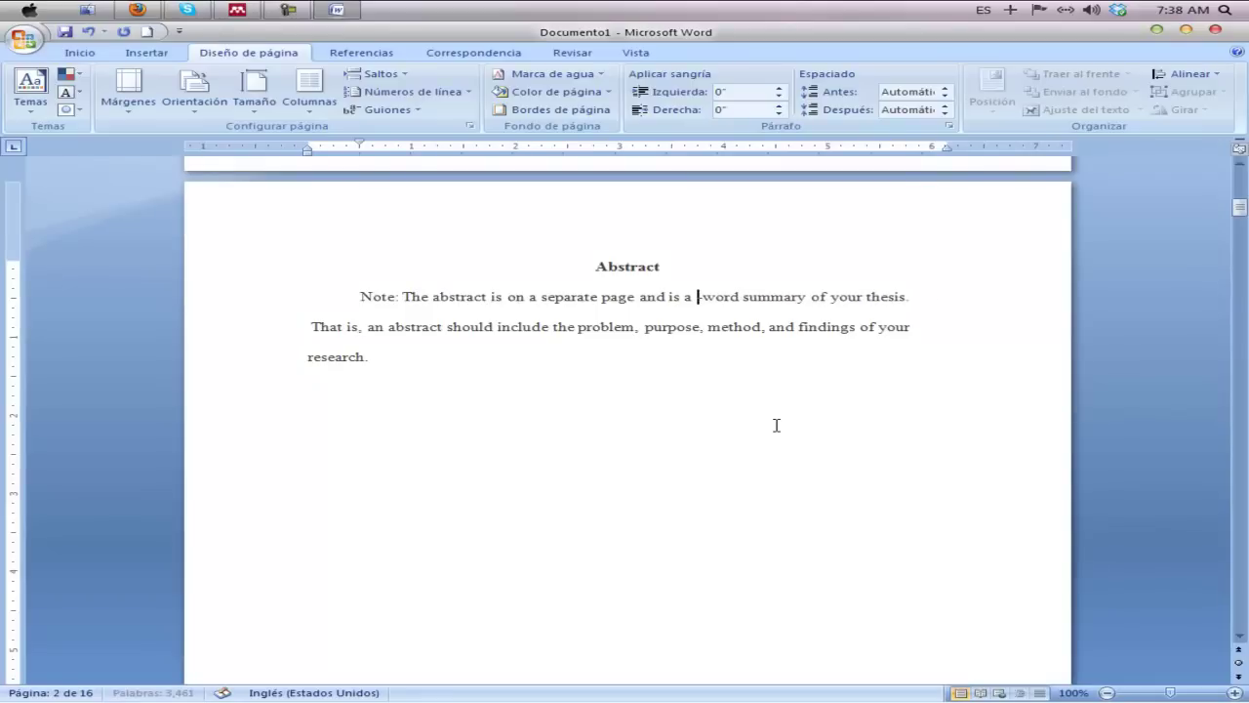
{"action": "type", "text": "150"}
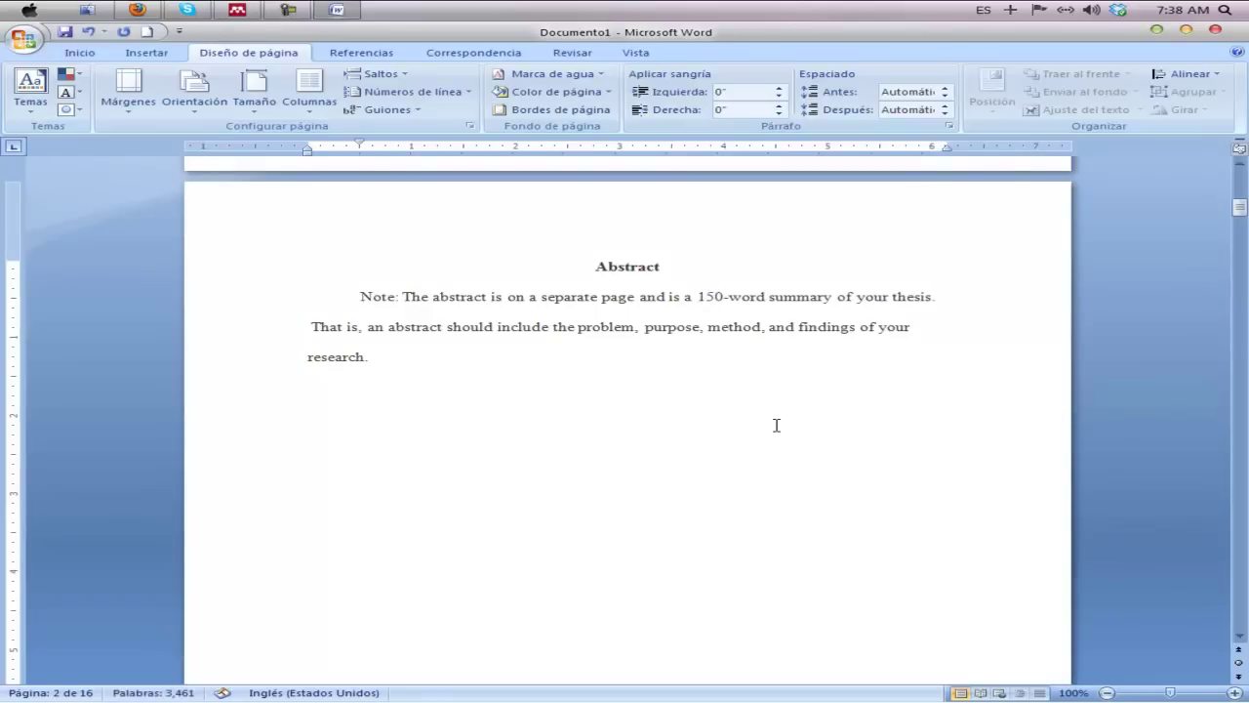
{"action": "type", "text": "-20"}
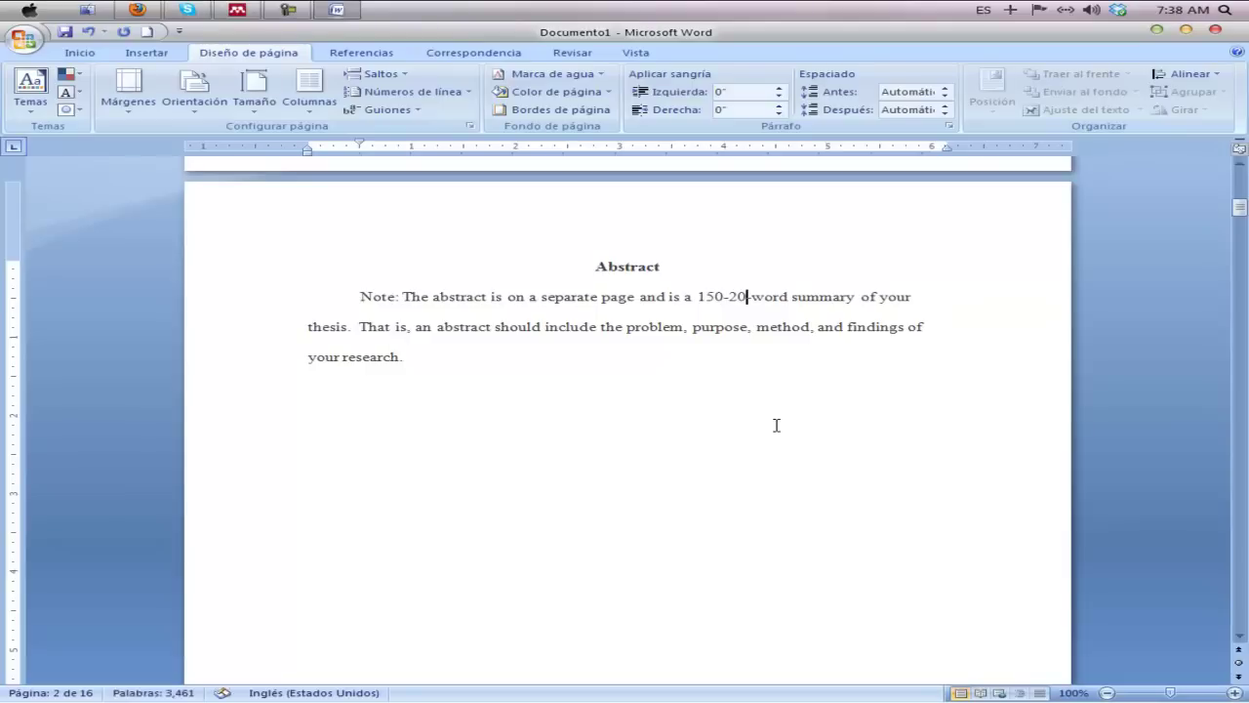
{"action": "type", "text": "0"}
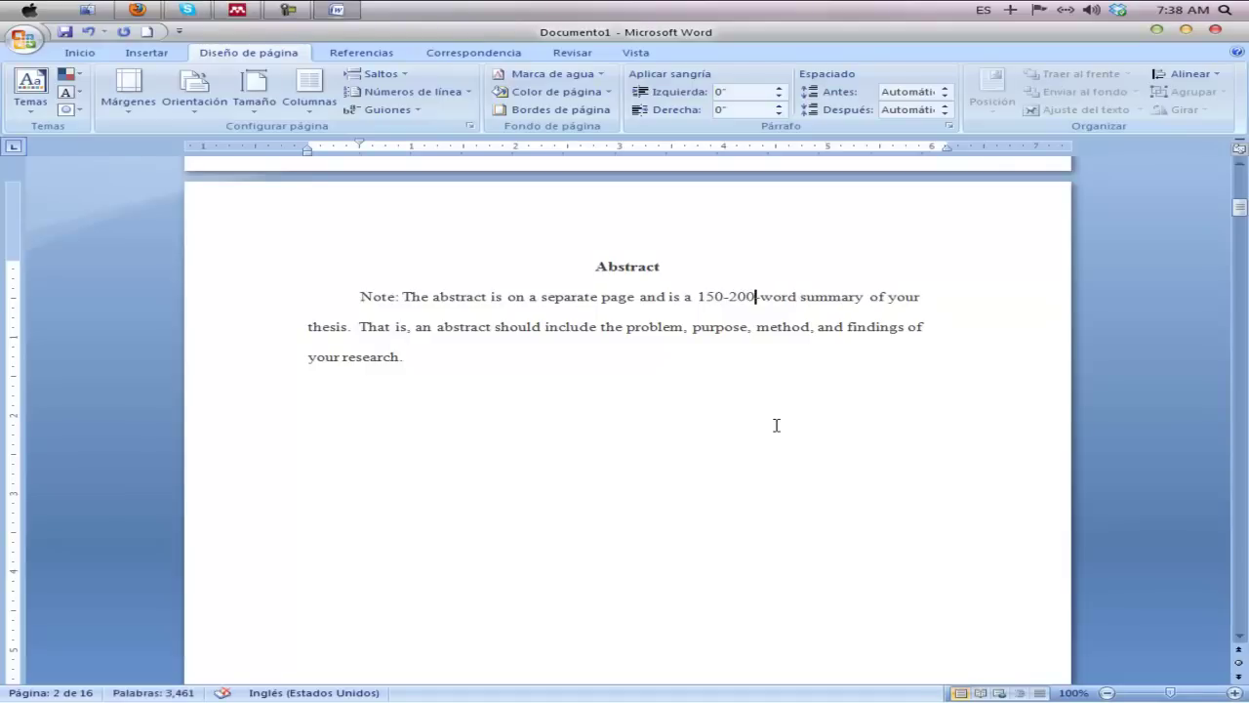
{"action": "left_click", "coordinate": [611, 416]}
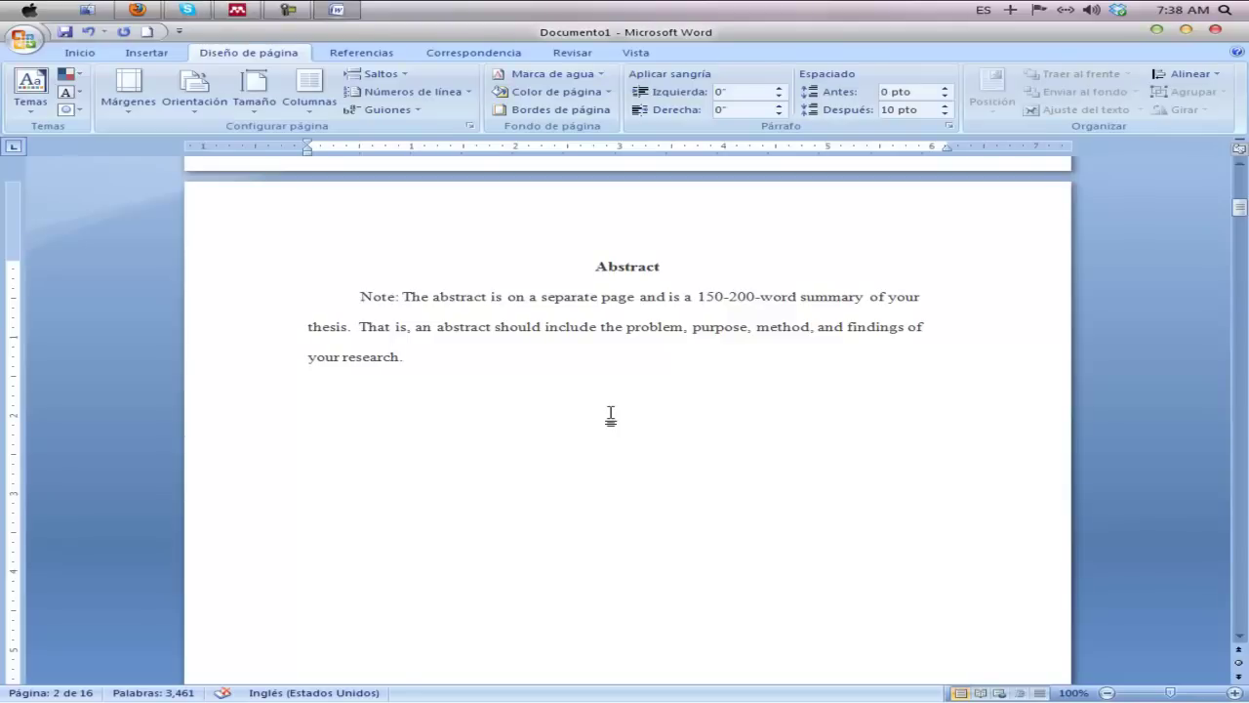
{"action": "scroll", "coordinate": [612, 416], "scroll_direction": "down", "scroll_amount": 20}
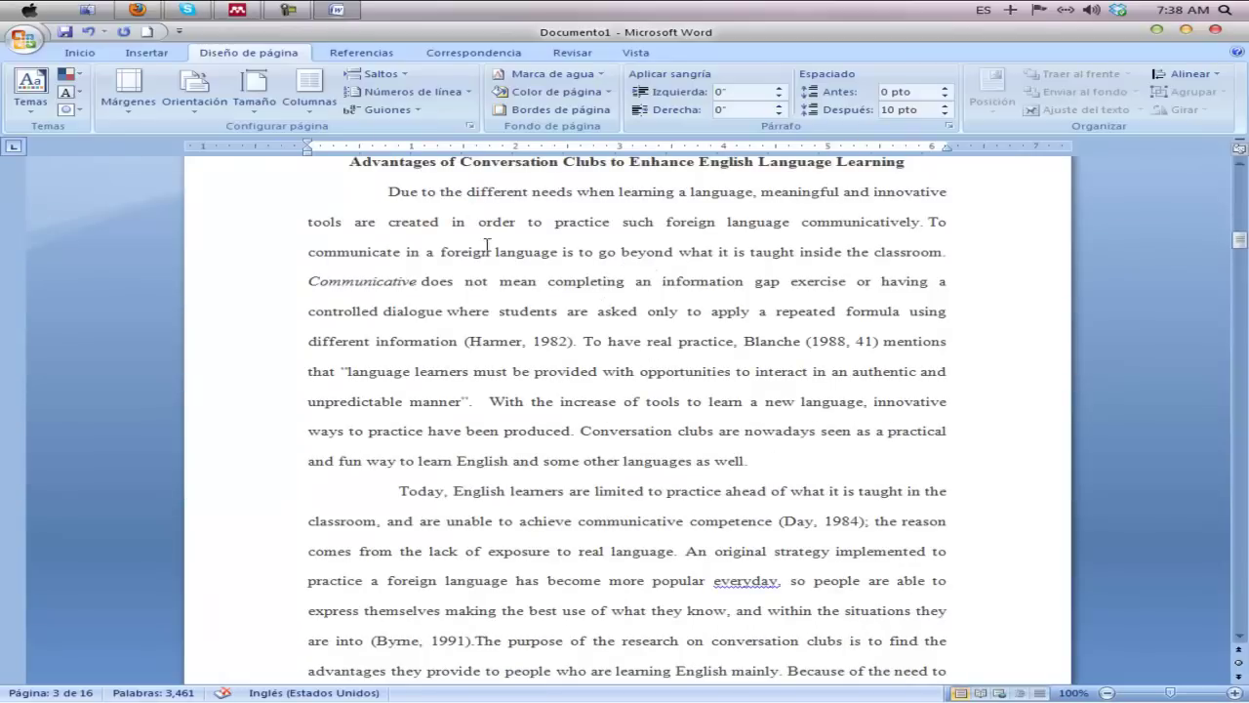
Step: Review the thesis from the Advantages of Conversation Clubs section through Method, Results and Discussion, and References to Appendix A
{"action": "left_click_drag", "start_coordinate": [1240, 242], "coordinate": [1240, 366]}
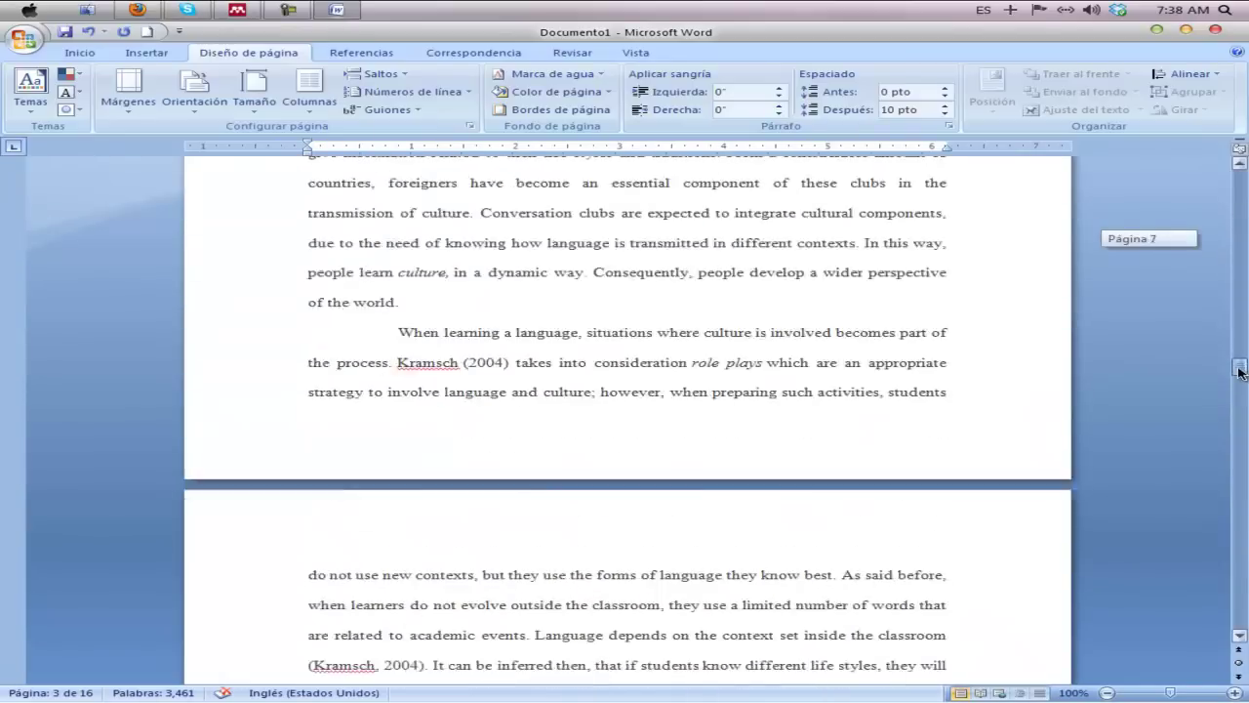
{"action": "scroll", "coordinate": [807, 403], "scroll_direction": "down", "scroll_amount": 15}
{"action": "scroll", "coordinate": [807, 403], "scroll_direction": "down", "scroll_amount": 15}
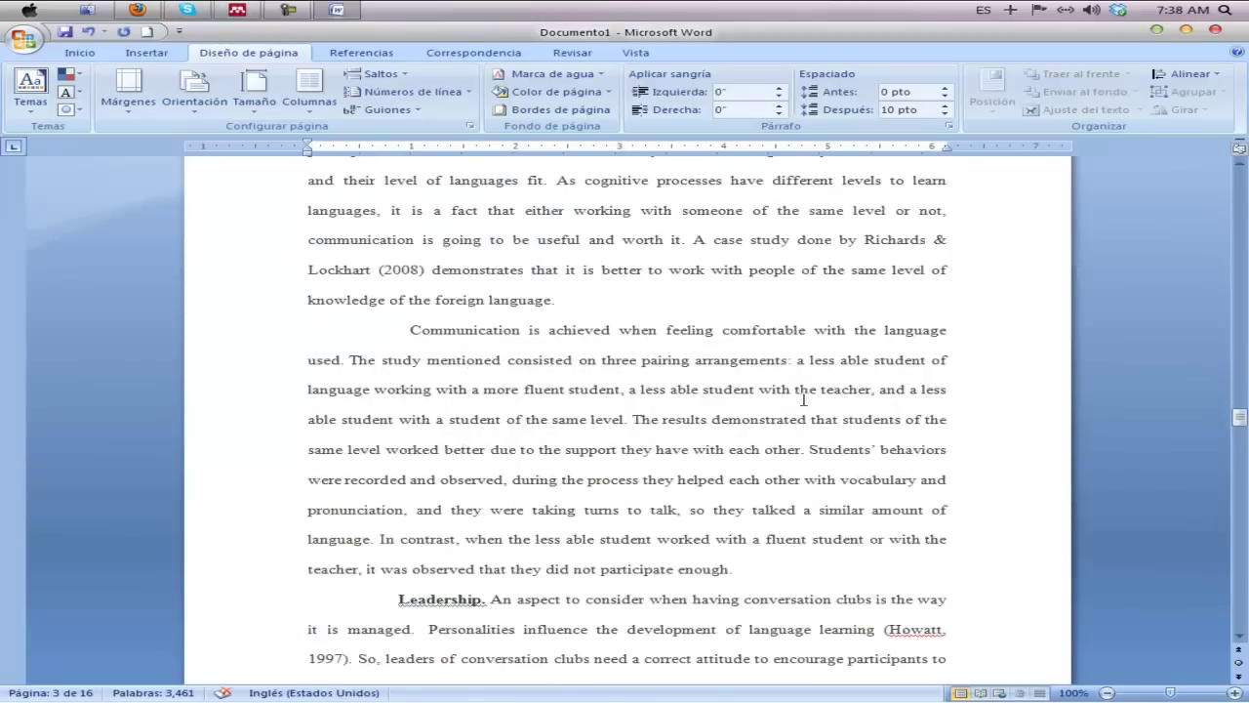
{"action": "scroll", "coordinate": [808, 397], "scroll_direction": "up", "scroll_amount": 7}
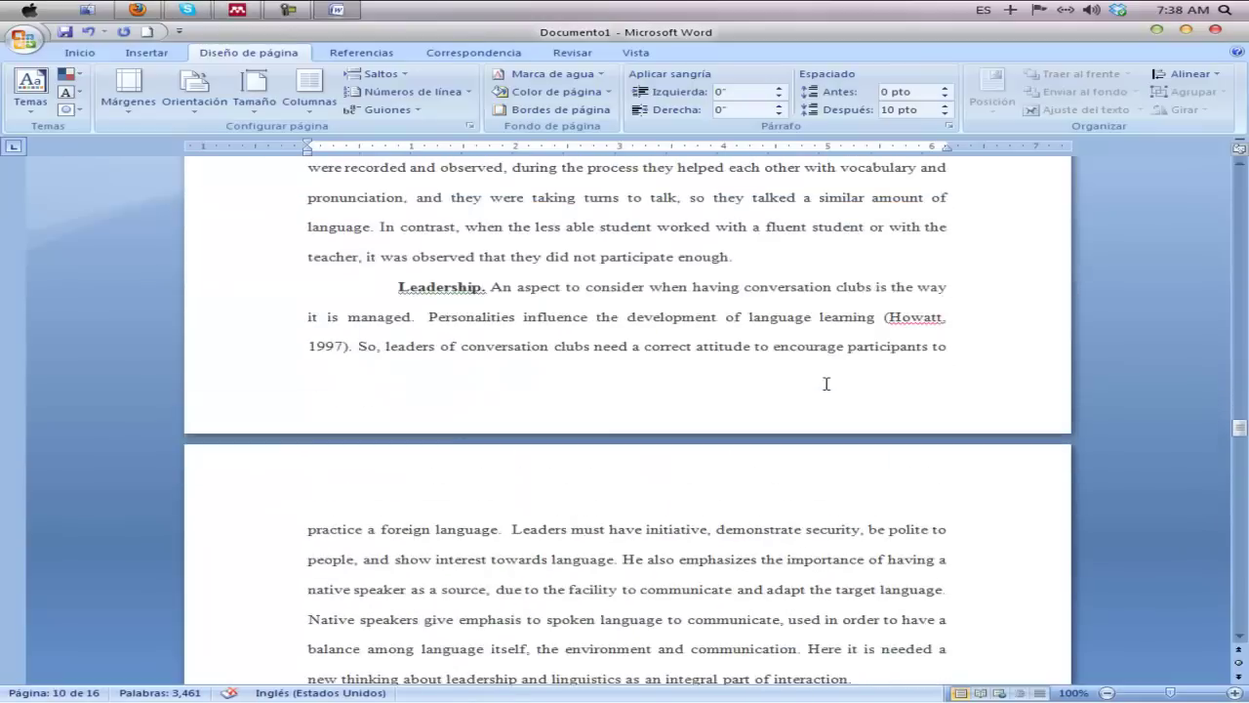
{"action": "scroll", "coordinate": [826, 383], "scroll_direction": "down", "scroll_amount": 10}
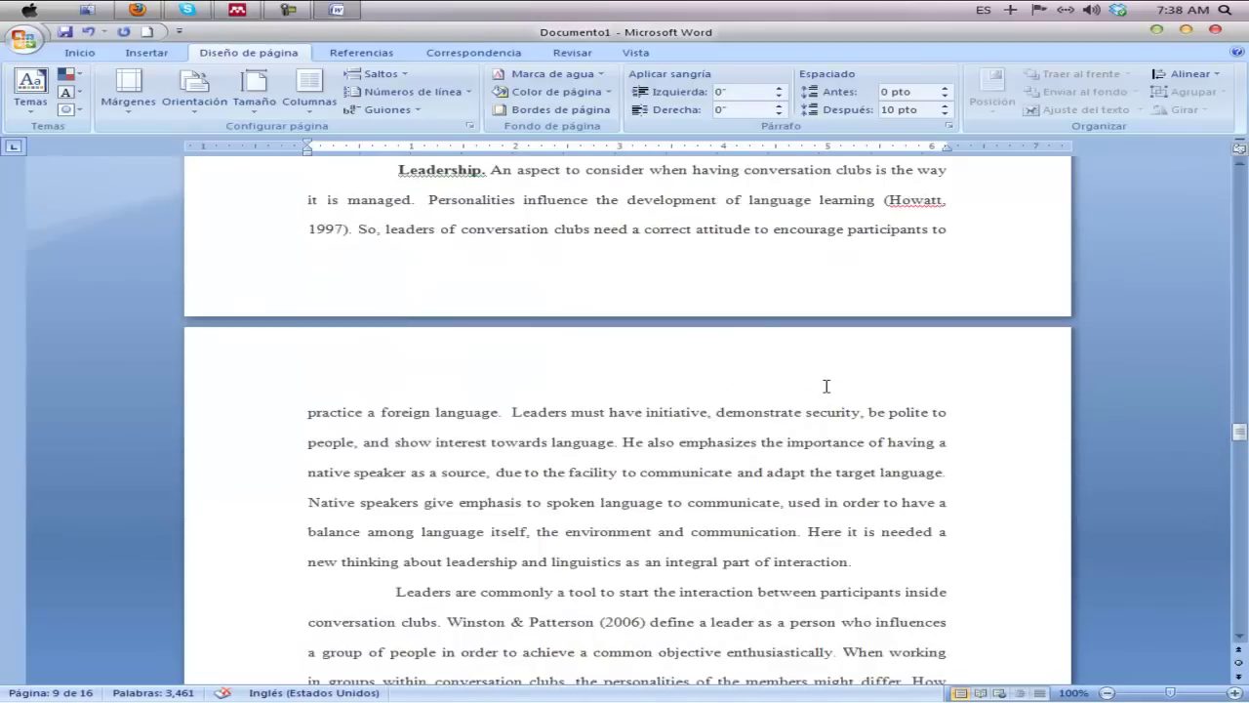
{"action": "scroll", "coordinate": [826, 386], "scroll_direction": "down", "scroll_amount": 3}
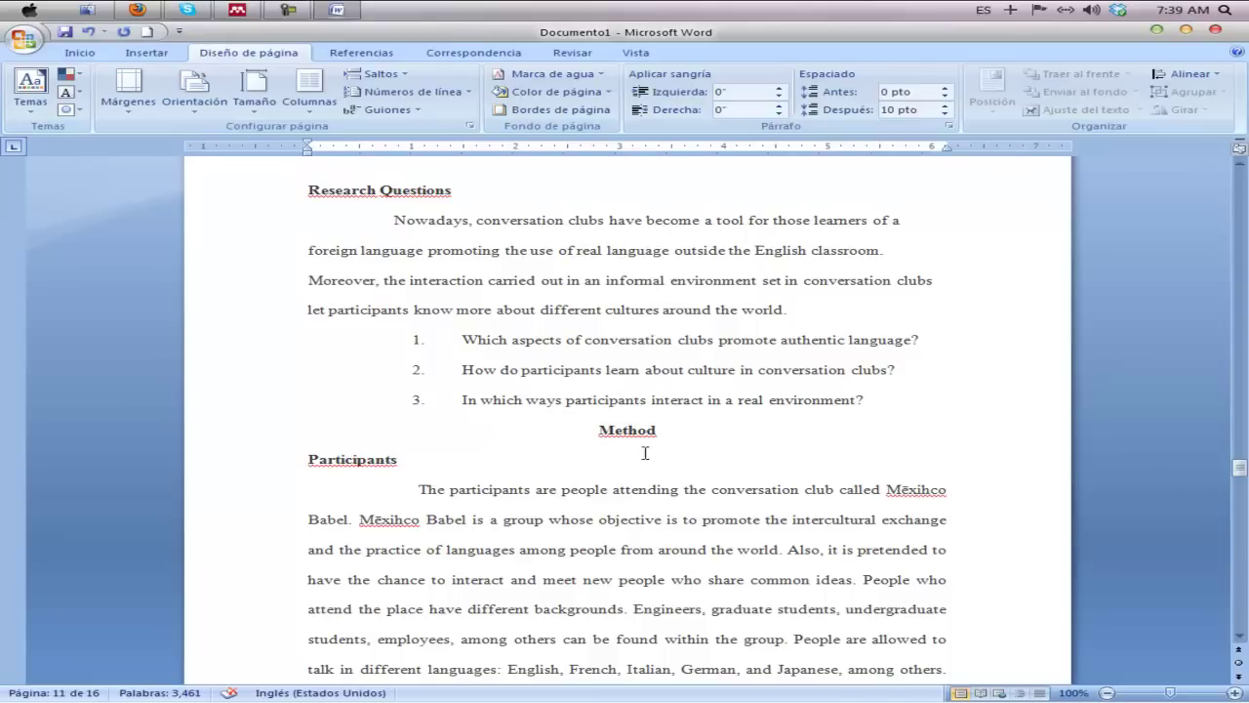
{"action": "scroll", "coordinate": [635, 436], "scroll_direction": "down", "scroll_amount": 15}
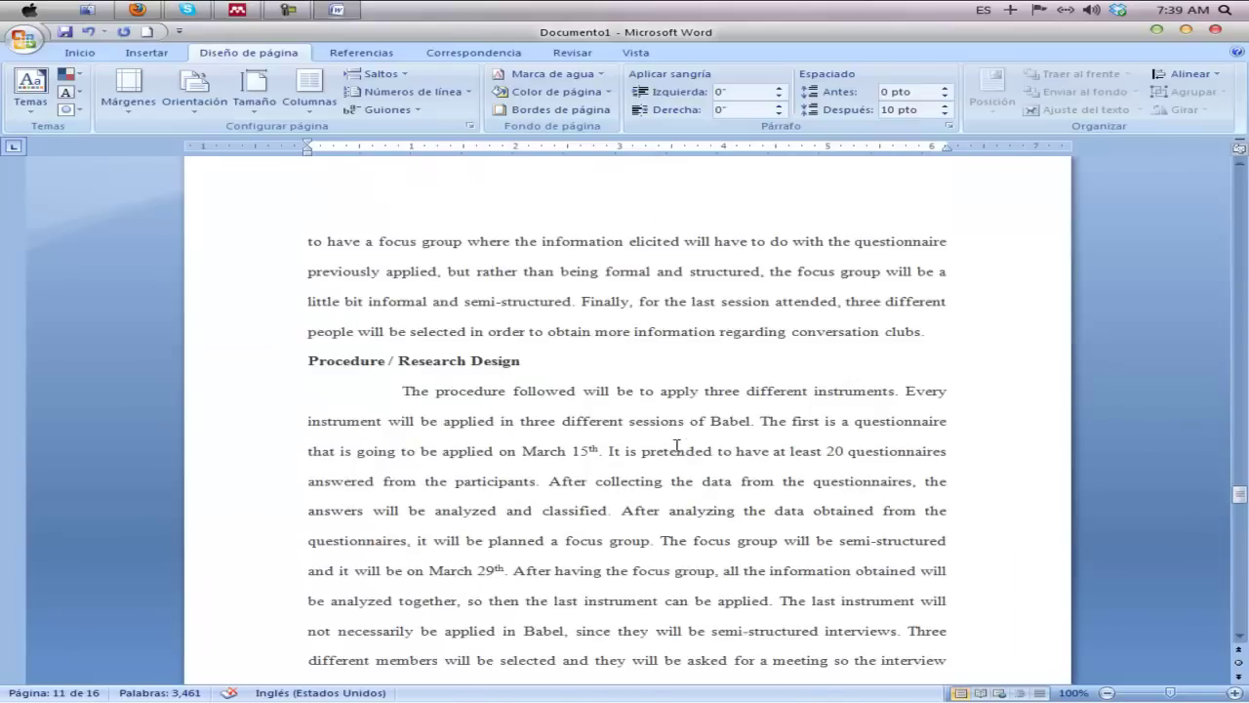
{"action": "scroll", "coordinate": [673, 445], "scroll_direction": "down", "scroll_amount": 3}
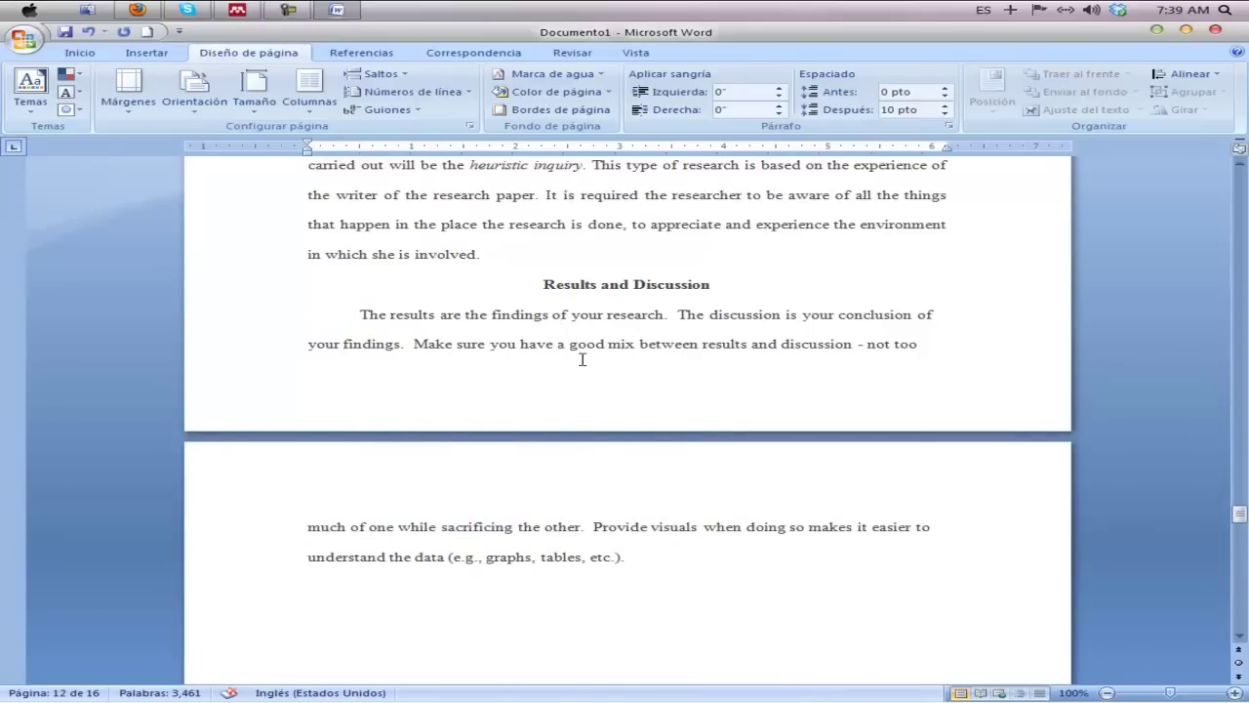
{"action": "scroll", "coordinate": [582, 358], "scroll_direction": "down", "scroll_amount": 10}
{"action": "scroll", "coordinate": [588, 362], "scroll_direction": "down", "scroll_amount": 7}
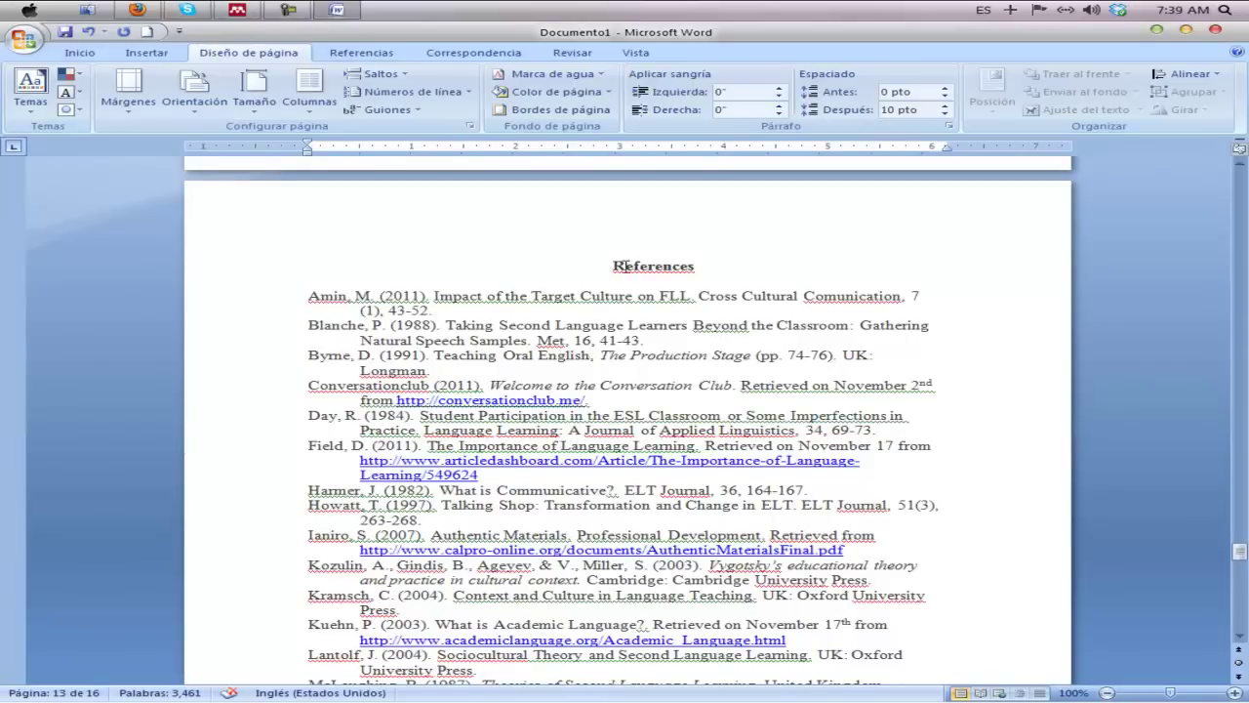
{"action": "scroll", "coordinate": [621, 265], "scroll_direction": "down", "scroll_amount": 15}
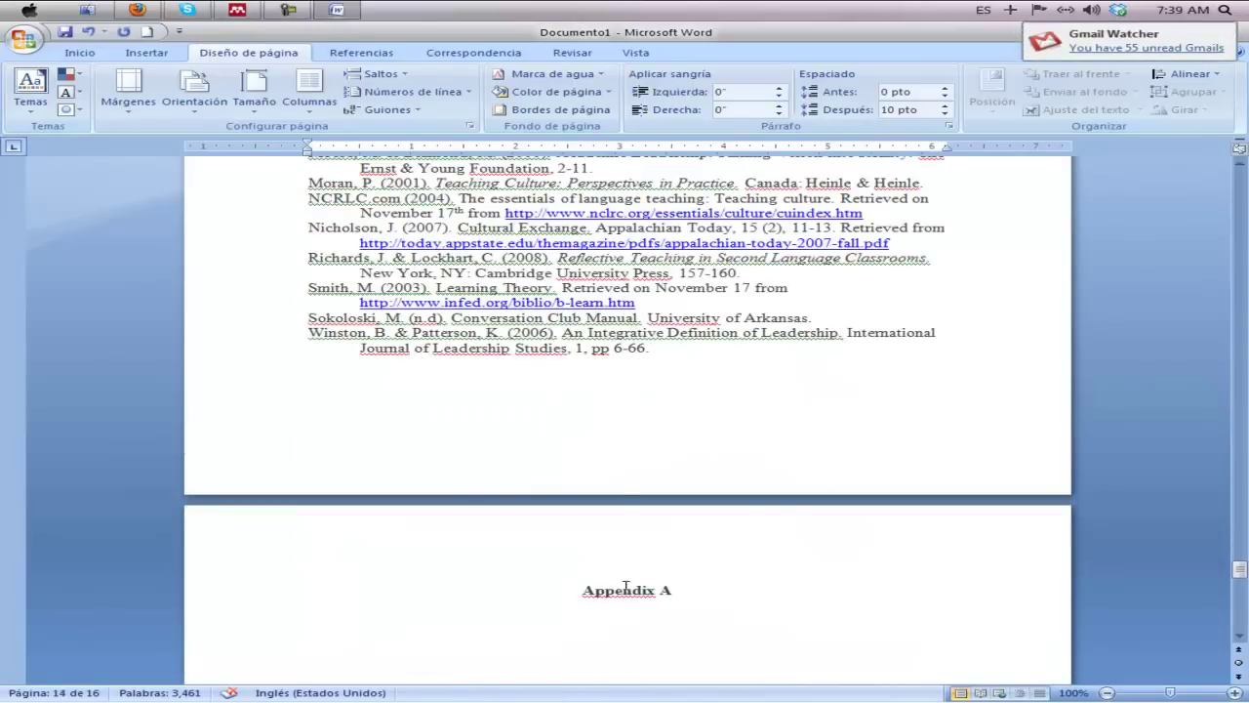
{"action": "scroll", "coordinate": [579, 591], "scroll_direction": "down", "scroll_amount": 4}
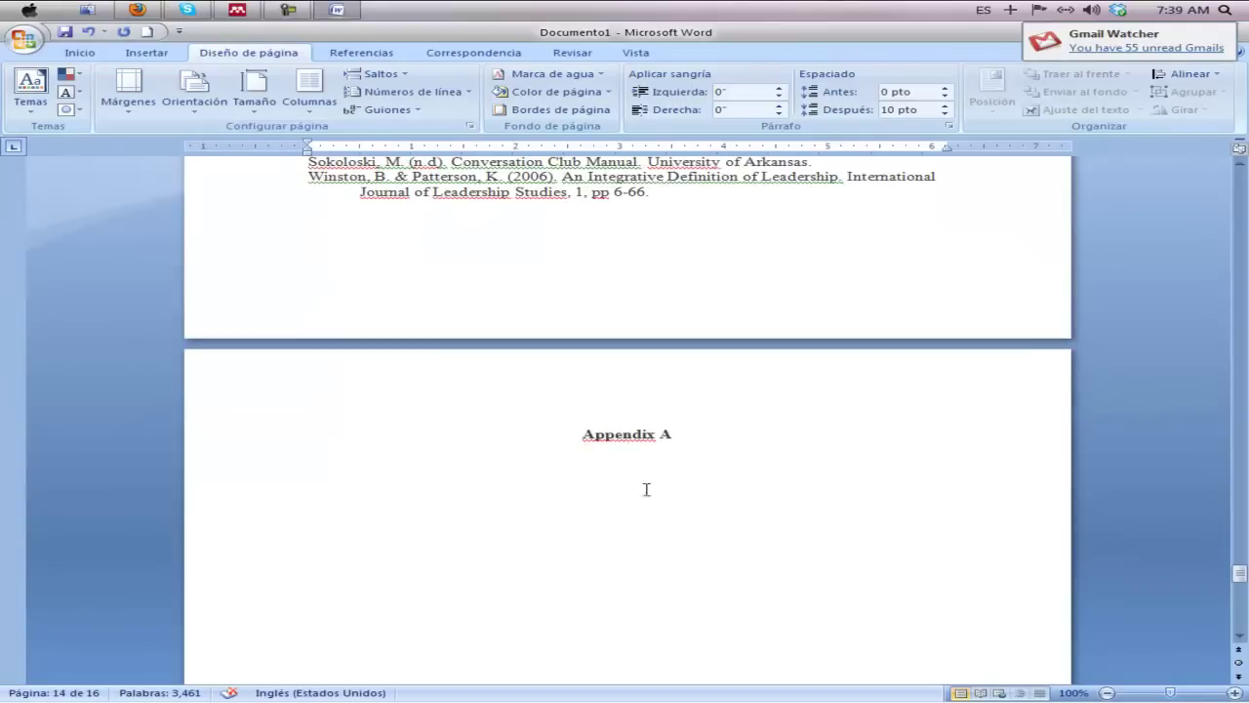
{"action": "scroll", "coordinate": [681, 491], "scroll_direction": "up", "scroll_amount": 19}
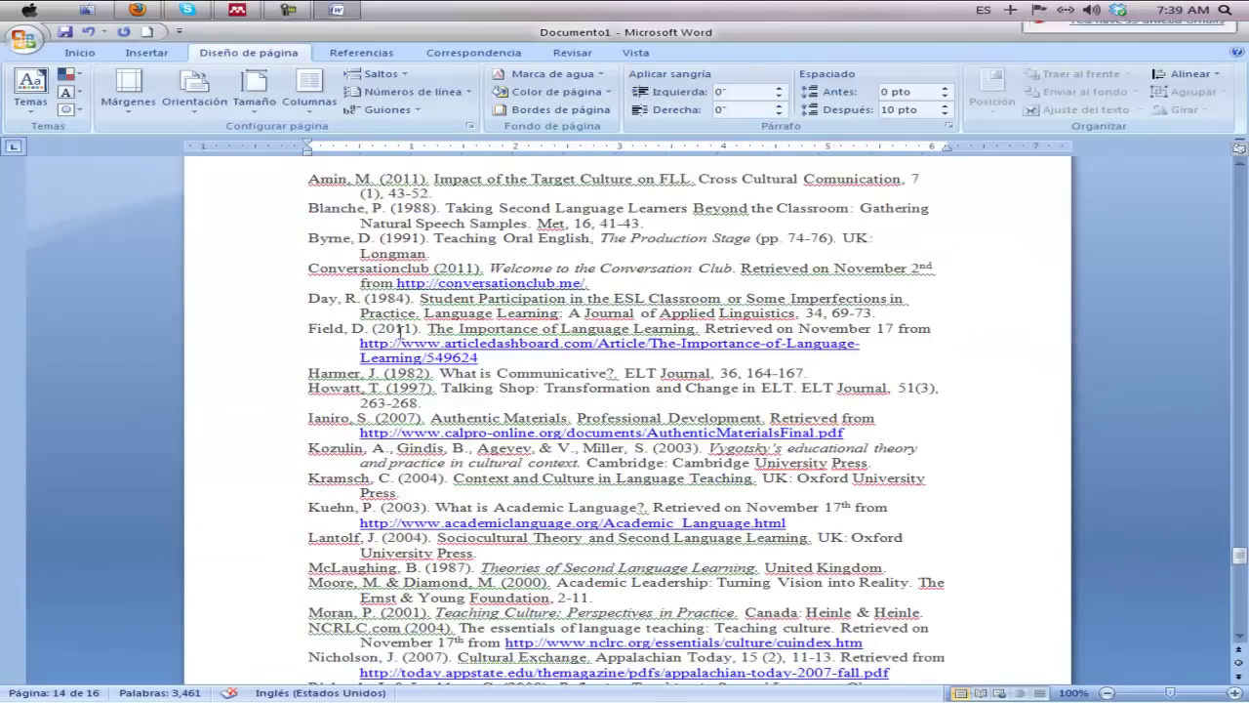
{"action": "left_click", "coordinate": [445, 310]}
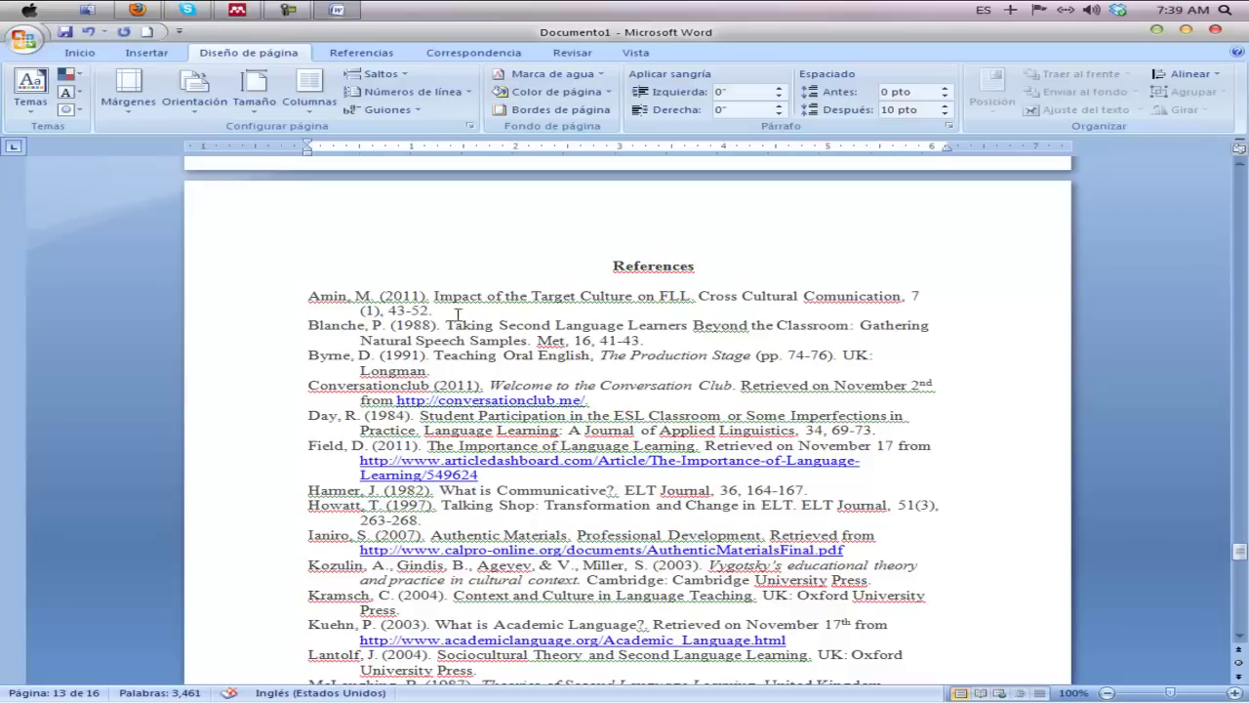
{"action": "left_click", "coordinate": [448, 309]}
{"action": "scroll", "coordinate": [448, 309], "scroll_direction": "down", "scroll_amount": 2}
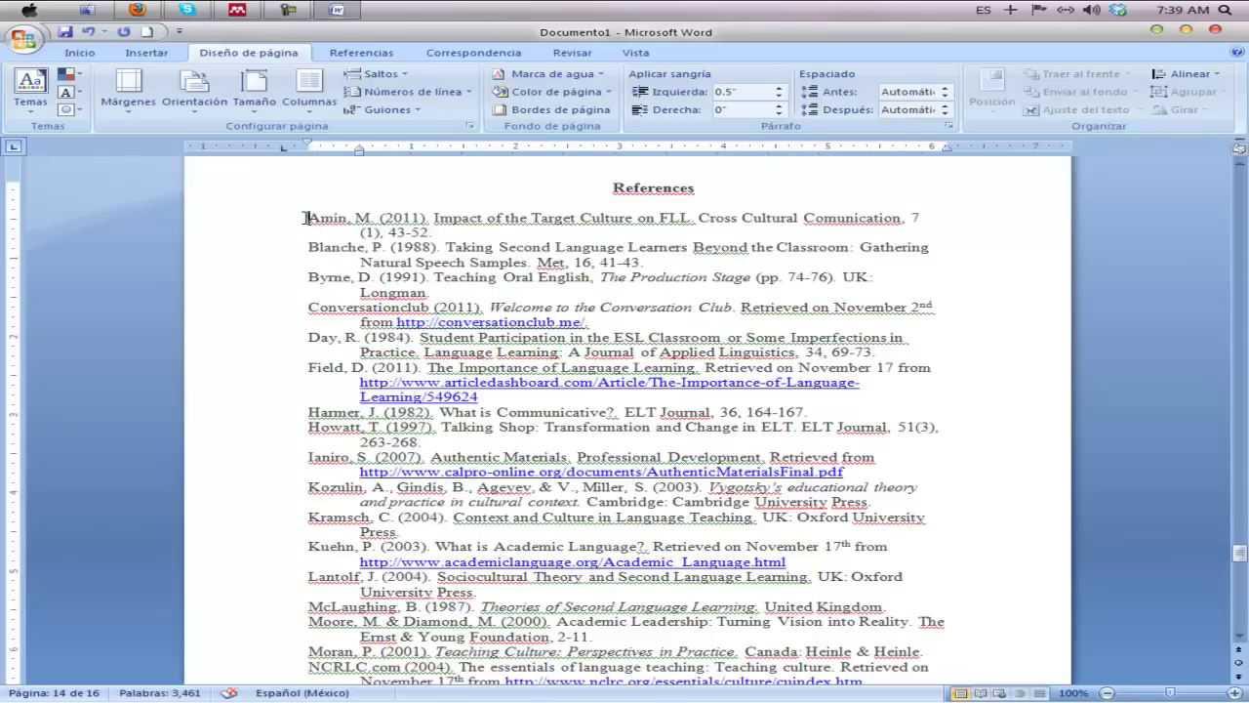
{"action": "left_click_drag", "start_coordinate": [306, 219], "coordinate": [740, 640]}
{"action": "scroll", "coordinate": [720, 581], "scroll_direction": "down", "scroll_amount": 1}
{"action": "scroll", "coordinate": [720, 582], "scroll_direction": "down", "scroll_amount": 2}
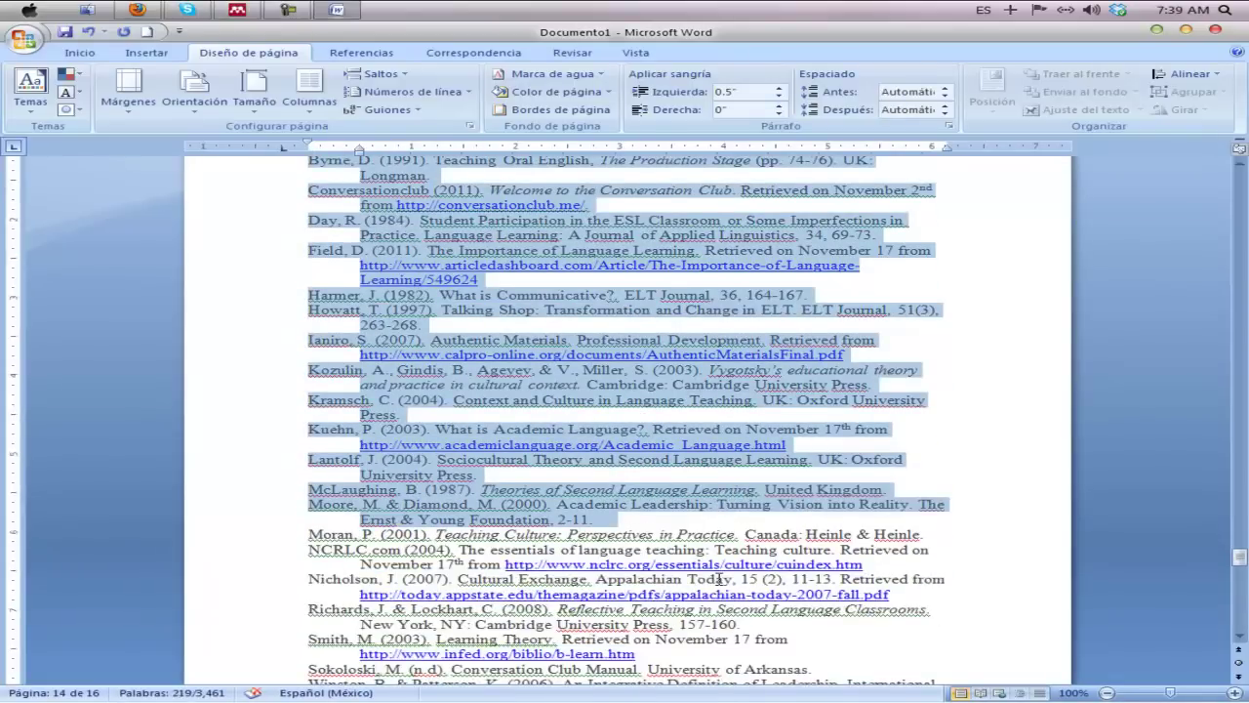
{"action": "scroll", "coordinate": [719, 582], "scroll_direction": "up", "scroll_amount": 7}
{"action": "left_click", "coordinate": [476, 381]}
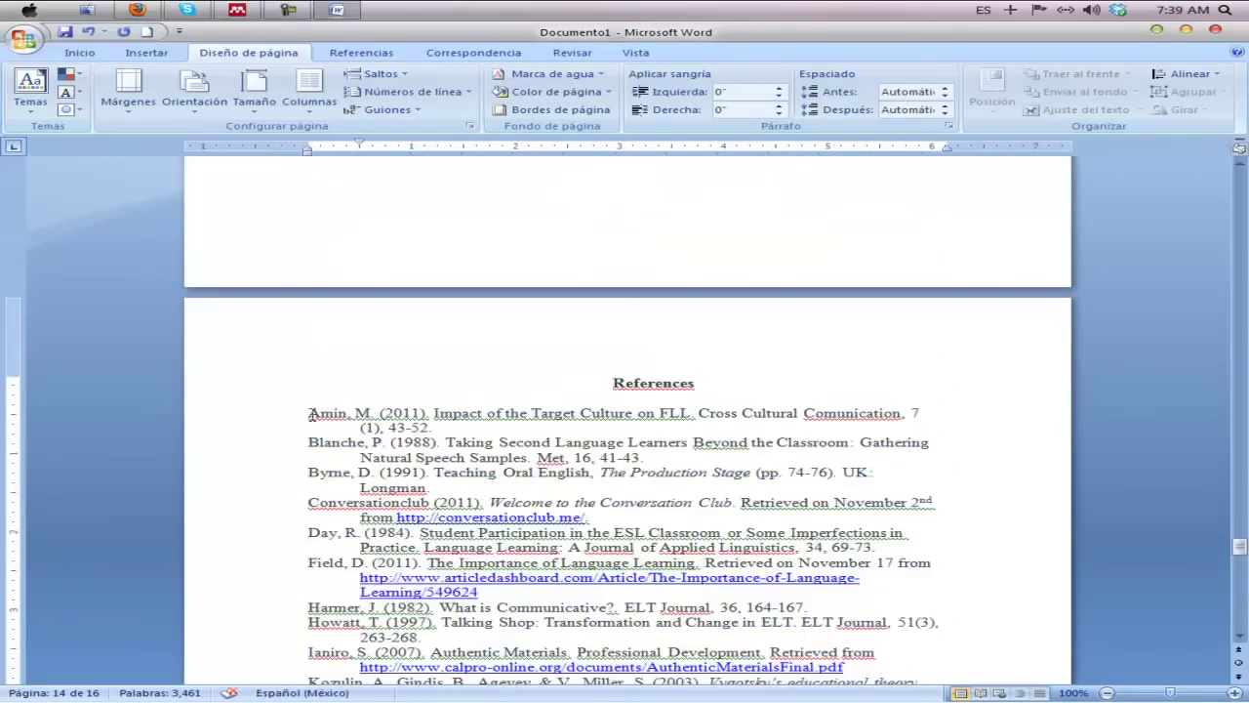
Step: Insert a blank line after each of the first four entries in the References list
{"action": "left_click", "coordinate": [443, 426]}
{"action": "key", "text": "Return"}
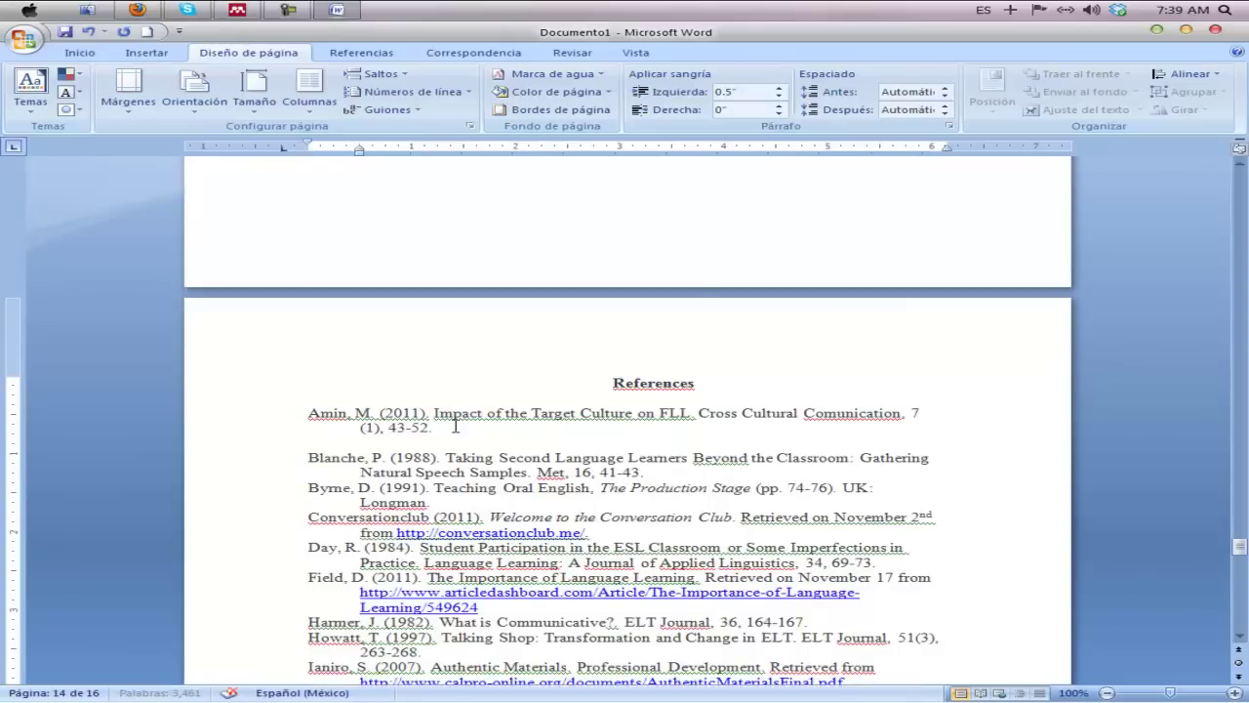
{"action": "left_click", "coordinate": [648, 472]}
{"action": "key", "text": "Return"}
{"action": "left_click", "coordinate": [478, 522]}
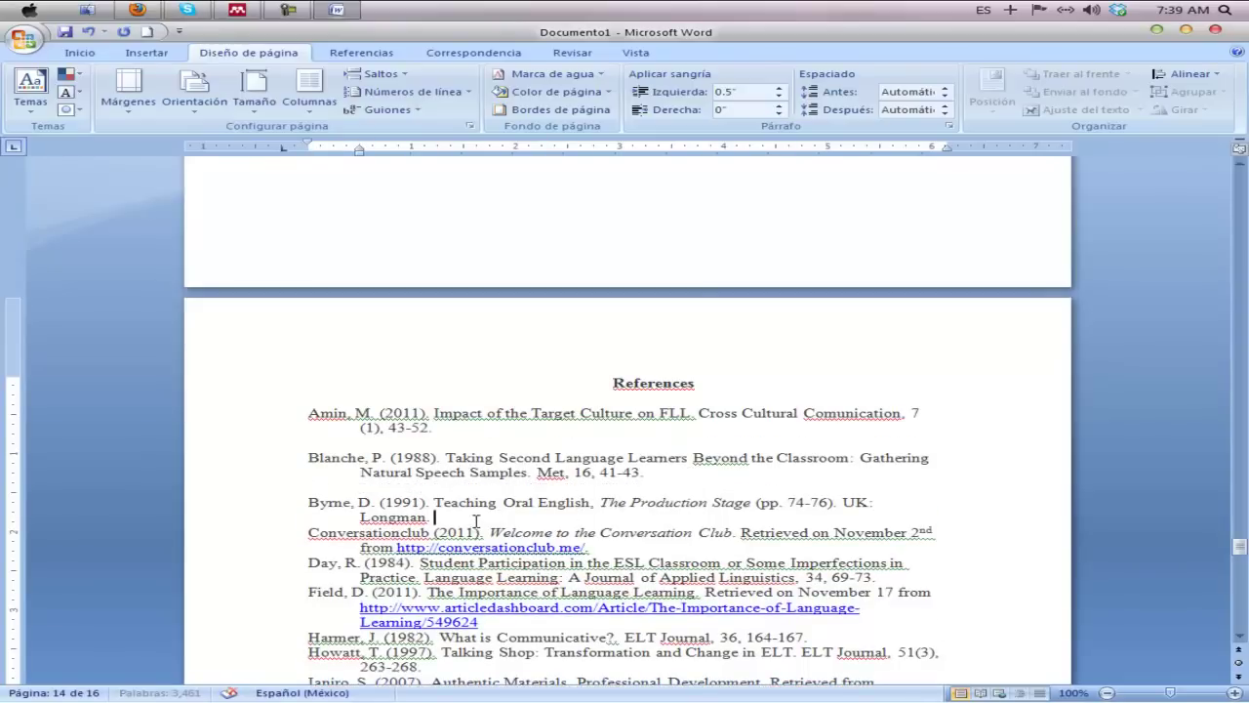
{"action": "key", "text": "Return"}
{"action": "left_click", "coordinate": [617, 564]}
{"action": "key", "text": "Return"}
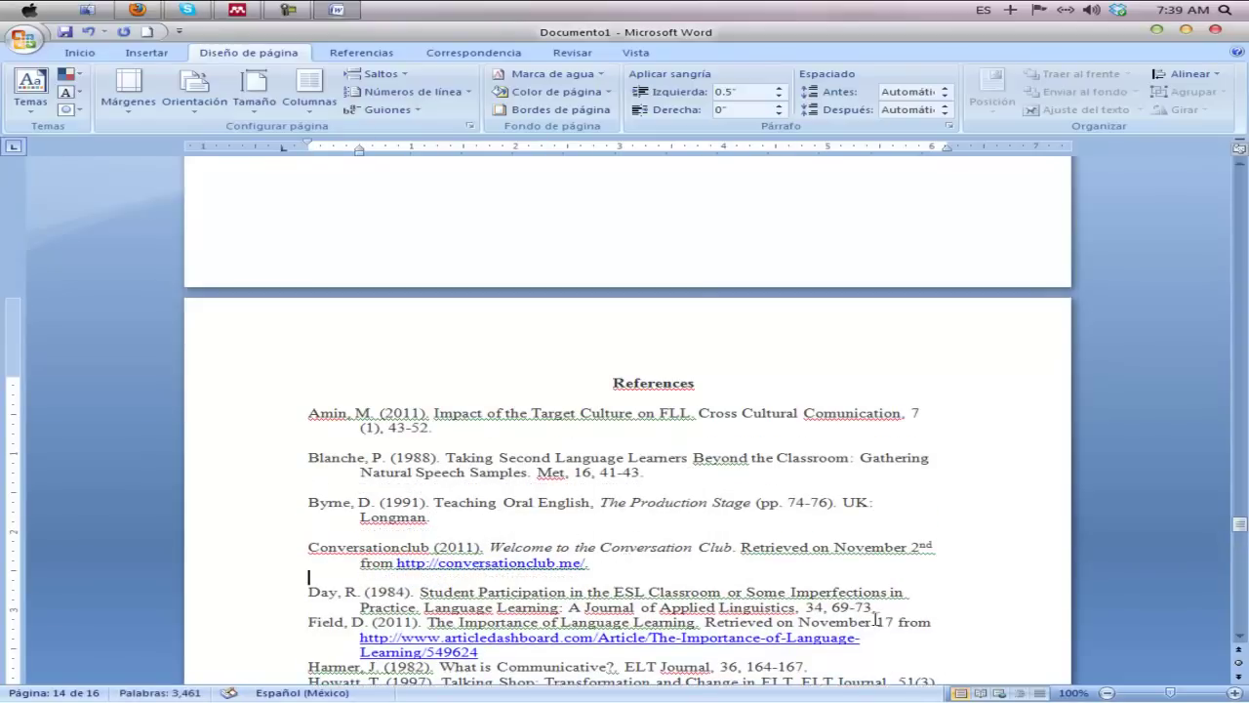
Step: Insert a blank line after the fifth, sixth and seventh entries in the References list
{"action": "left_click", "coordinate": [904, 605]}
{"action": "key", "text": "Return"}
{"action": "scroll", "coordinate": [832, 610], "scroll_direction": "down", "scroll_amount": 3}
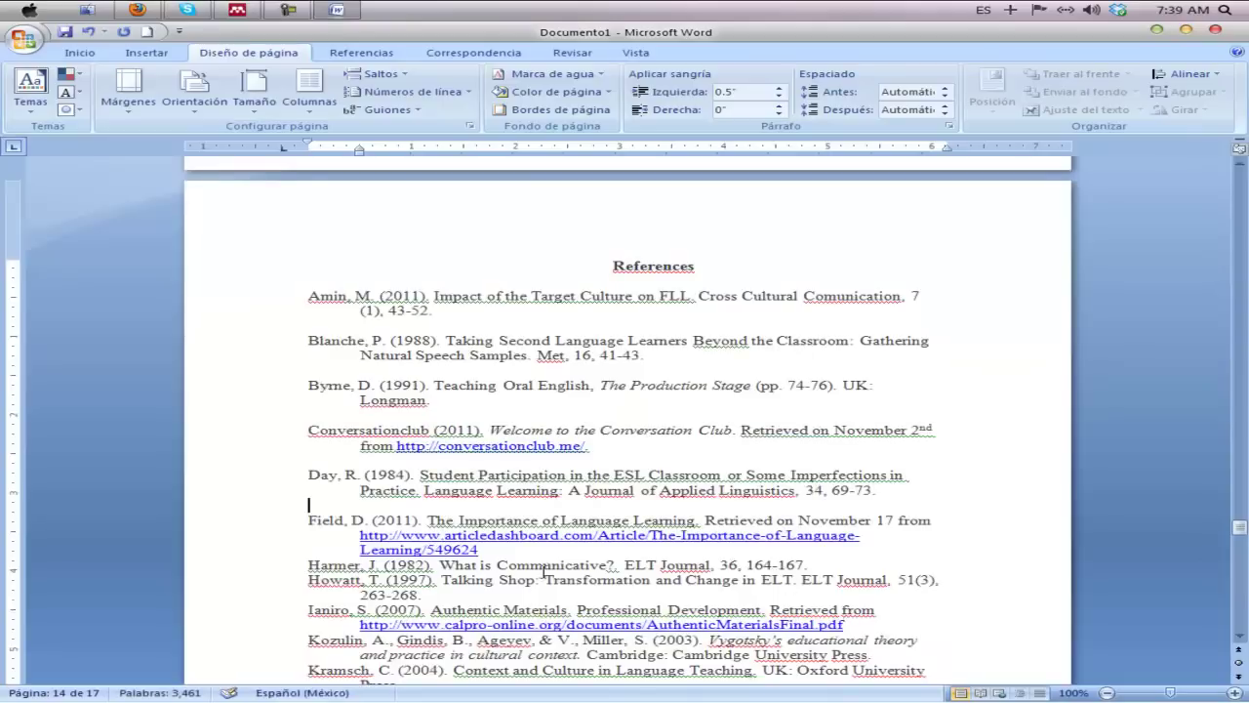
{"action": "left_click", "coordinate": [479, 548]}
{"action": "key", "text": "Return"}
{"action": "left_click", "coordinate": [845, 579]}
{"action": "key", "text": "Return"}
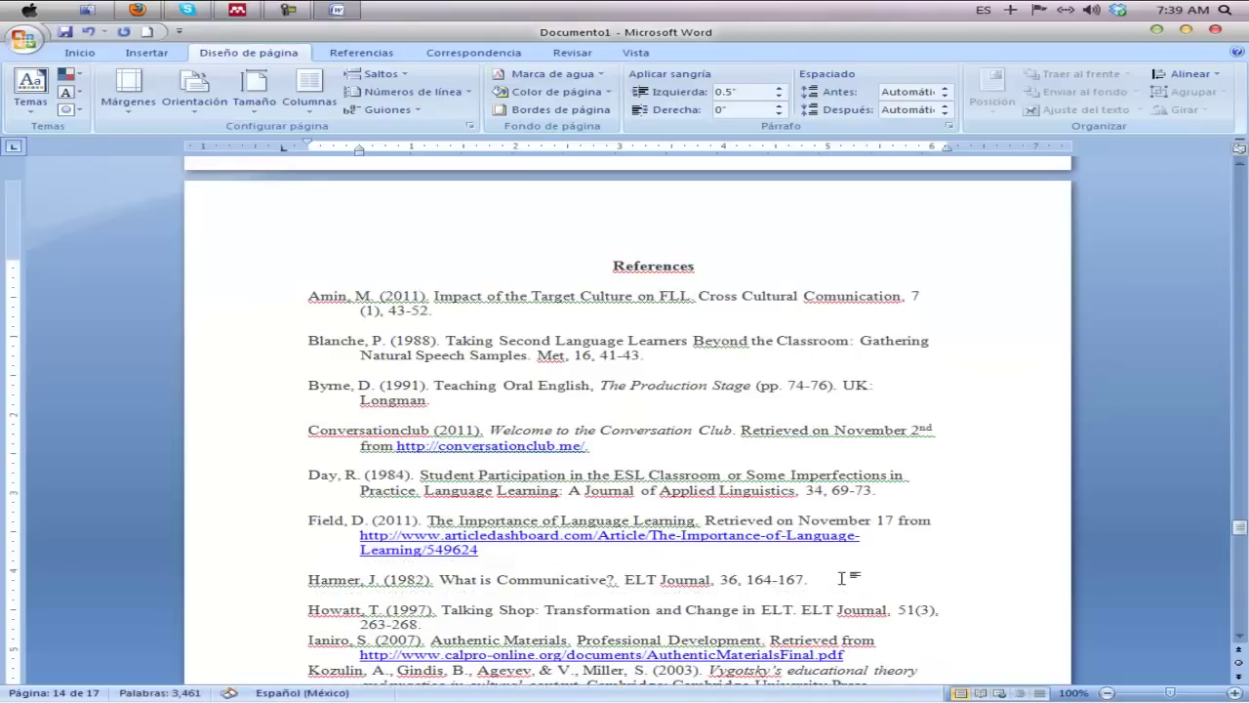
{"action": "scroll", "coordinate": [830, 575], "scroll_direction": "down", "scroll_amount": 6}
{"action": "scroll", "coordinate": [768, 549], "scroll_direction": "down", "scroll_amount": 20}
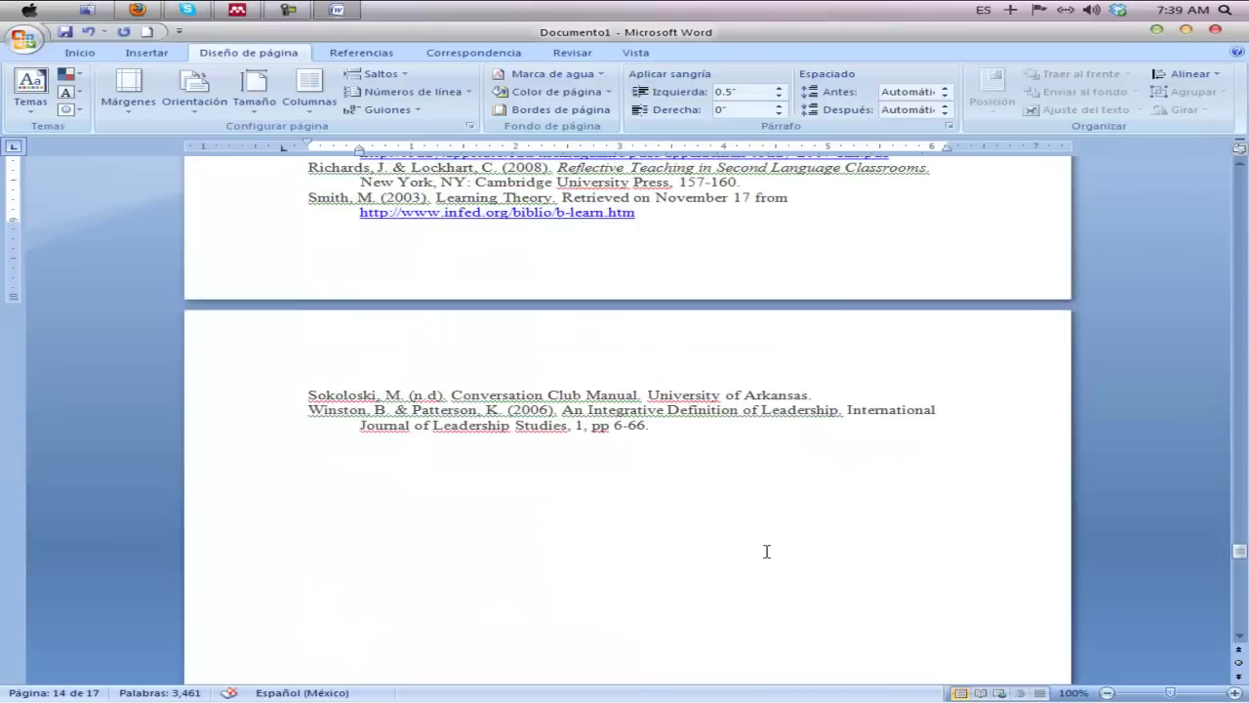
Step: Move the Running head text from the body of the title page into the page header
{"action": "key", "text": "ctrl+Home"}
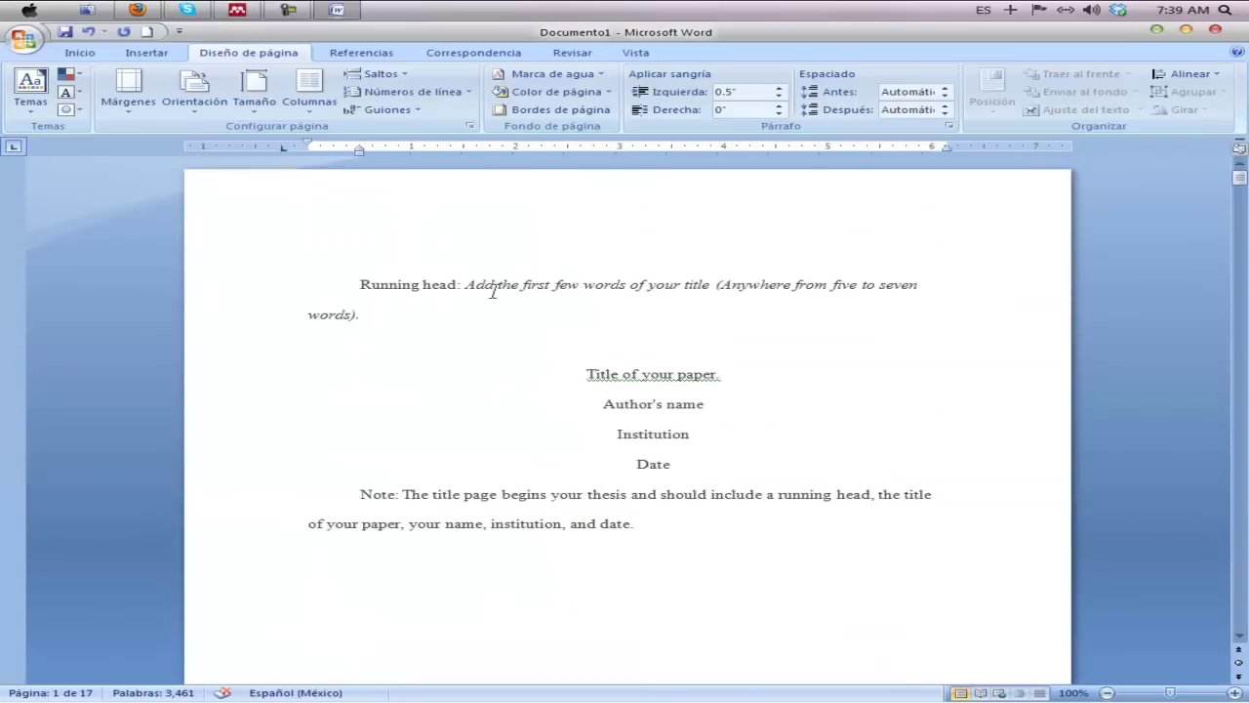
{"action": "double_click", "coordinate": [483, 227]}
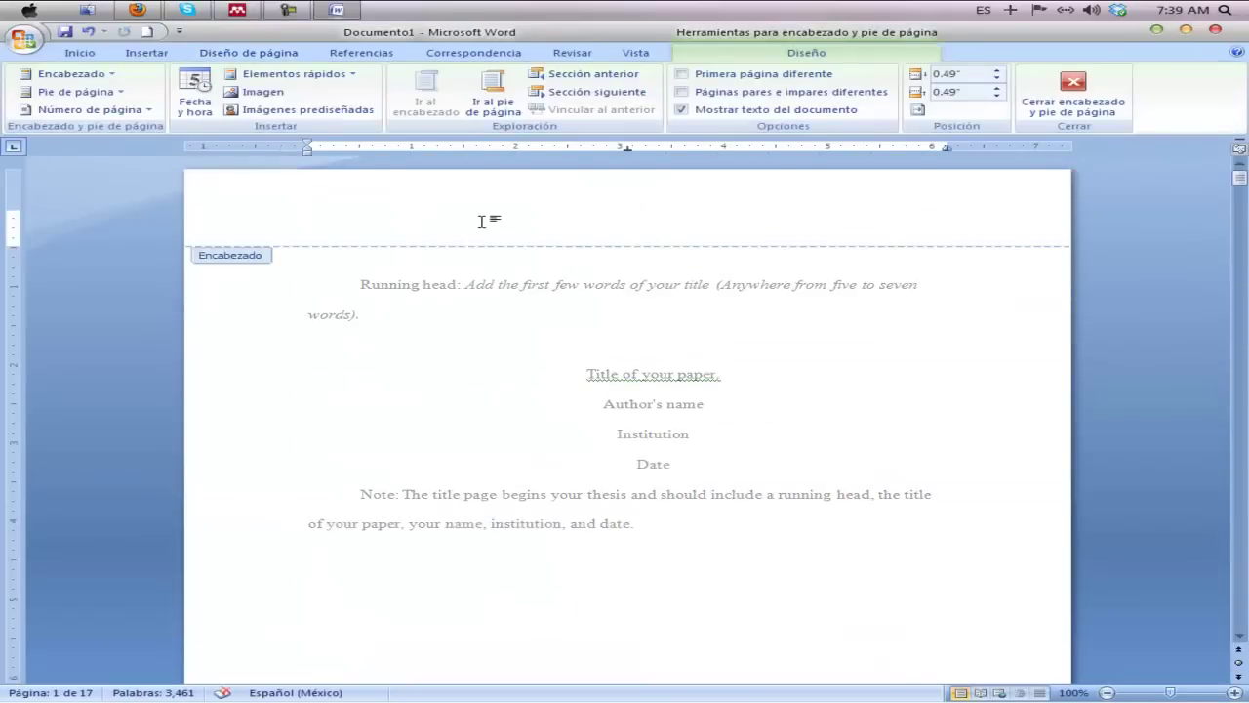
{"action": "double_click", "coordinate": [438, 290]}
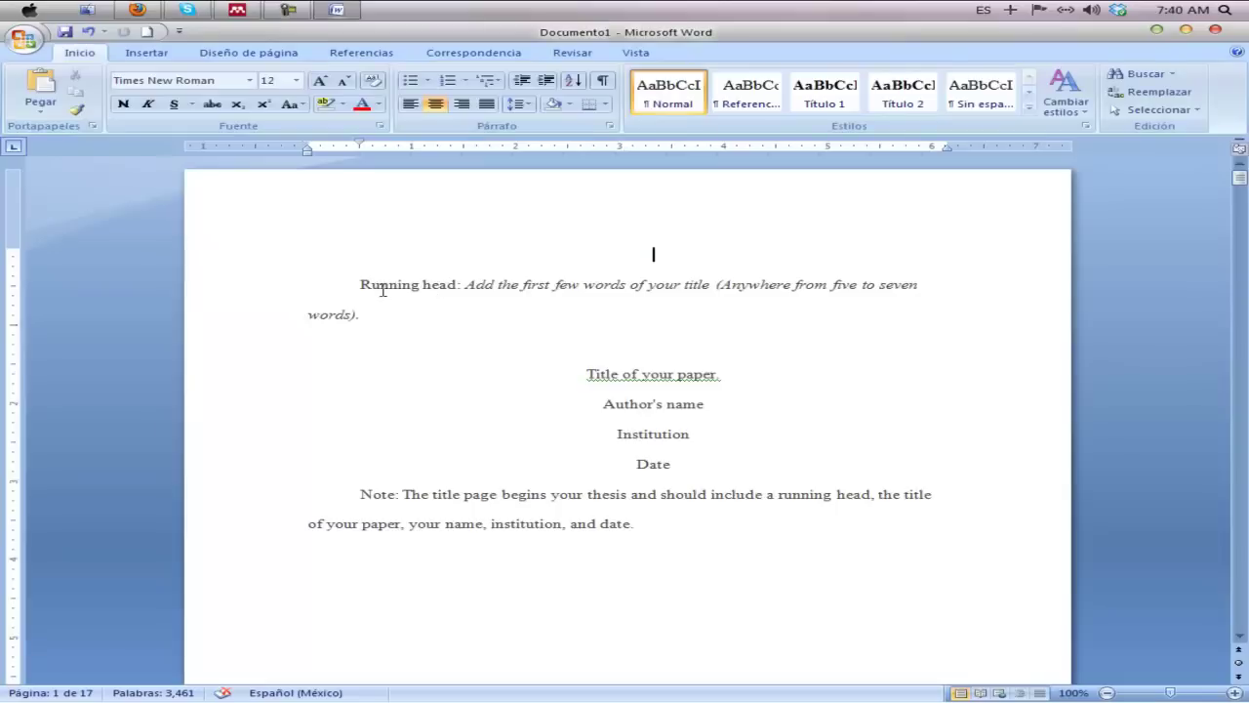
{"action": "left_click_drag", "start_coordinate": [359, 284], "coordinate": [382, 319]}
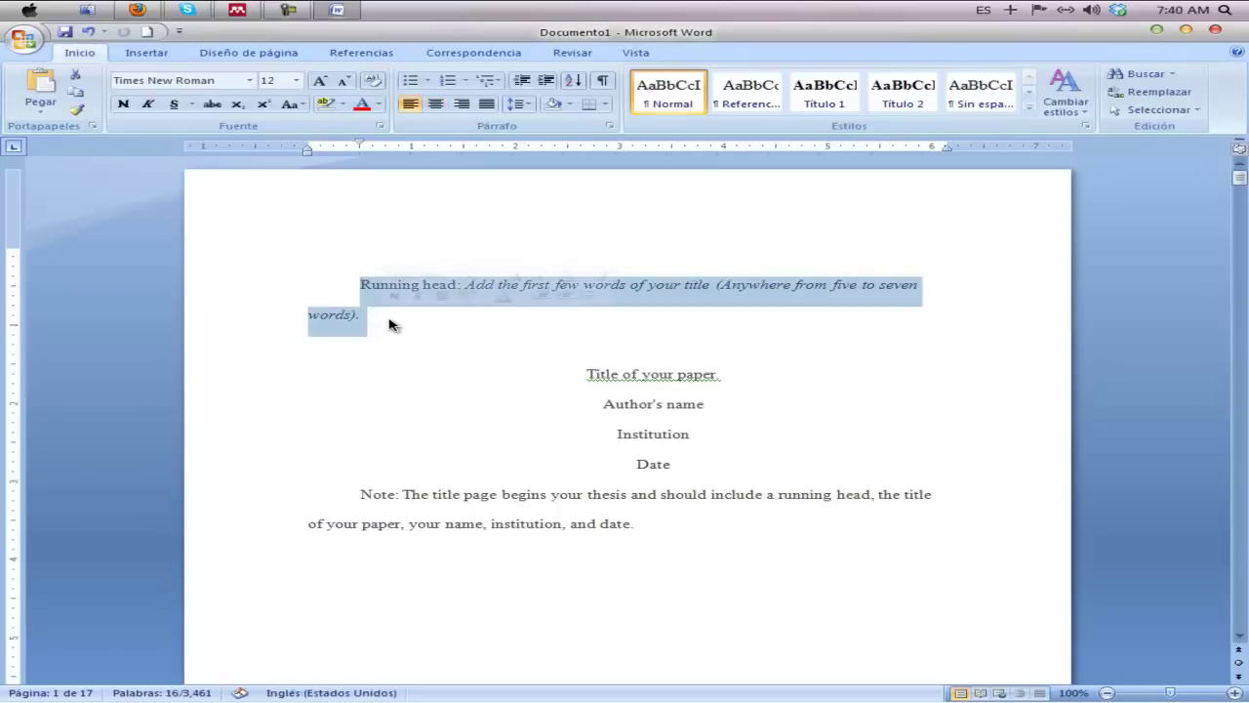
{"action": "key", "text": "ctrl+x"}
{"action": "double_click", "coordinate": [341, 206]}
{"action": "key", "text": "ctrl+v"}
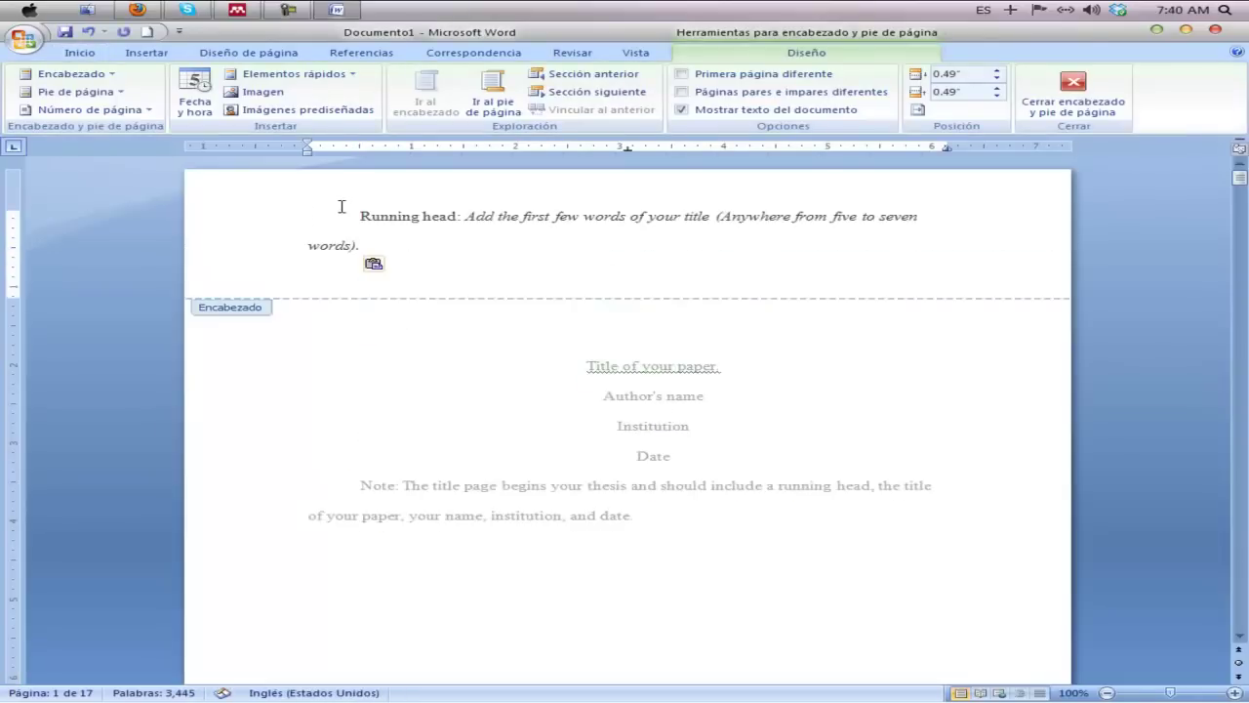
Step: Remove the first-line indent from the running head so it starts at the left margin, and leave header editing
{"action": "left_click", "coordinate": [360, 212]}
{"action": "key", "text": "BackSpace"}
{"action": "left_click", "coordinate": [934, 221]}
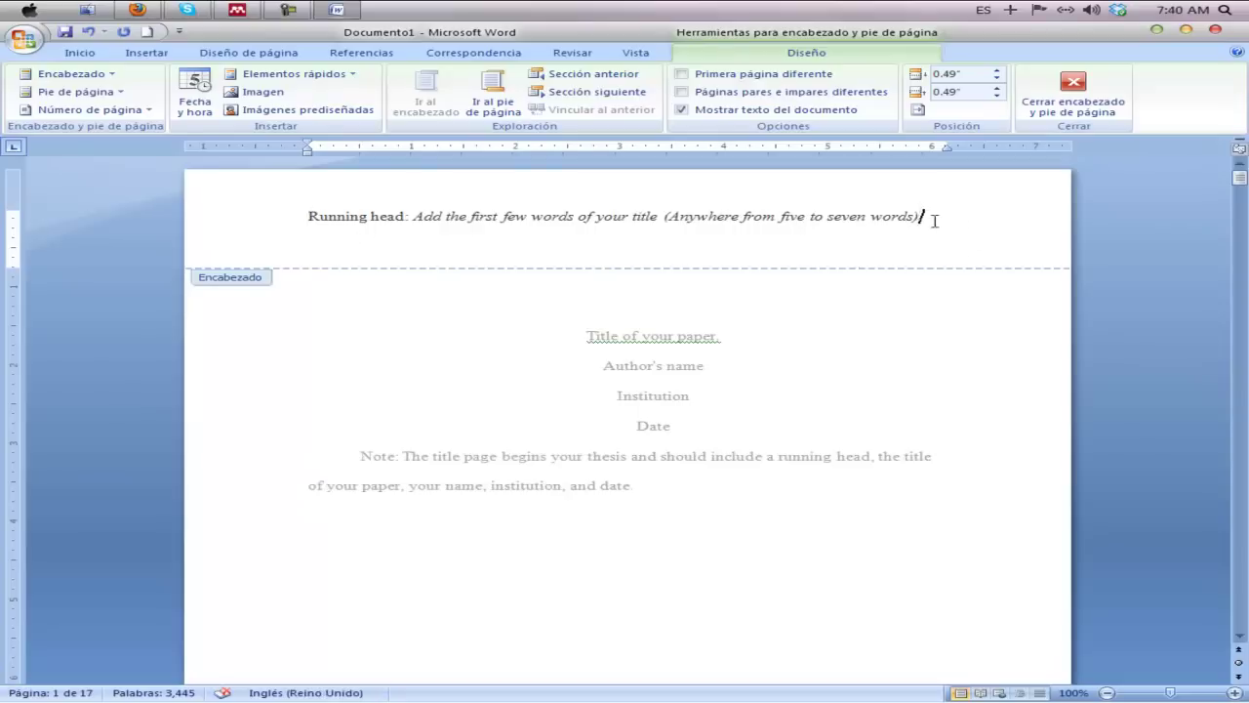
{"action": "type", "text": "."}
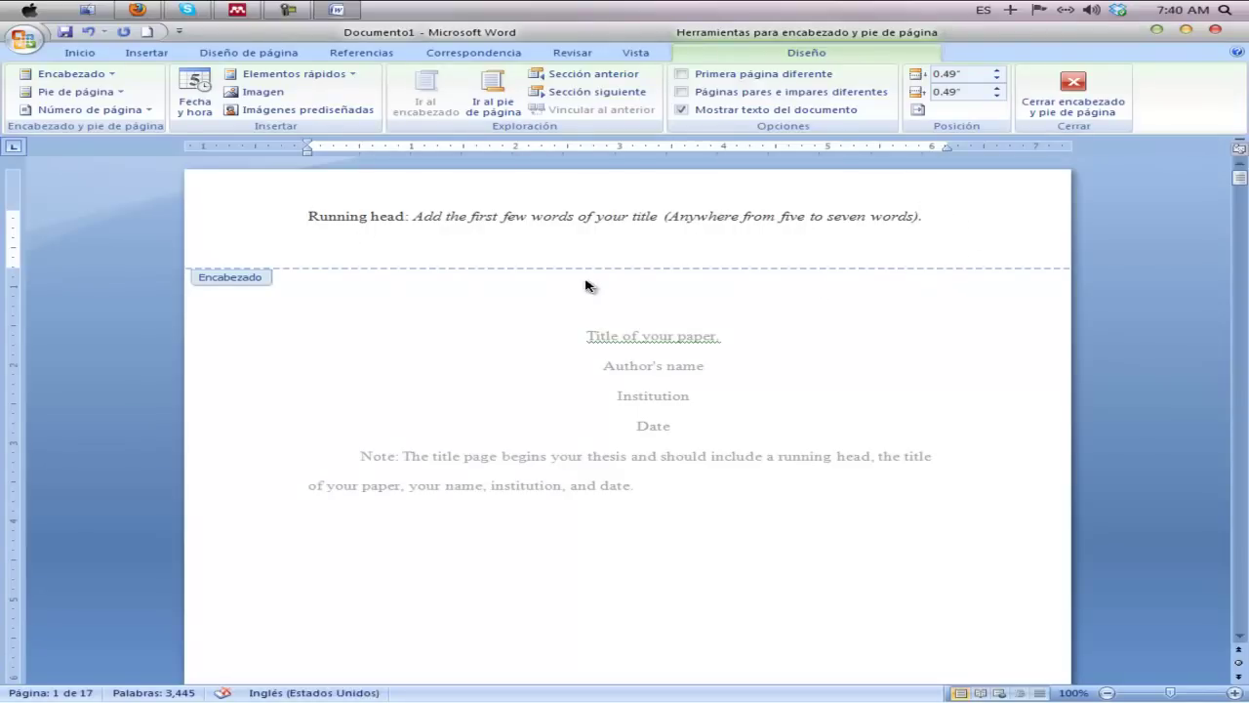
{"action": "double_click", "coordinate": [585, 285]}
{"action": "key", "text": "F5"}
{"action": "key", "text": "Escape"}
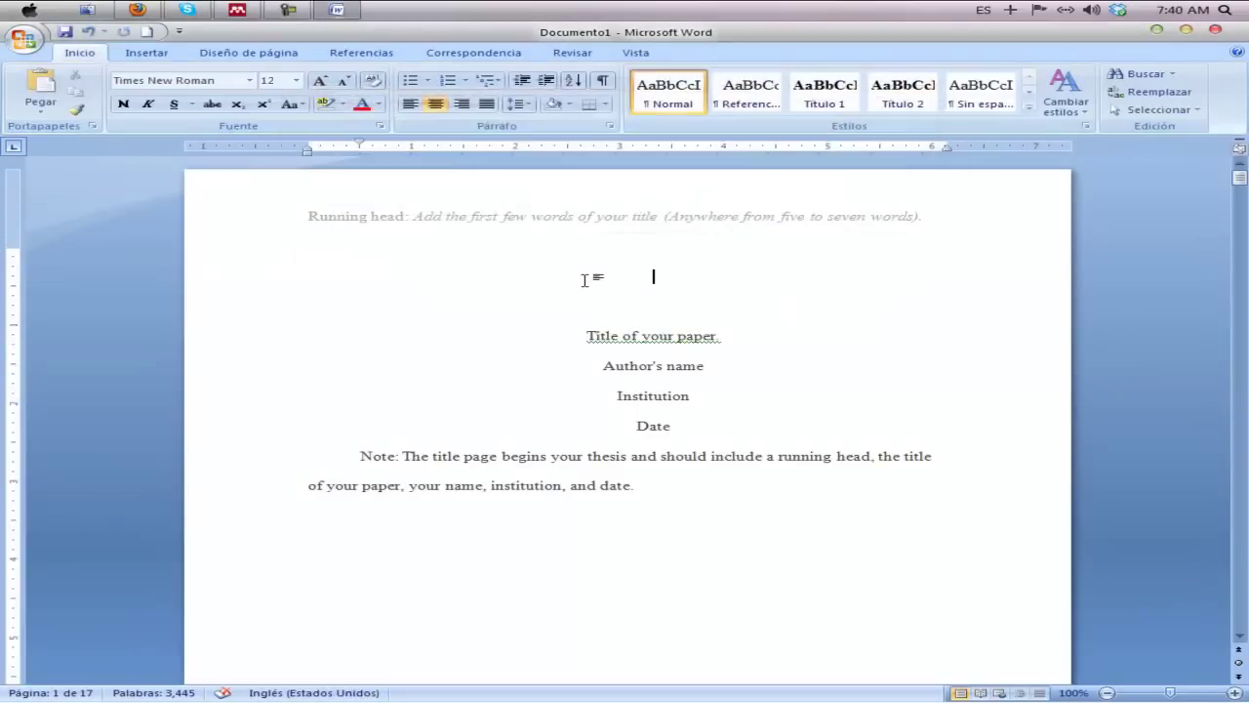
Step: Insert an automatic page number in the header and place it at the end of the running head line
{"action": "double_click", "coordinate": [639, 225]}
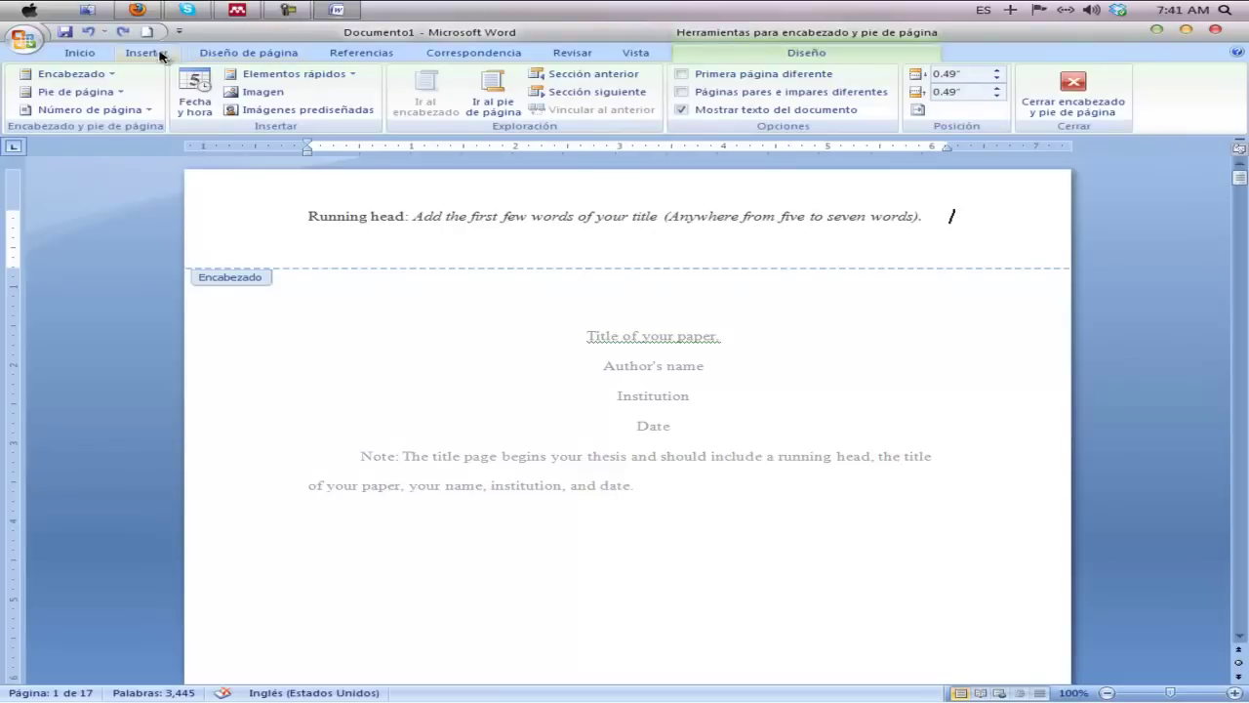
{"action": "key", "text": "Return"}
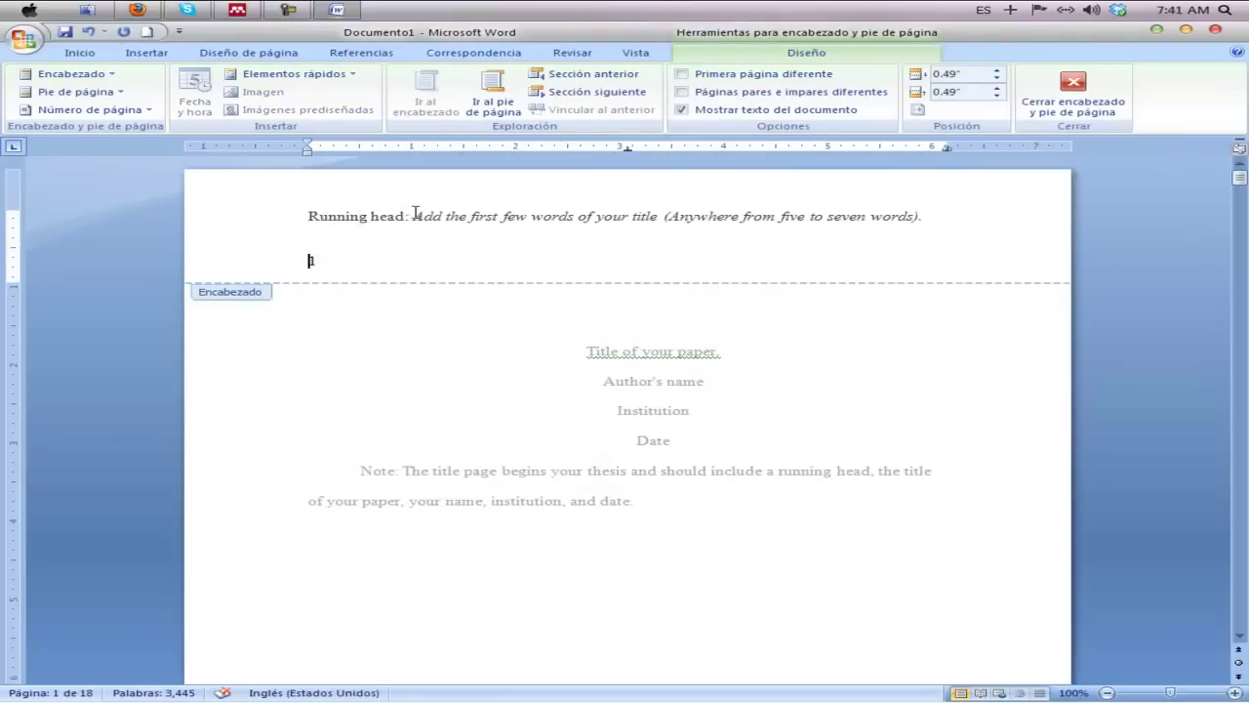
{"action": "left_click", "coordinate": [308, 216]}
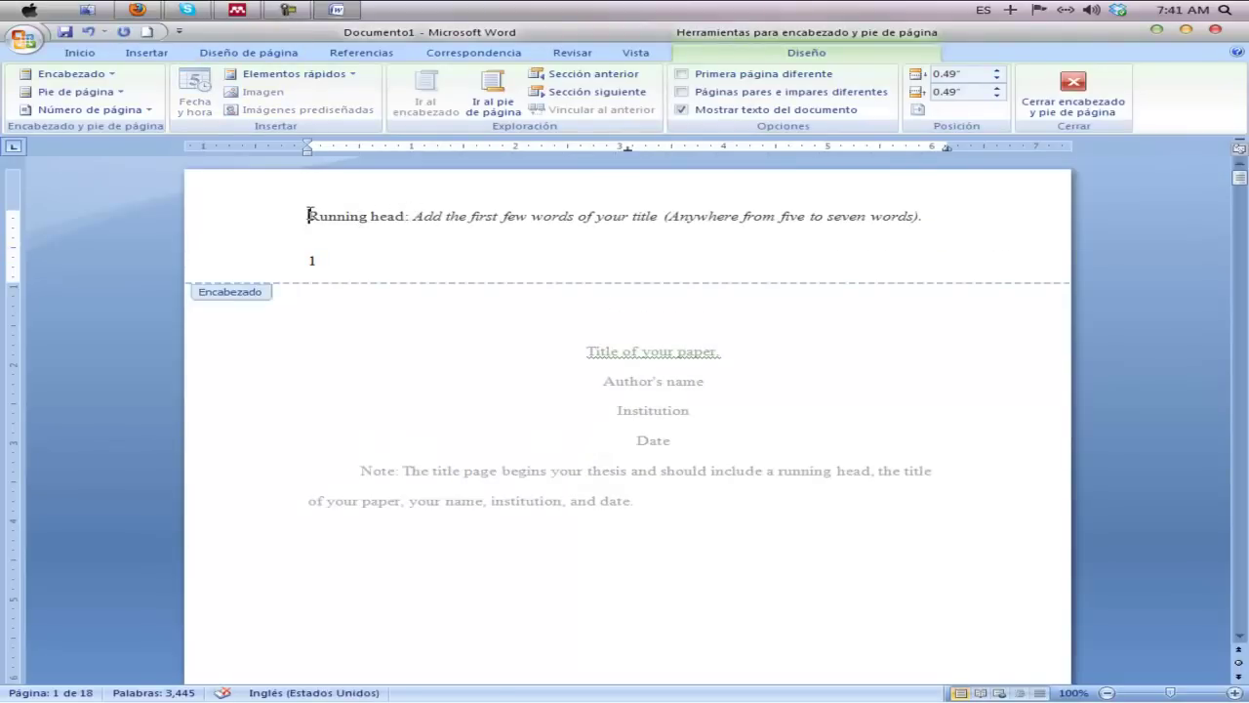
{"action": "left_click", "coordinate": [938, 220]}
{"action": "key", "text": "Delete"}
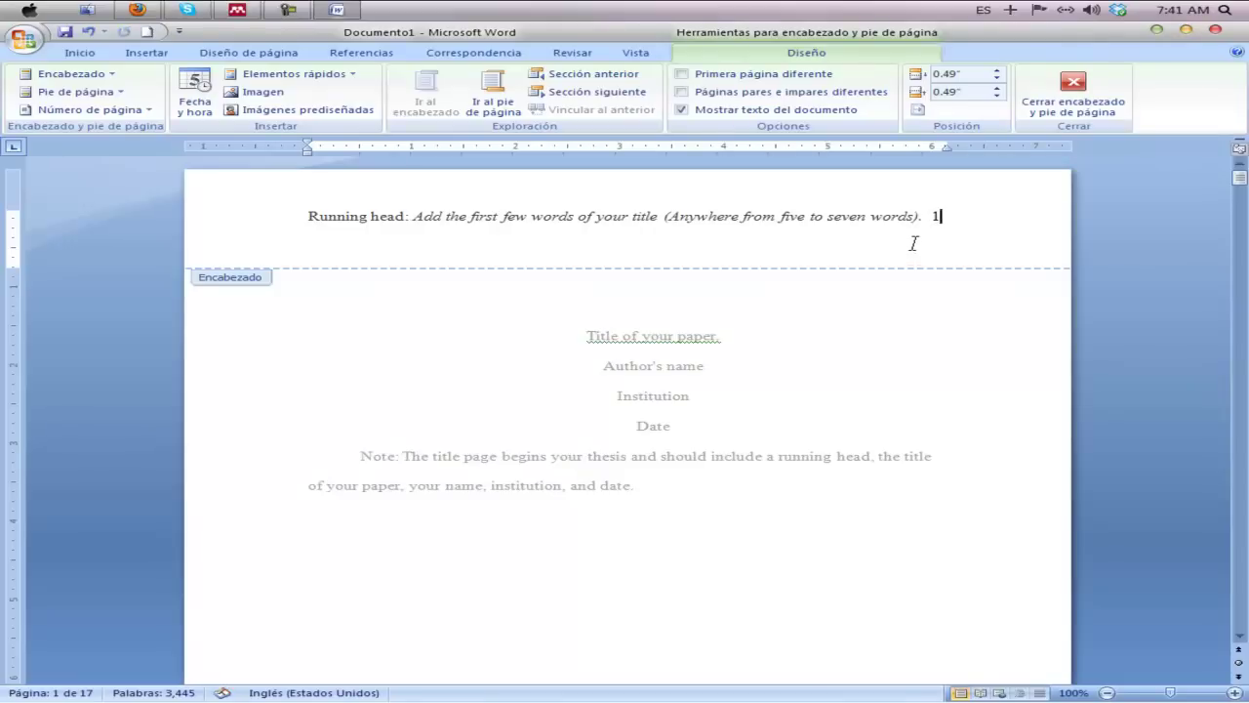
Step: Check the running head and page number in the header of the Abstract page
{"action": "left_click", "coordinate": [913, 243]}
{"action": "key", "text": "Right"}
{"action": "key", "text": "Right"}
{"action": "key", "text": "Right"}
{"action": "key", "text": "Right"}
{"action": "key", "text": "Right"}
{"action": "key", "text": "Right"}
{"action": "key", "text": "Right"}
{"action": "key", "text": "Right"}
{"action": "key", "text": "Right"}
{"action": "key", "text": "Right"}
{"action": "key", "text": "Down"}
{"action": "key", "text": "Down"}
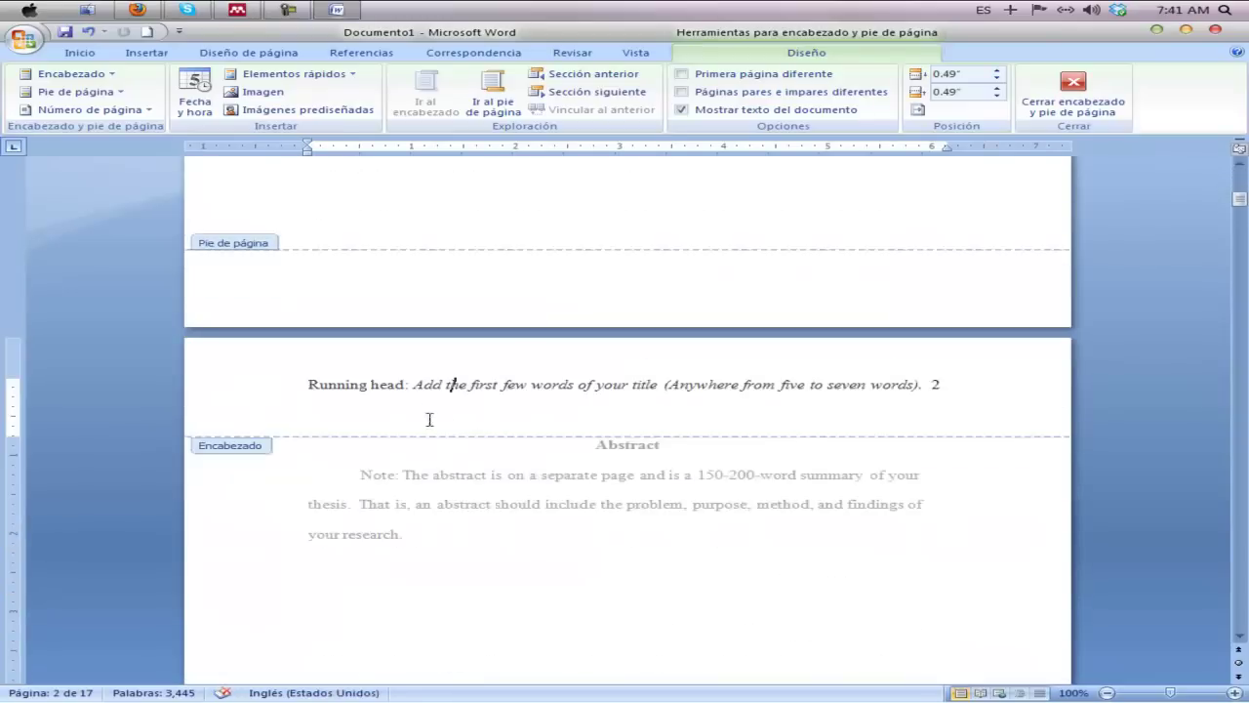
{"action": "left_click", "coordinate": [403, 398]}
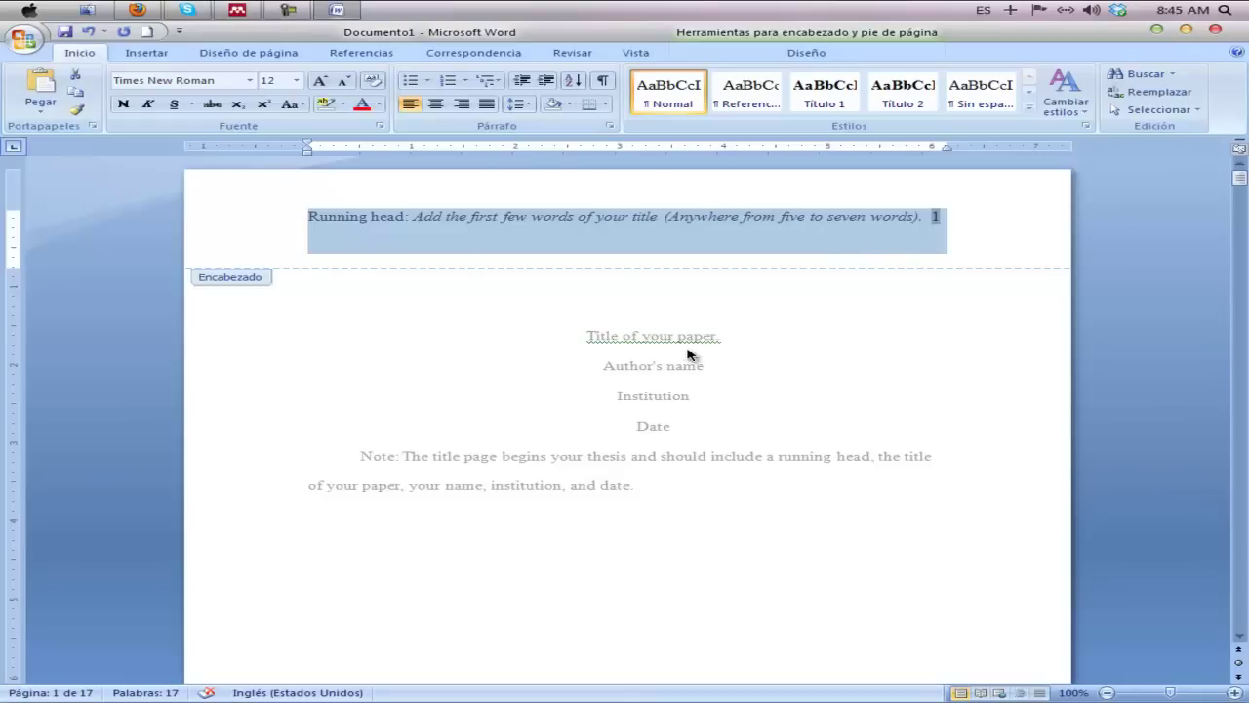
Step: Show the paragraph and break marks in the document and leave header editing
{"action": "left_click", "coordinate": [603, 82]}
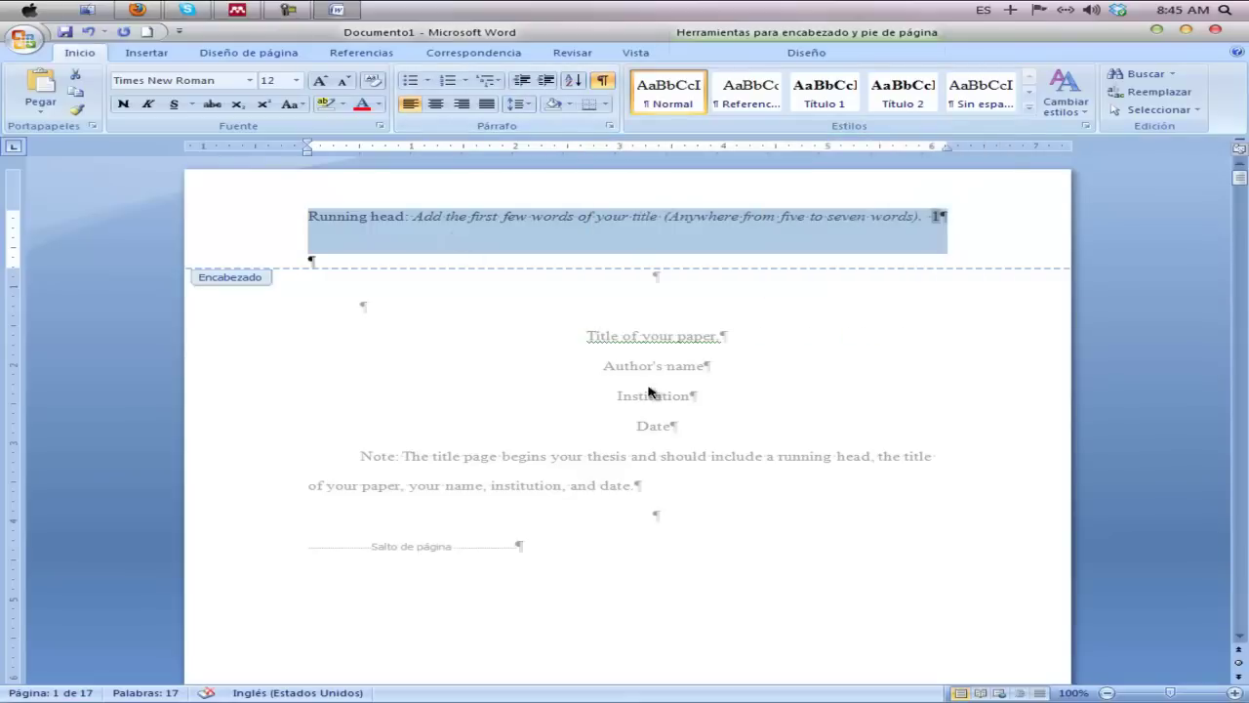
{"action": "double_click", "coordinate": [511, 386]}
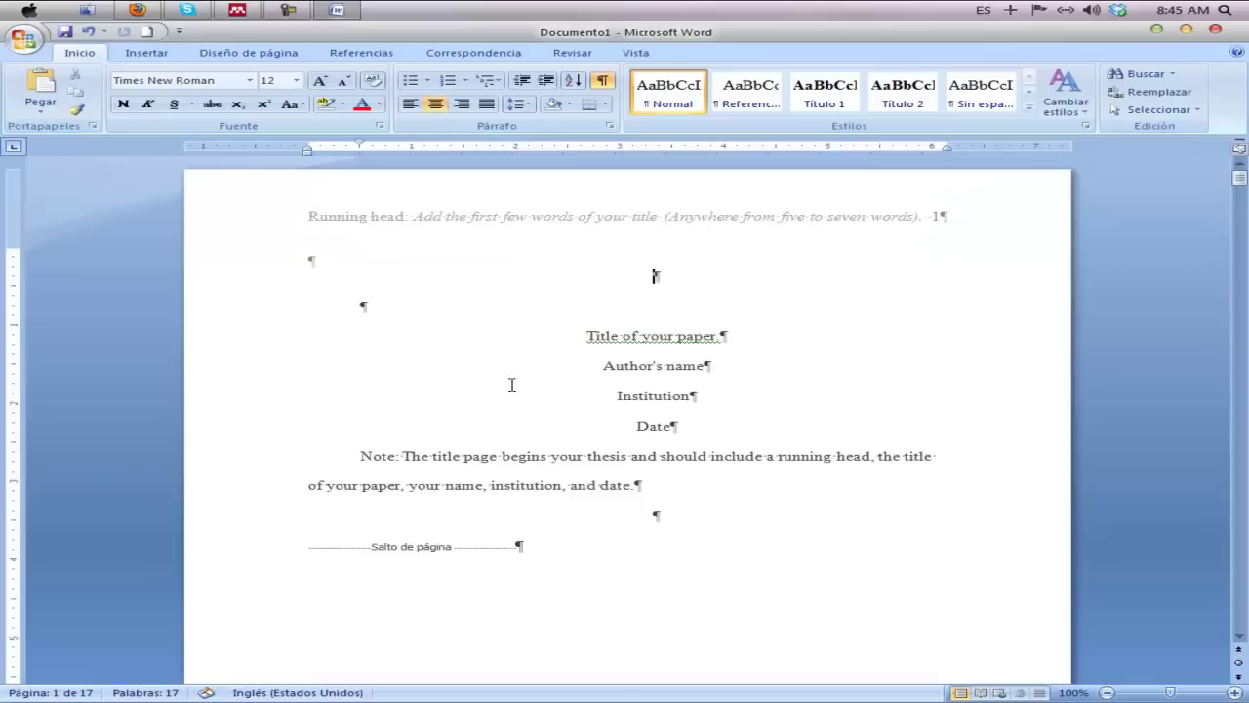
{"action": "left_click", "coordinate": [603, 83]}
{"action": "left_click", "coordinate": [603, 83]}
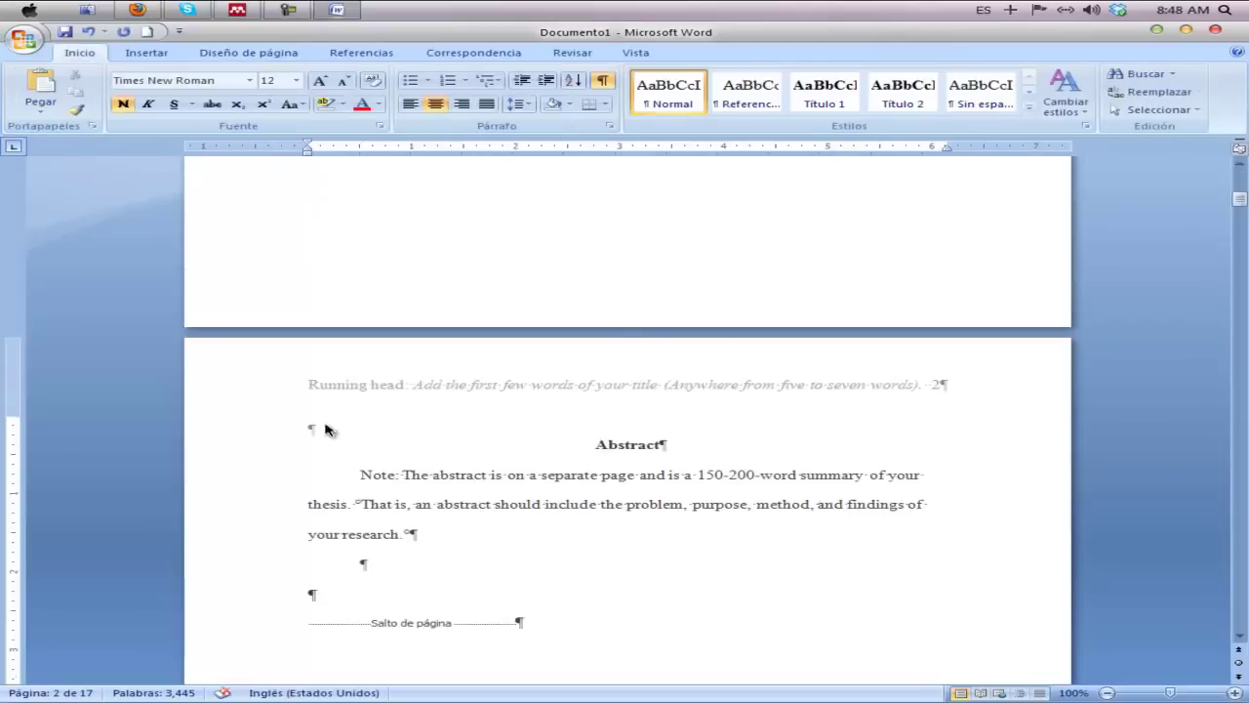
Step: Insert a next-page section break after the page break at the end of the title page
{"action": "scroll", "coordinate": [331, 449], "scroll_direction": "up", "scroll_amount": 15}
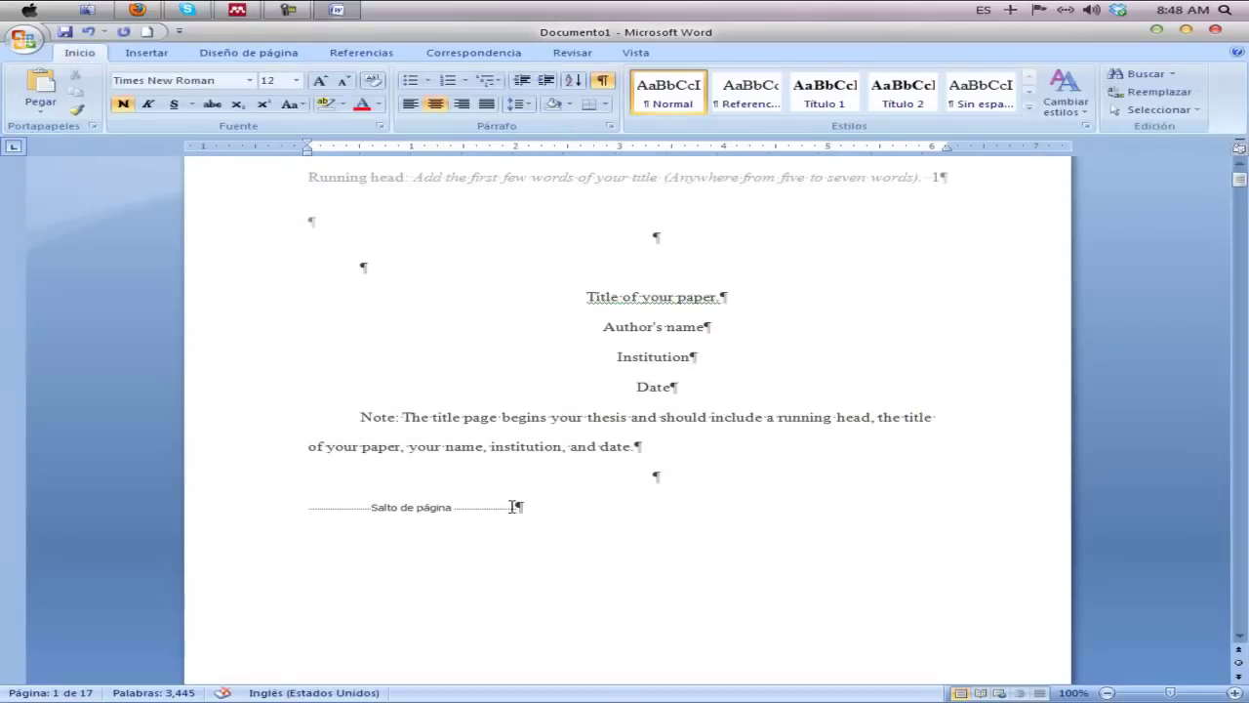
{"action": "left_click", "coordinate": [239, 54]}
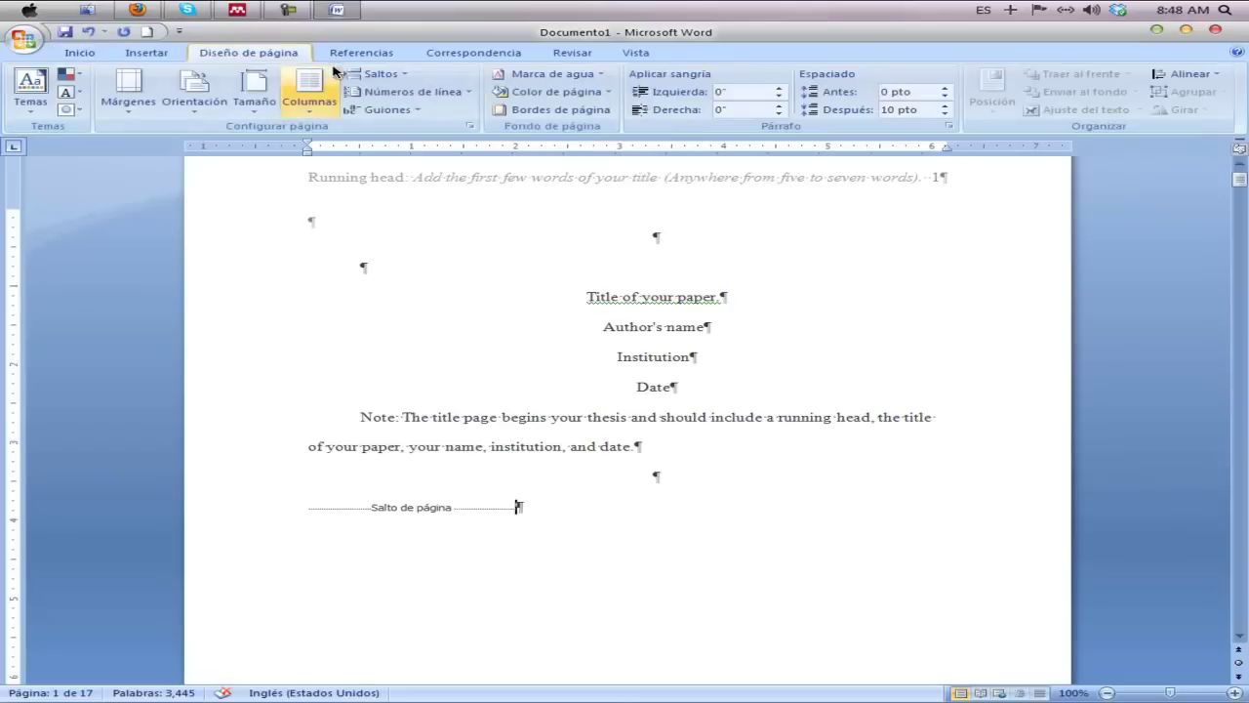
{"action": "left_click", "coordinate": [376, 74]}
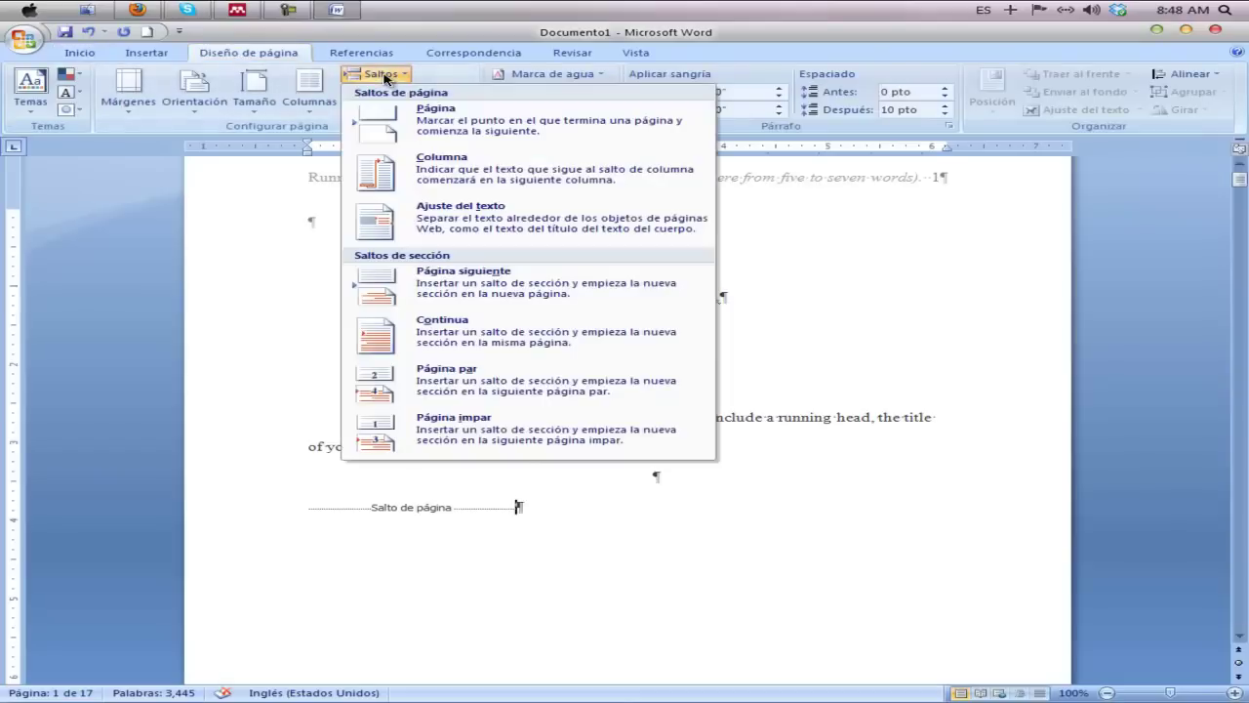
{"action": "left_click", "coordinate": [439, 286]}
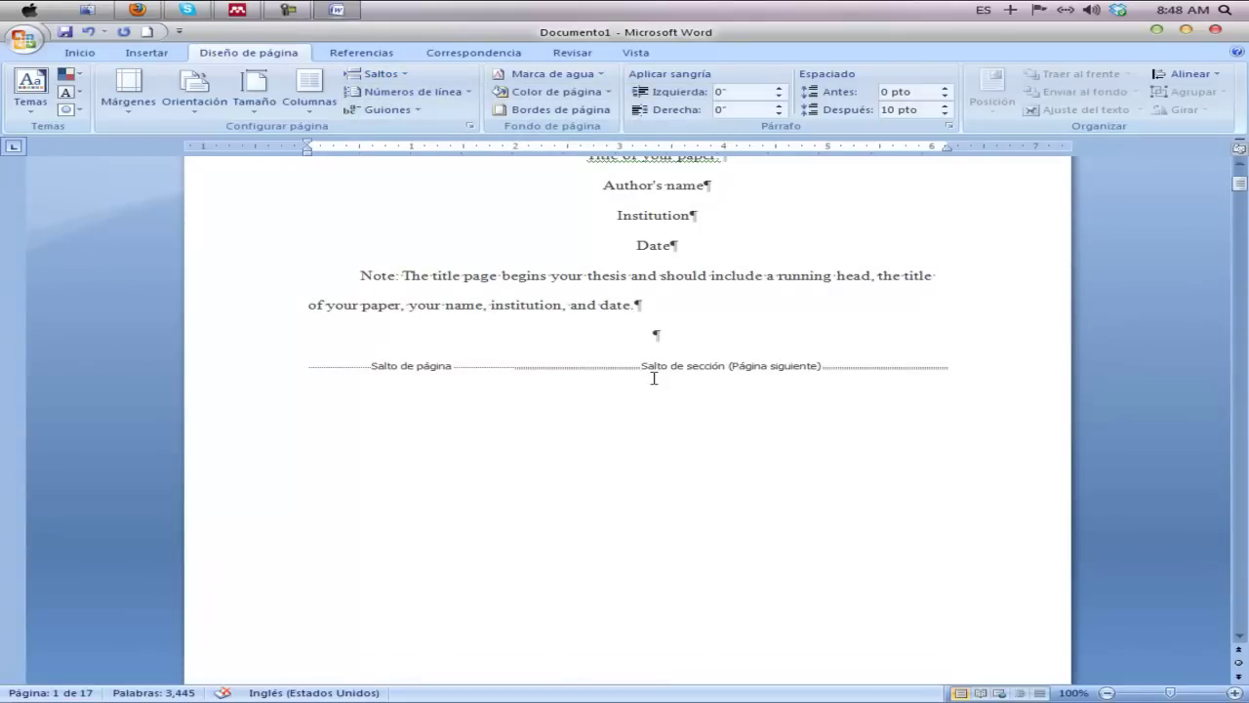
Step: Open the header of the Abstract page and unlink it from the previous section's header
{"action": "scroll", "coordinate": [654, 378], "scroll_direction": "up", "scroll_amount": 3}
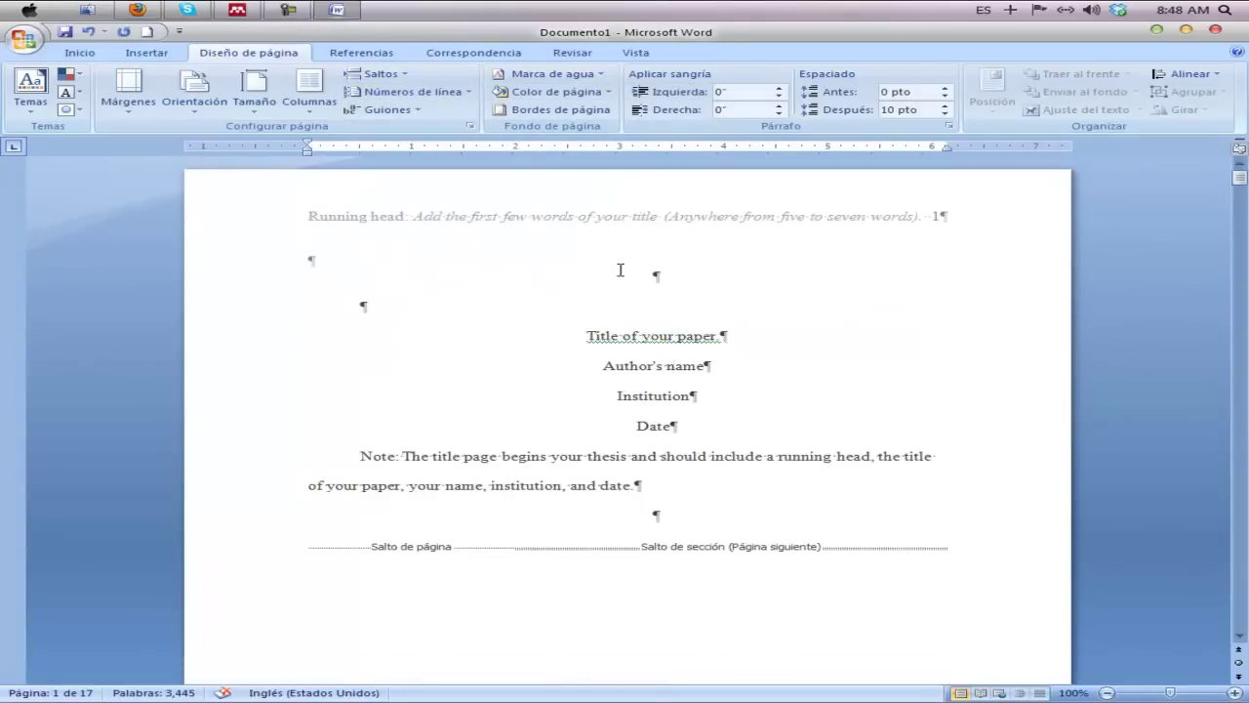
{"action": "scroll", "coordinate": [617, 283], "scroll_direction": "down", "scroll_amount": 5}
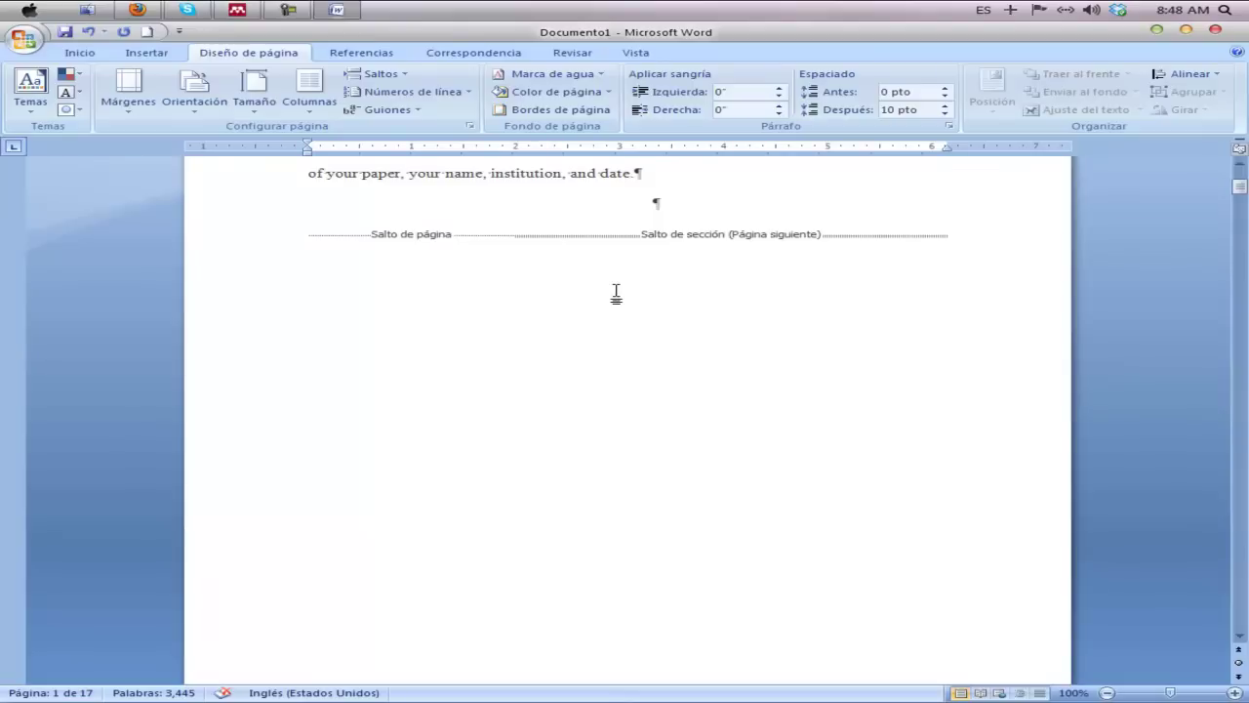
{"action": "scroll", "coordinate": [616, 293], "scroll_direction": "up", "scroll_amount": 5}
{"action": "scroll", "coordinate": [625, 283], "scroll_direction": "down", "scroll_amount": 8}
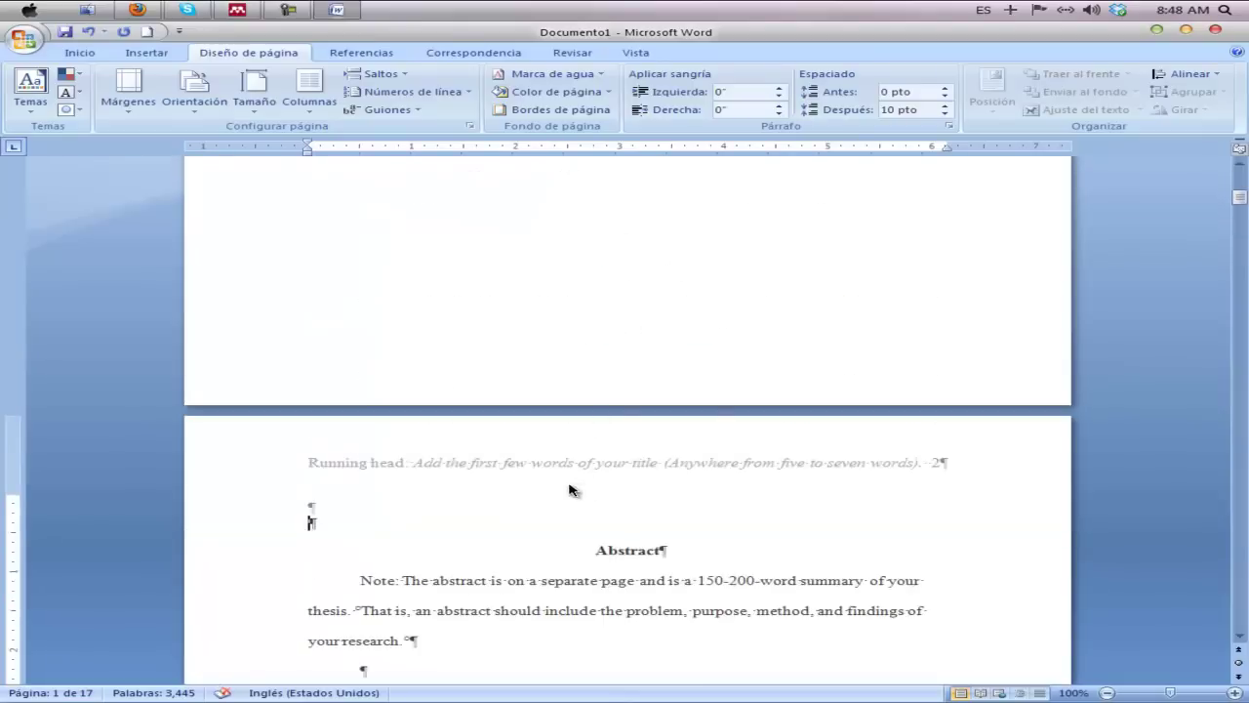
{"action": "double_click", "coordinate": [564, 467]}
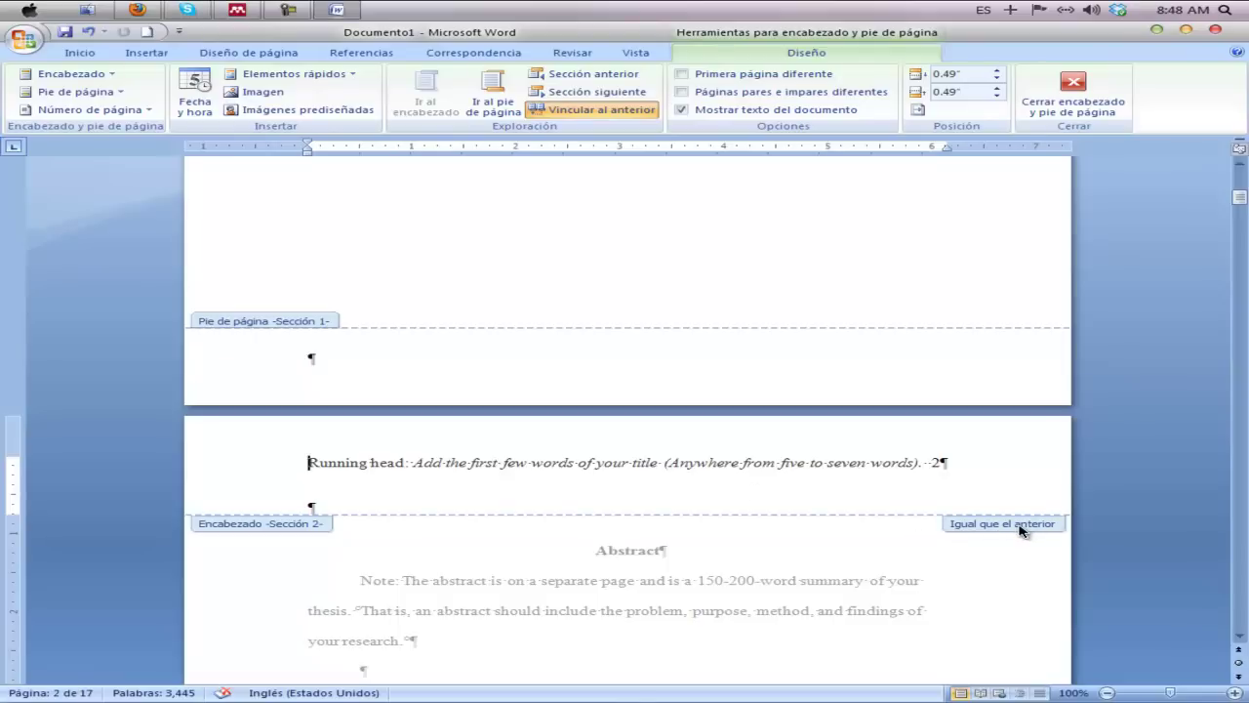
{"action": "left_click", "coordinate": [579, 111]}
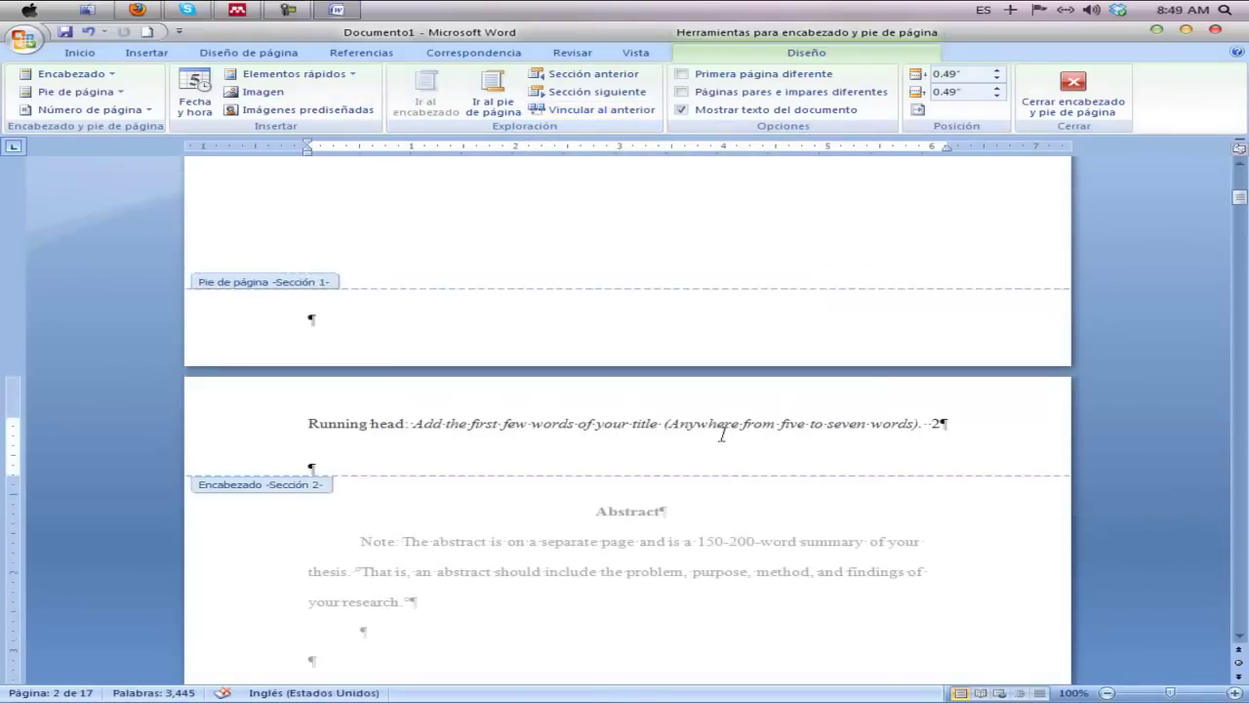
Step: Delete the words "Running head:" from the section 2 header, keeping the title text and page number, and leave header editing
{"action": "left_click", "coordinate": [406, 421]}
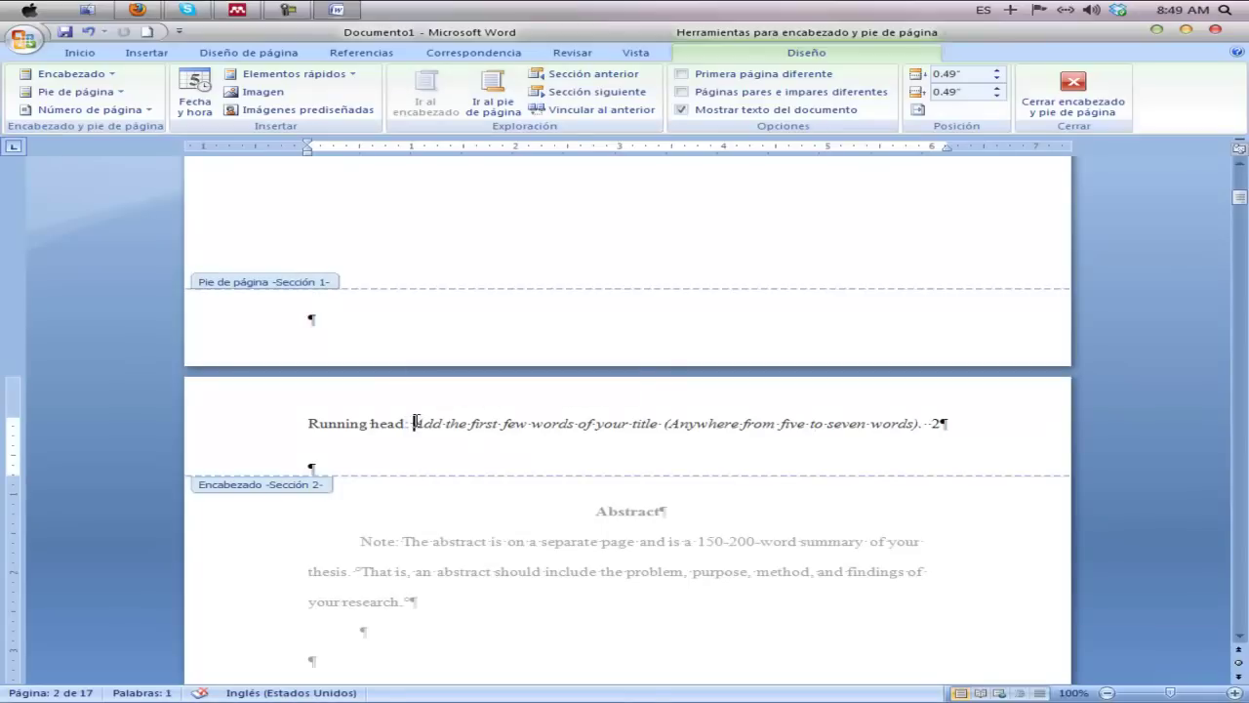
{"action": "key", "text": "BackSpace"}
{"action": "key", "text": "BackSpace"}
{"action": "key", "text": "BackSpace"}
{"action": "key", "text": "BackSpace"}
{"action": "key", "text": "BackSpace"}
{"action": "key", "text": "BackSpace"}
{"action": "key", "text": "BackSpace"}
{"action": "key", "text": "BackSpace"}
{"action": "key", "text": "BackSpace"}
{"action": "key", "text": "BackSpace"}
{"action": "key", "text": "BackSpace"}
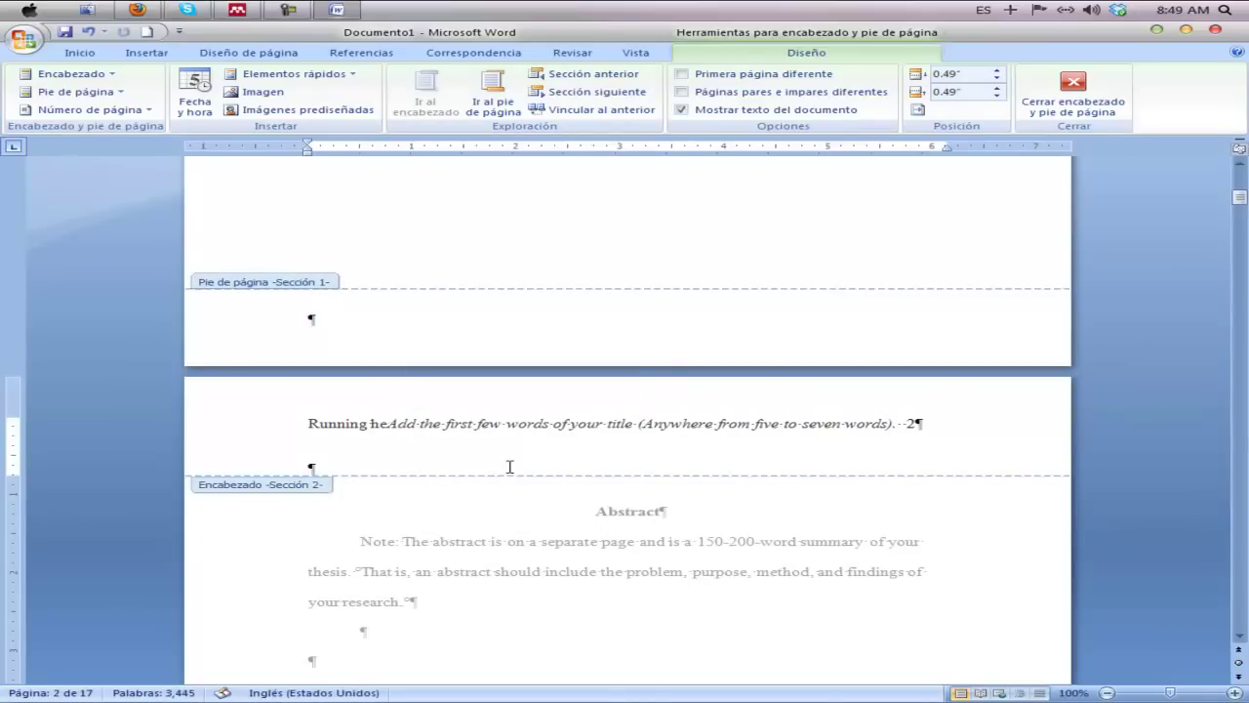
{"action": "key", "text": "BackSpace"}
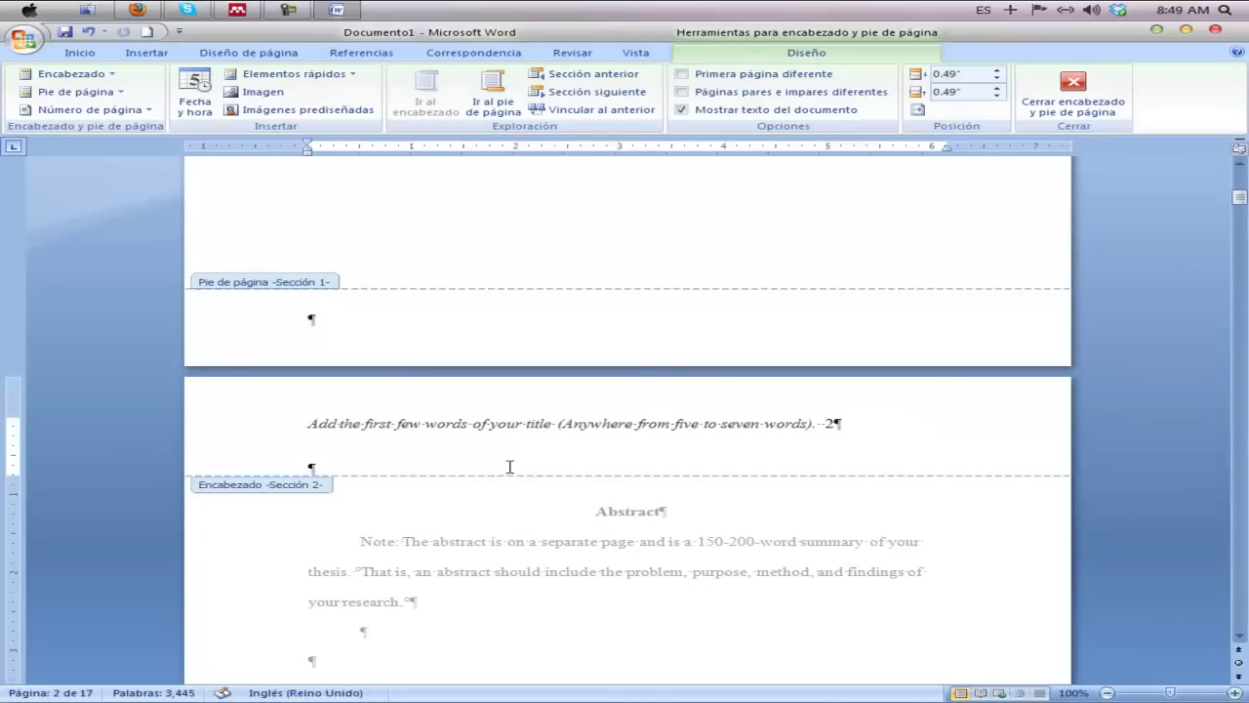
{"action": "double_click", "coordinate": [536, 512]}
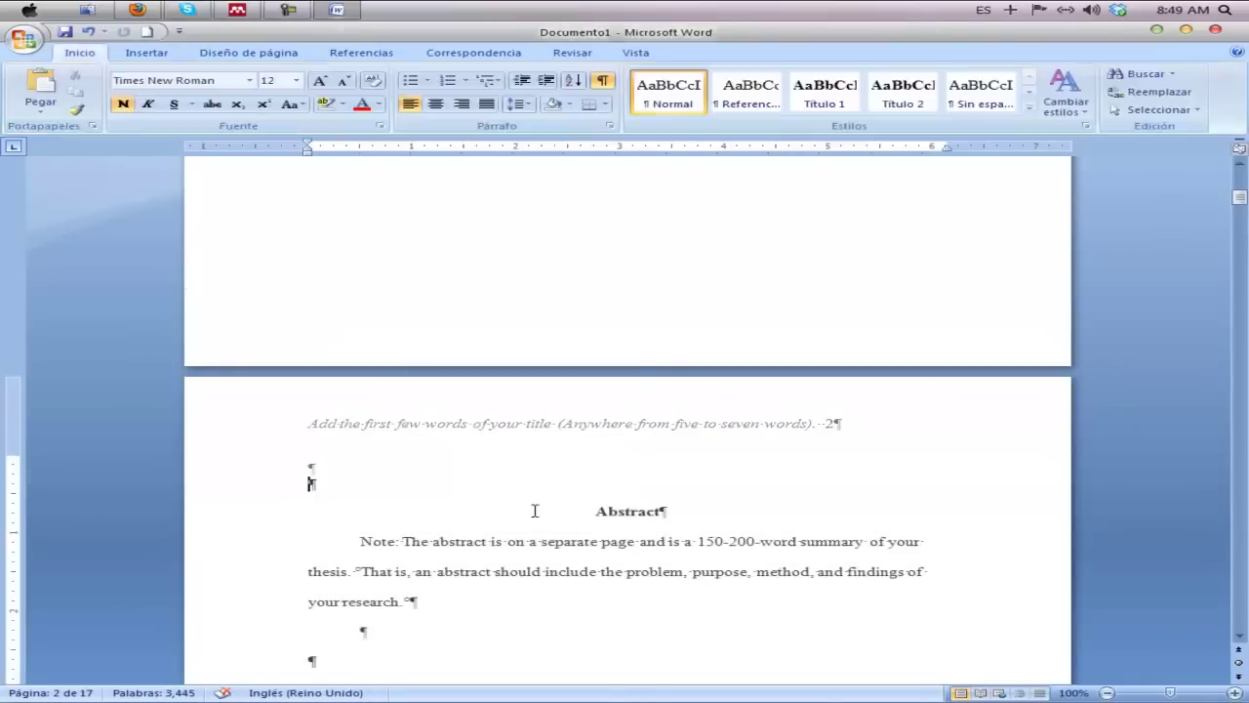
Step: Check the running head and page number in the title page header
{"action": "scroll", "coordinate": [541, 493], "scroll_direction": "up", "scroll_amount": 10}
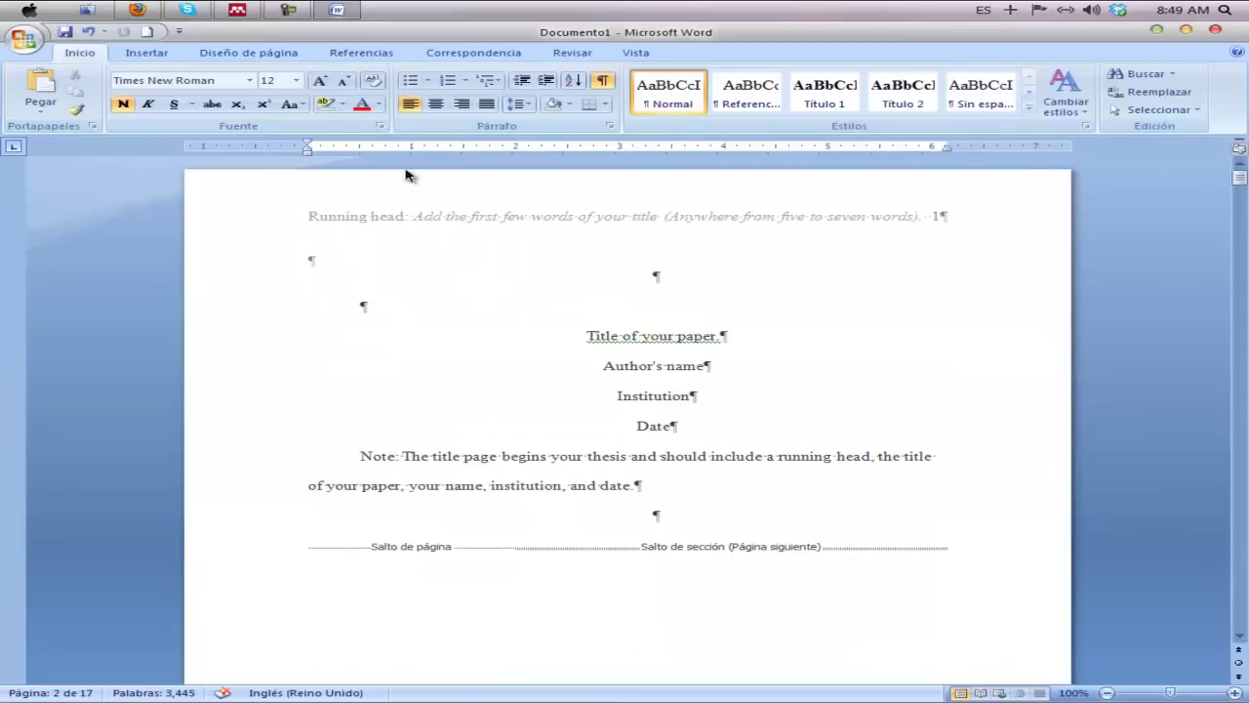
{"action": "left_click", "coordinate": [330, 222]}
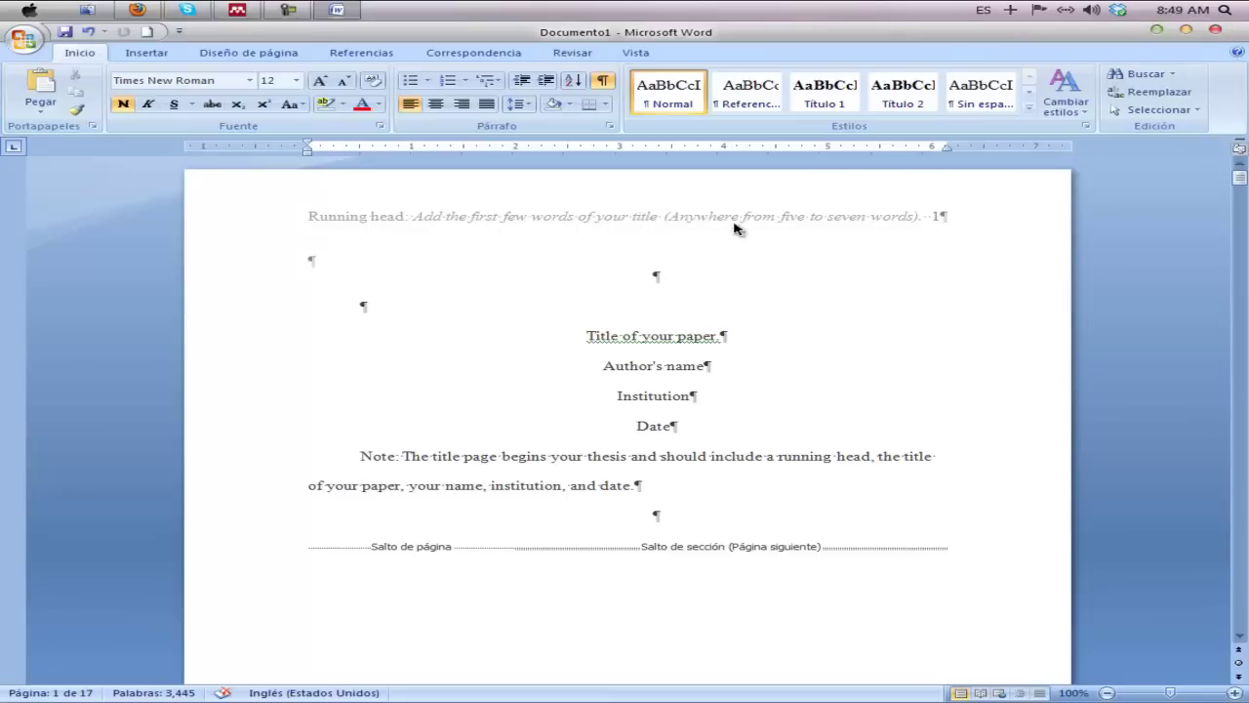
{"action": "double_click", "coordinate": [685, 228]}
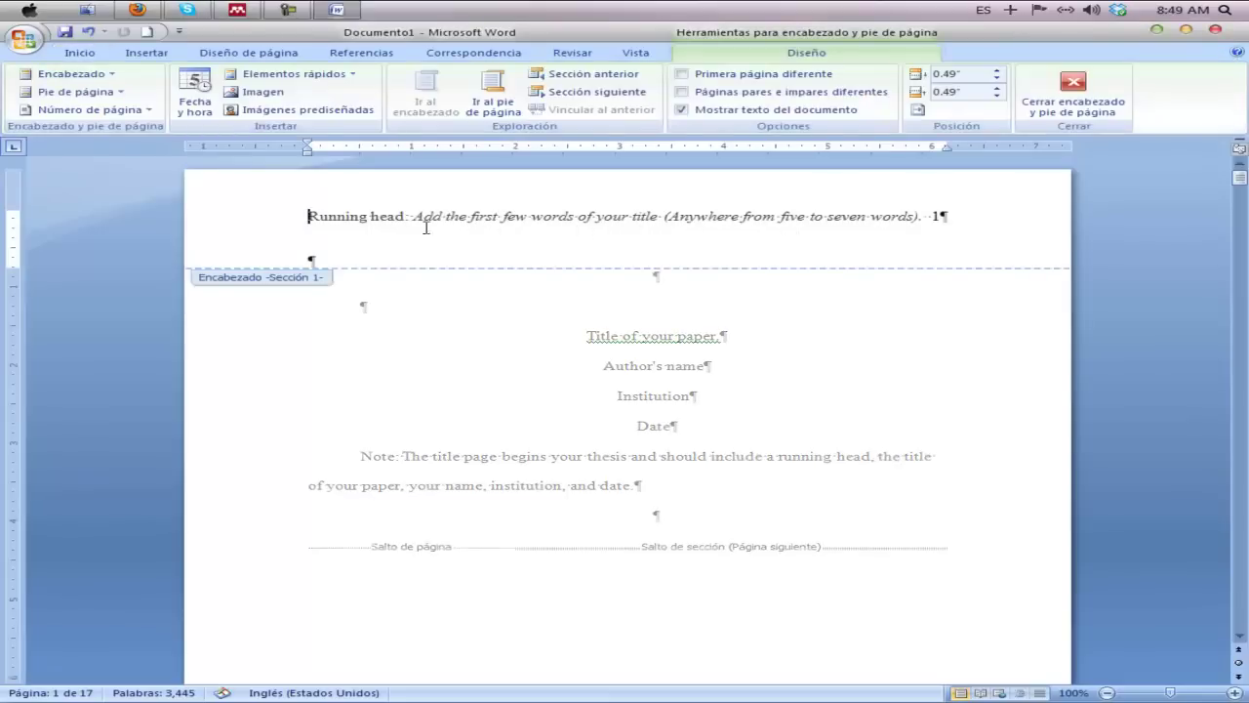
{"action": "double_click", "coordinate": [475, 310]}
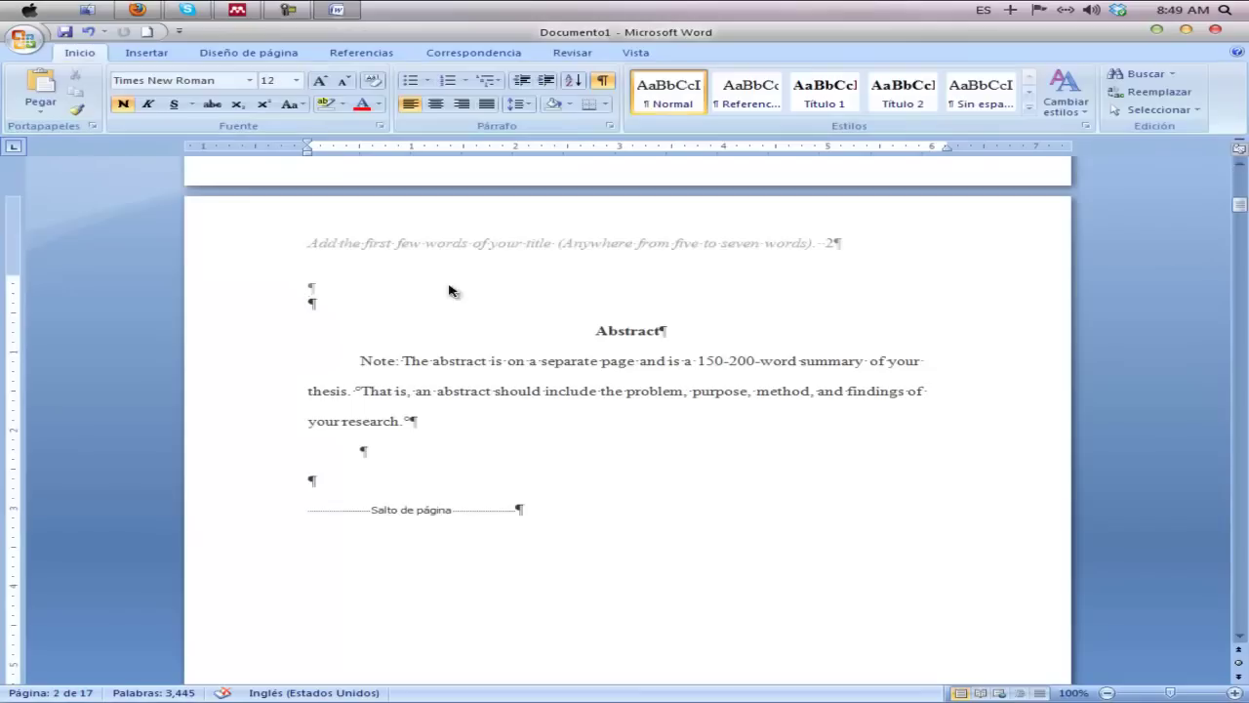
Step: Space the page number over to the right margin of the section 2 header line and leave header editing
{"action": "double_click", "coordinate": [542, 247]}
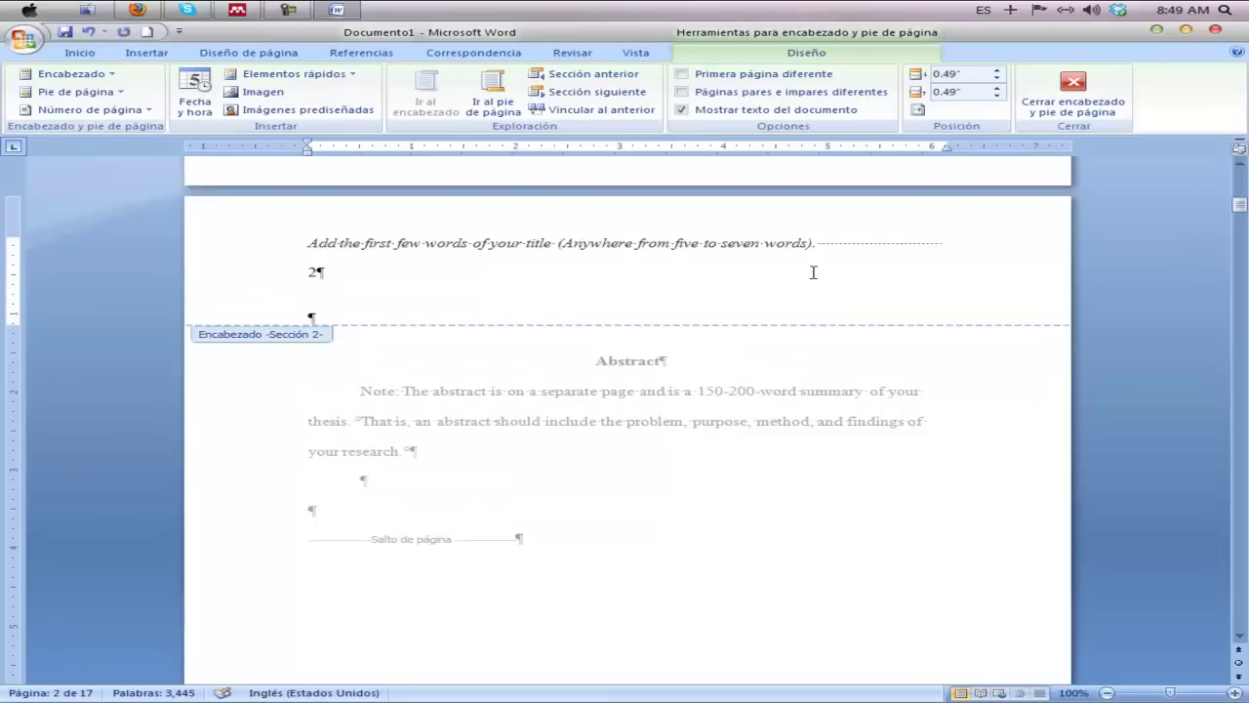
{"action": "key", "text": "BackSpace"}
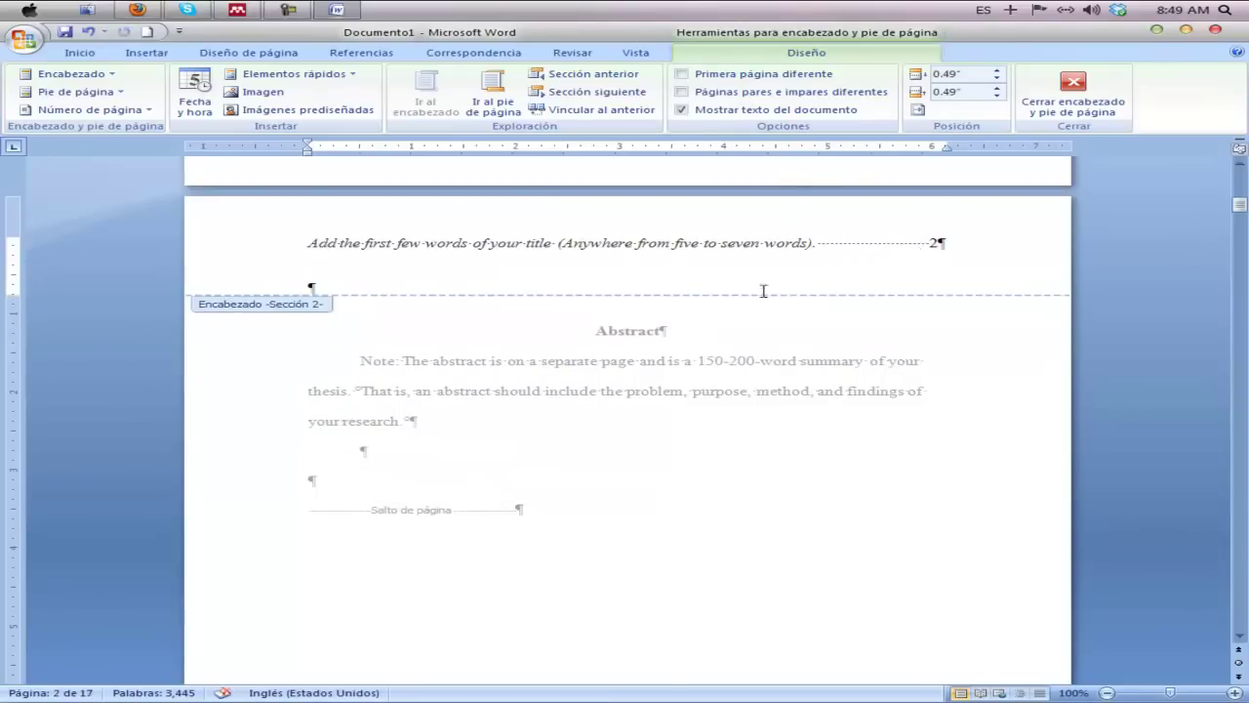
{"action": "double_click", "coordinate": [650, 357]}
Step: Review the headers and breaks from the title page to the Abstract page, including the blank page between them
{"action": "scroll", "coordinate": [644, 390], "scroll_direction": "down", "scroll_amount": 10}
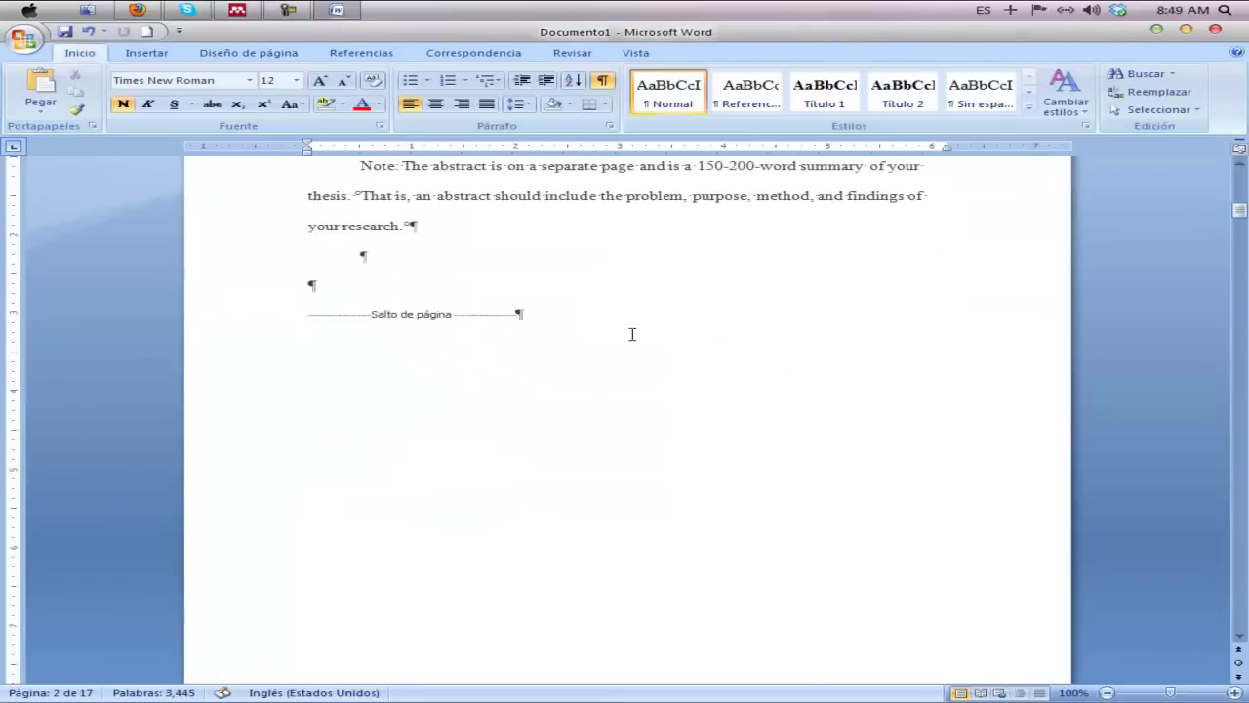
{"action": "scroll", "coordinate": [664, 462], "scroll_direction": "up", "scroll_amount": 10}
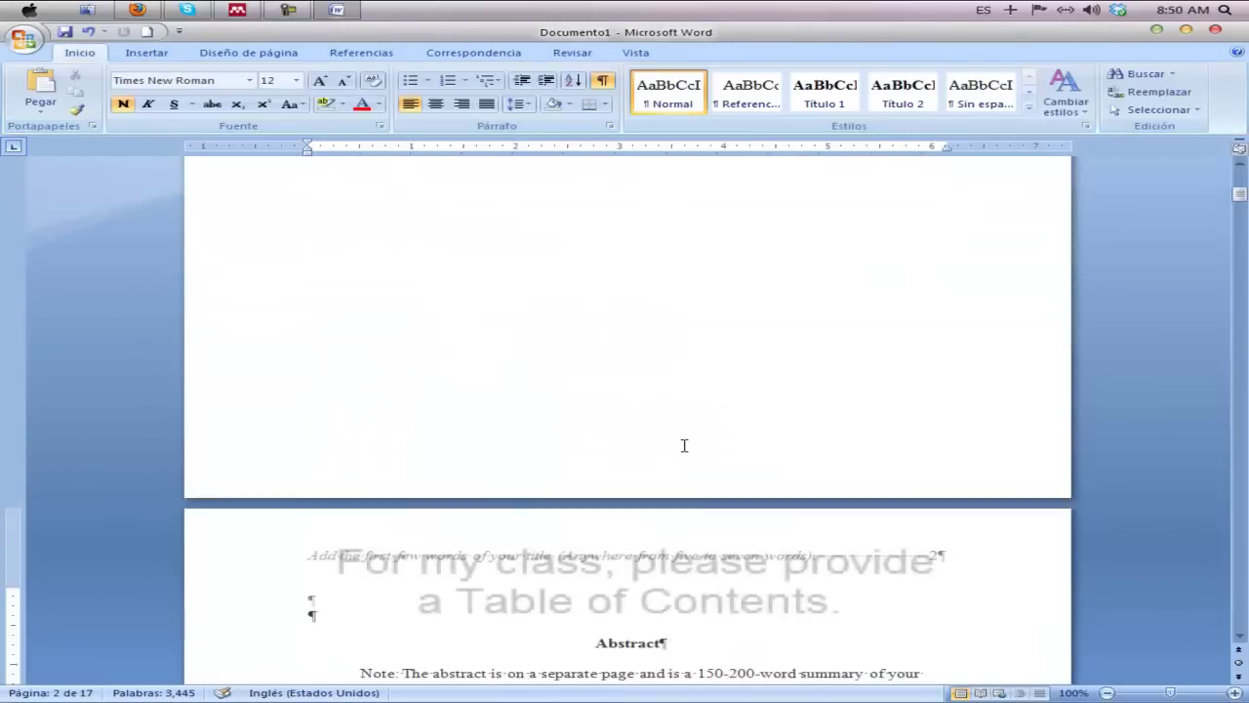
{"action": "scroll", "coordinate": [690, 436], "scroll_direction": "down", "scroll_amount": 3}
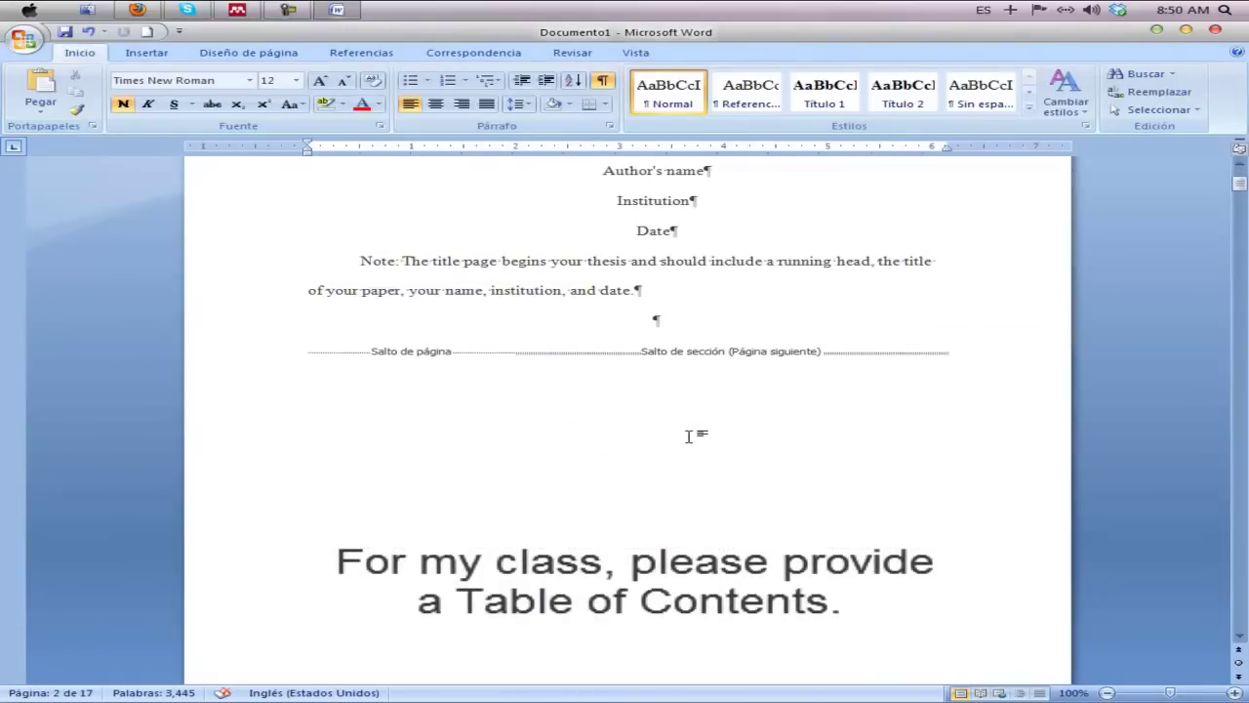
{"action": "scroll", "coordinate": [690, 437], "scroll_direction": "down", "scroll_amount": 3}
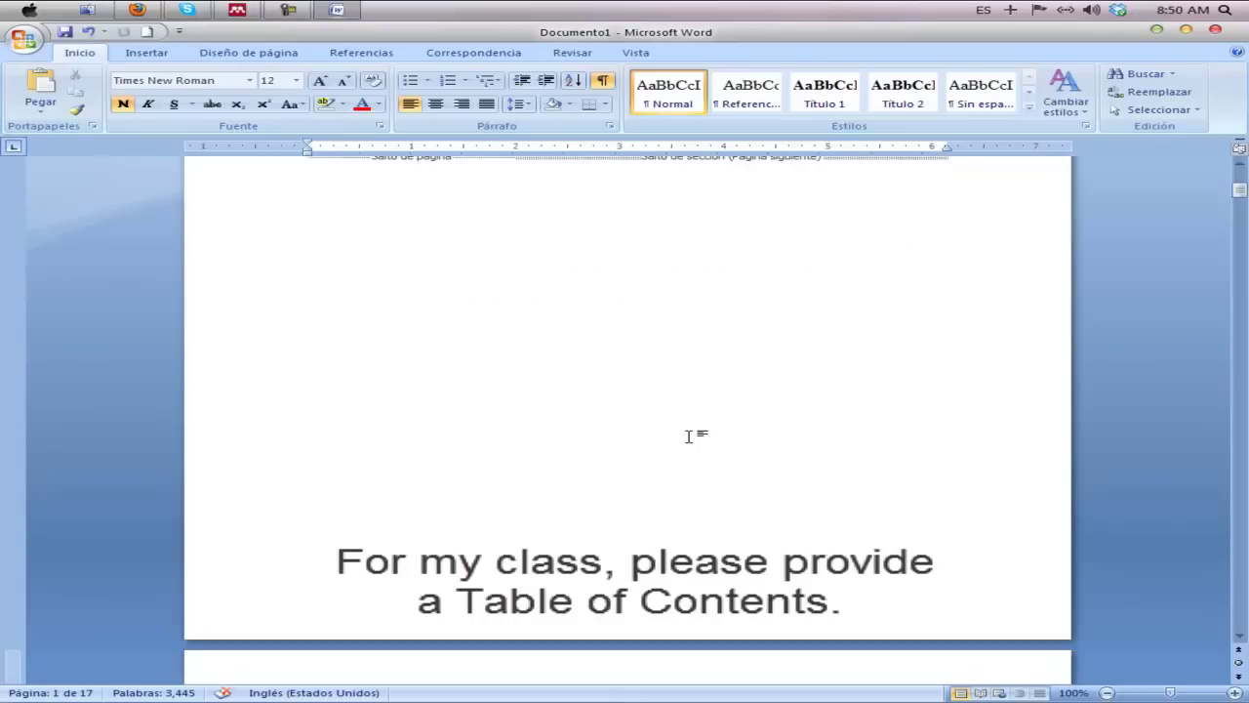
{"action": "mouse_move", "coordinate": [722, 688]}
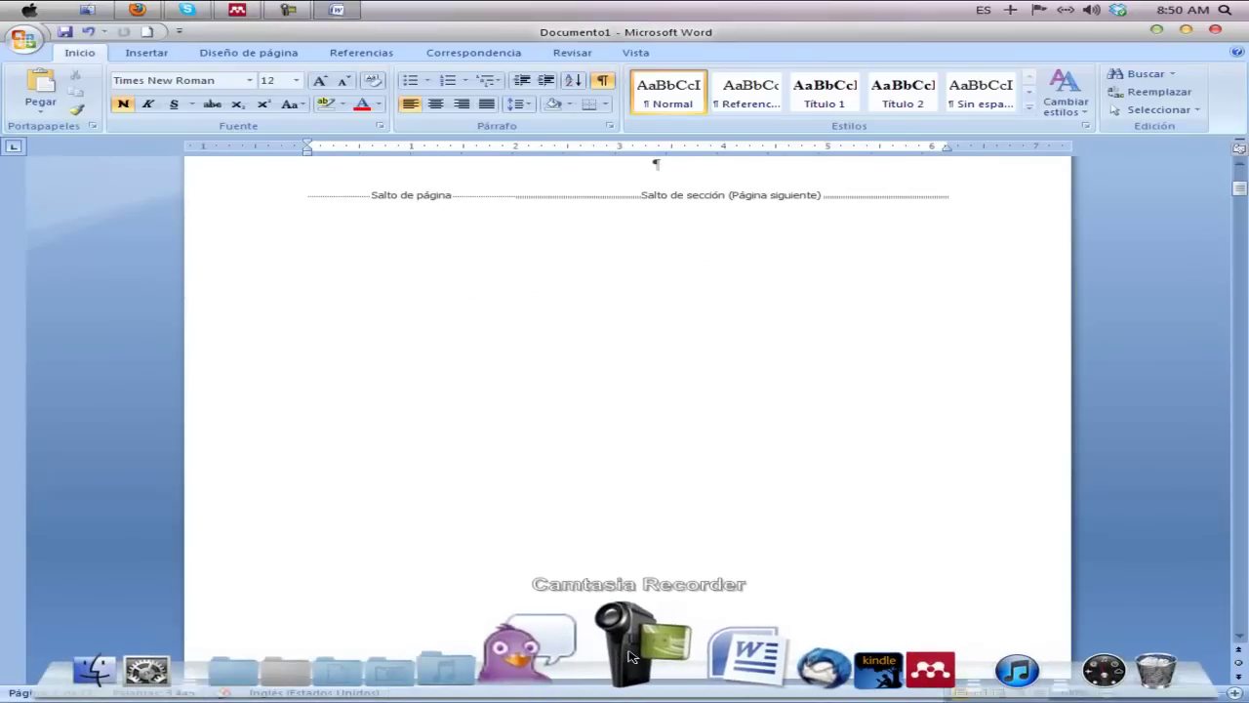
{"action": "scroll", "coordinate": [697, 501], "scroll_direction": "up", "scroll_amount": 7}
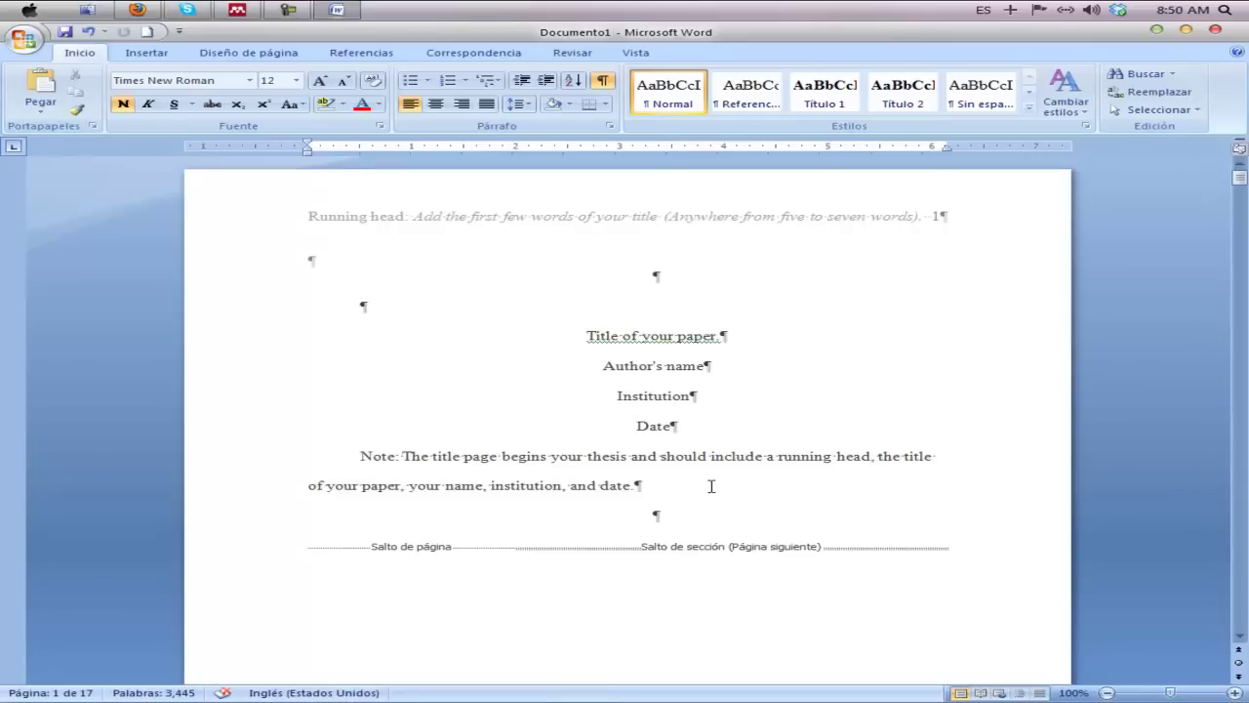
{"action": "scroll", "coordinate": [711, 485], "scroll_direction": "down", "scroll_amount": 14}
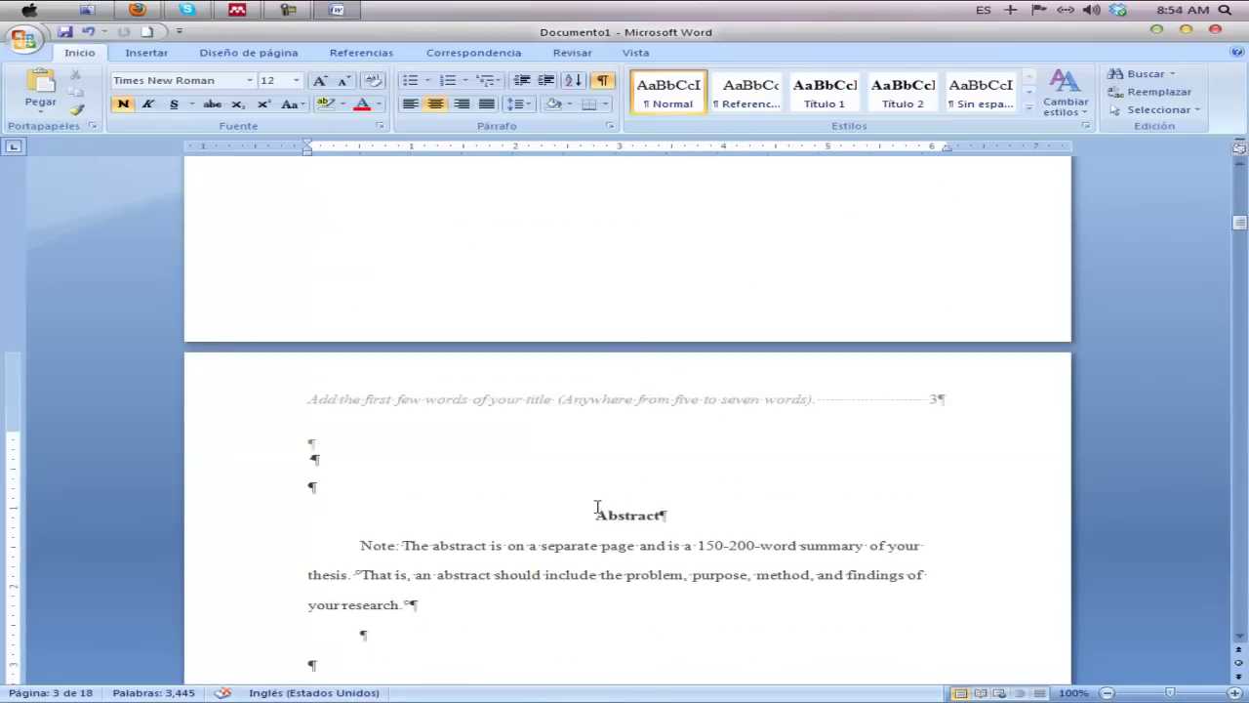
{"action": "scroll", "coordinate": [717, 366], "scroll_direction": "up", "scroll_amount": 15}
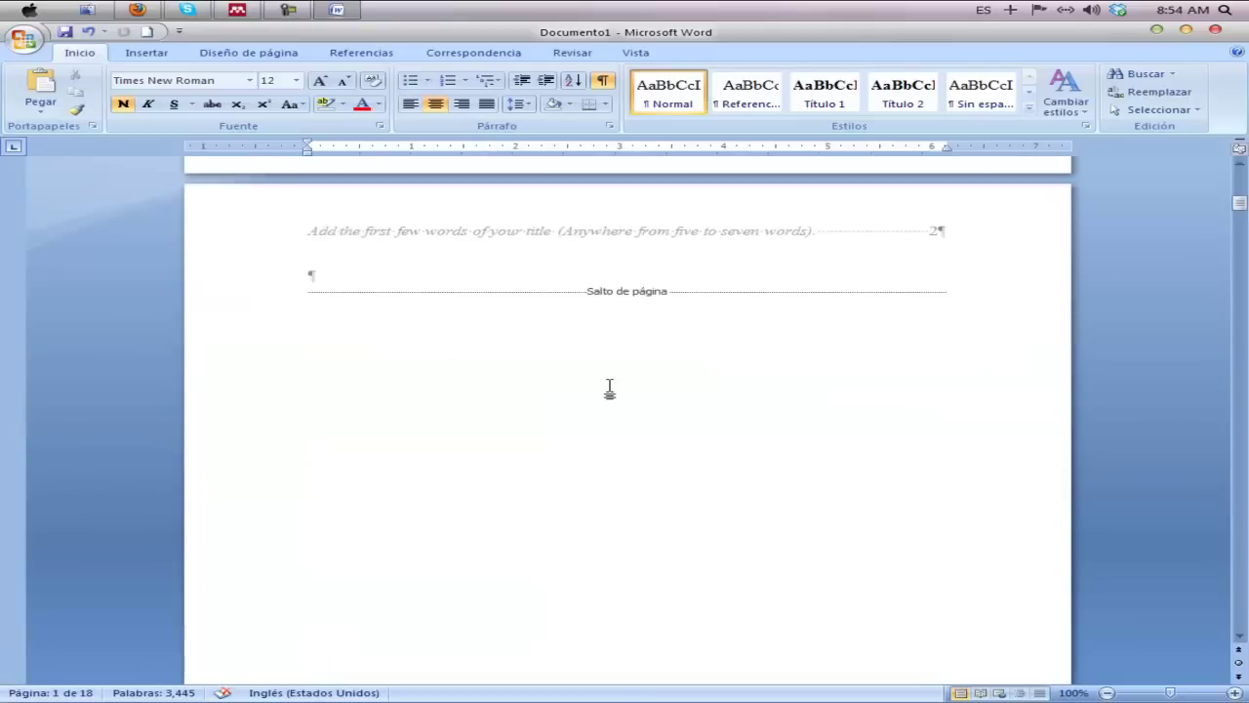
Step: Apply the Título 1 style to the Abstract heading
{"action": "scroll", "coordinate": [610, 388], "scroll_direction": "down", "scroll_amount": 15}
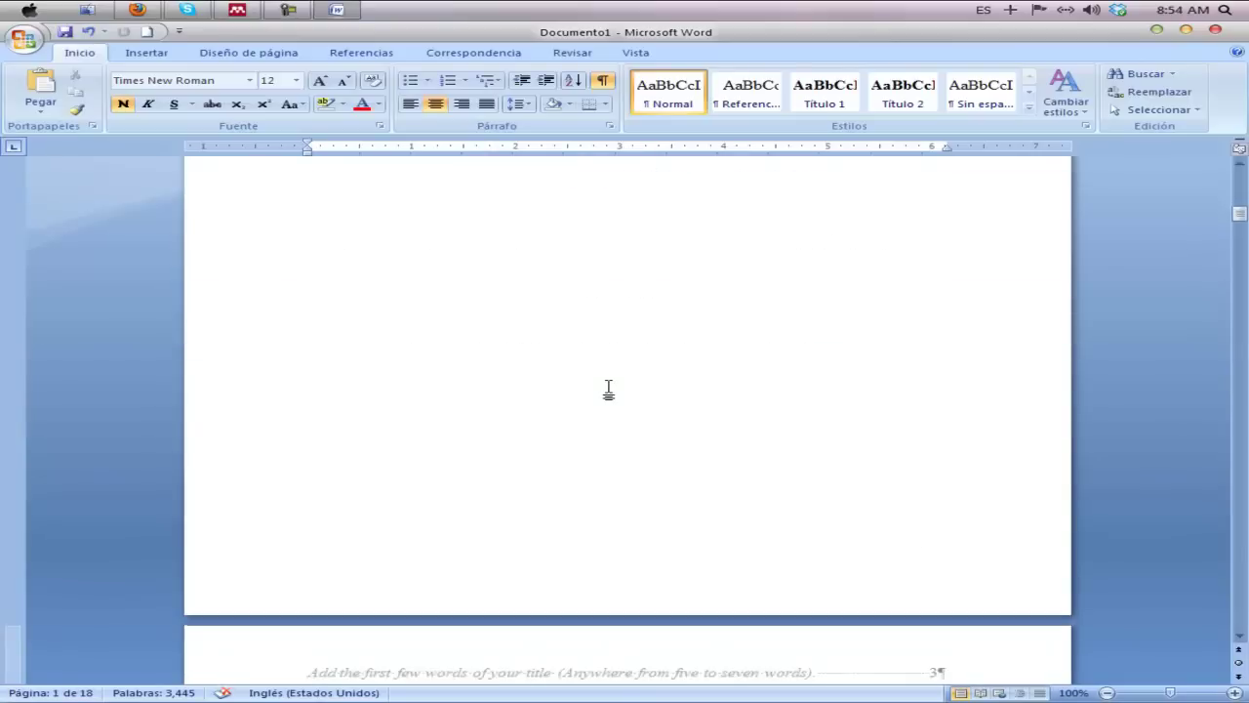
{"action": "left_click_drag", "start_coordinate": [596, 359], "coordinate": [662, 363]}
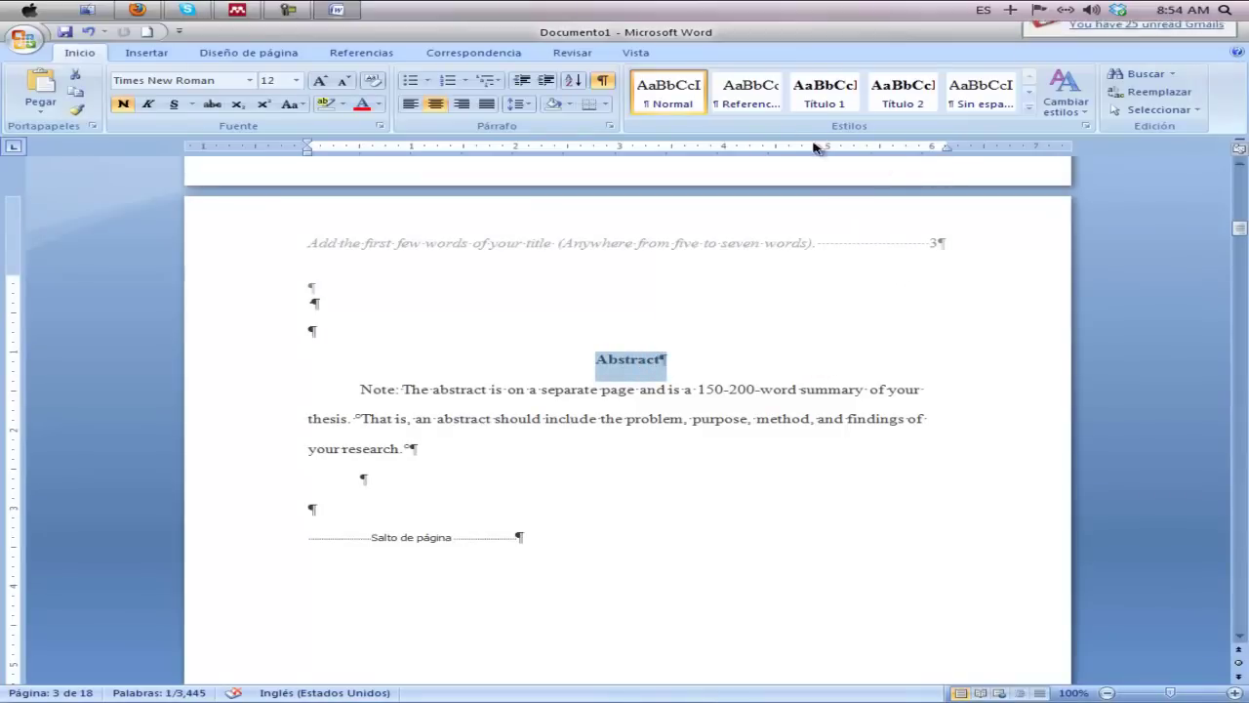
{"action": "left_click", "coordinate": [1030, 108]}
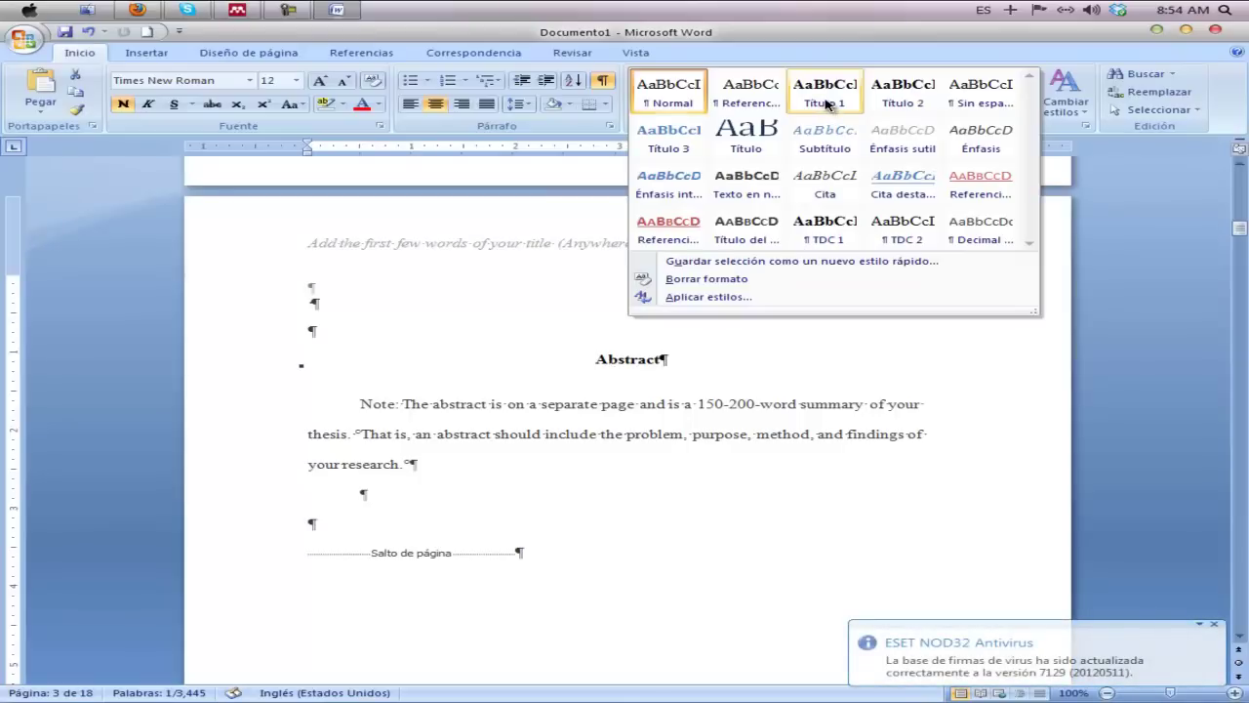
{"action": "left_click", "coordinate": [825, 105]}
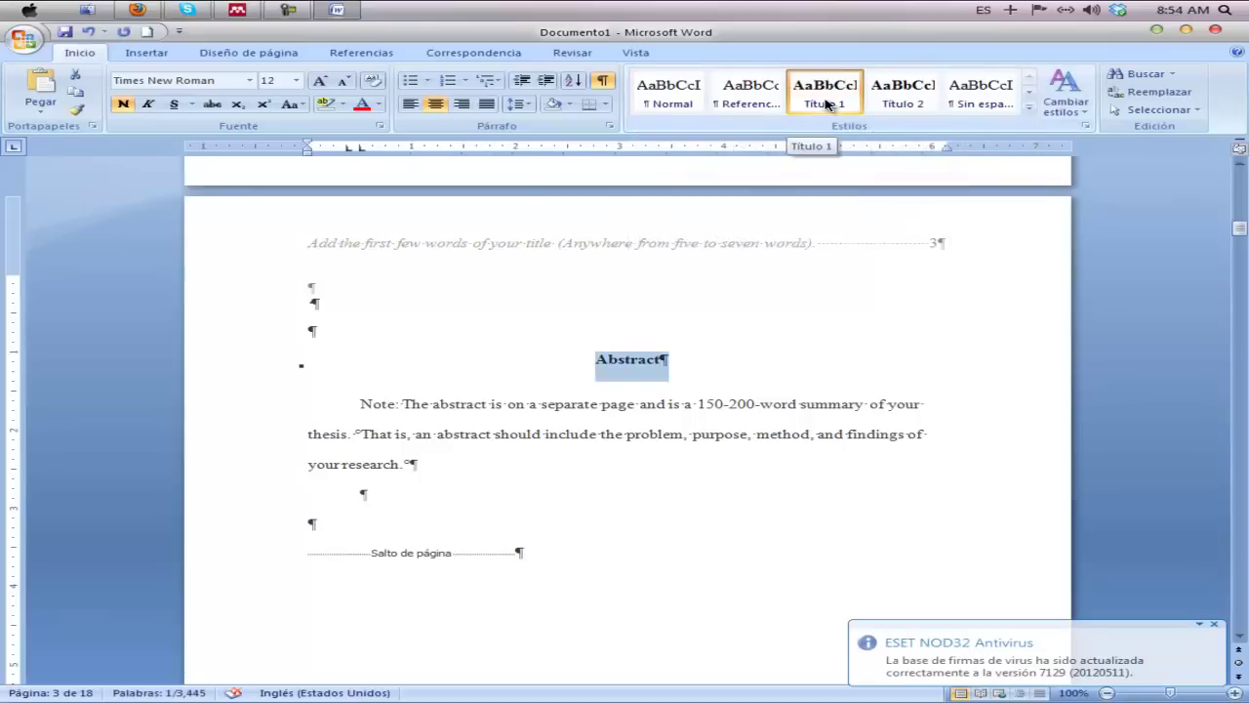
{"action": "left_click", "coordinate": [683, 361]}
{"action": "left_click", "coordinate": [530, 403]}
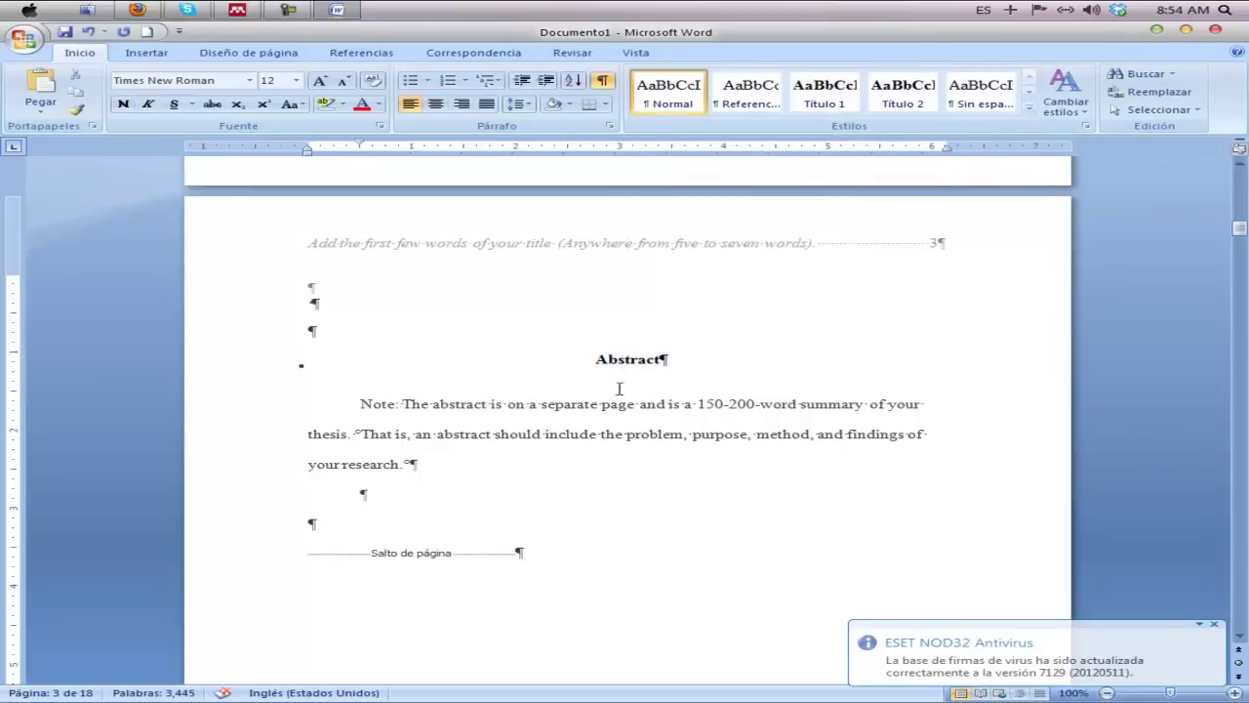
{"action": "left_click", "coordinate": [639, 362]}
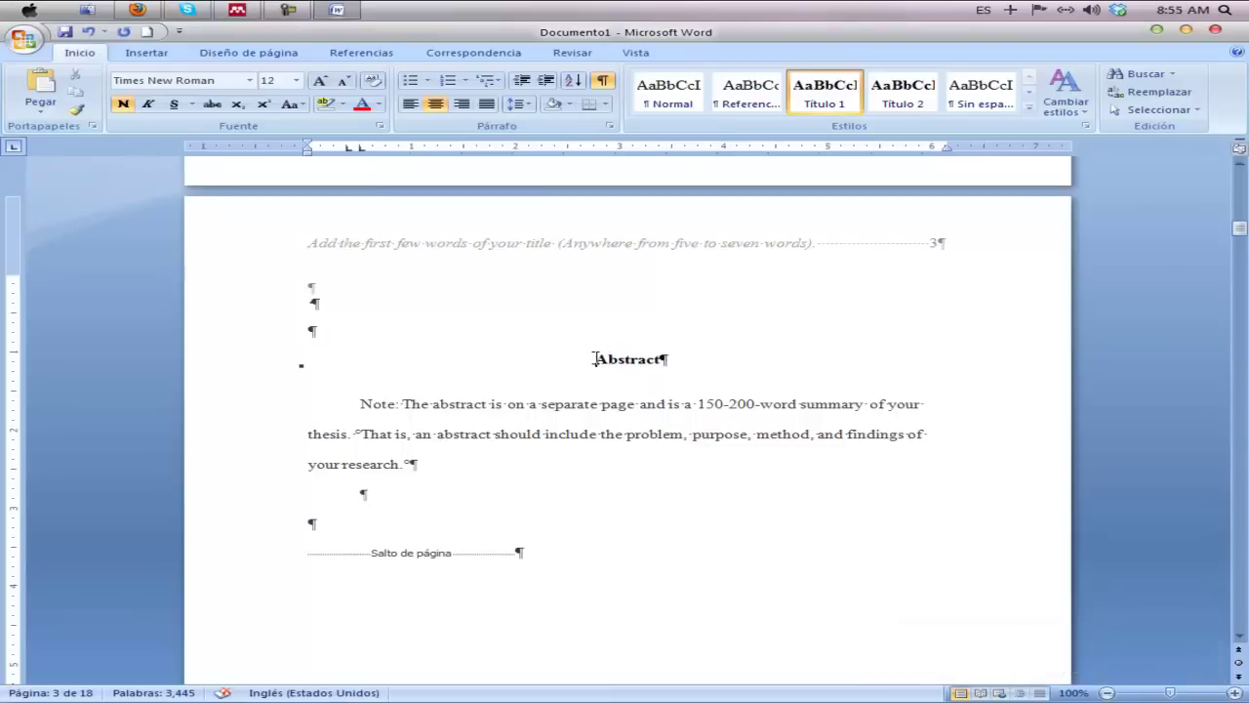
{"action": "left_click_drag", "start_coordinate": [597, 359], "coordinate": [662, 359]}
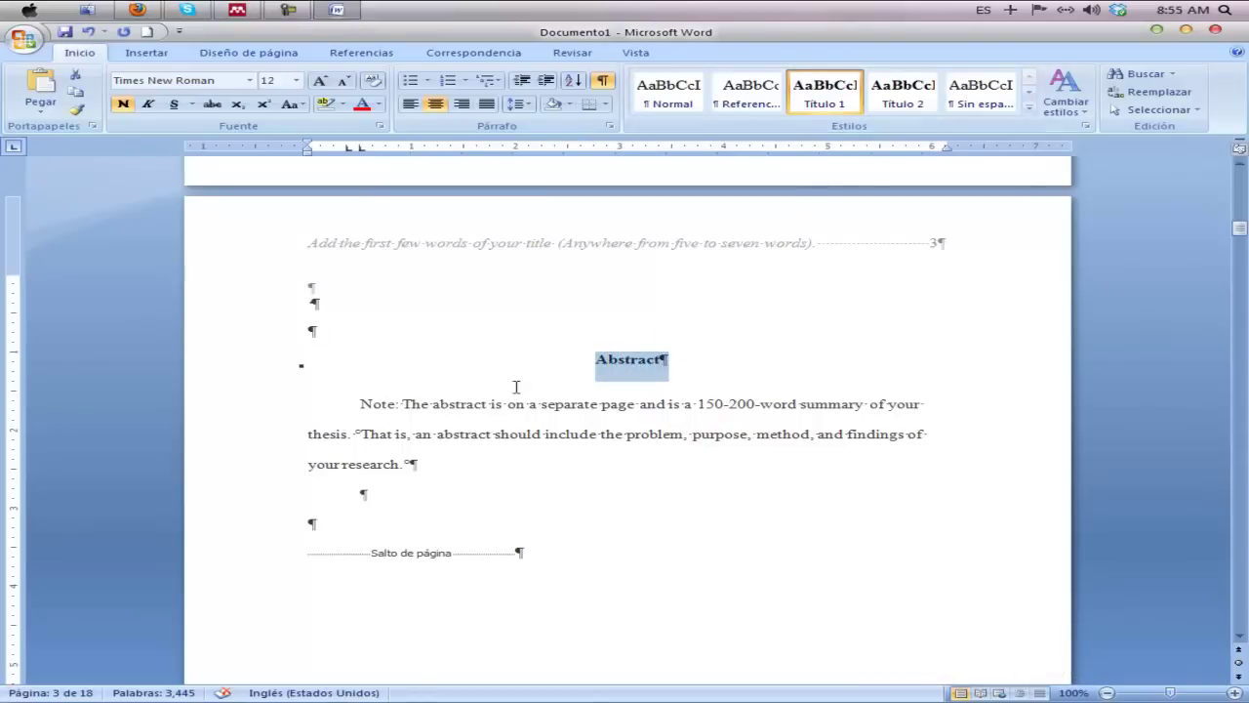
{"action": "left_click", "coordinate": [486, 406]}
{"action": "left_click_drag", "start_coordinate": [363, 404], "coordinate": [556, 451]}
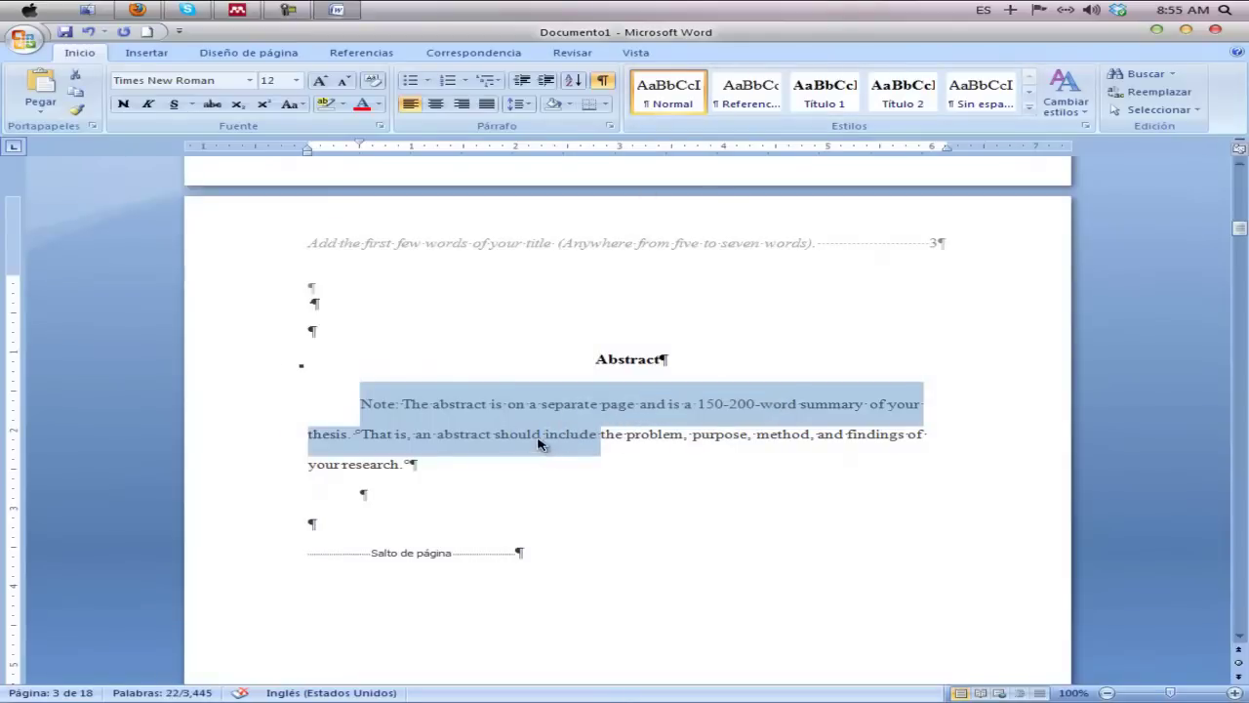
Step: Apply the Título 1 style to the "Advantages of Conversation Clubs to Enhance English Language Learning" heading
{"action": "scroll", "coordinate": [539, 437], "scroll_direction": "down", "scroll_amount": 3}
{"action": "scroll", "coordinate": [539, 436], "scroll_direction": "down", "scroll_amount": 10}
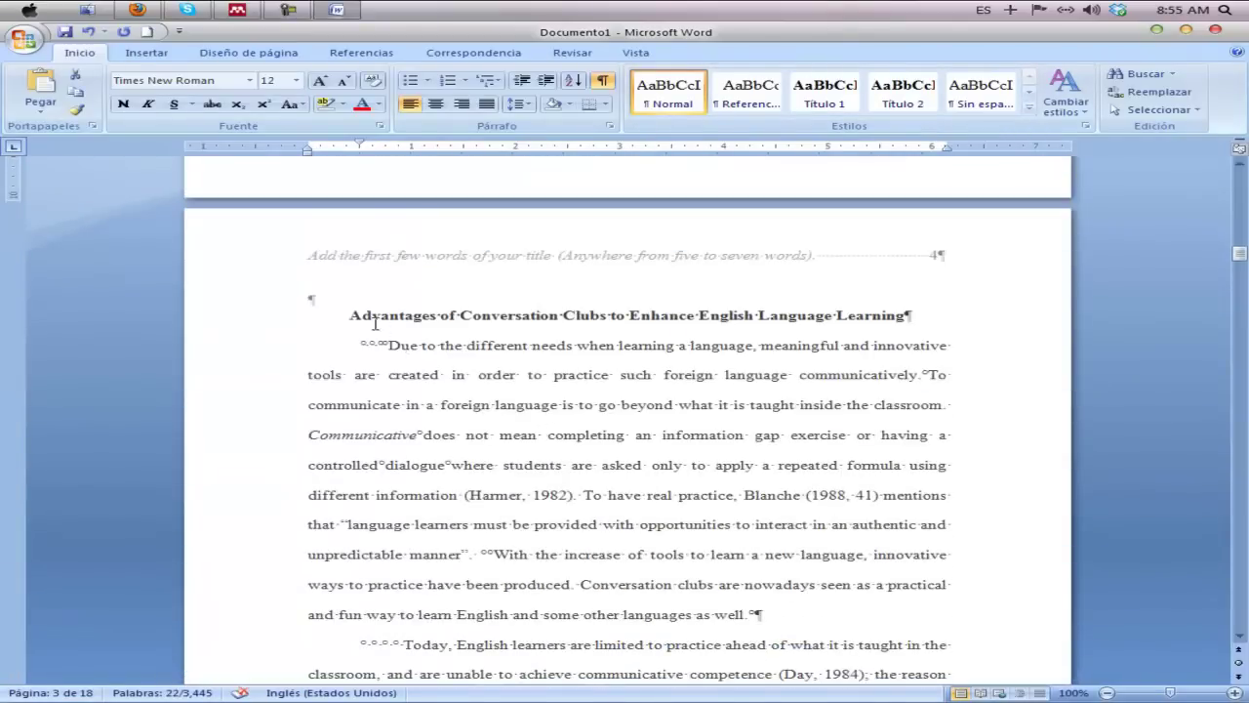
{"action": "left_click_drag", "start_coordinate": [351, 314], "coordinate": [900, 305]}
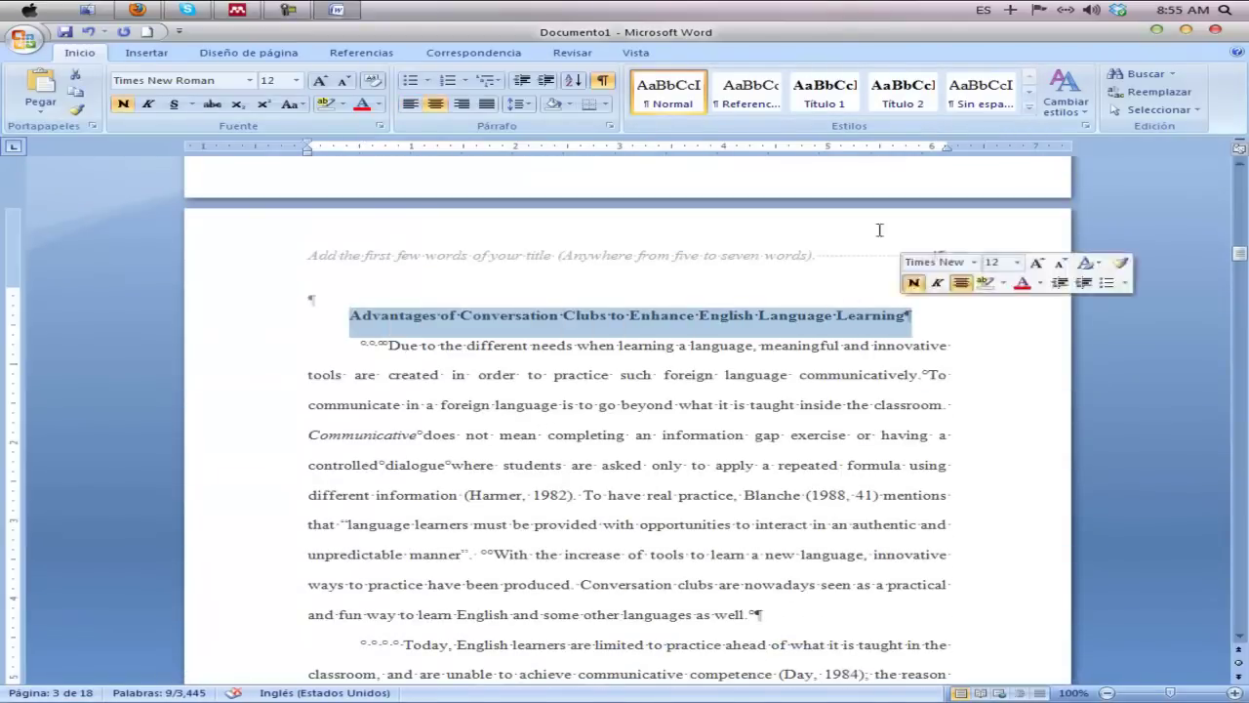
{"action": "left_click", "coordinate": [825, 98]}
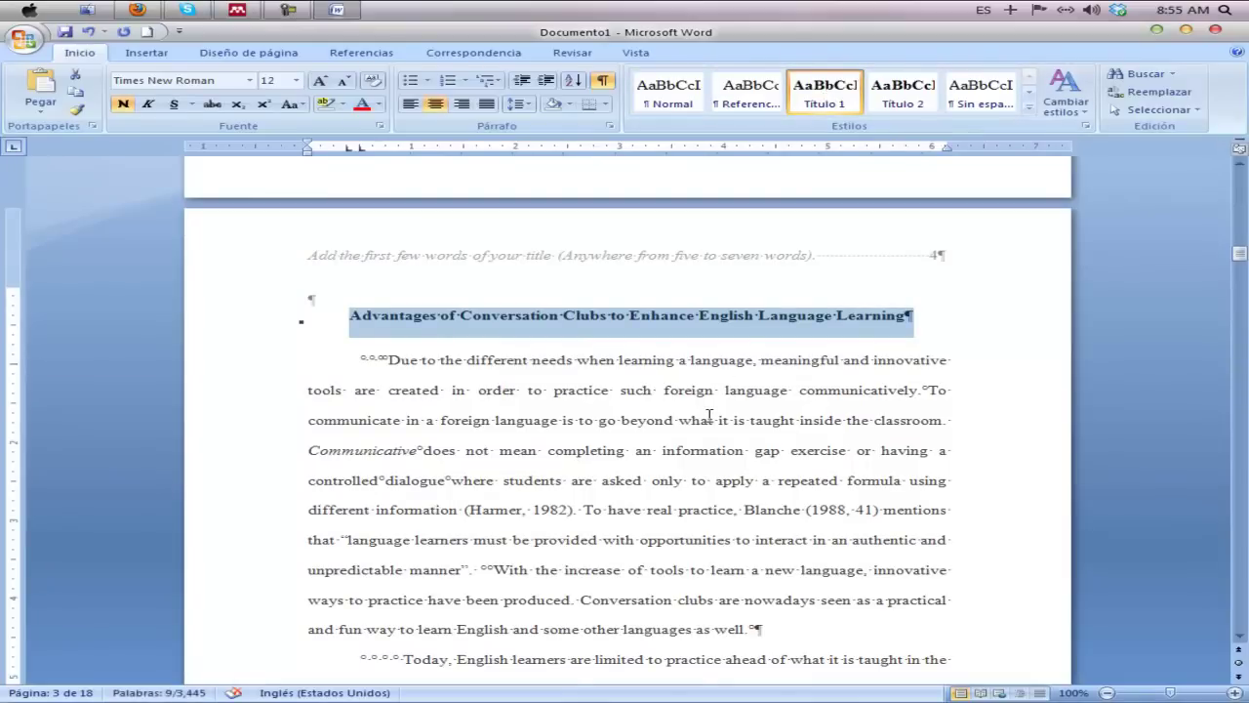
{"action": "left_click", "coordinate": [667, 402]}
Step: Apply the Título 2 style to the Authentic Conversations heading
{"action": "scroll", "coordinate": [666, 402], "scroll_direction": "down", "scroll_amount": 4}
{"action": "scroll", "coordinate": [663, 399], "scroll_direction": "down", "scroll_amount": 7}
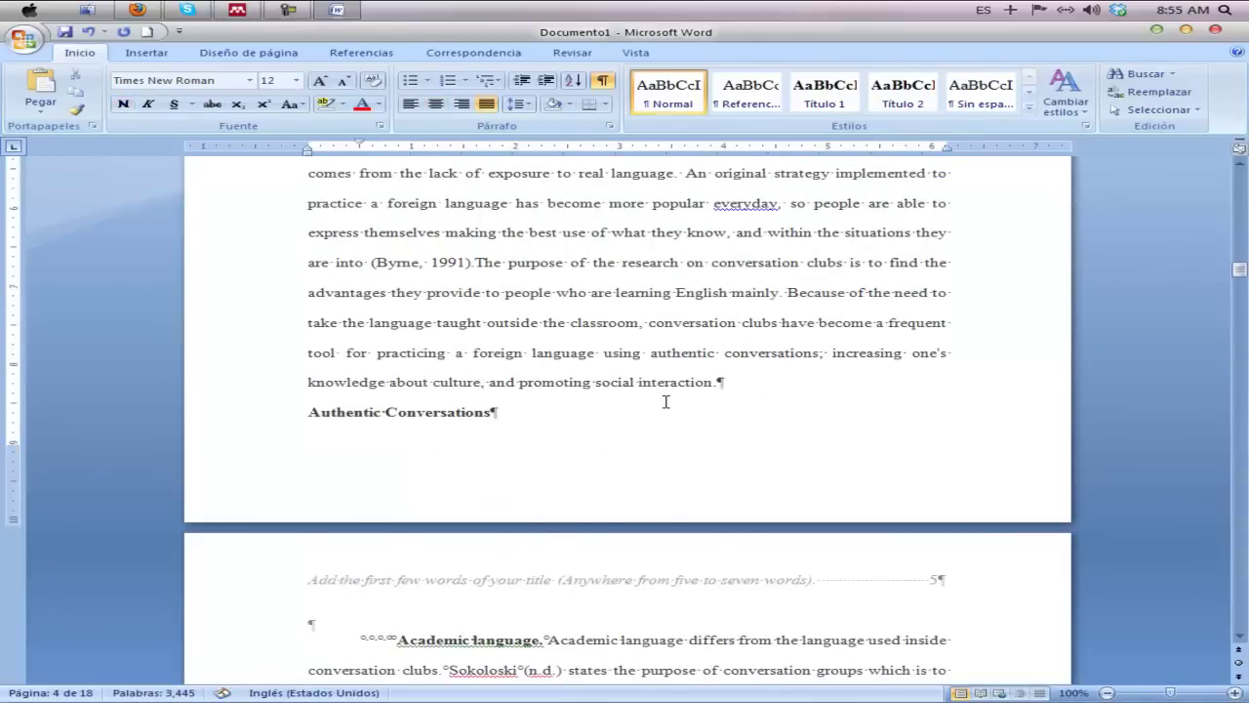
{"action": "scroll", "coordinate": [517, 347], "scroll_direction": "up", "scroll_amount": 1}
{"action": "left_click_drag", "start_coordinate": [308, 336], "coordinate": [495, 337]}
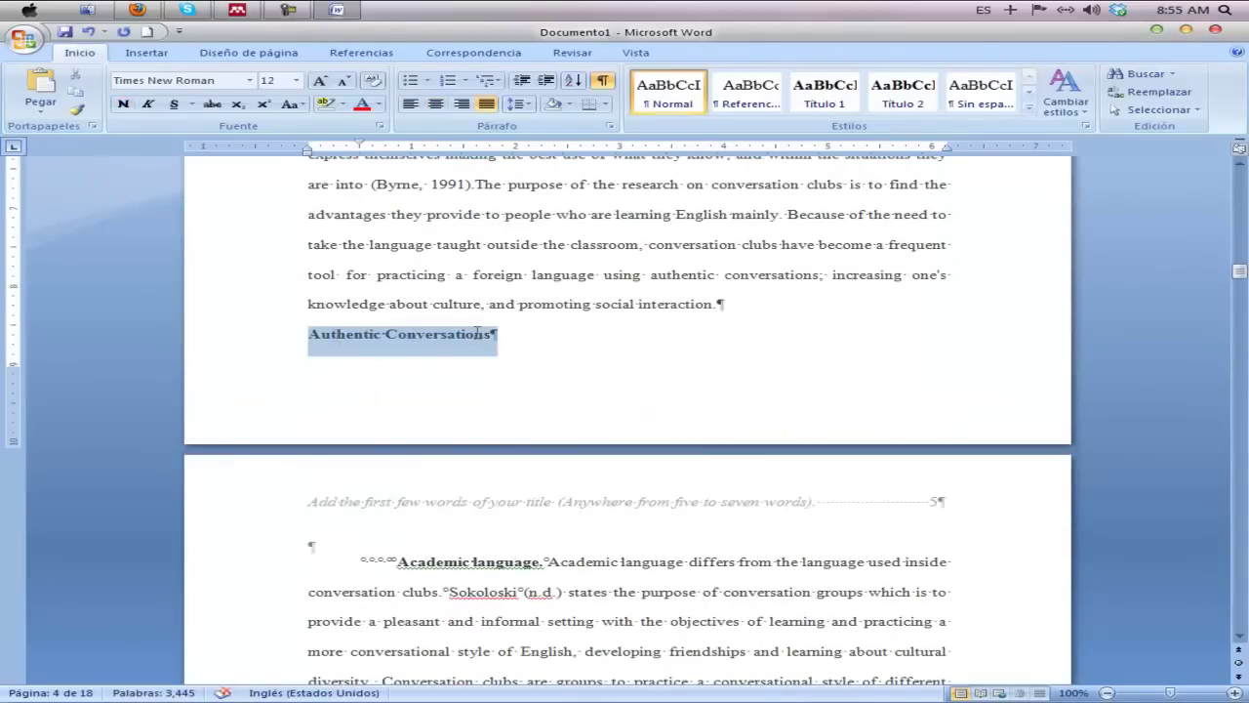
{"action": "left_click", "coordinate": [898, 91]}
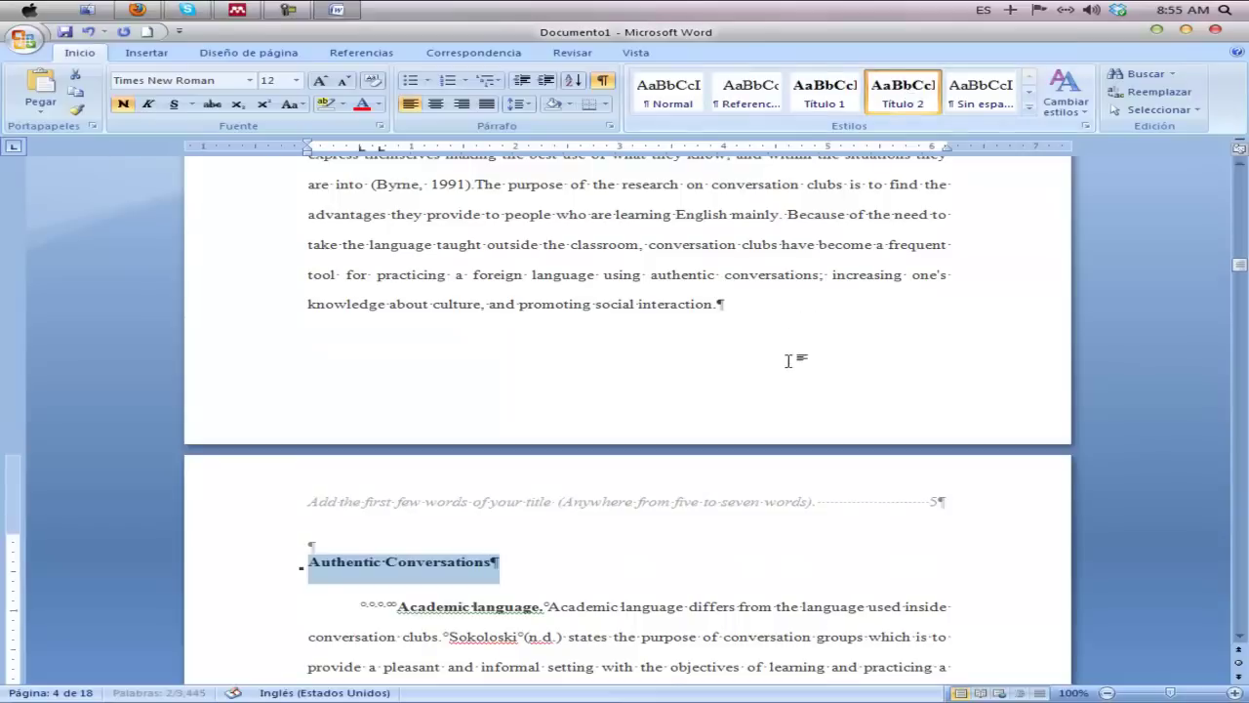
{"action": "left_click", "coordinate": [692, 337]}
{"action": "scroll", "coordinate": [706, 389], "scroll_direction": "down", "scroll_amount": 3}
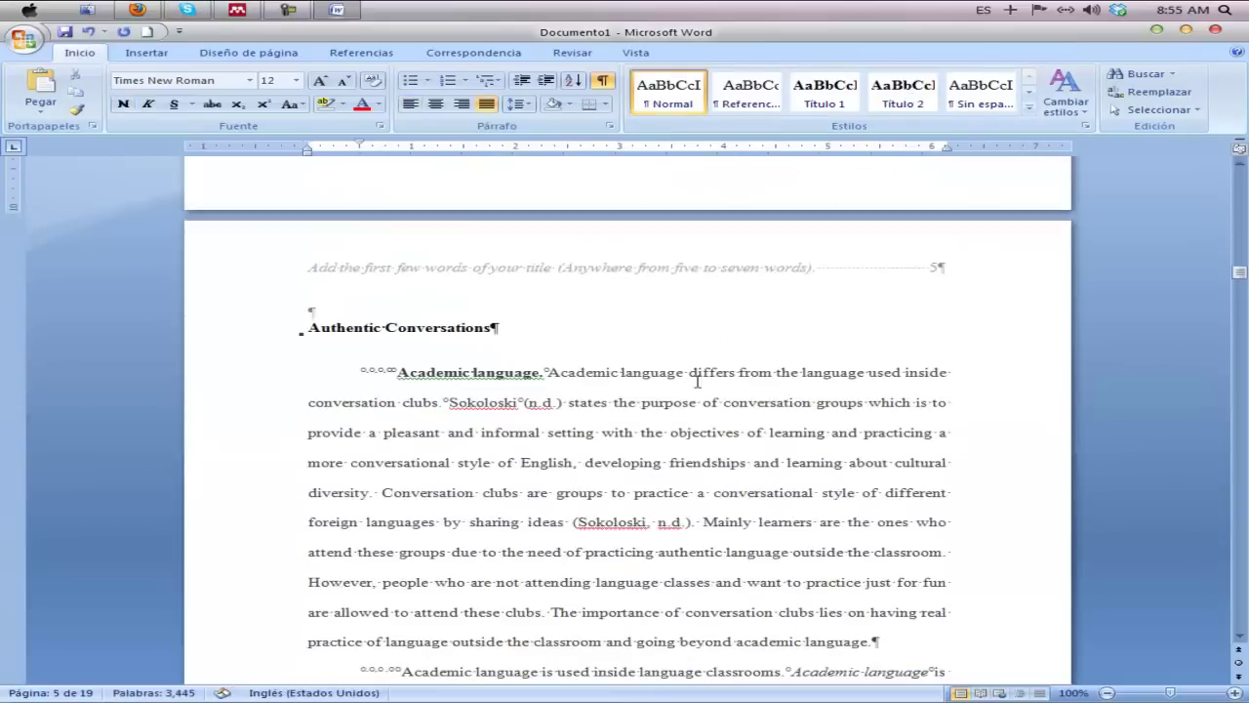
{"action": "left_click_drag", "start_coordinate": [397, 294], "coordinate": [539, 294]}
{"action": "key", "text": "alt+o"}
{"action": "key", "text": "l"}
{"action": "key", "text": "Escape"}
{"action": "scroll", "coordinate": [614, 357], "scroll_direction": "up", "scroll_amount": 6}
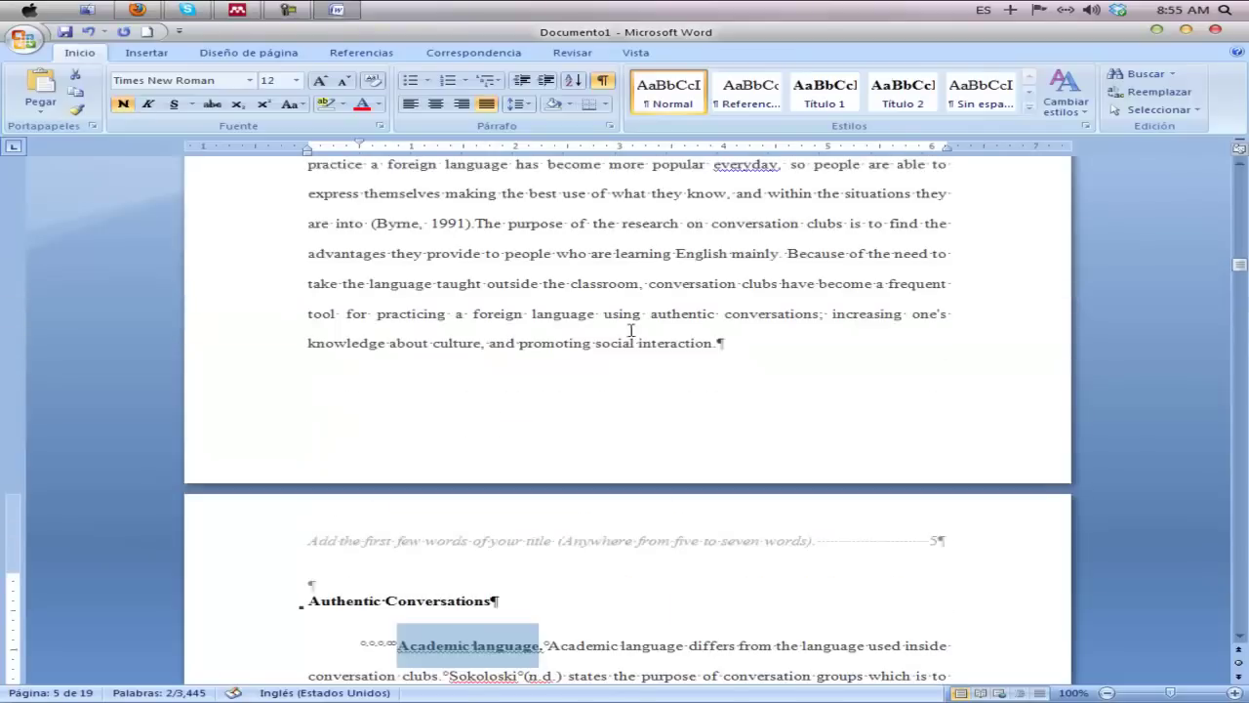
{"action": "scroll", "coordinate": [634, 321], "scroll_direction": "down", "scroll_amount": 4}
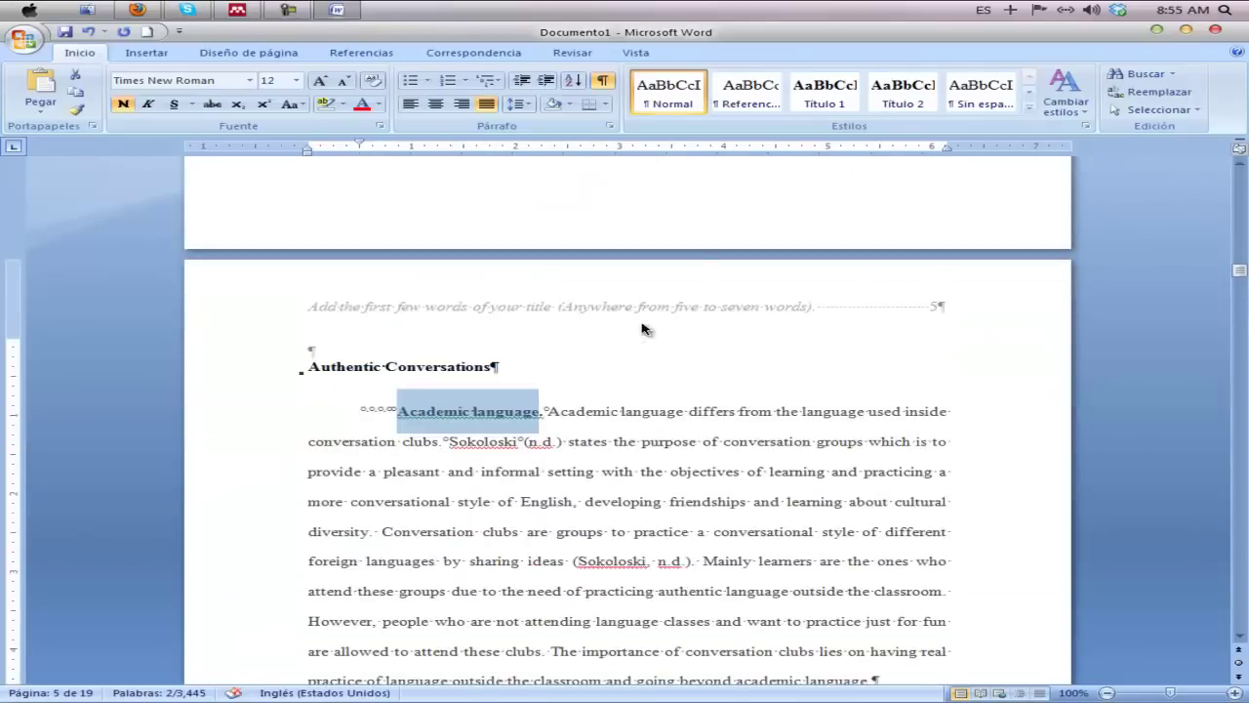
Step: Apply the Título 2 style to the Culture Competence heading
{"action": "scroll", "coordinate": [706, 366], "scroll_direction": "down", "scroll_amount": 12}
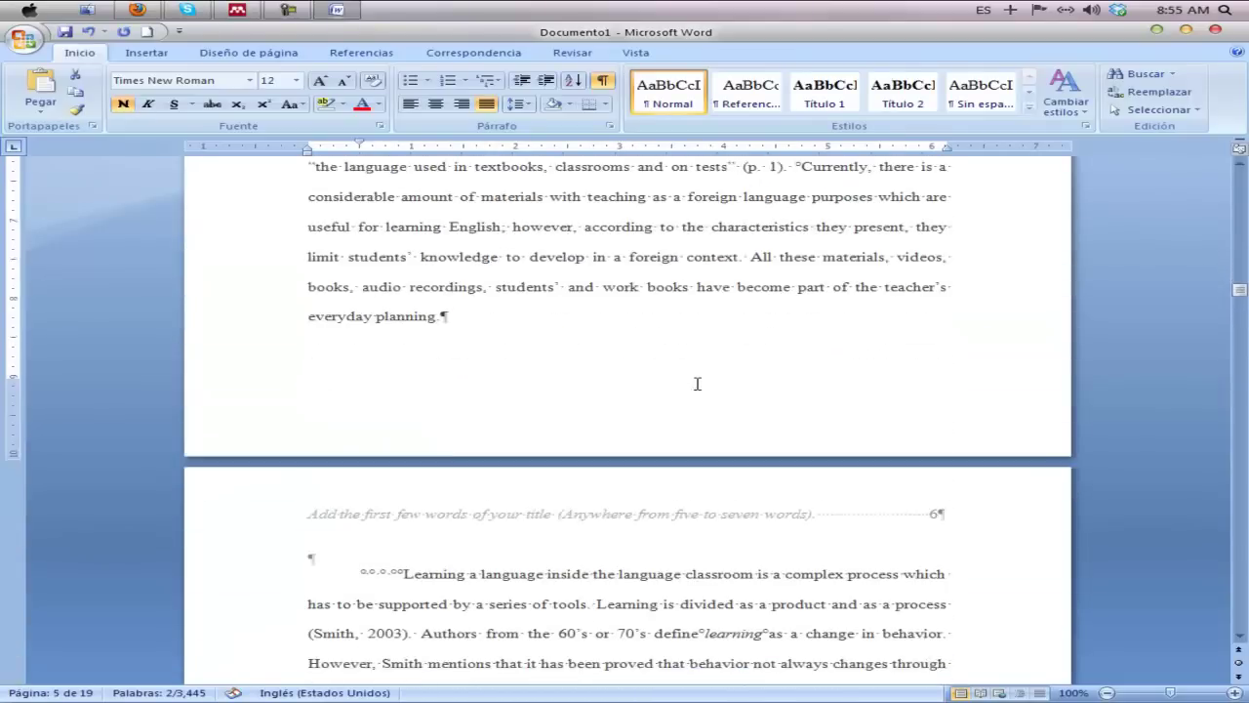
{"action": "scroll", "coordinate": [690, 391], "scroll_direction": "down", "scroll_amount": 12}
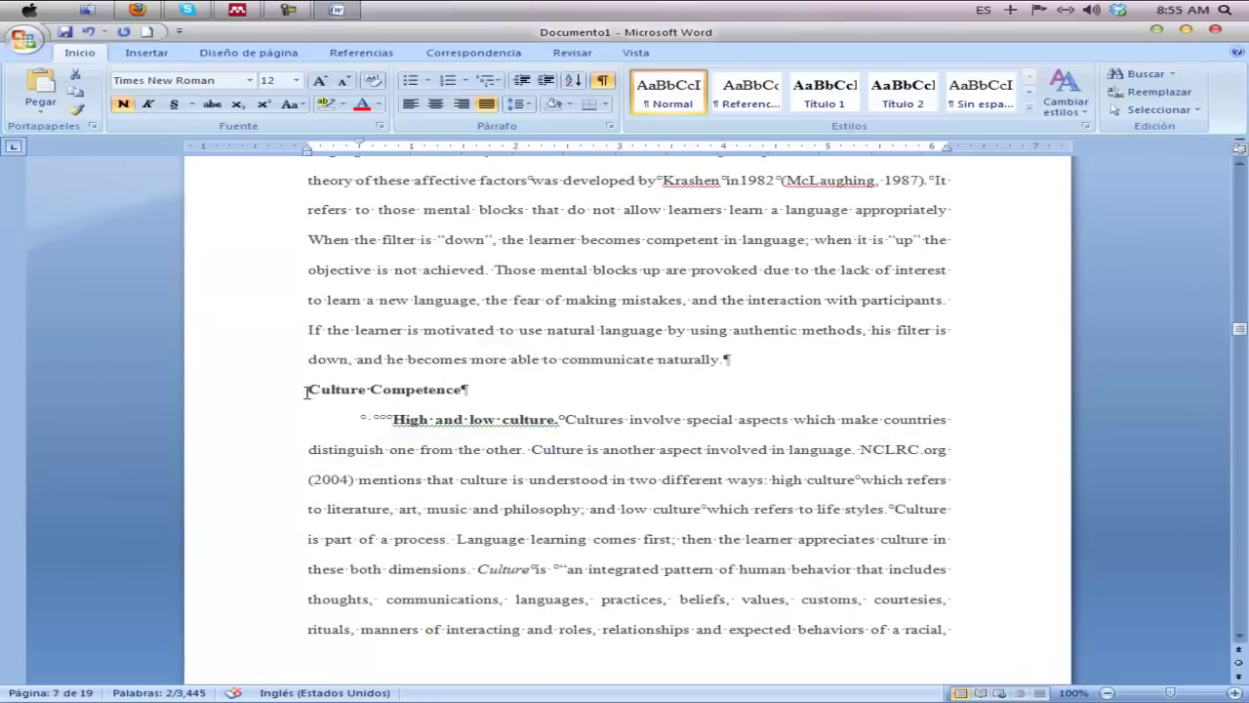
{"action": "left_click", "coordinate": [304, 391]}
Step: Remove the first-line indent from the Promoting Social Interaction heading and apply the Título 2 style to it
{"action": "scroll", "coordinate": [717, 485], "scroll_direction": "down", "scroll_amount": 10}
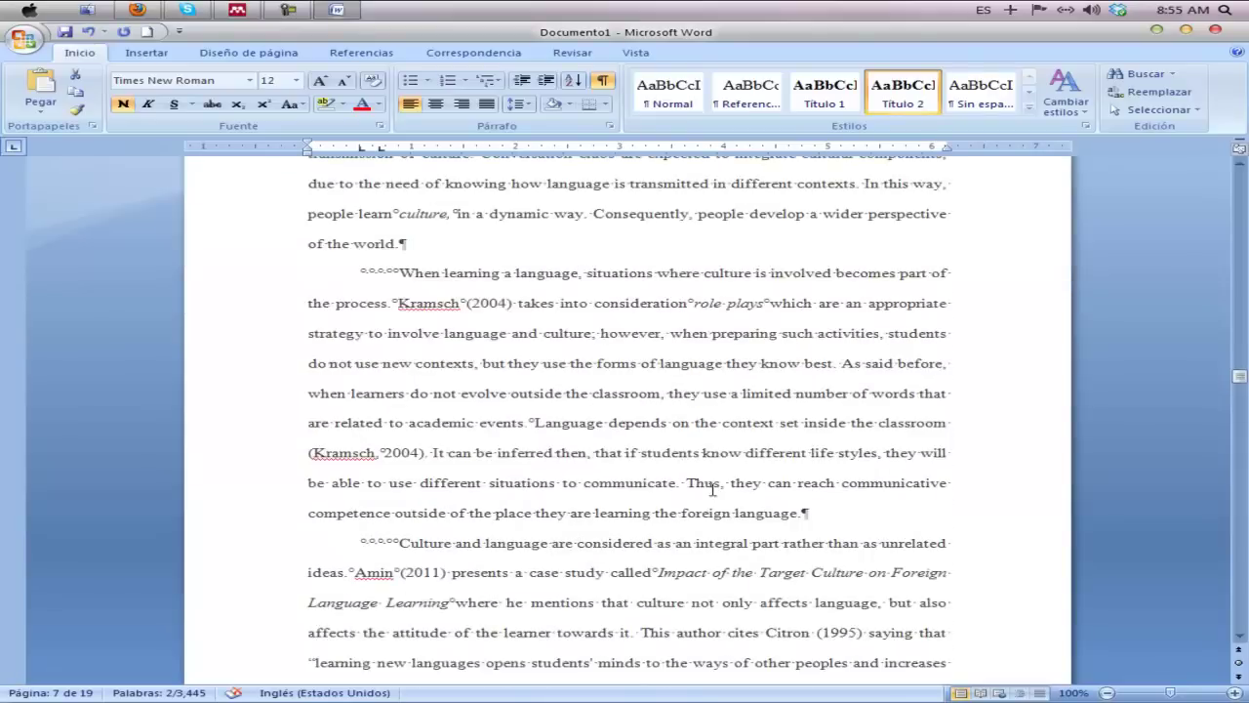
{"action": "scroll", "coordinate": [713, 488], "scroll_direction": "down", "scroll_amount": 7}
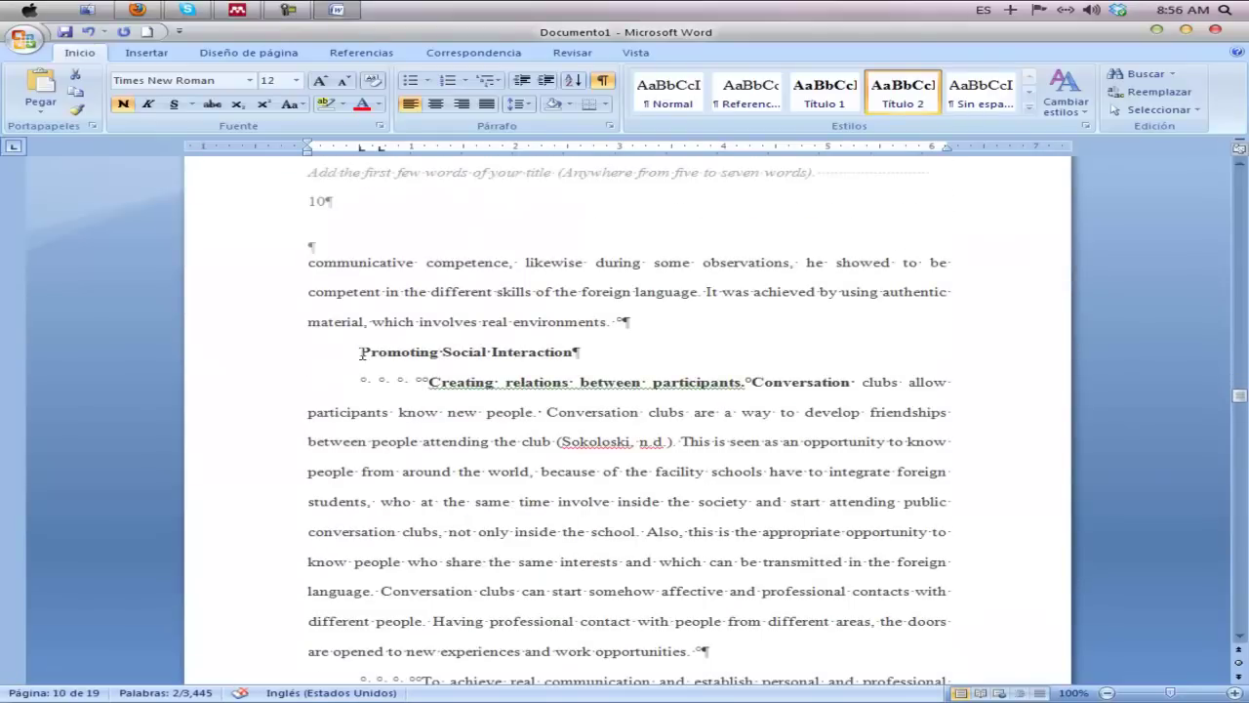
{"action": "left_click", "coordinate": [361, 352]}
{"action": "left_click_drag", "start_coordinate": [360, 146], "coordinate": [308, 149]}
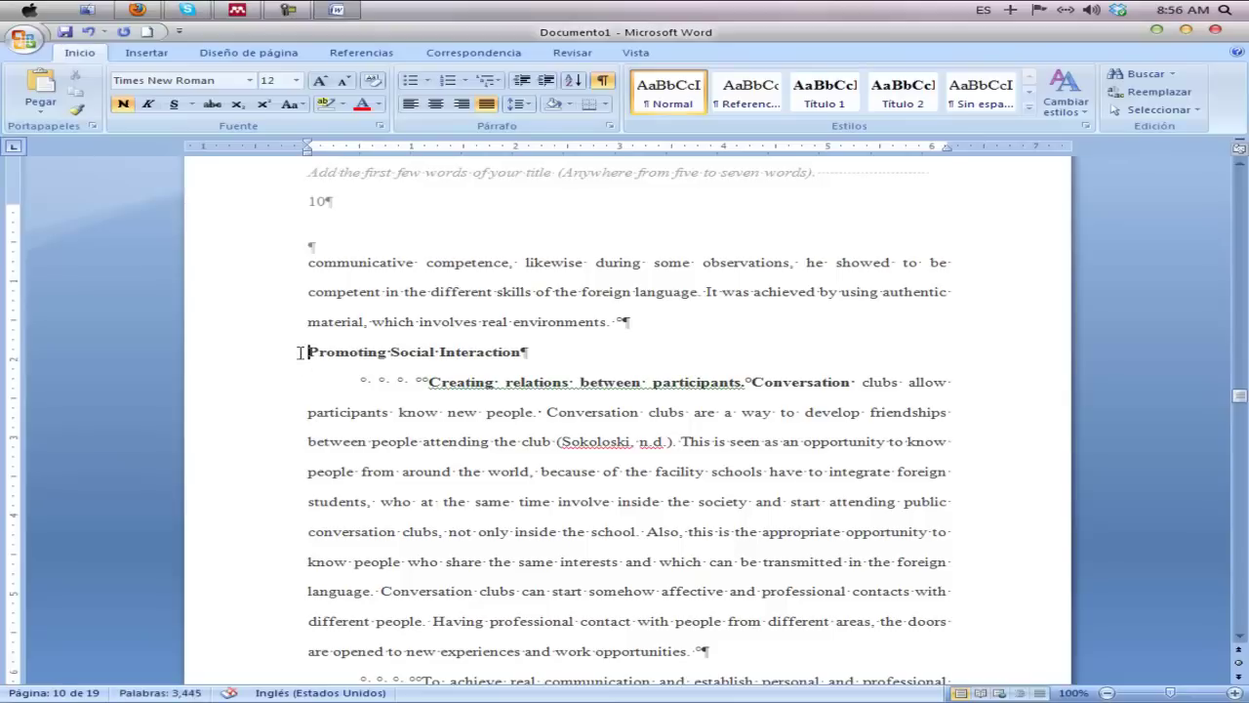
{"action": "left_click_drag", "start_coordinate": [308, 352], "coordinate": [530, 353]}
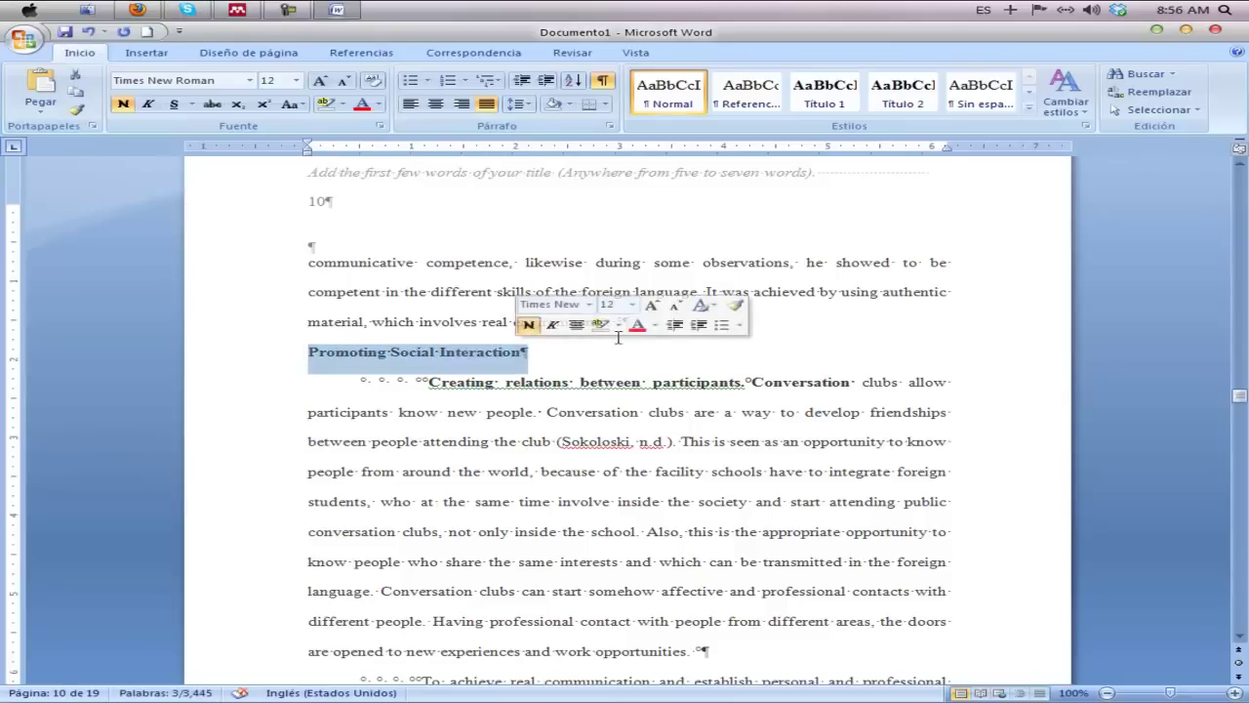
{"action": "left_click", "coordinate": [882, 107]}
Step: Hide the paragraph marks and other formatting symbols in the document
{"action": "scroll", "coordinate": [668, 429], "scroll_direction": "down", "scroll_amount": 10}
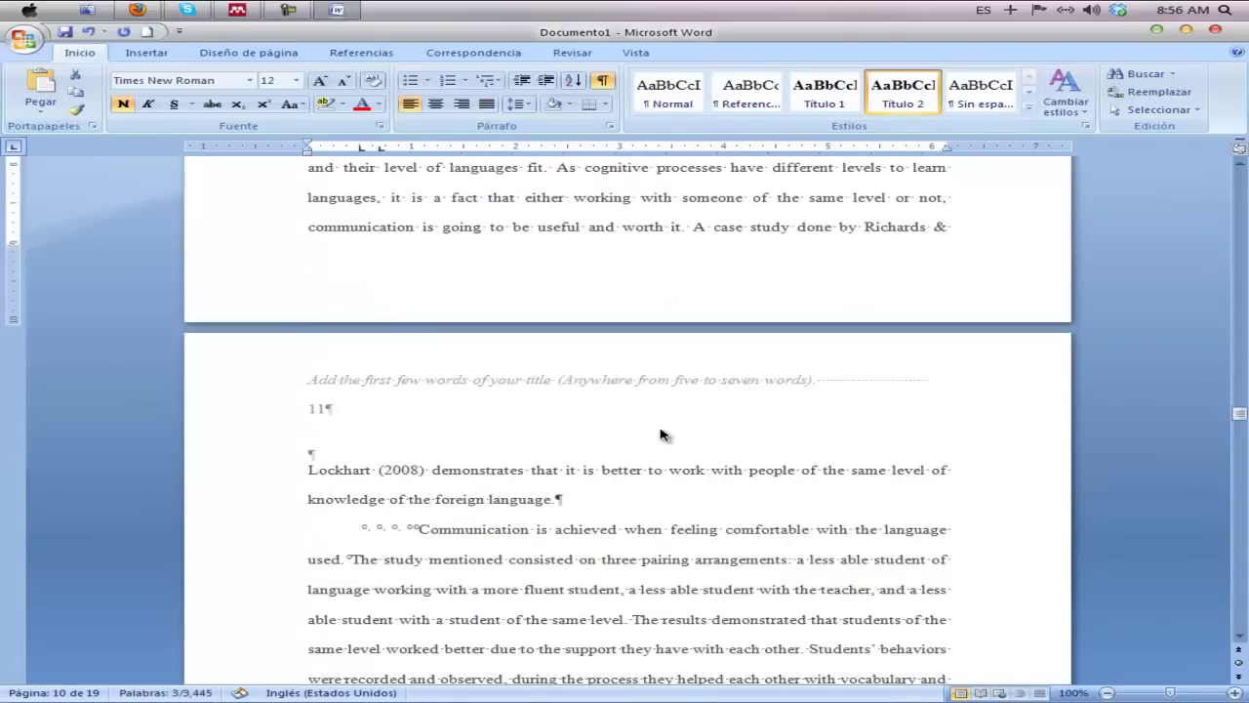
{"action": "scroll", "coordinate": [663, 428], "scroll_direction": "down", "scroll_amount": 4}
{"action": "scroll", "coordinate": [459, 351], "scroll_direction": "down", "scroll_amount": 5}
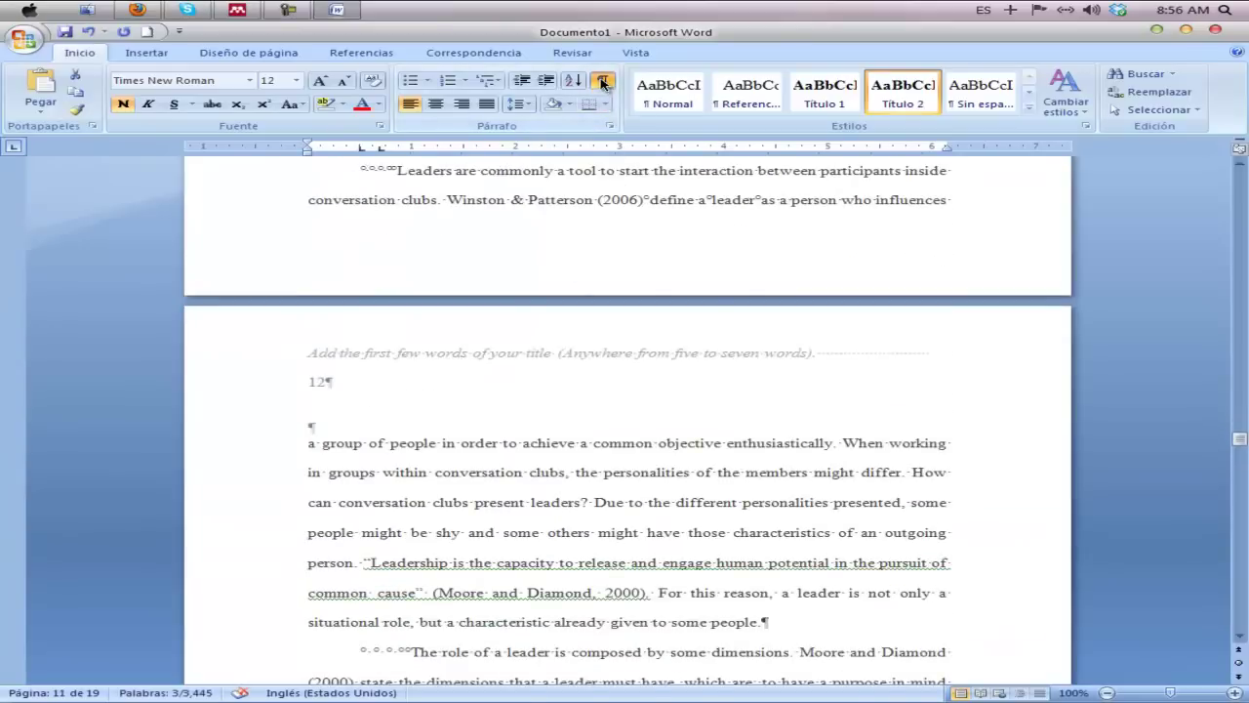
{"action": "left_click", "coordinate": [604, 80]}
Step: Delete the empty line above the Research Questions heading and apply the Título 2 style to the heading
{"action": "scroll", "coordinate": [605, 473], "scroll_direction": "down", "scroll_amount": 5}
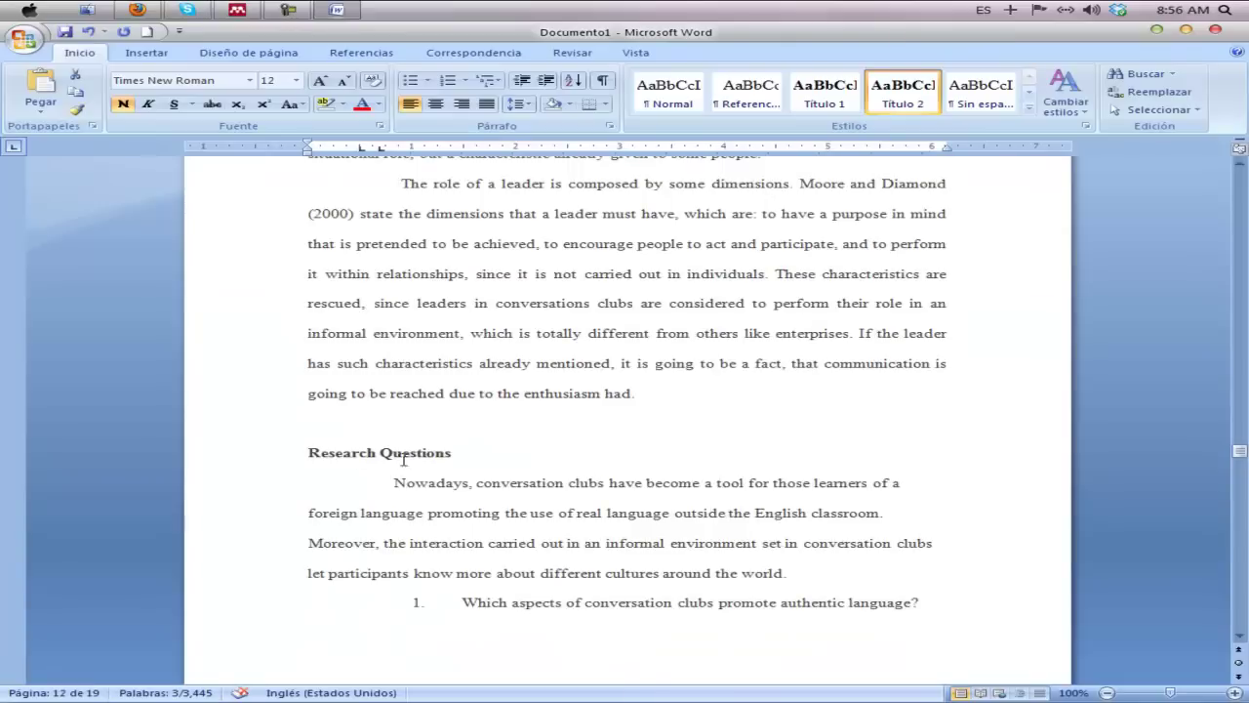
{"action": "left_click", "coordinate": [313, 422]}
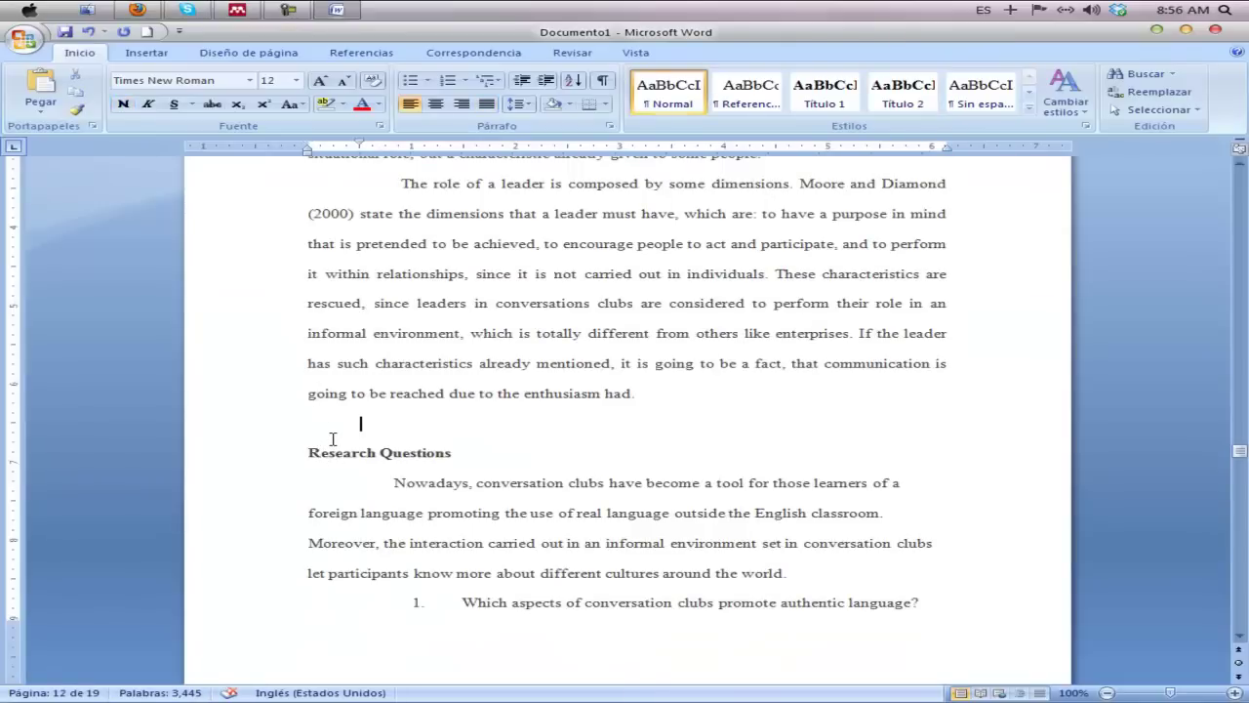
{"action": "key", "text": "BackSpace"}
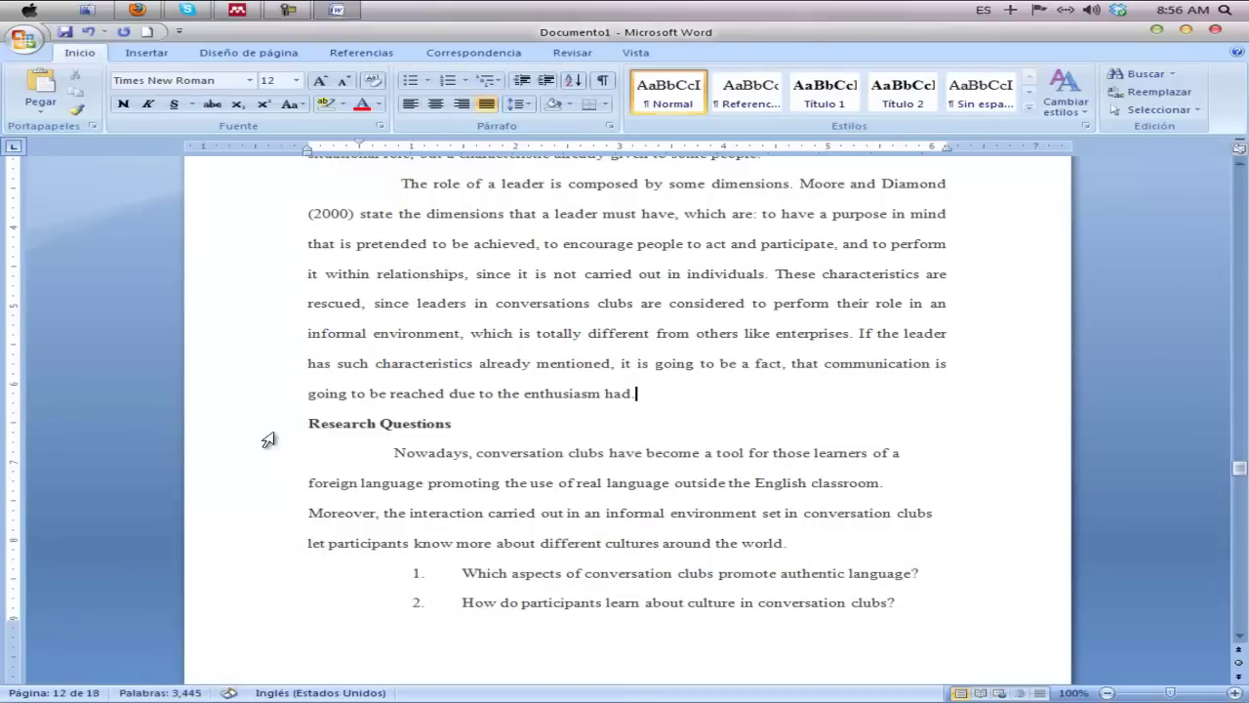
{"action": "left_click_drag", "start_coordinate": [308, 422], "coordinate": [459, 430]}
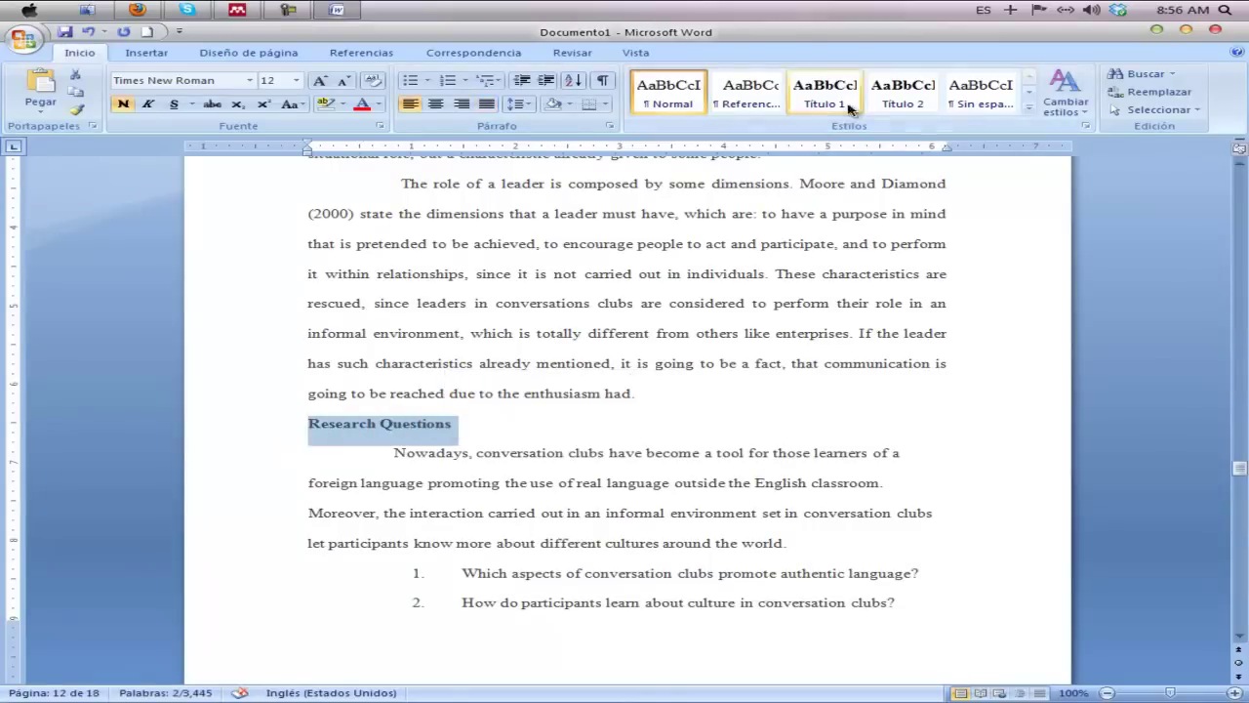
{"action": "left_click", "coordinate": [899, 100]}
{"action": "left_click", "coordinate": [622, 420]}
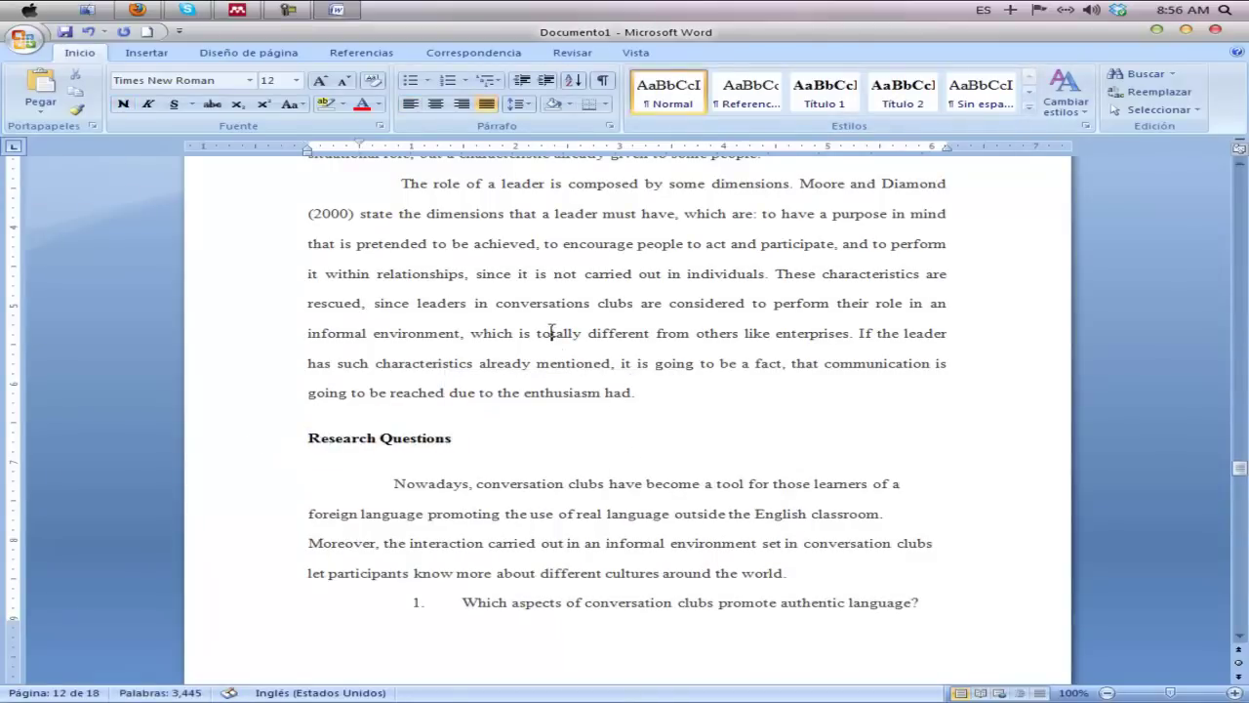
{"action": "left_click_drag", "start_coordinate": [538, 333], "coordinate": [586, 483]}
{"action": "left_click", "coordinate": [830, 413]}
Step: Apply the Título 1 style to the Method heading
{"action": "scroll", "coordinate": [692, 452], "scroll_direction": "down", "scroll_amount": 5}
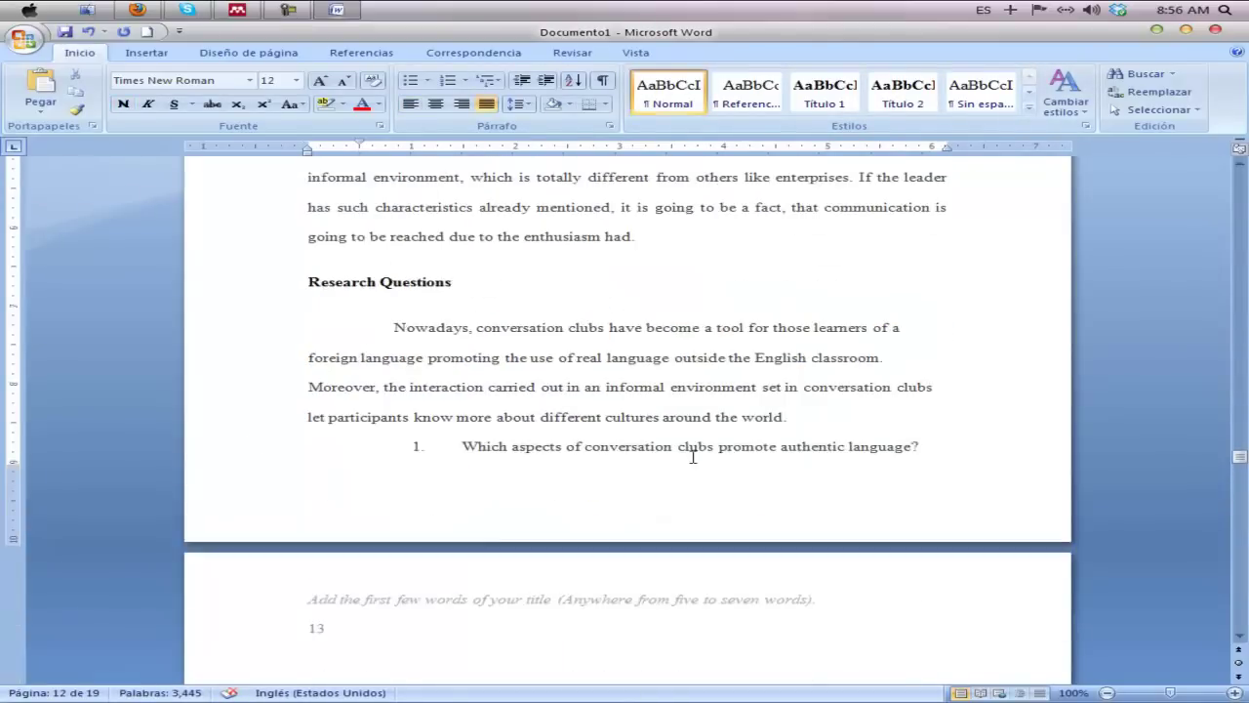
{"action": "scroll", "coordinate": [680, 458], "scroll_direction": "down", "scroll_amount": 3}
{"action": "left_click_drag", "start_coordinate": [594, 324], "coordinate": [668, 325]}
{"action": "left_click", "coordinate": [822, 97]}
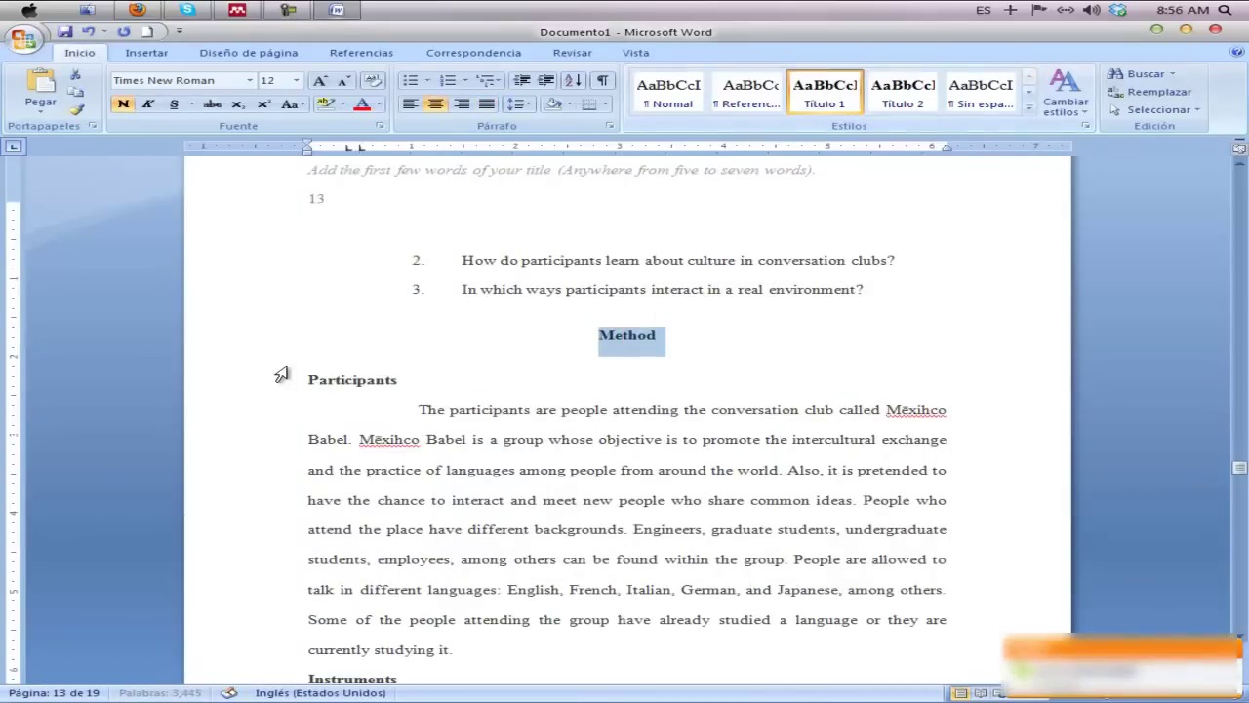
Step: Apply the Título 2 style to the Participants and Instruments headings in the Method section
{"action": "left_click_drag", "start_coordinate": [309, 380], "coordinate": [403, 385]}
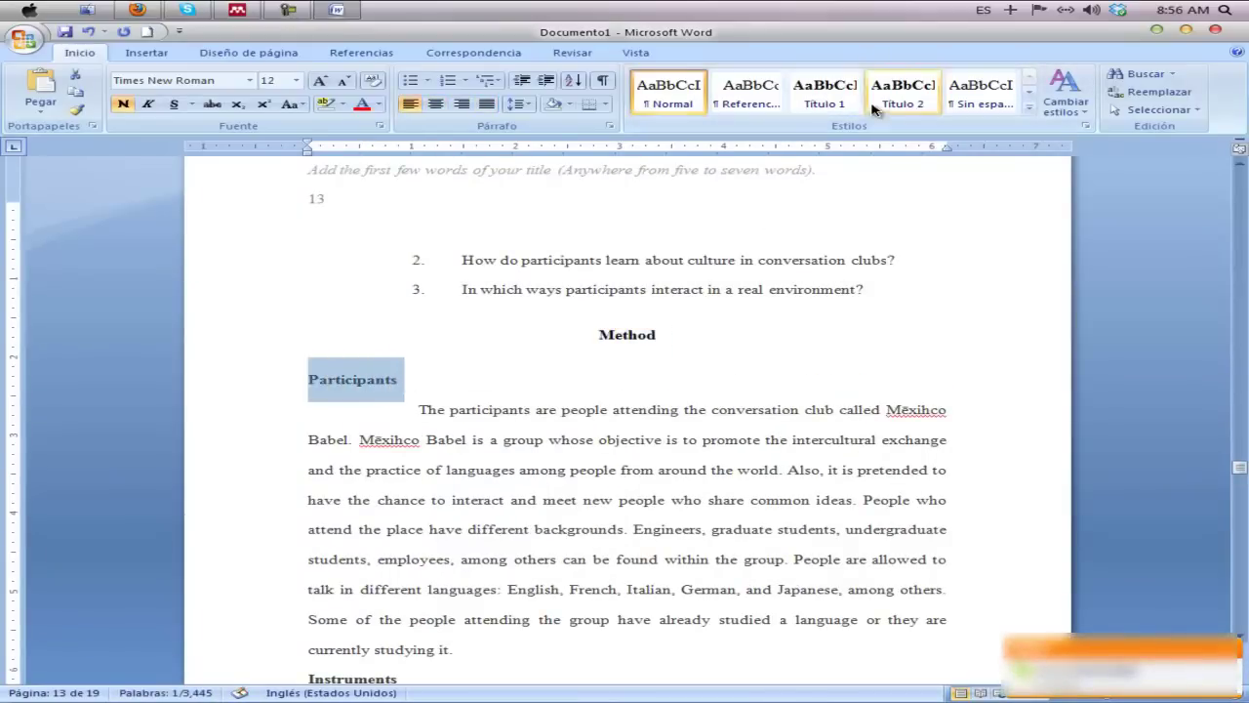
{"action": "left_click", "coordinate": [903, 92]}
{"action": "scroll", "coordinate": [488, 410], "scroll_direction": "down", "scroll_amount": 5}
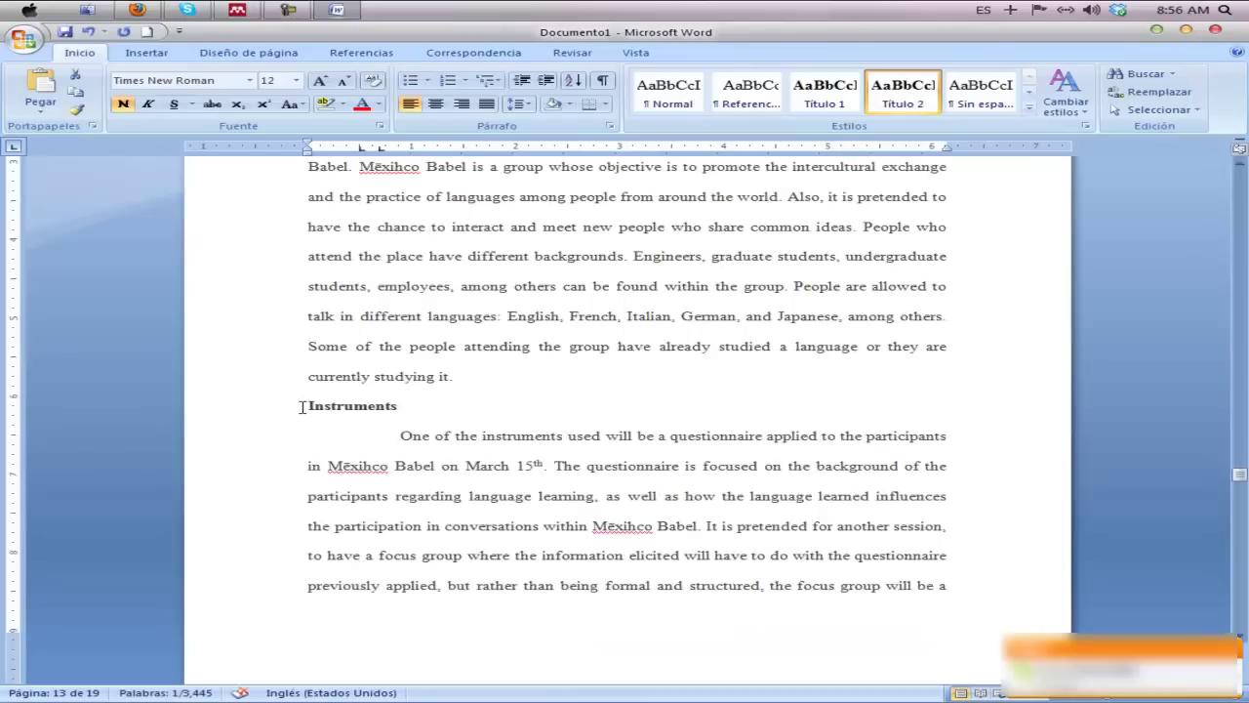
{"action": "left_click_drag", "start_coordinate": [303, 406], "coordinate": [406, 408]}
{"action": "left_click", "coordinate": [903, 93]}
Step: Apply the Título 2 style to the Procedure / Research Design heading
{"action": "scroll", "coordinate": [679, 427], "scroll_direction": "down", "scroll_amount": 3}
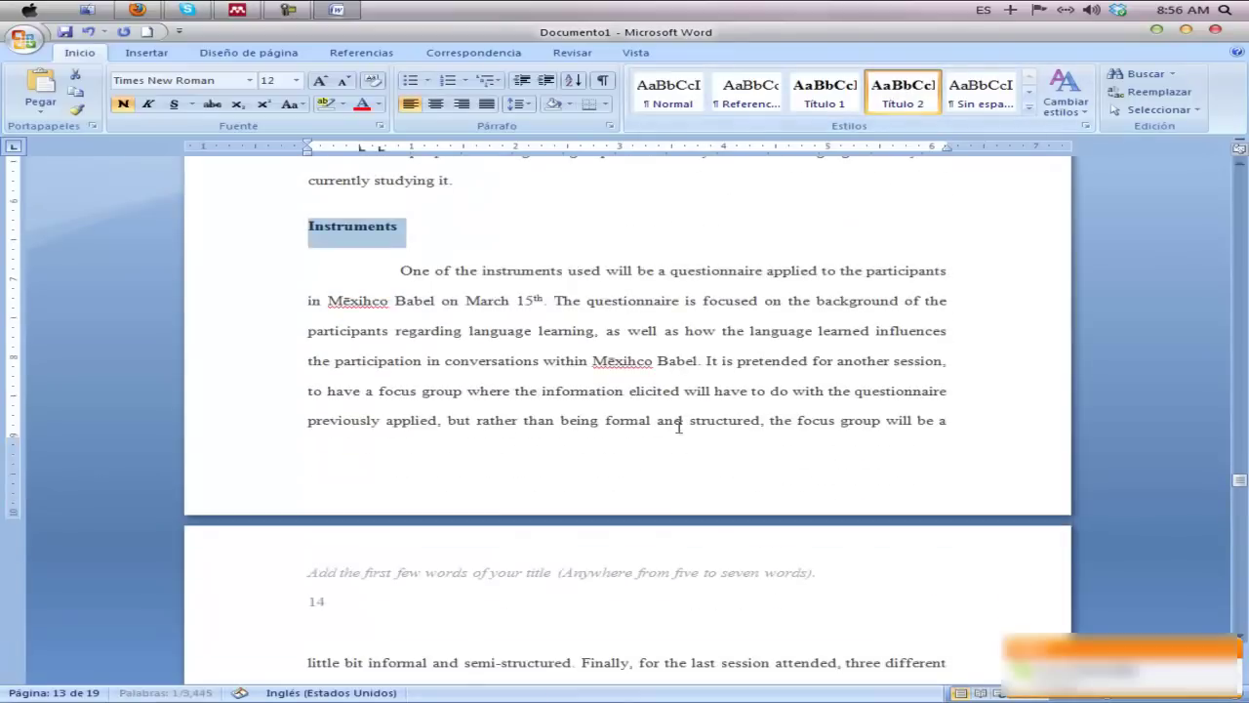
{"action": "scroll", "coordinate": [479, 508], "scroll_direction": "down", "scroll_amount": 6}
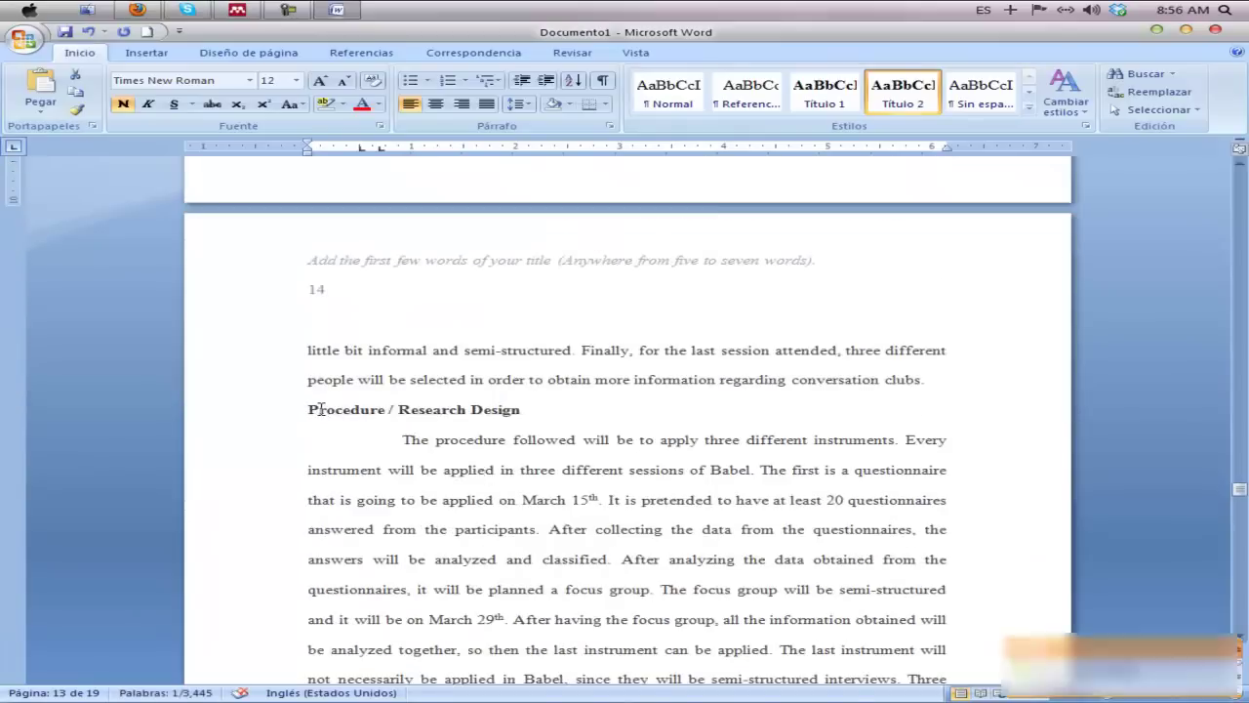
{"action": "left_click_drag", "start_coordinate": [308, 410], "coordinate": [522, 411]}
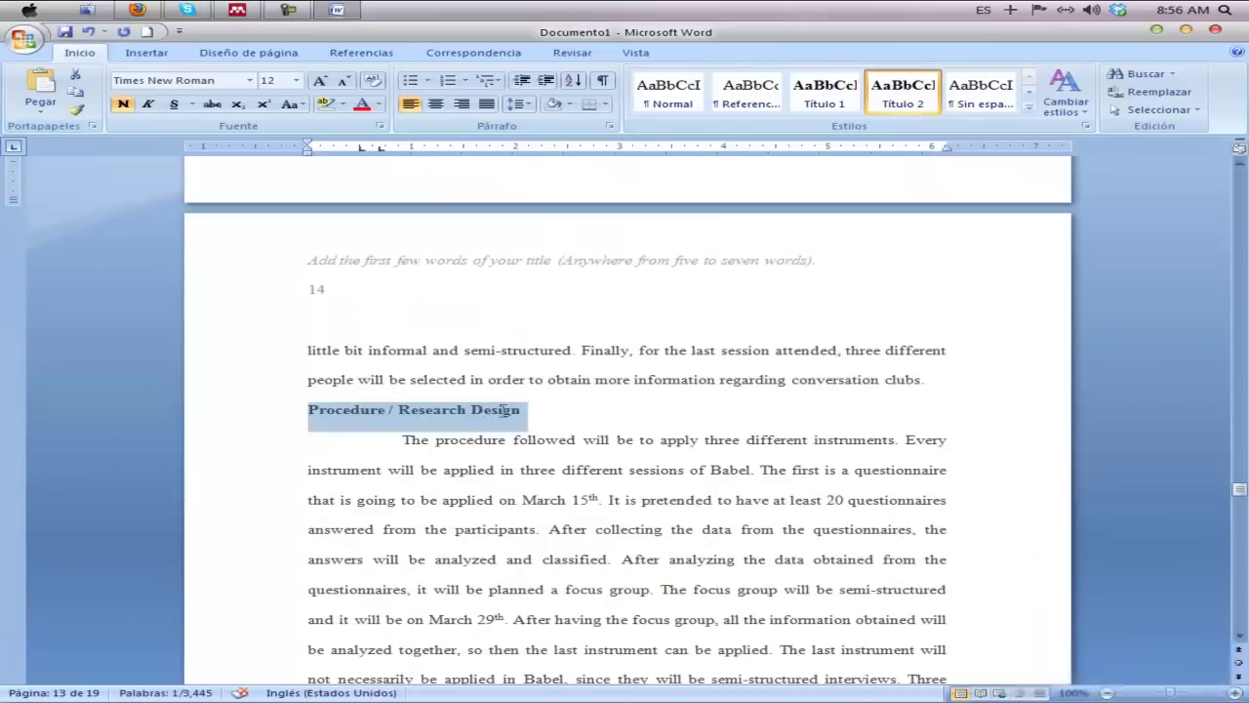
{"action": "left_click", "coordinate": [903, 93]}
{"action": "left_click", "coordinate": [315, 398]}
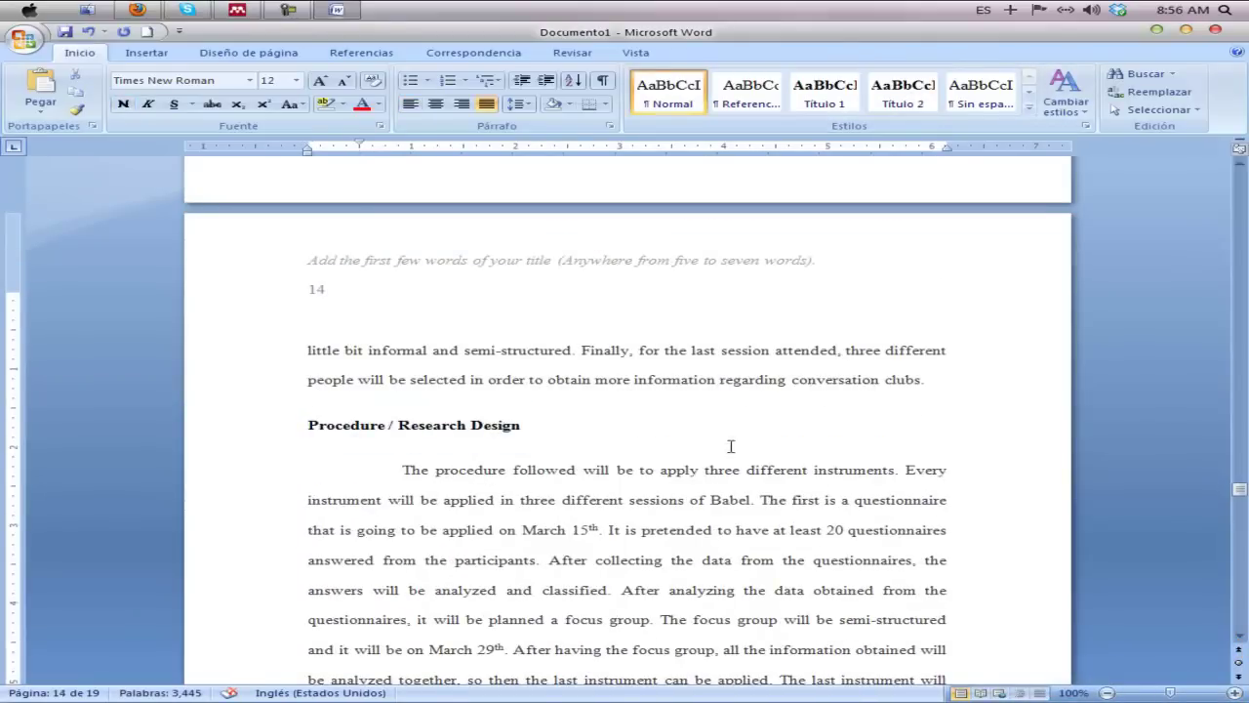
Step: Apply the Título 1 style to the Results and Discussion heading
{"action": "scroll", "coordinate": [730, 446], "scroll_direction": "down", "scroll_amount": 15}
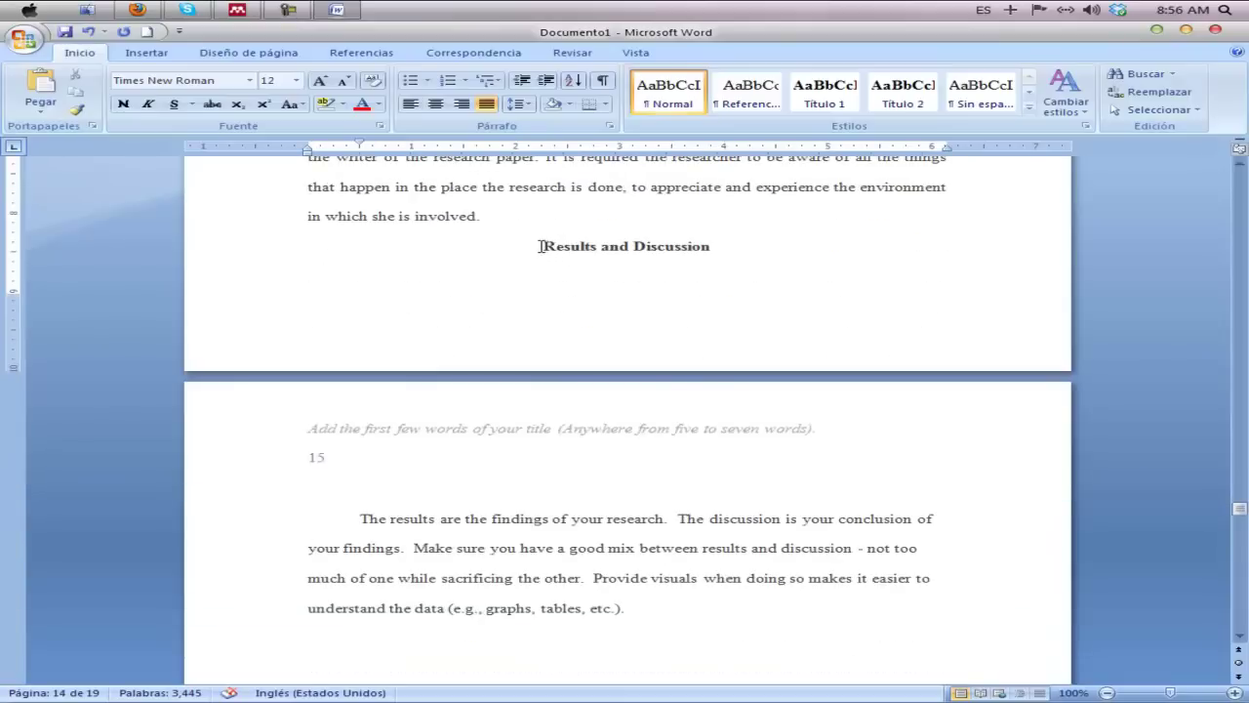
{"action": "left_click", "coordinate": [708, 246], "text": "shift"}
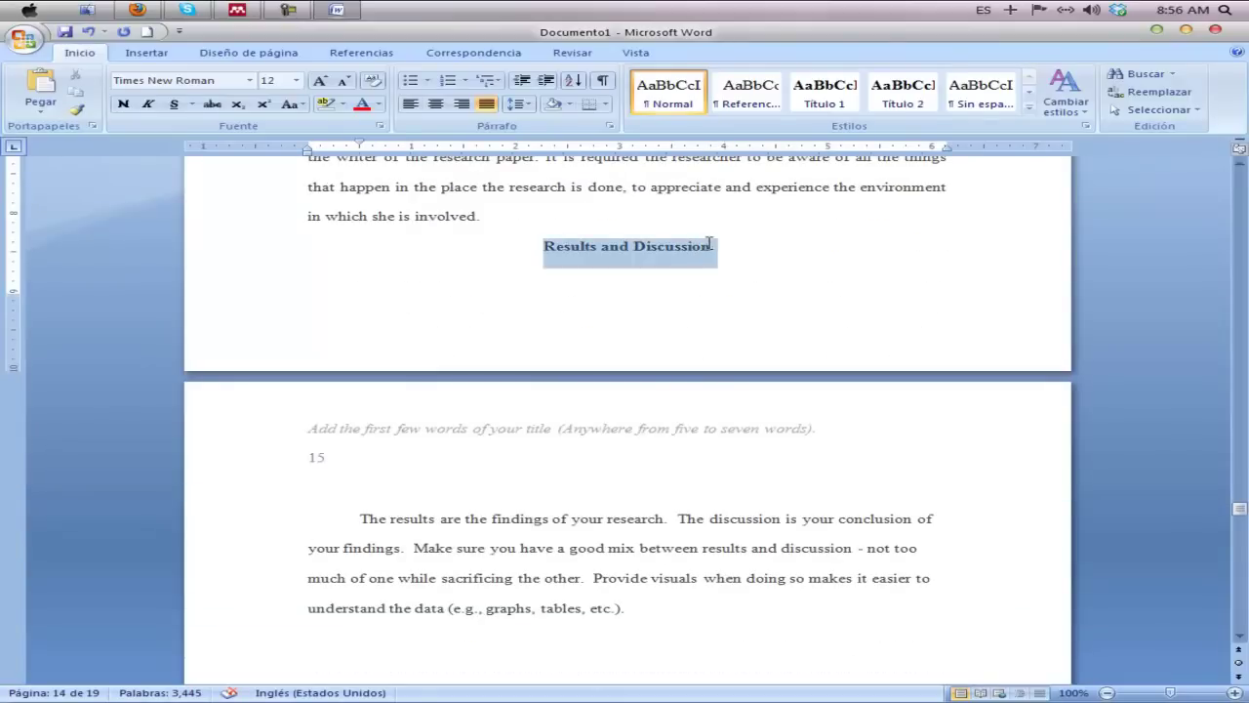
{"action": "left_click", "coordinate": [907, 93]}
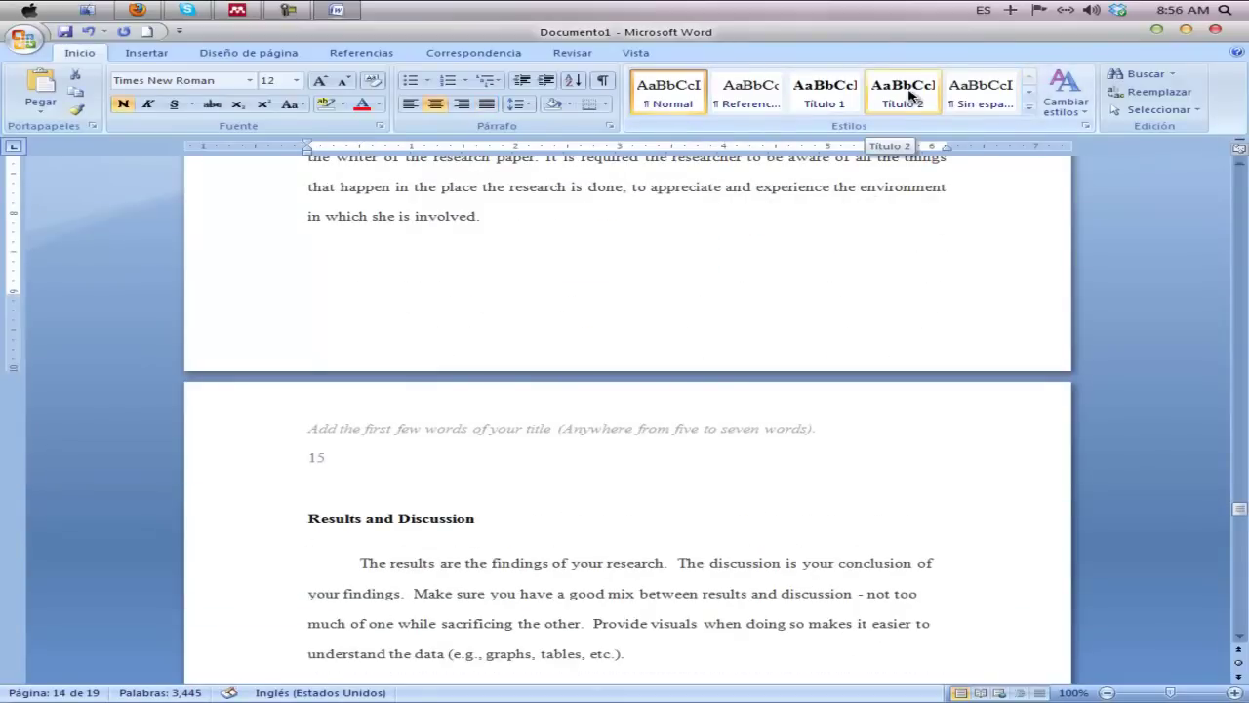
{"action": "key", "text": "ctrl+z"}
{"action": "left_click", "coordinate": [830, 100]}
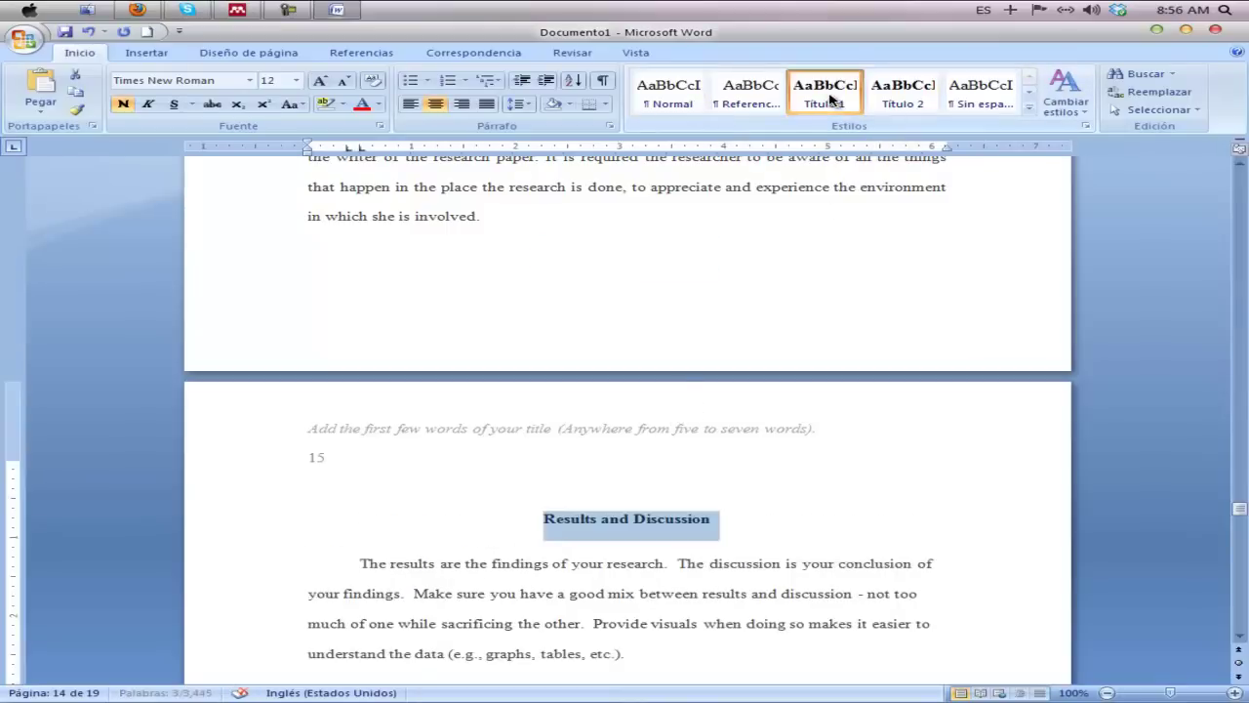
{"action": "scroll", "coordinate": [680, 452], "scroll_direction": "down", "scroll_amount": 3}
{"action": "scroll", "coordinate": [635, 401], "scroll_direction": "up", "scroll_amount": 4}
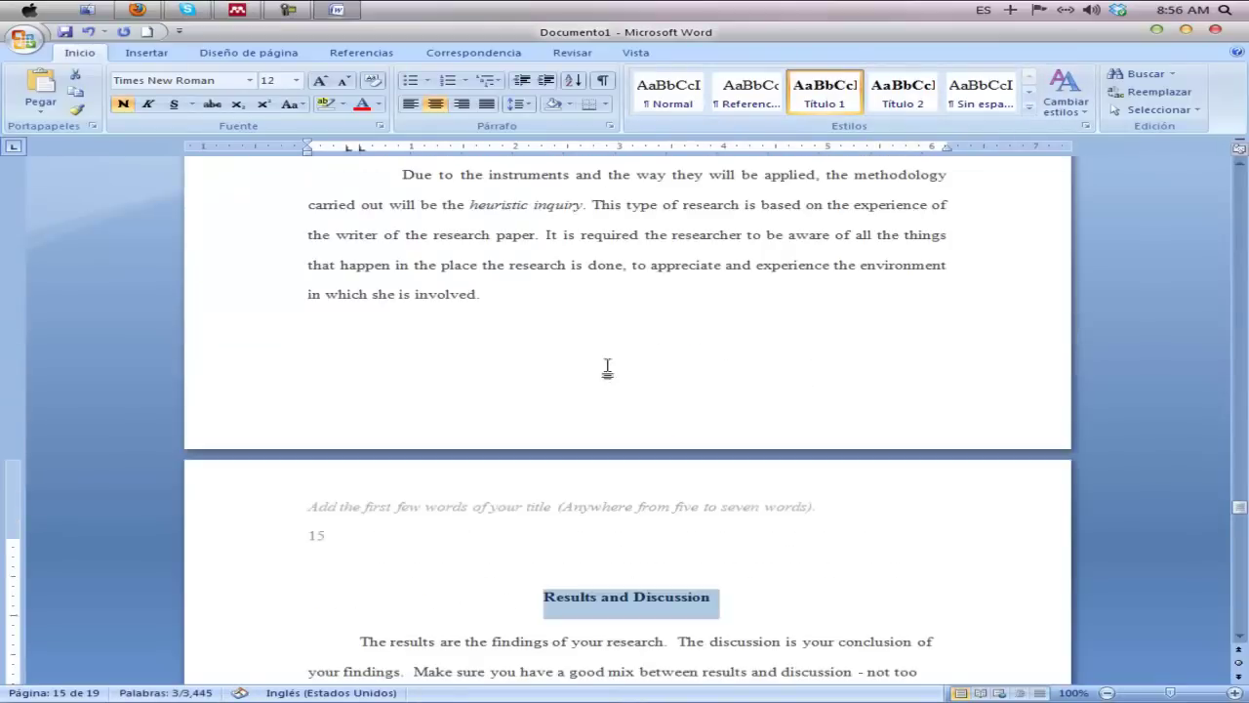
{"action": "left_click", "coordinate": [596, 348]}
Step: Apply the Título 1 style to the References heading
{"action": "scroll", "coordinate": [599, 354], "scroll_direction": "down", "scroll_amount": 4}
{"action": "scroll", "coordinate": [617, 459], "scroll_direction": "up", "scroll_amount": 6}
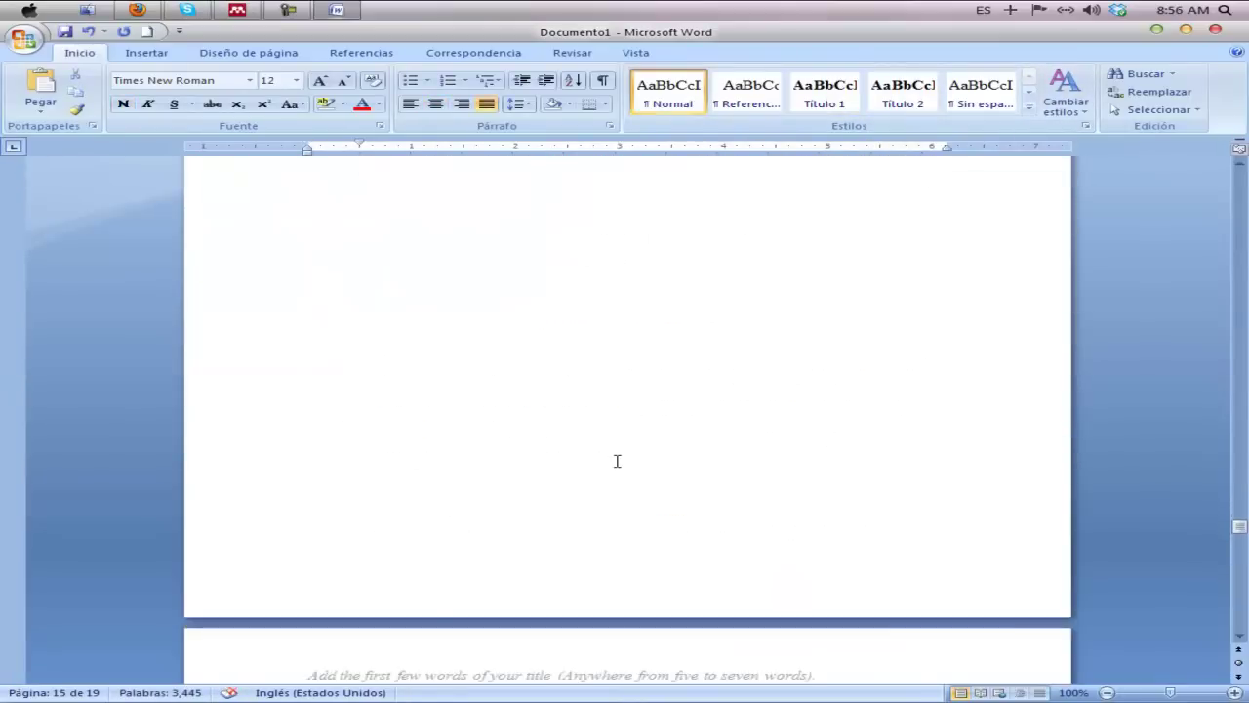
{"action": "scroll", "coordinate": [617, 461], "scroll_direction": "down", "scroll_amount": 5}
{"action": "left_click_drag", "start_coordinate": [613, 338], "coordinate": [699, 341]}
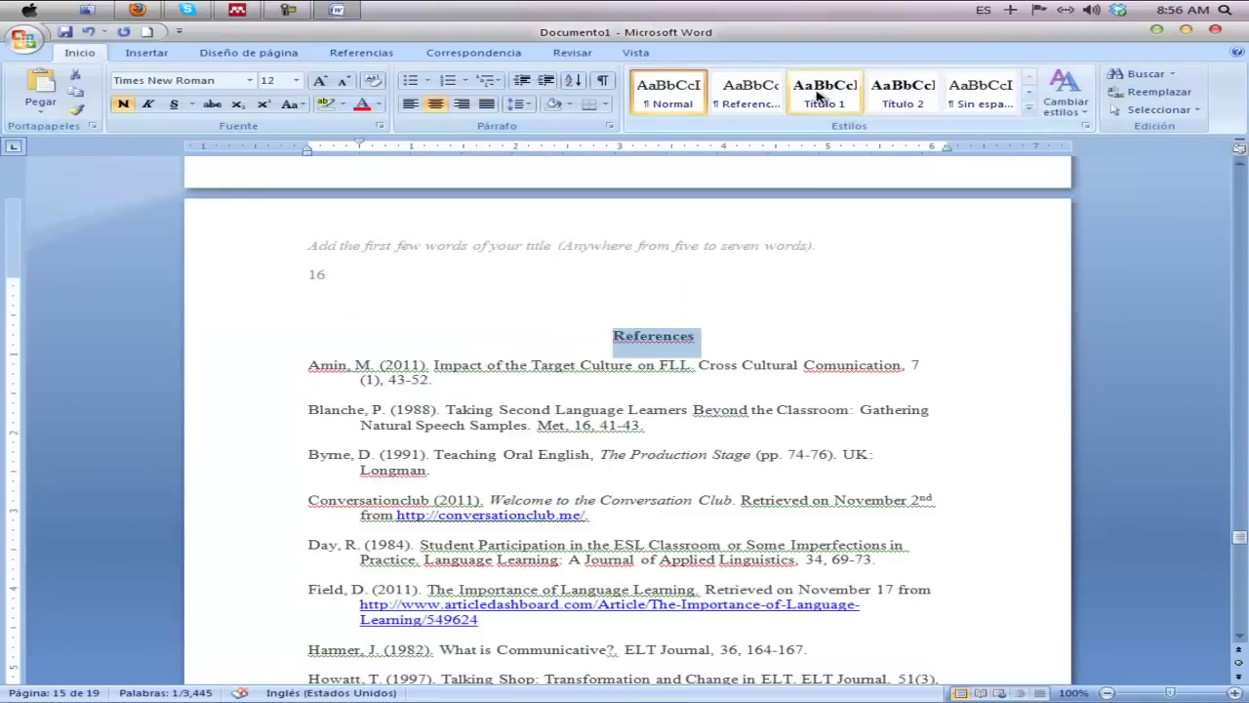
{"action": "left_click", "coordinate": [826, 92]}
Step: Apply the Título 1 style to the Appendix A and Appendix B headings
{"action": "scroll", "coordinate": [713, 371], "scroll_direction": "down", "scroll_amount": 10}
{"action": "scroll", "coordinate": [688, 424], "scroll_direction": "down", "scroll_amount": 15}
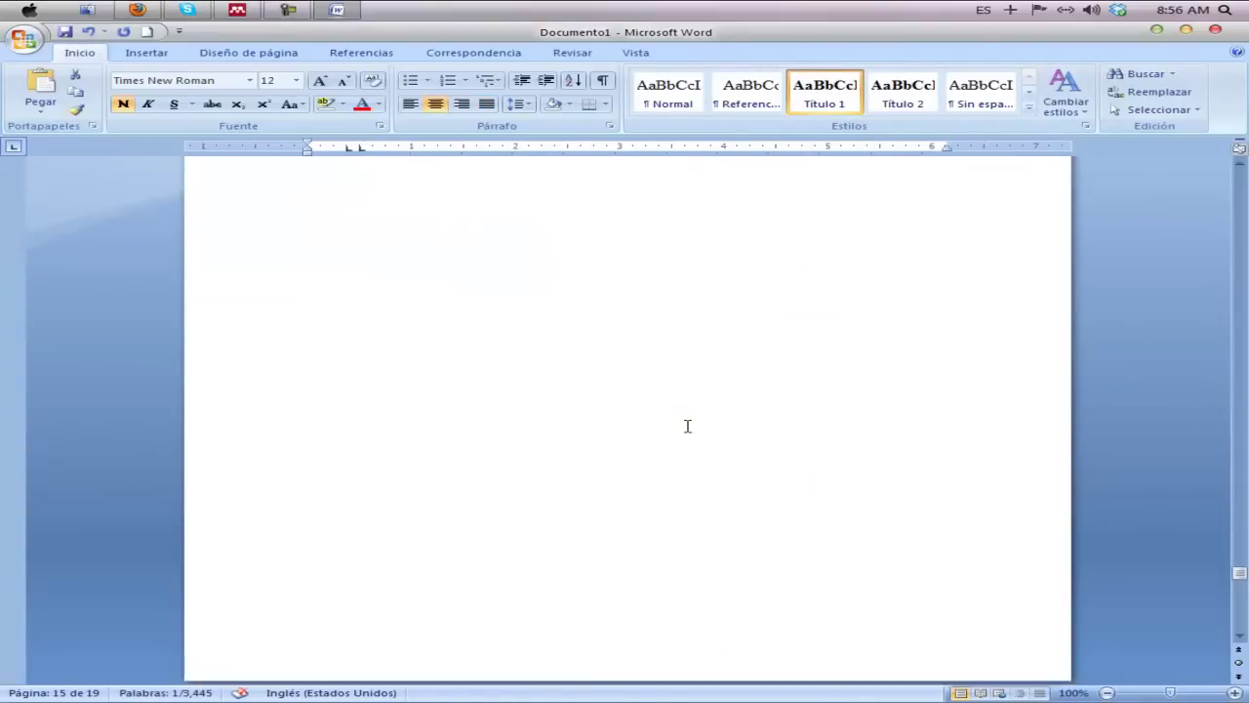
{"action": "left_click_drag", "start_coordinate": [578, 322], "coordinate": [678, 323]}
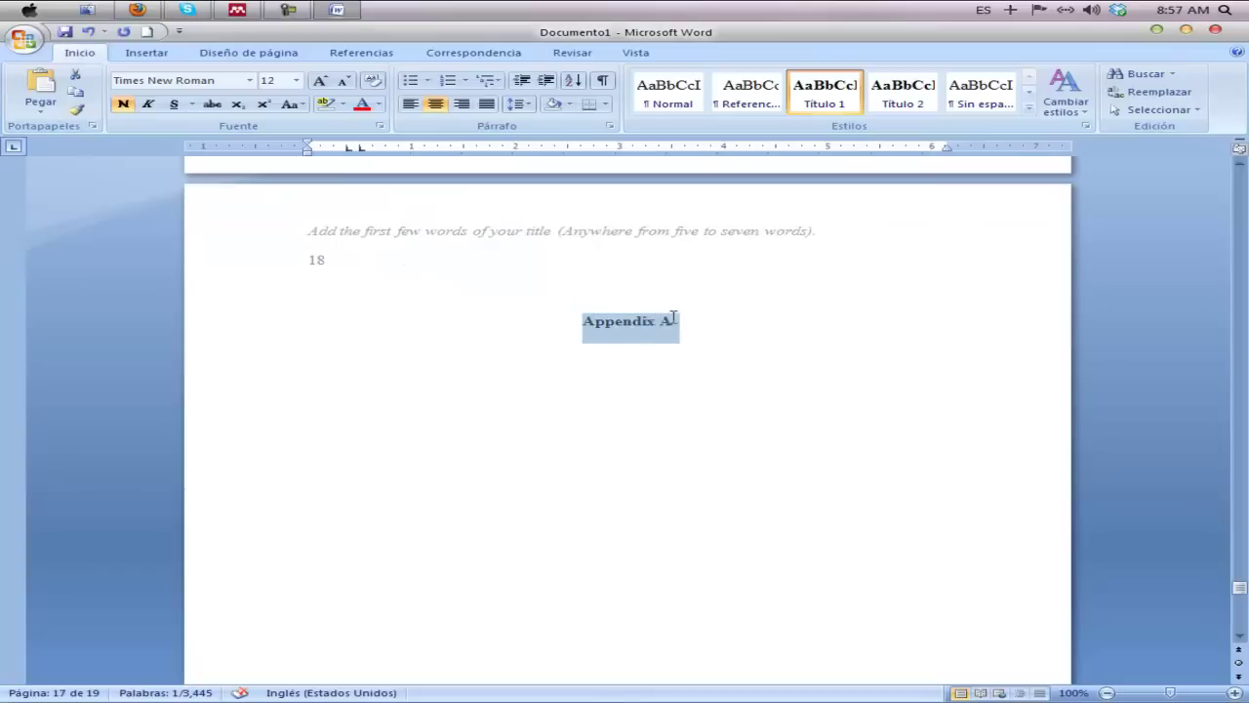
{"action": "scroll", "coordinate": [771, 421], "scroll_direction": "down", "scroll_amount": 10}
{"action": "scroll", "coordinate": [771, 420], "scroll_direction": "down", "scroll_amount": 5}
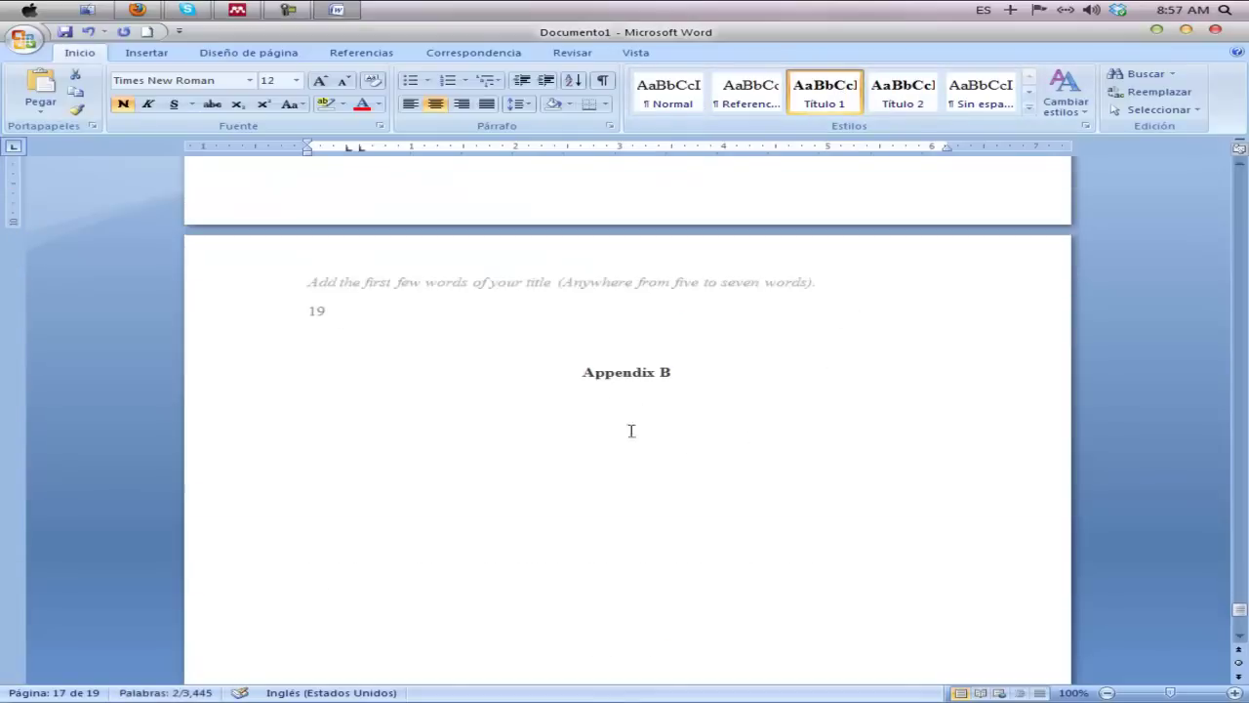
{"action": "left_click_drag", "start_coordinate": [582, 374], "coordinate": [678, 377]}
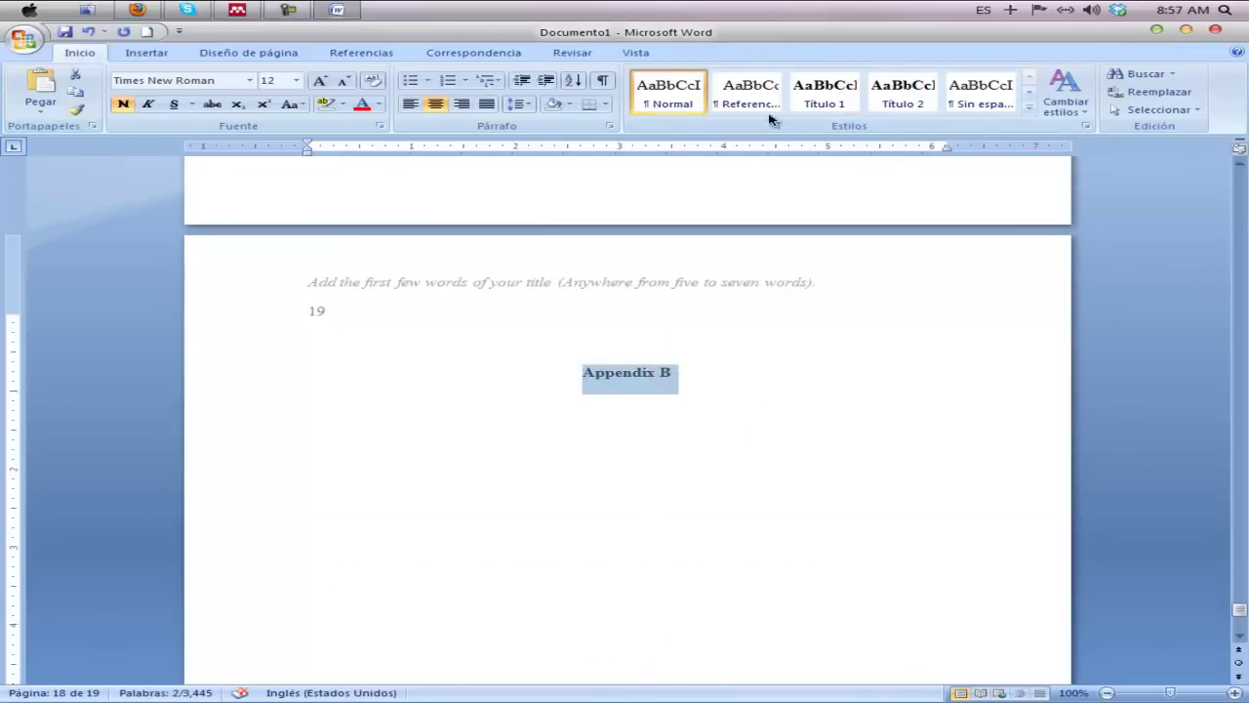
{"action": "scroll", "coordinate": [644, 479], "scroll_direction": "down", "scroll_amount": 4}
{"action": "scroll", "coordinate": [634, 494], "scroll_direction": "up", "scroll_amount": 6}
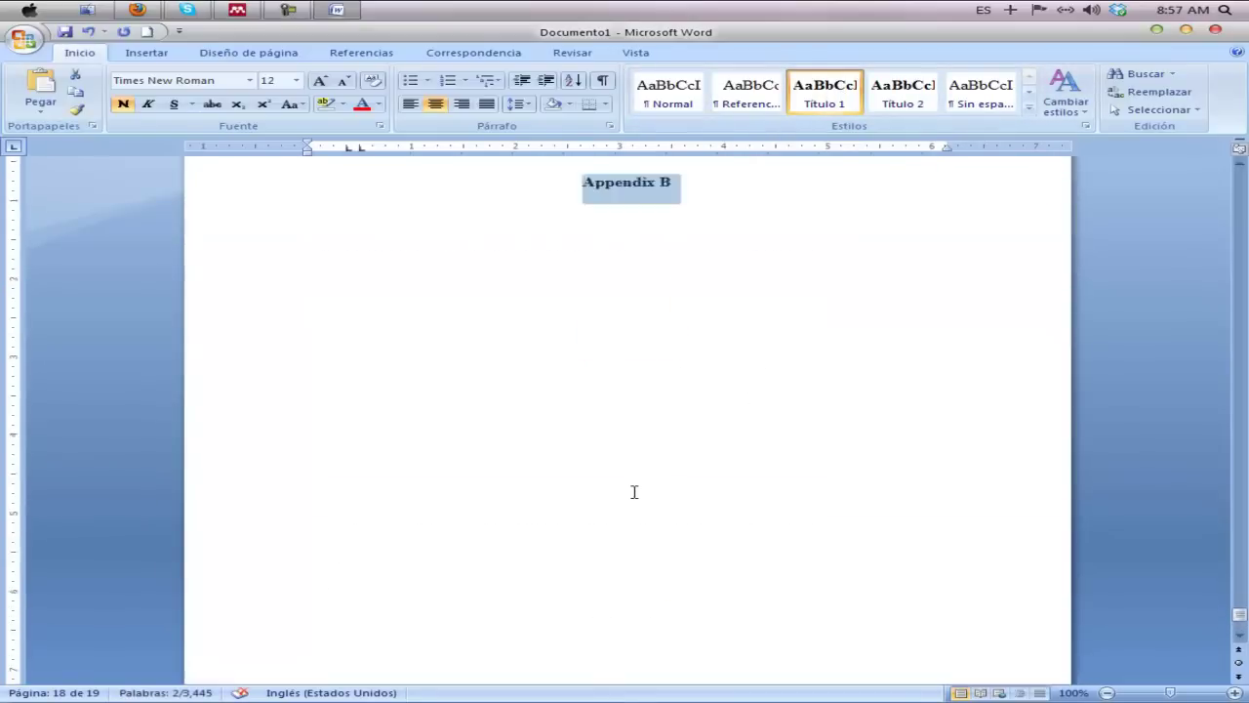
Step: Place the cursor on the empty second page after the title page and show the formatting marks
{"action": "left_click_drag", "start_coordinate": [1238, 613], "coordinate": [1238, 186]}
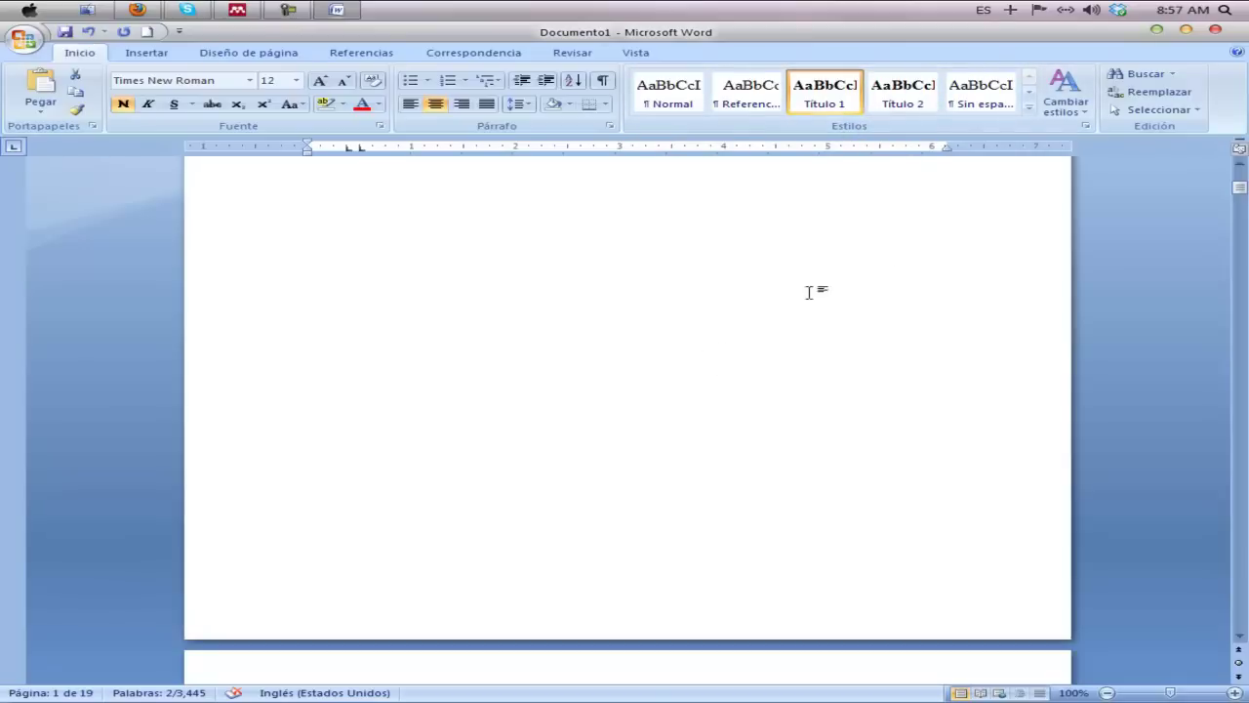
{"action": "scroll", "coordinate": [809, 293], "scroll_direction": "down", "scroll_amount": 10}
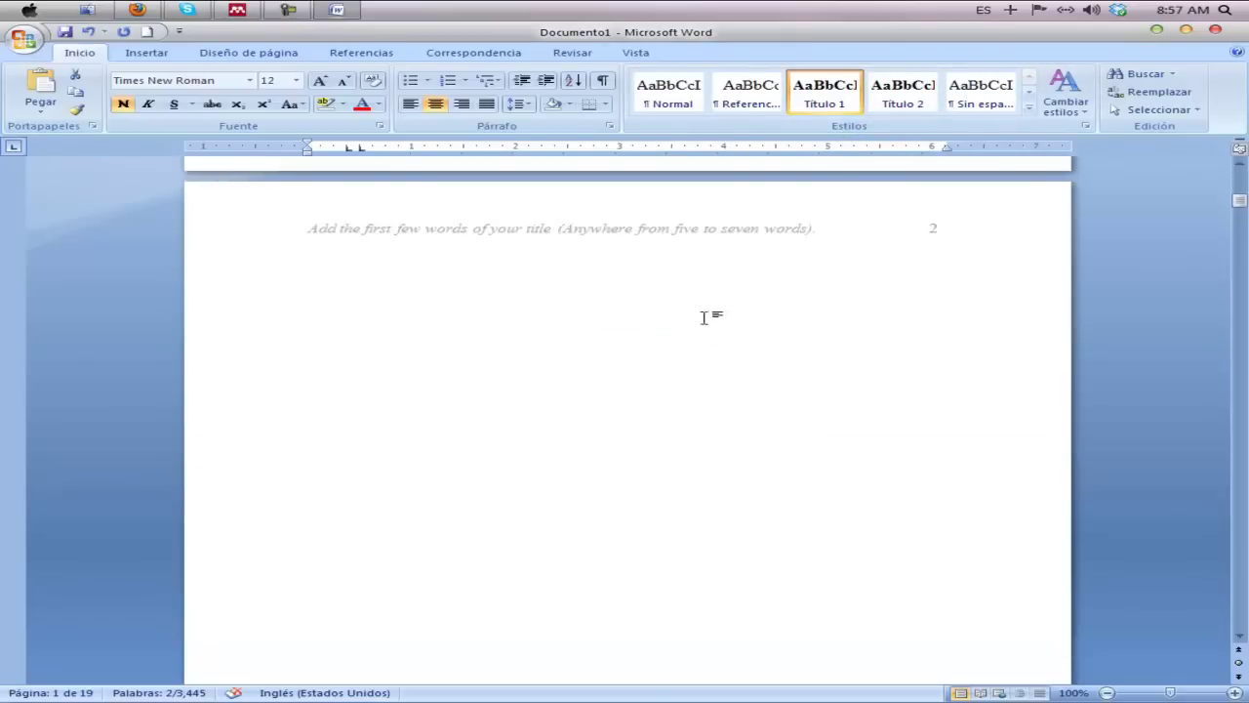
{"action": "left_click", "coordinate": [653, 323]}
{"action": "scroll", "coordinate": [672, 318], "scroll_direction": "down", "scroll_amount": 2}
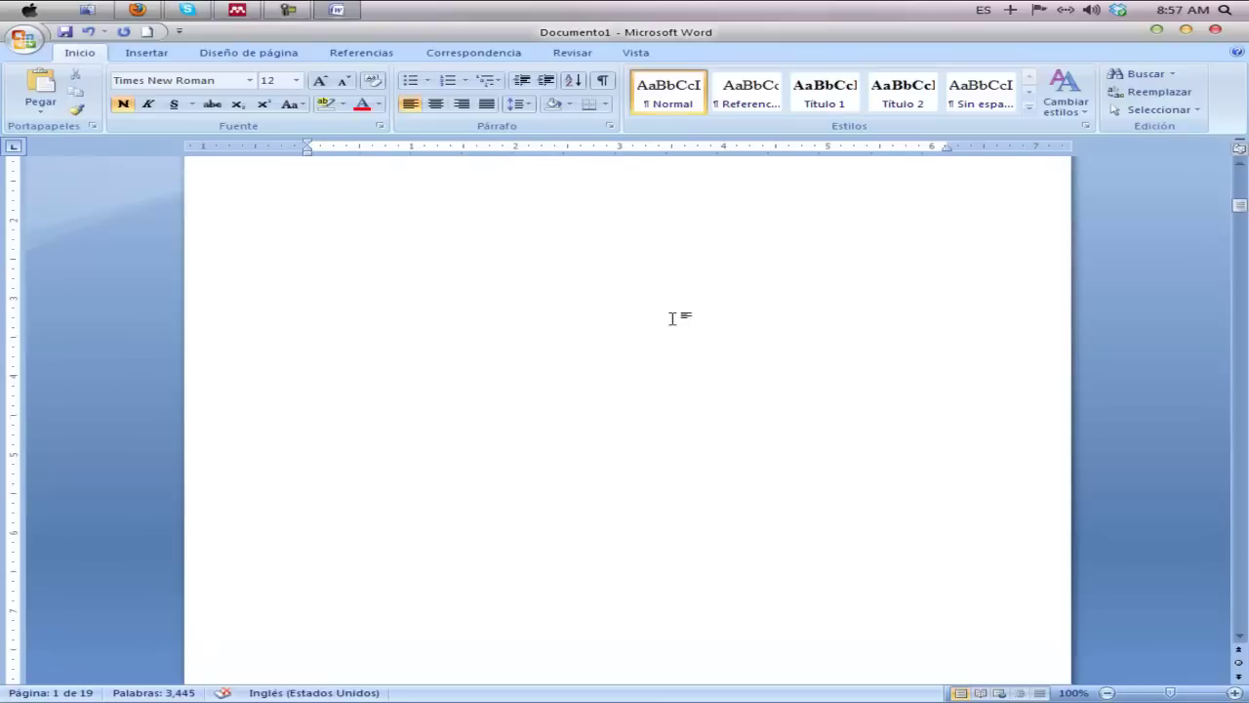
{"action": "left_click", "coordinate": [605, 84]}
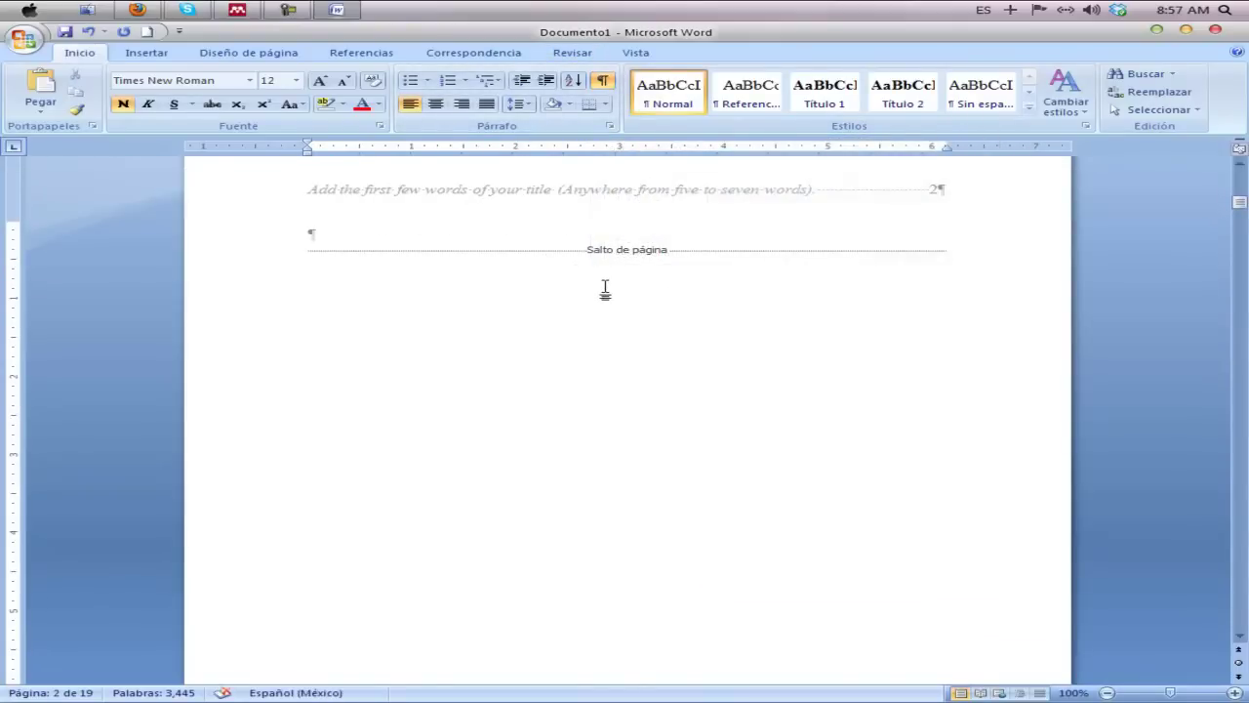
Step: Insert the Tabla automática 1 table of contents before the page break on page 2
{"action": "left_click", "coordinate": [361, 52]}
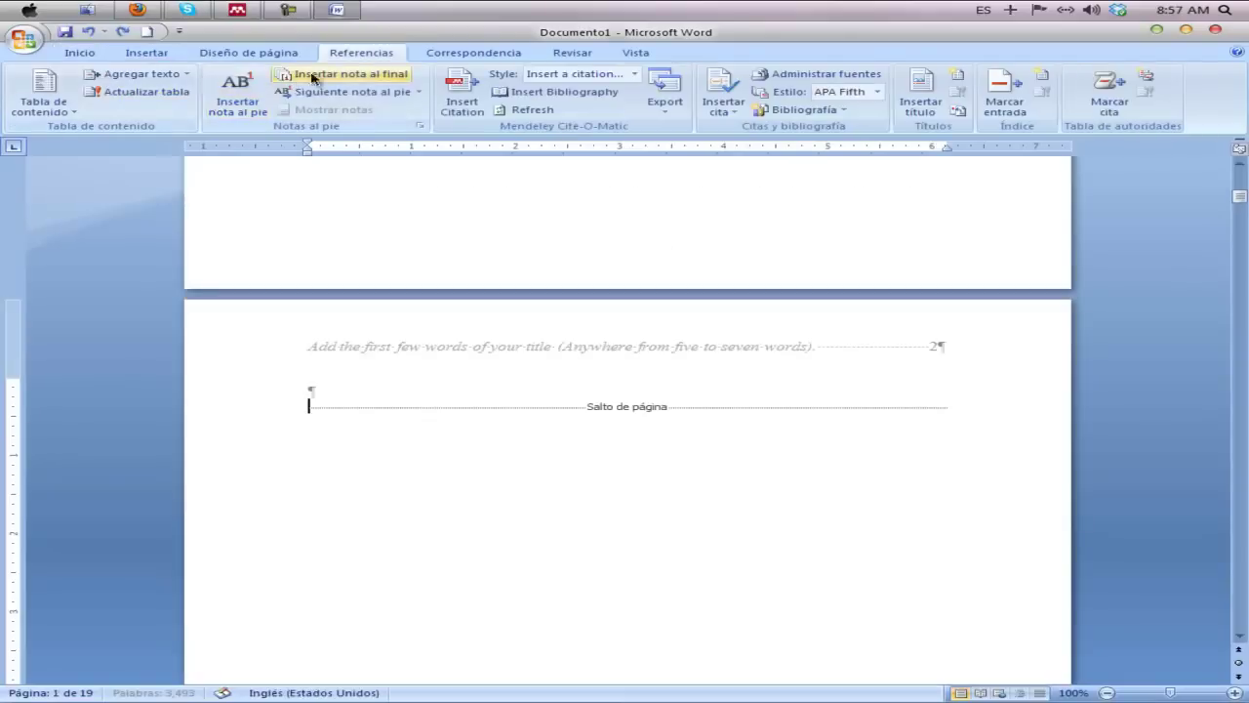
{"action": "left_click", "coordinate": [44, 109]}
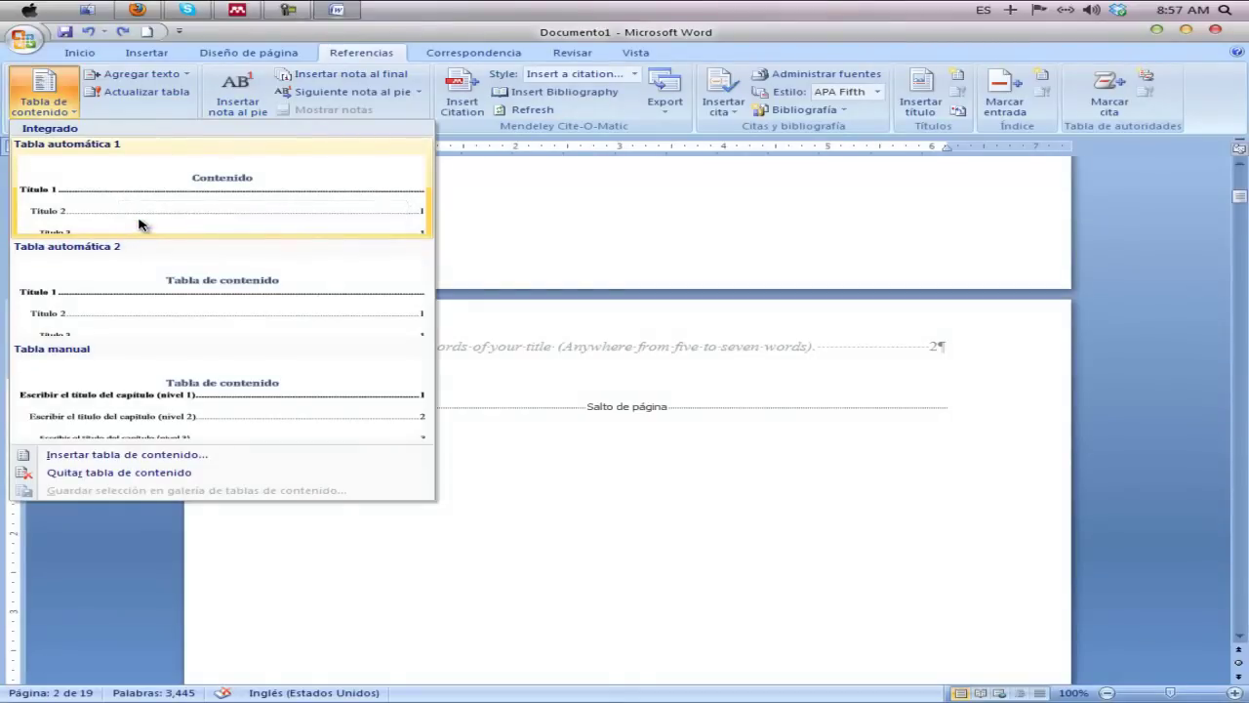
{"action": "left_click", "coordinate": [166, 197]}
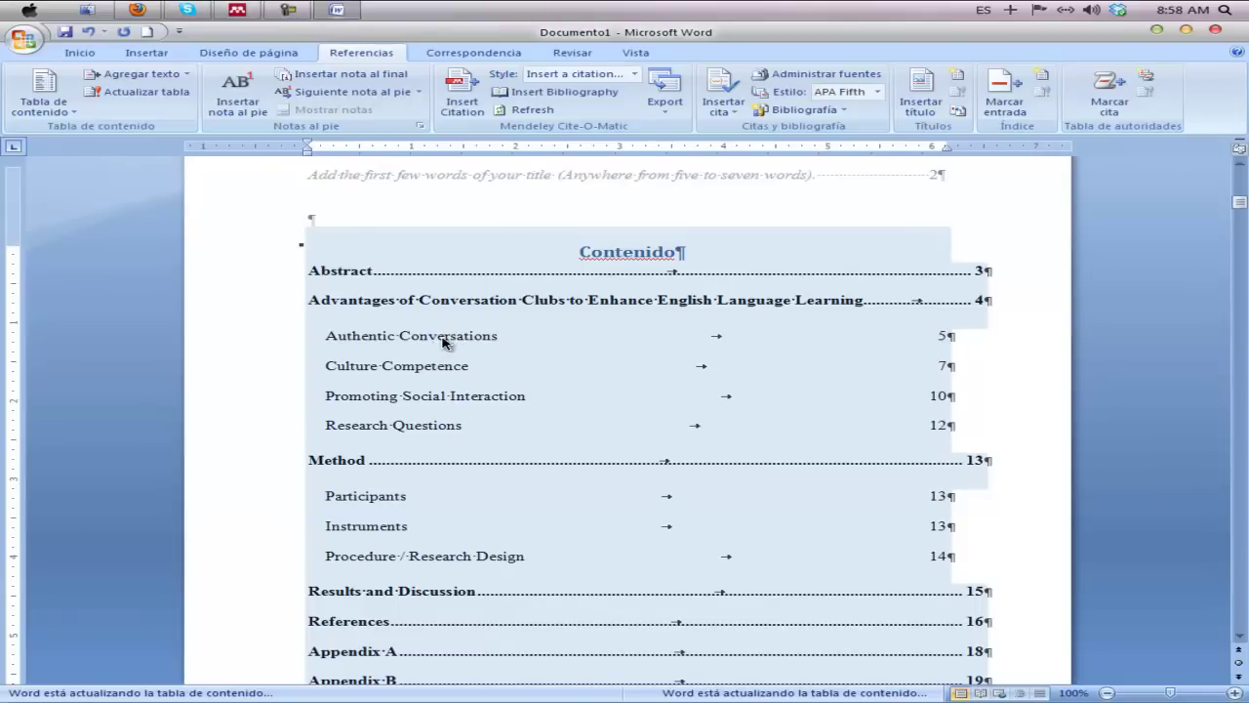
Step: Examine the entries and page numbers in the new table of contents and compare them with the Abstract page
{"action": "left_click", "coordinate": [439, 337]}
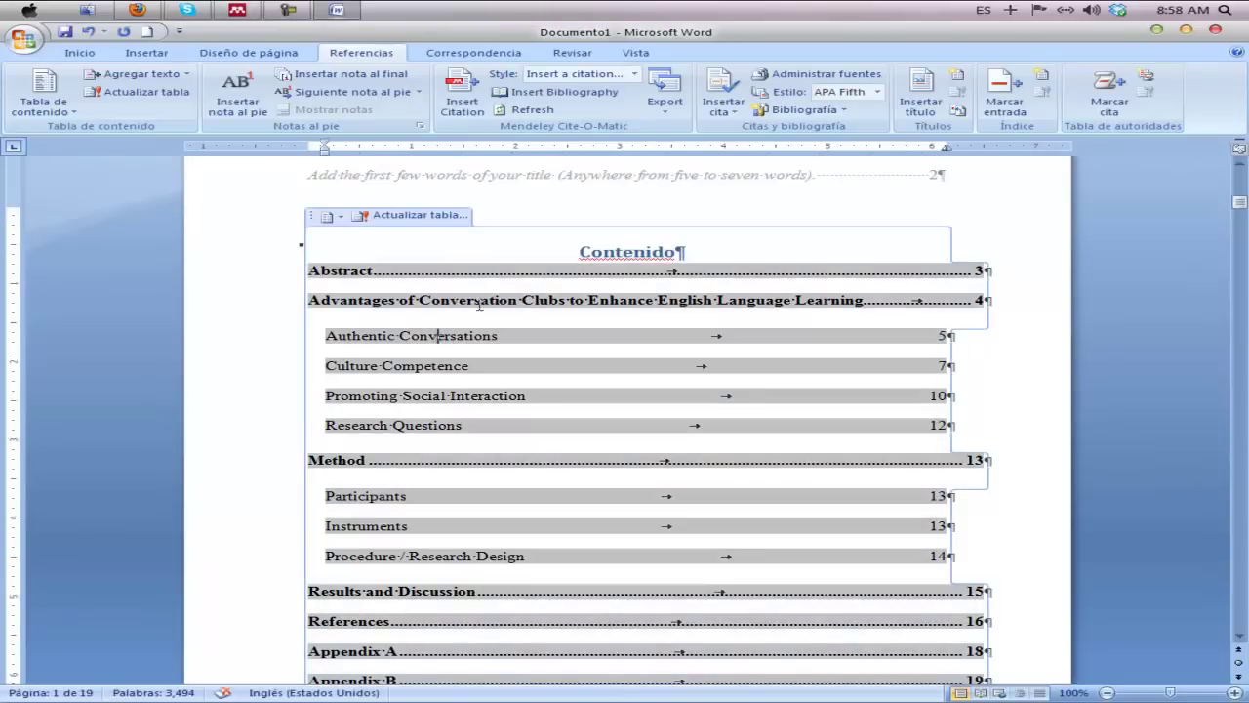
{"action": "scroll", "coordinate": [575, 396], "scroll_direction": "down", "scroll_amount": 10}
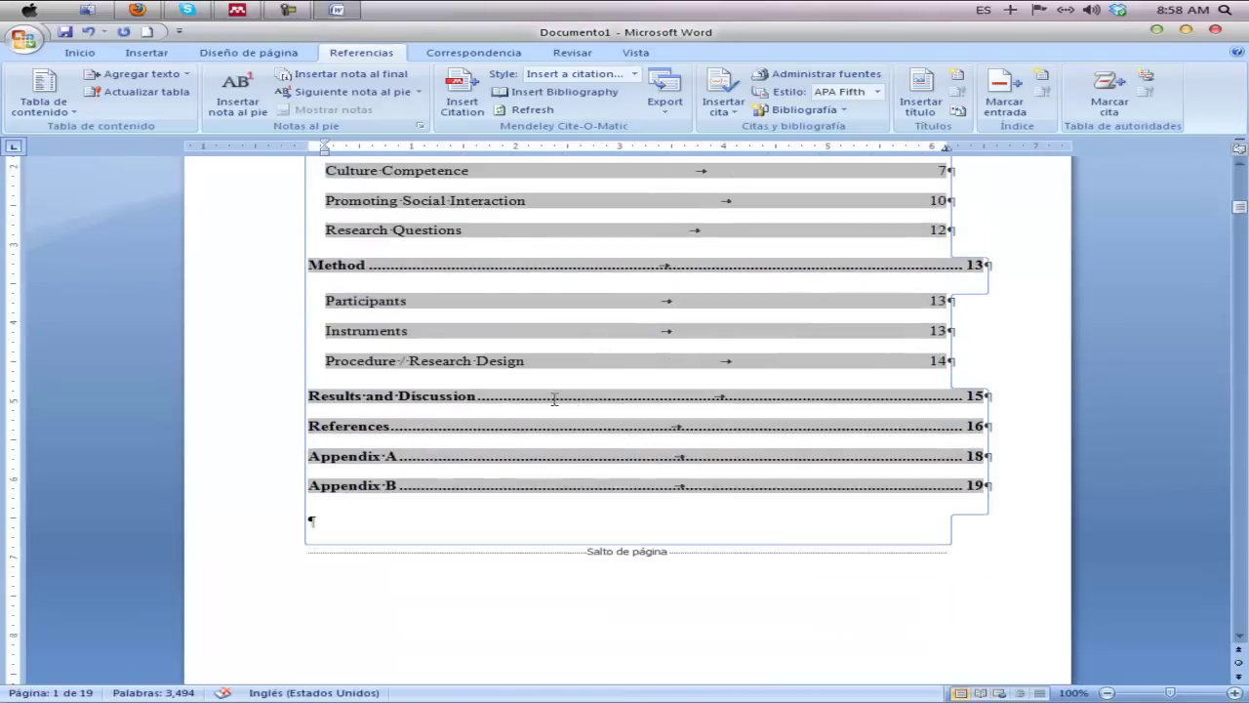
{"action": "scroll", "coordinate": [544, 471], "scroll_direction": "down", "scroll_amount": 5}
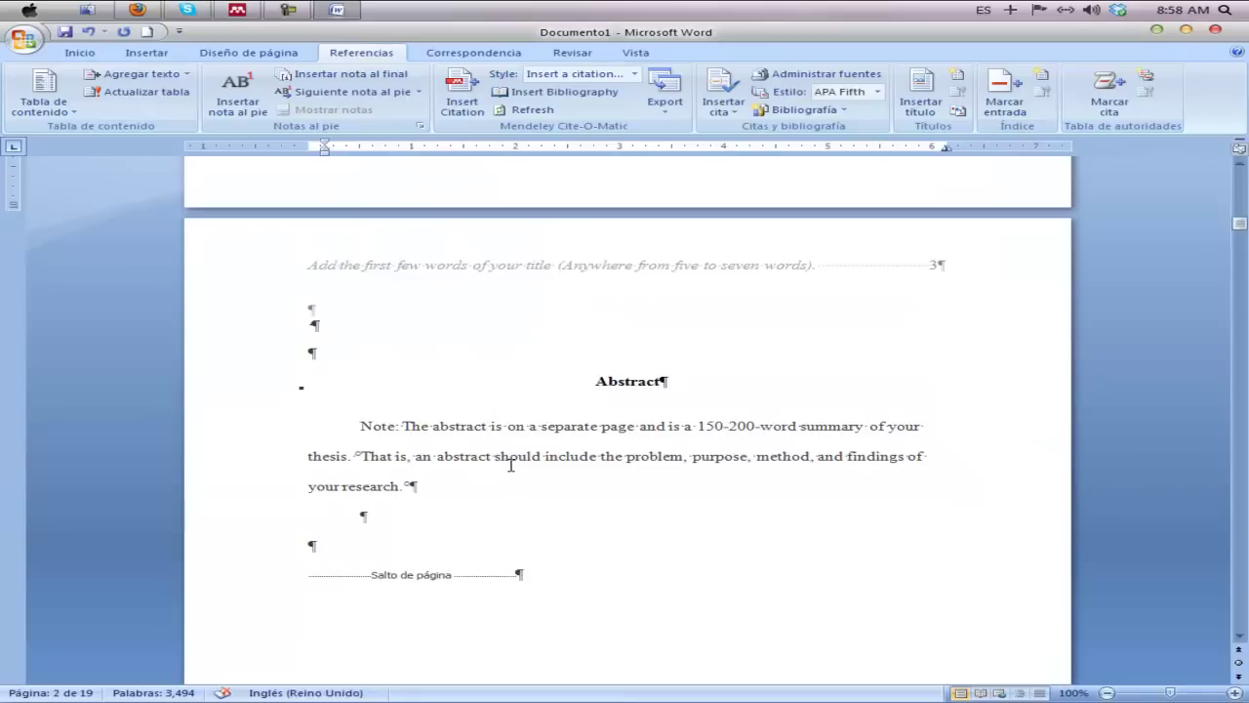
{"action": "scroll", "coordinate": [511, 465], "scroll_direction": "up", "scroll_amount": 15}
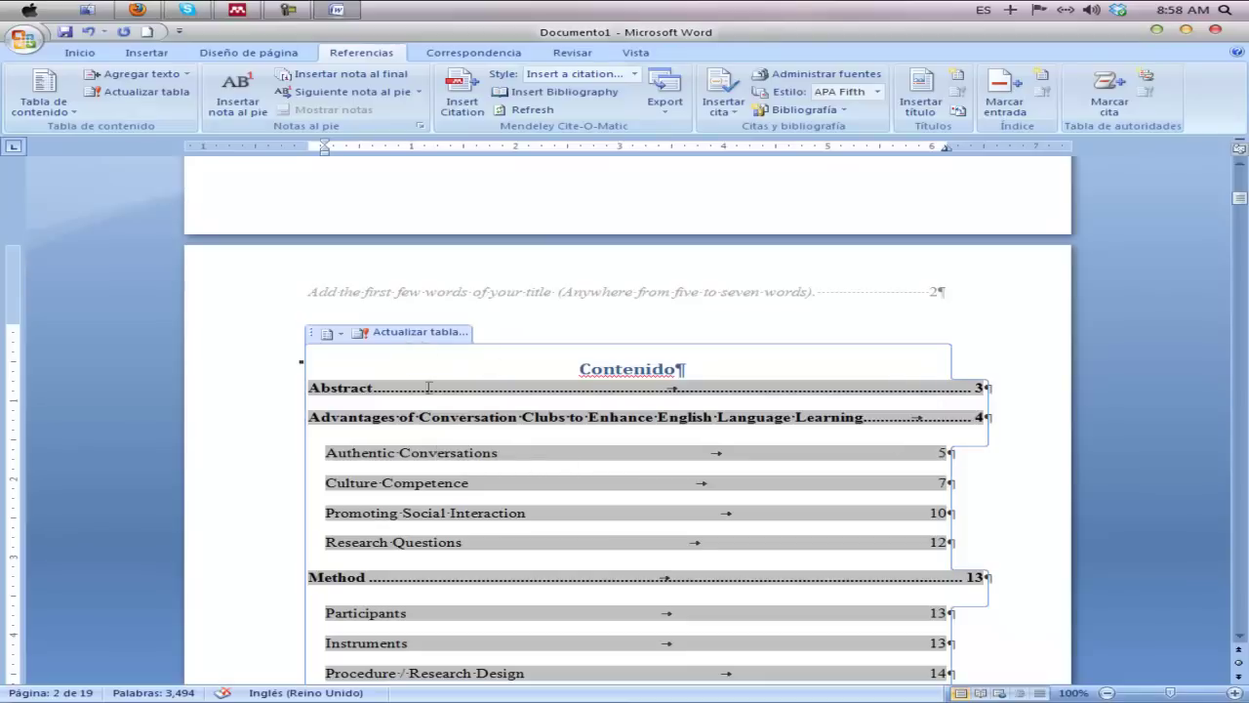
{"action": "scroll", "coordinate": [453, 445], "scroll_direction": "down", "scroll_amount": 6}
{"action": "scroll", "coordinate": [458, 475], "scroll_direction": "up", "scroll_amount": 2}
{"action": "scroll", "coordinate": [461, 463], "scroll_direction": "up", "scroll_amount": 3}
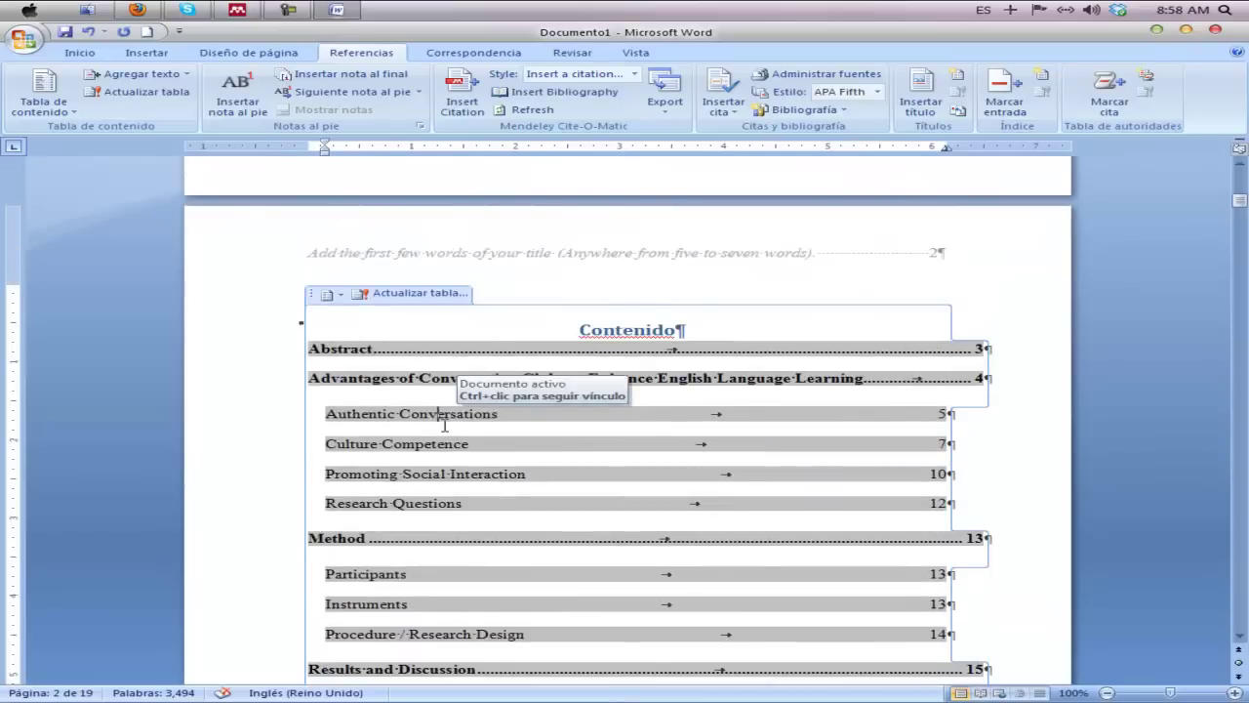
{"action": "scroll", "coordinate": [444, 422], "scroll_direction": "up", "scroll_amount": 15}
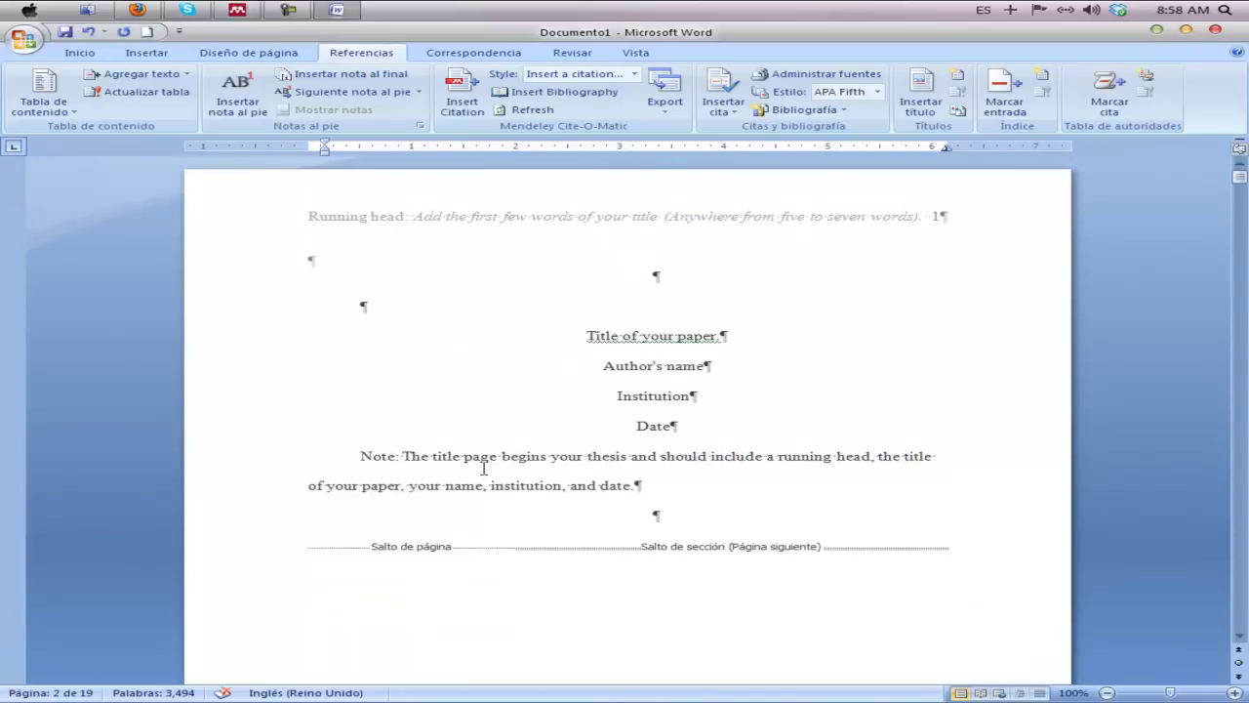
Step: Delete the page number and the period before it from the end of the title page's running head
{"action": "scroll", "coordinate": [485, 467], "scroll_direction": "down", "scroll_amount": 10}
{"action": "scroll", "coordinate": [485, 468], "scroll_direction": "up", "scroll_amount": 10}
{"action": "double_click", "coordinate": [819, 217]}
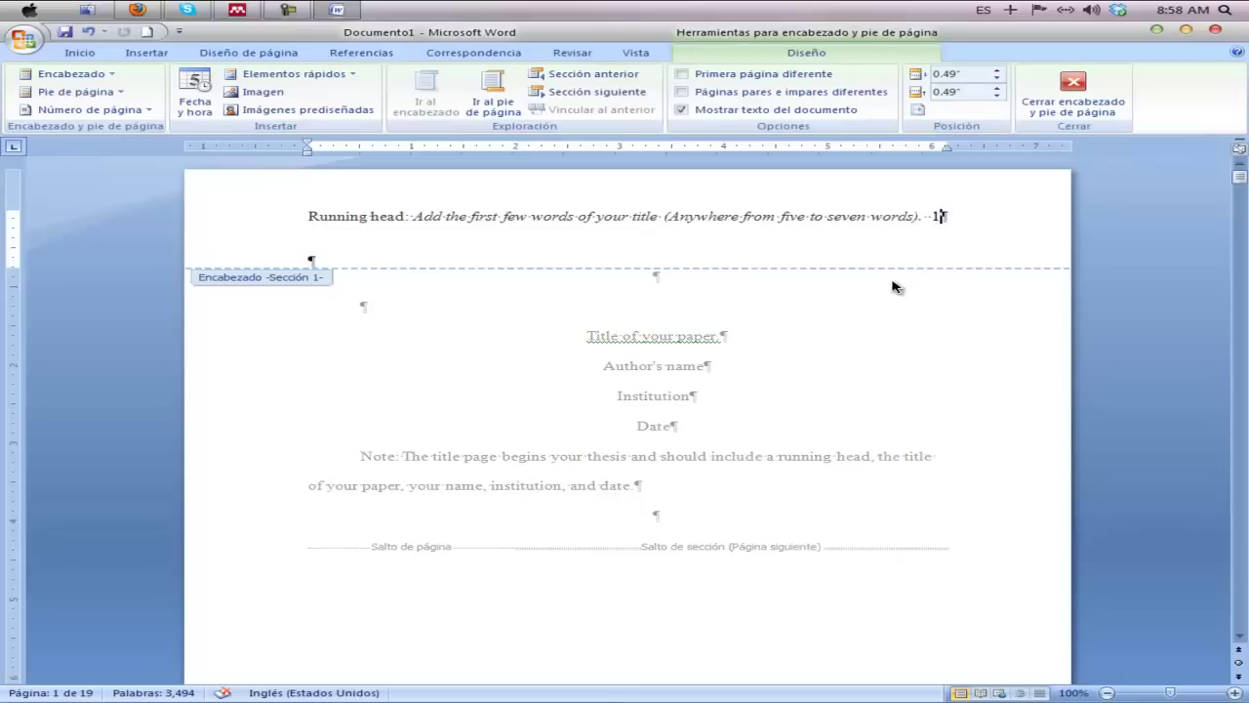
{"action": "key", "text": "BackSpace"}
{"action": "key", "text": "BackSpace"}
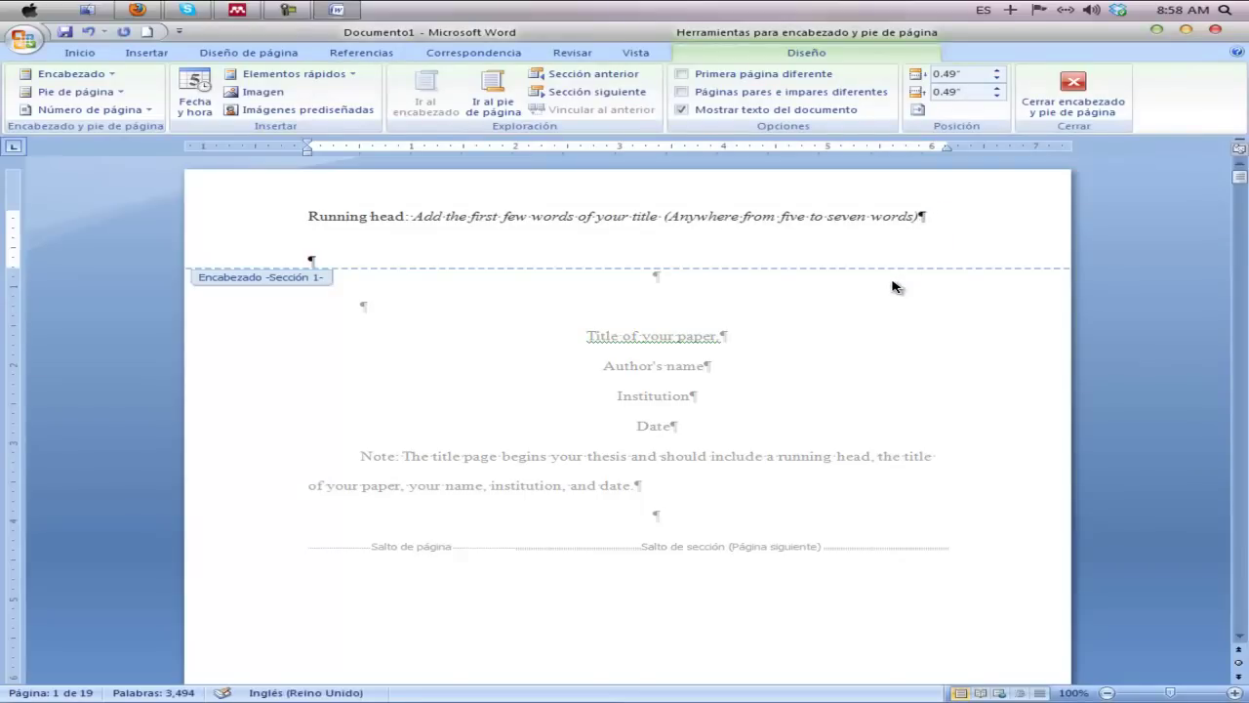
{"action": "double_click", "coordinate": [774, 380]}
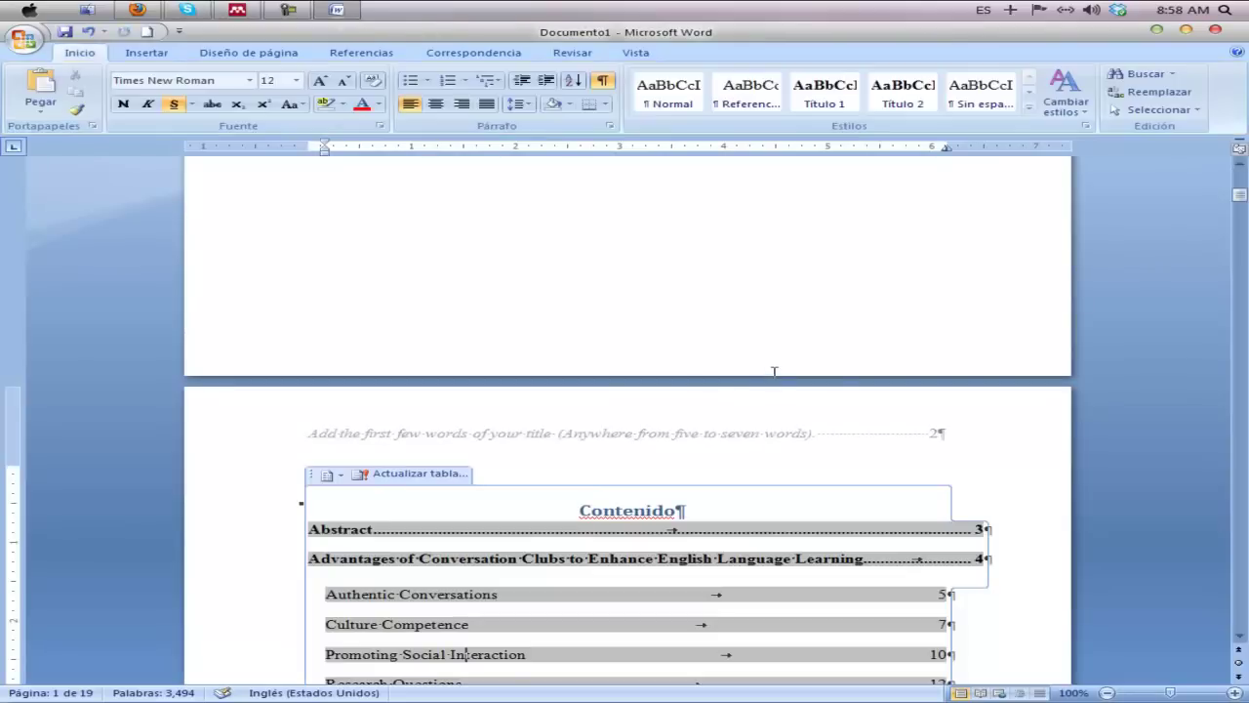
{"action": "scroll", "coordinate": [723, 323], "scroll_direction": "up", "scroll_amount": 10}
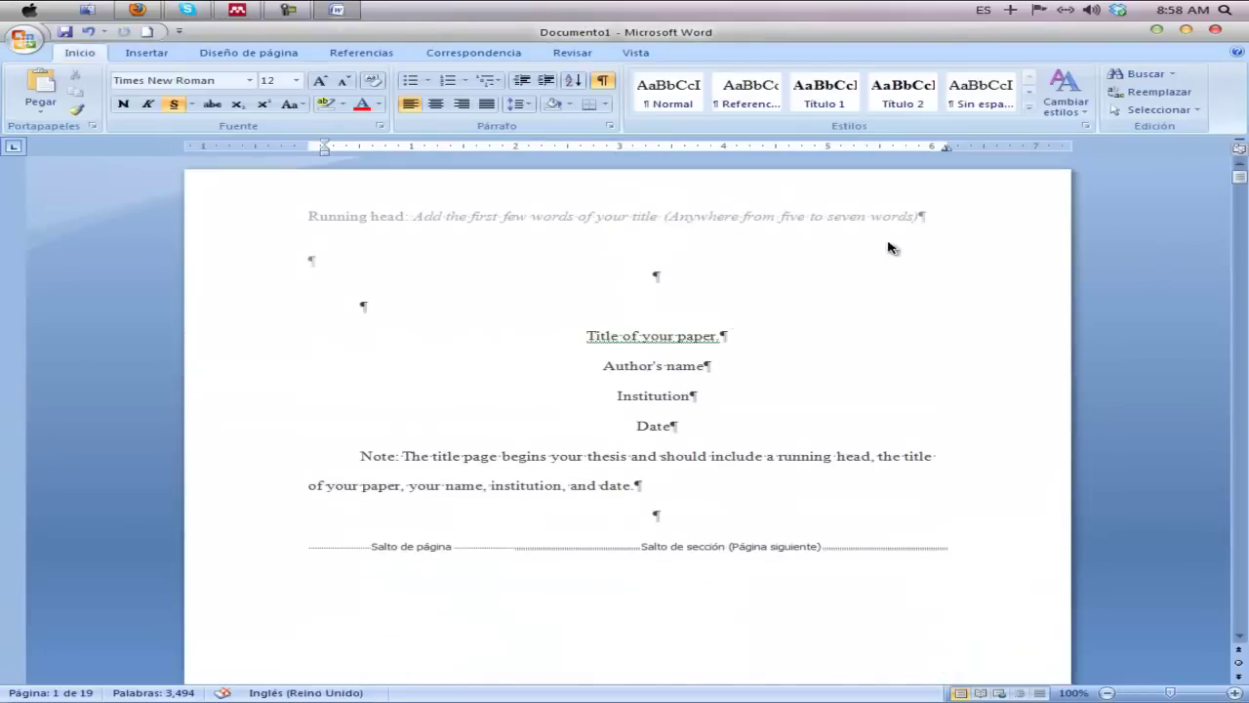
Step: Insert a next-page section break between the table of contents and the page break that follows it
{"action": "scroll", "coordinate": [714, 460], "scroll_direction": "down", "scroll_amount": 10}
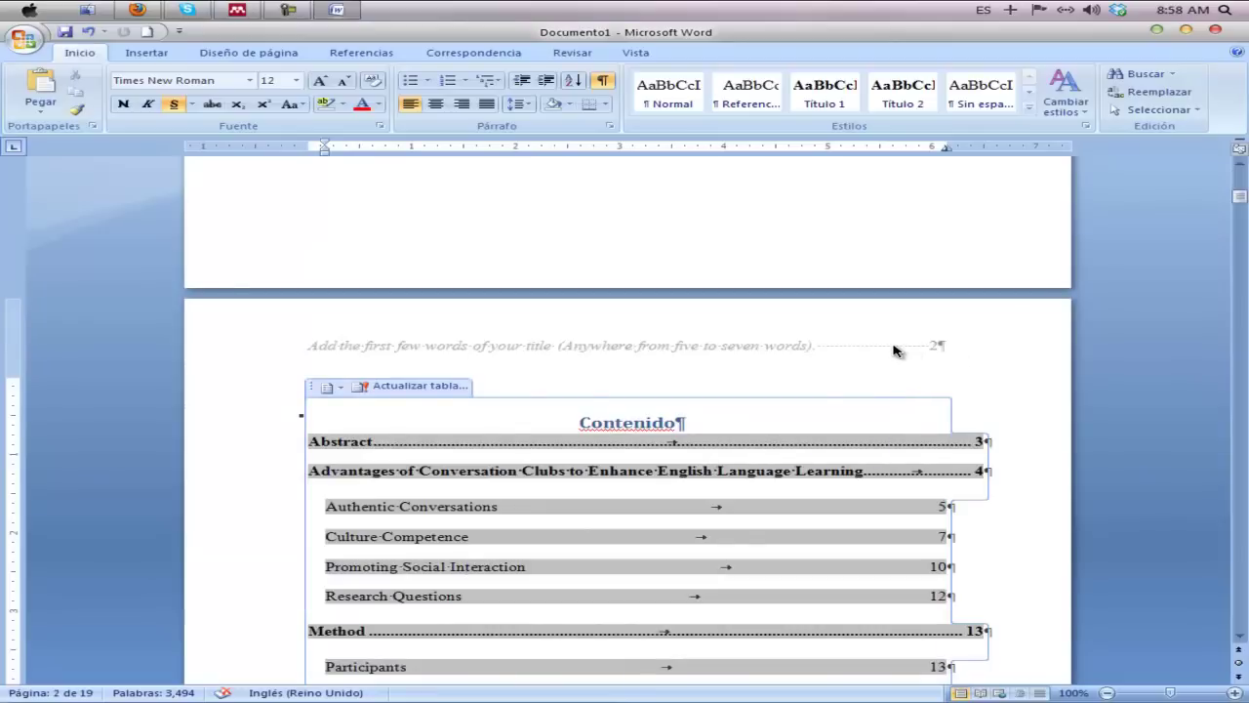
{"action": "scroll", "coordinate": [723, 429], "scroll_direction": "down", "scroll_amount": 15}
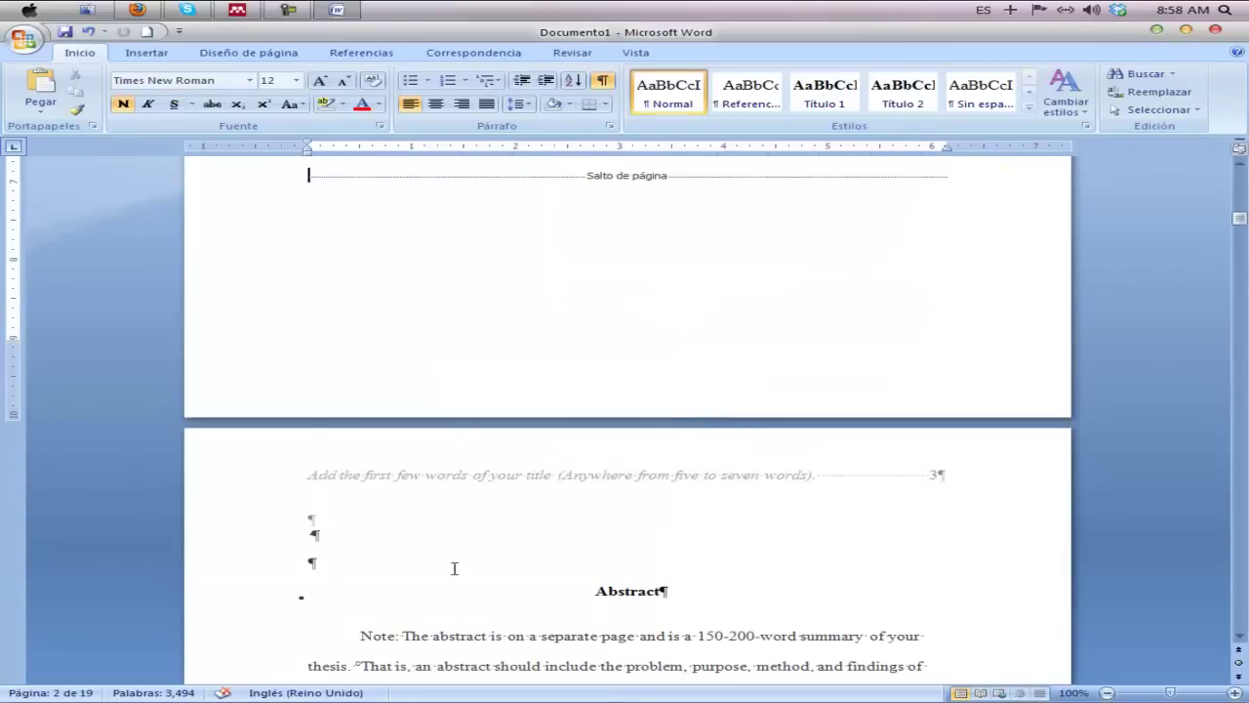
{"action": "scroll", "coordinate": [767, 502], "scroll_direction": "up", "scroll_amount": 4}
{"action": "left_click", "coordinate": [786, 489]}
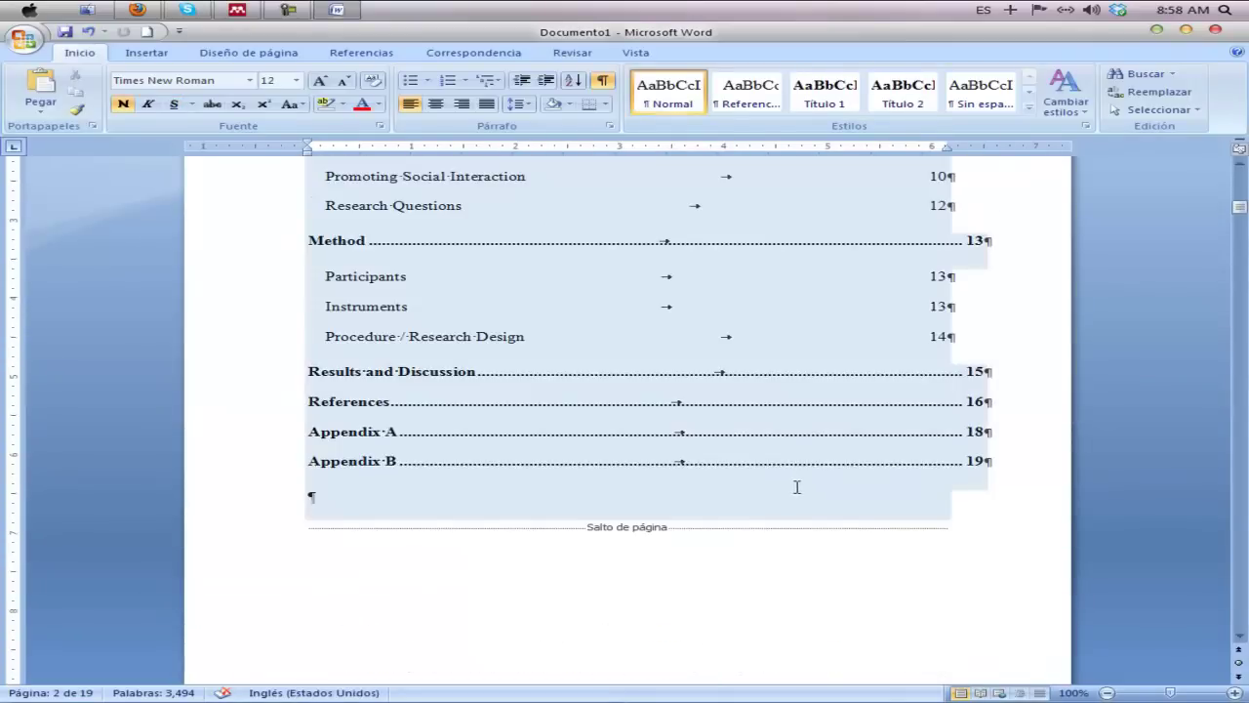
{"action": "scroll", "coordinate": [1021, 371], "scroll_direction": "up", "scroll_amount": 8}
{"action": "scroll", "coordinate": [1009, 382], "scroll_direction": "down", "scroll_amount": 6}
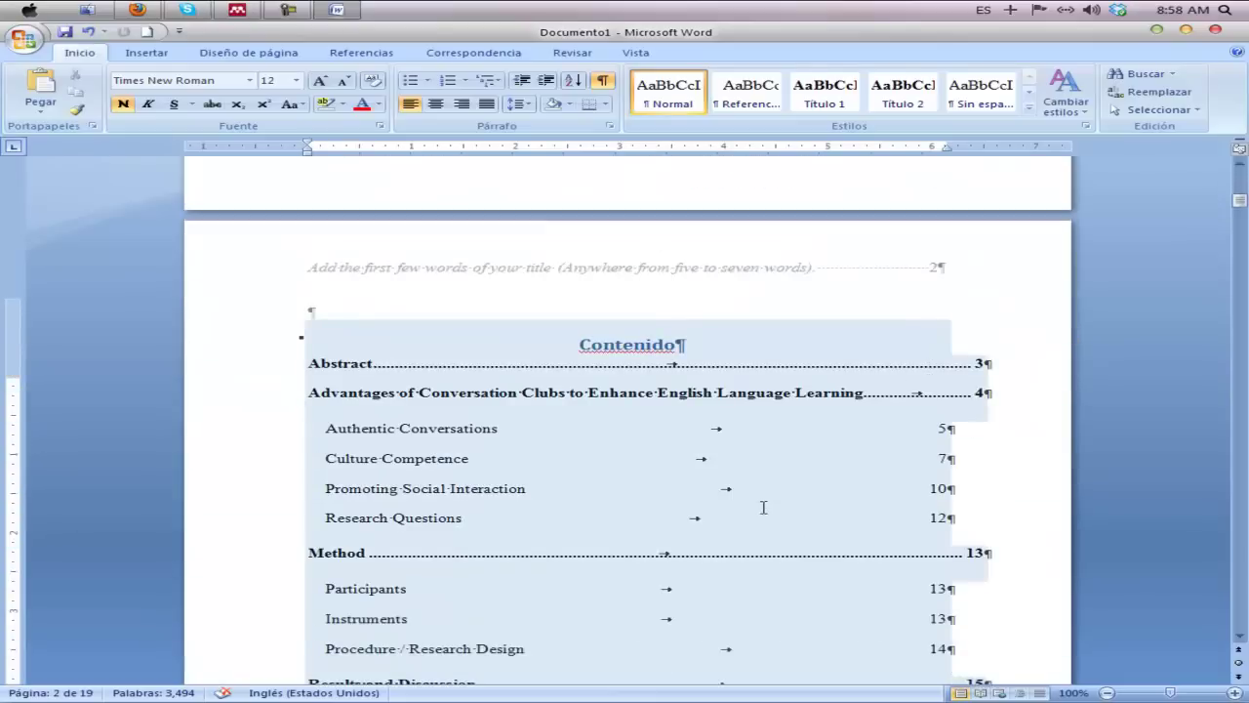
{"action": "scroll", "coordinate": [763, 506], "scroll_direction": "down", "scroll_amount": 8}
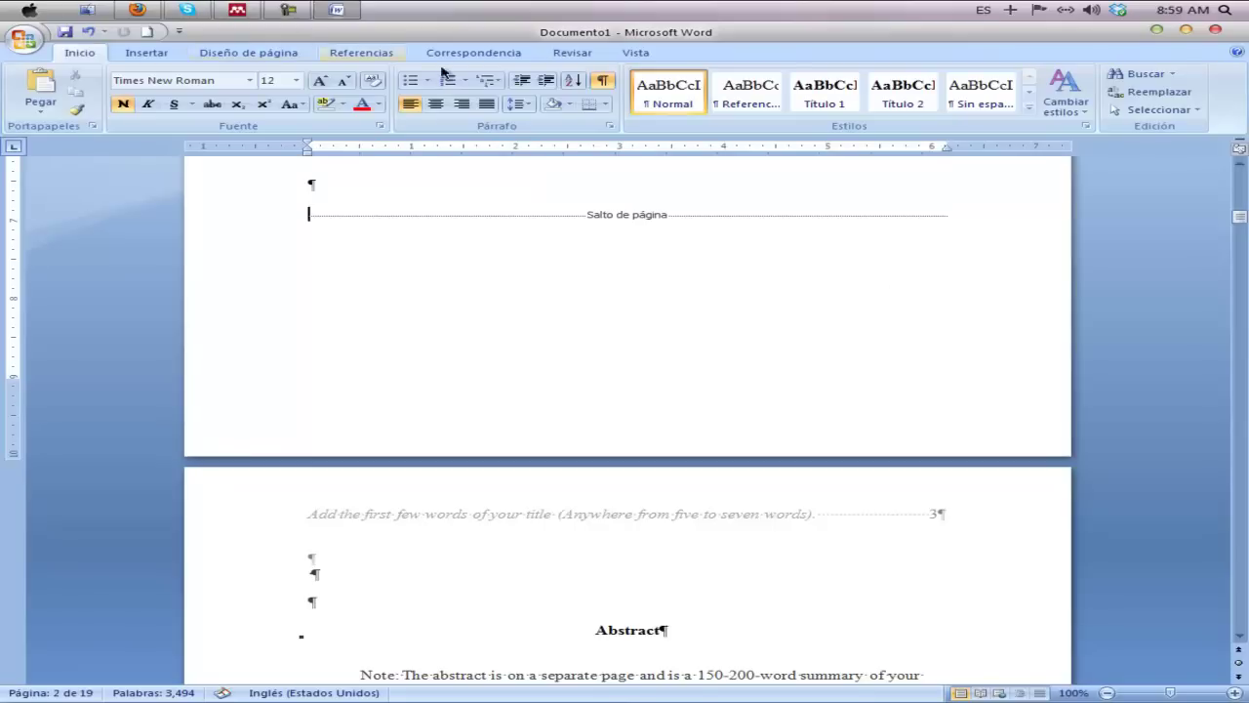
{"action": "left_click", "coordinate": [260, 54]}
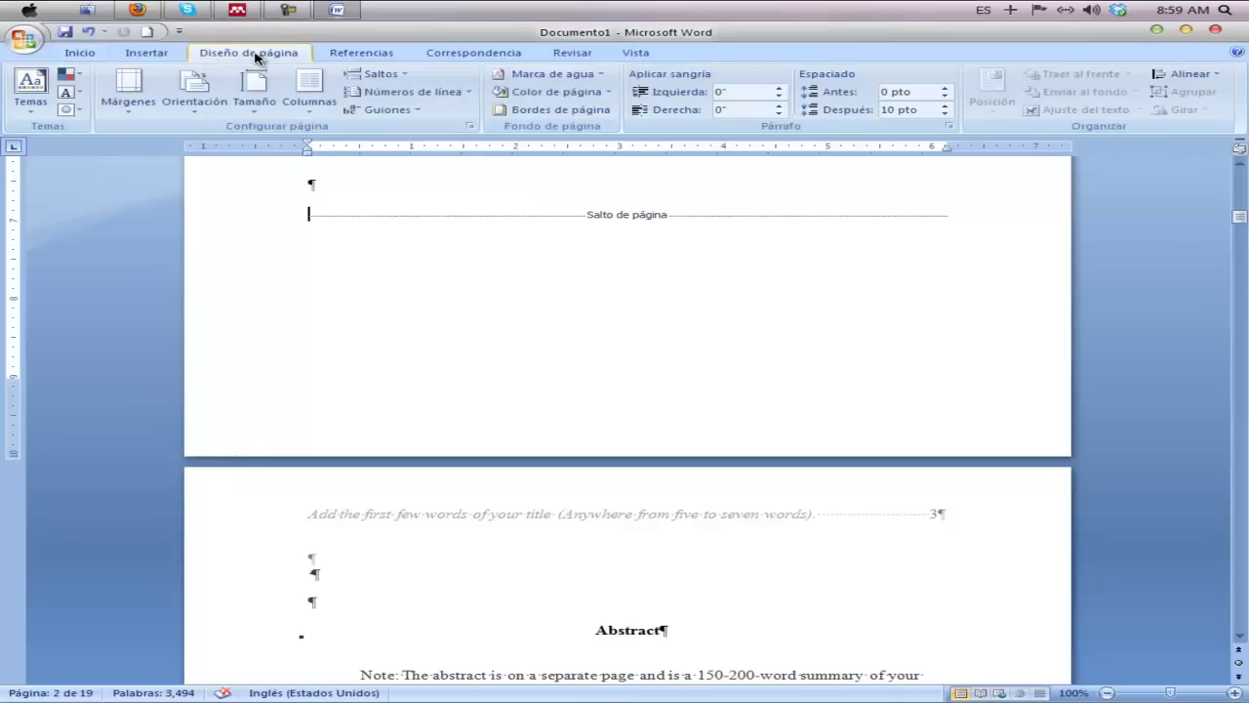
{"action": "left_click", "coordinate": [388, 75]}
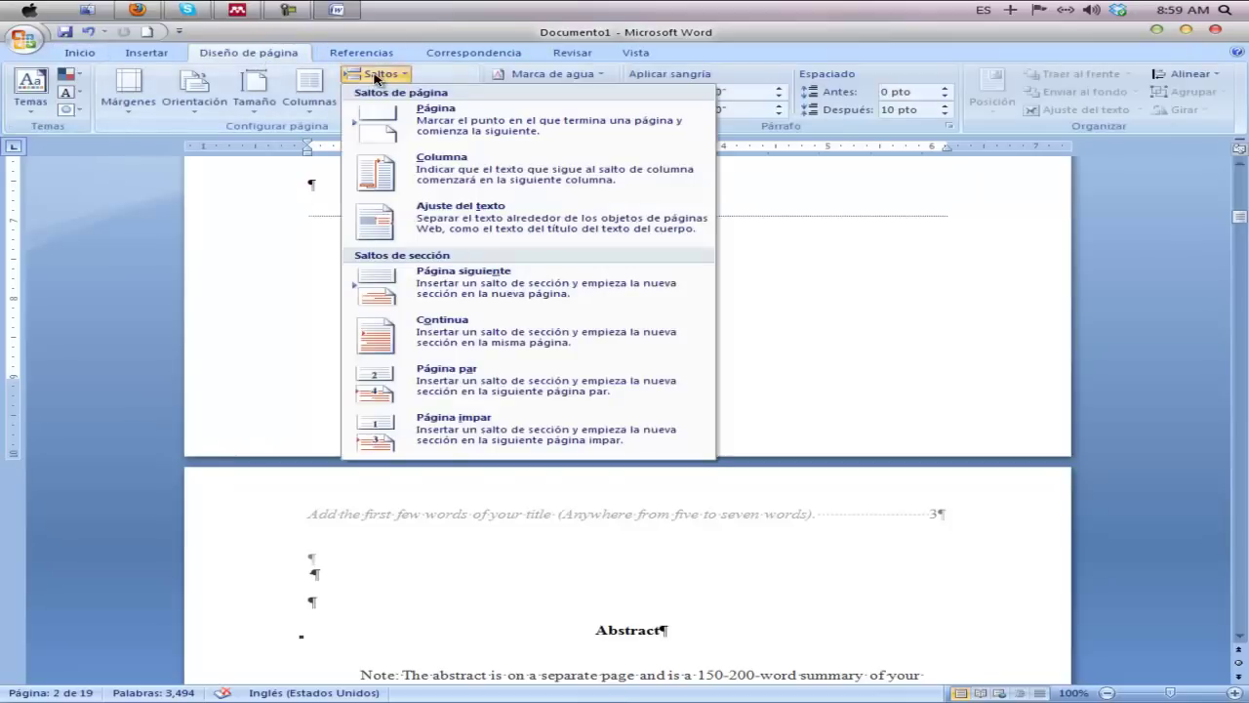
{"action": "left_click", "coordinate": [481, 285]}
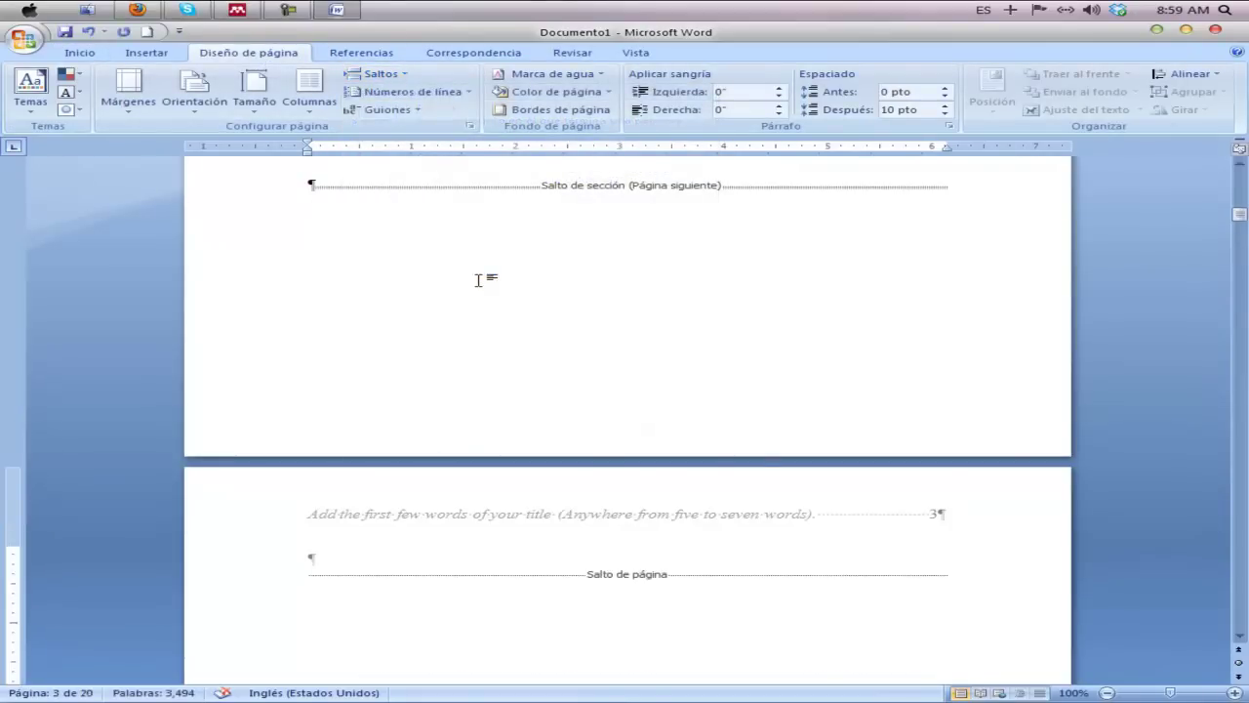
Step: Try to delete the page number from the running head of the table of contents page
{"action": "scroll", "coordinate": [836, 287], "scroll_direction": "up", "scroll_amount": 5}
{"action": "scroll", "coordinate": [843, 340], "scroll_direction": "down", "scroll_amount": 2}
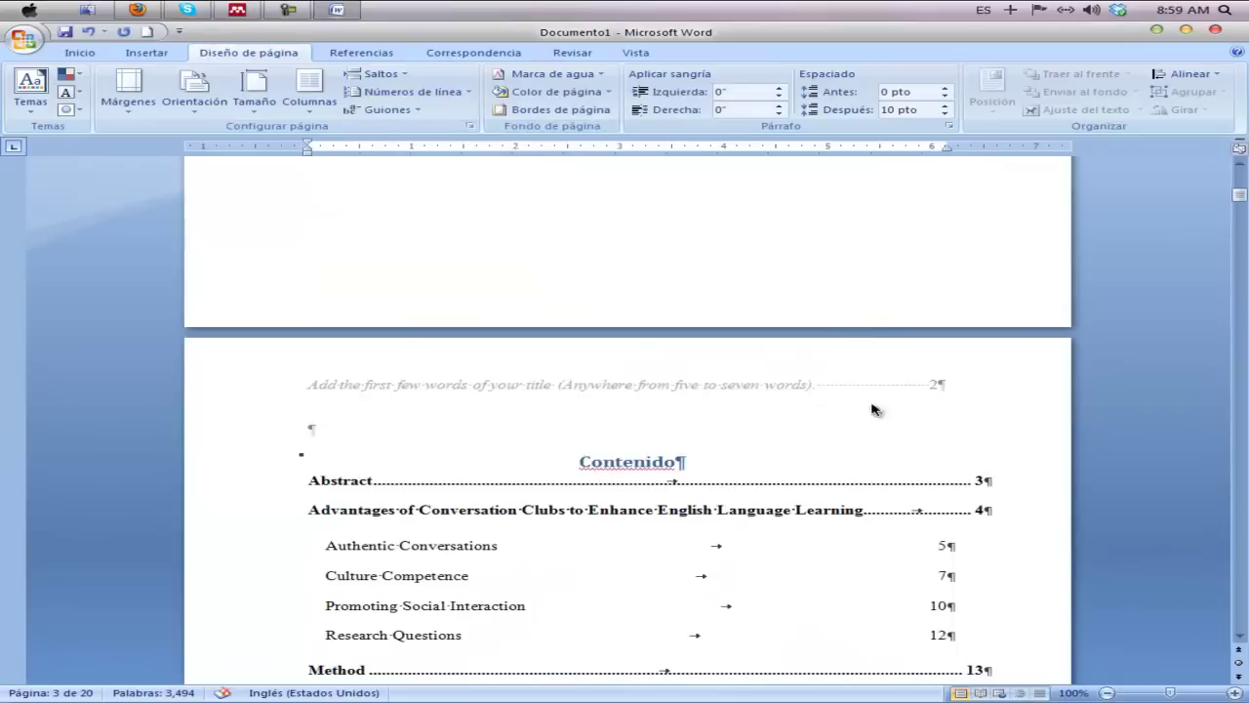
{"action": "double_click", "coordinate": [913, 385]}
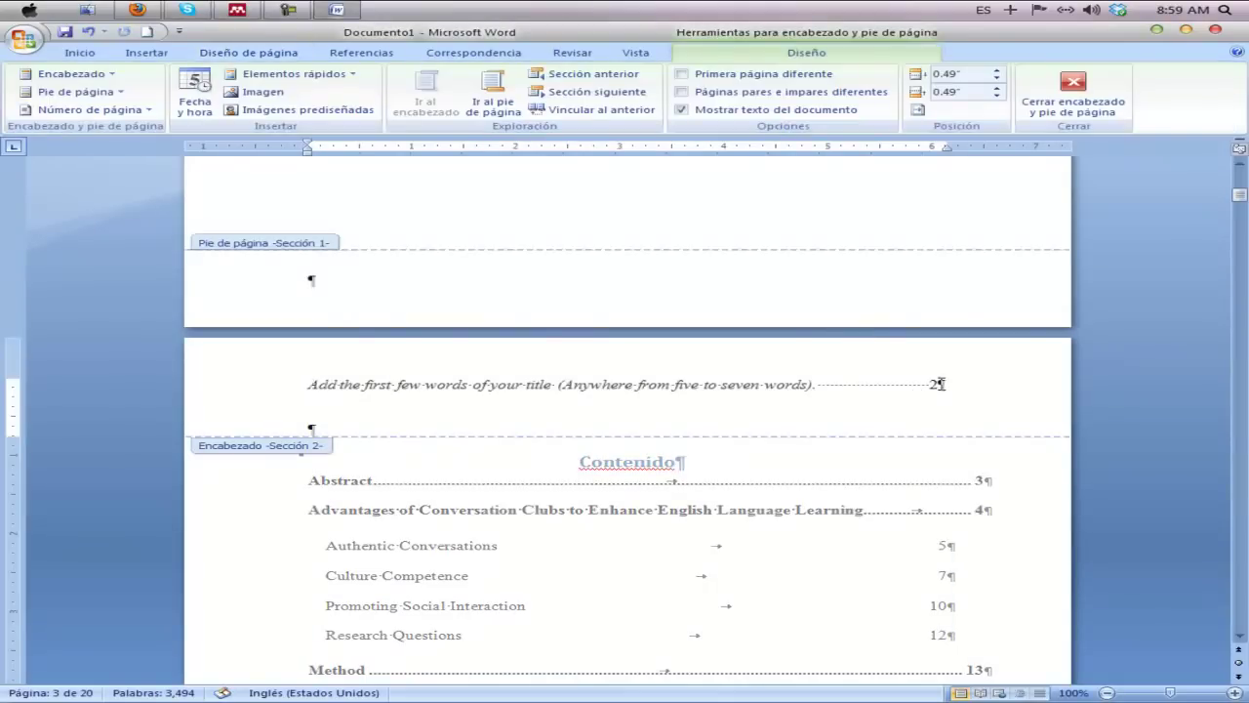
{"action": "key", "text": "BackSpace"}
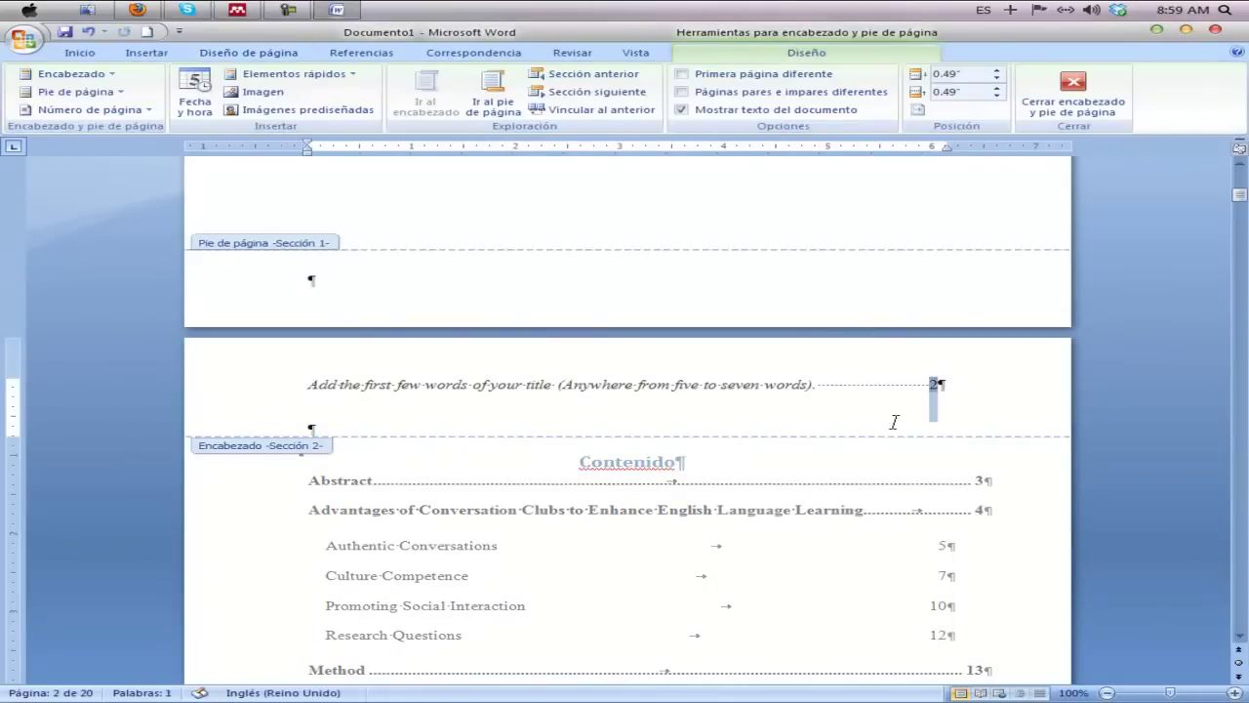
{"action": "key", "text": "BackSpace"}
{"action": "scroll", "coordinate": [880, 422], "scroll_direction": "down", "scroll_amount": 15}
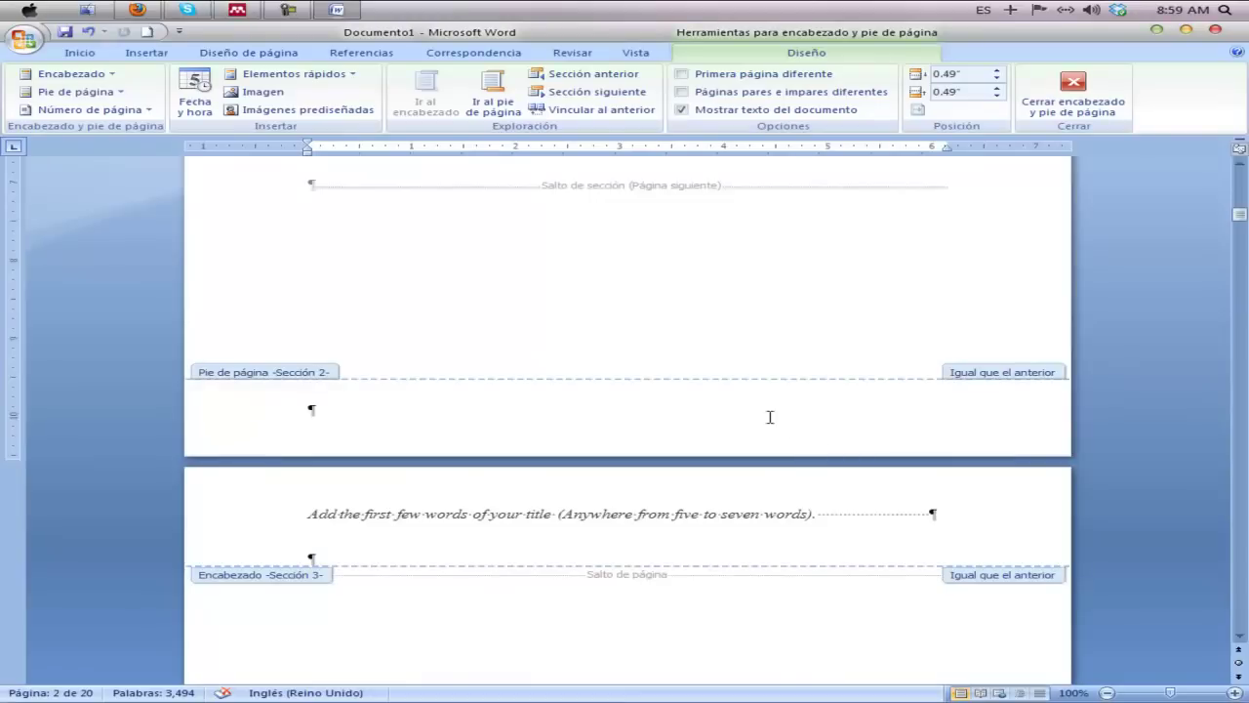
{"action": "double_click", "coordinate": [662, 307]}
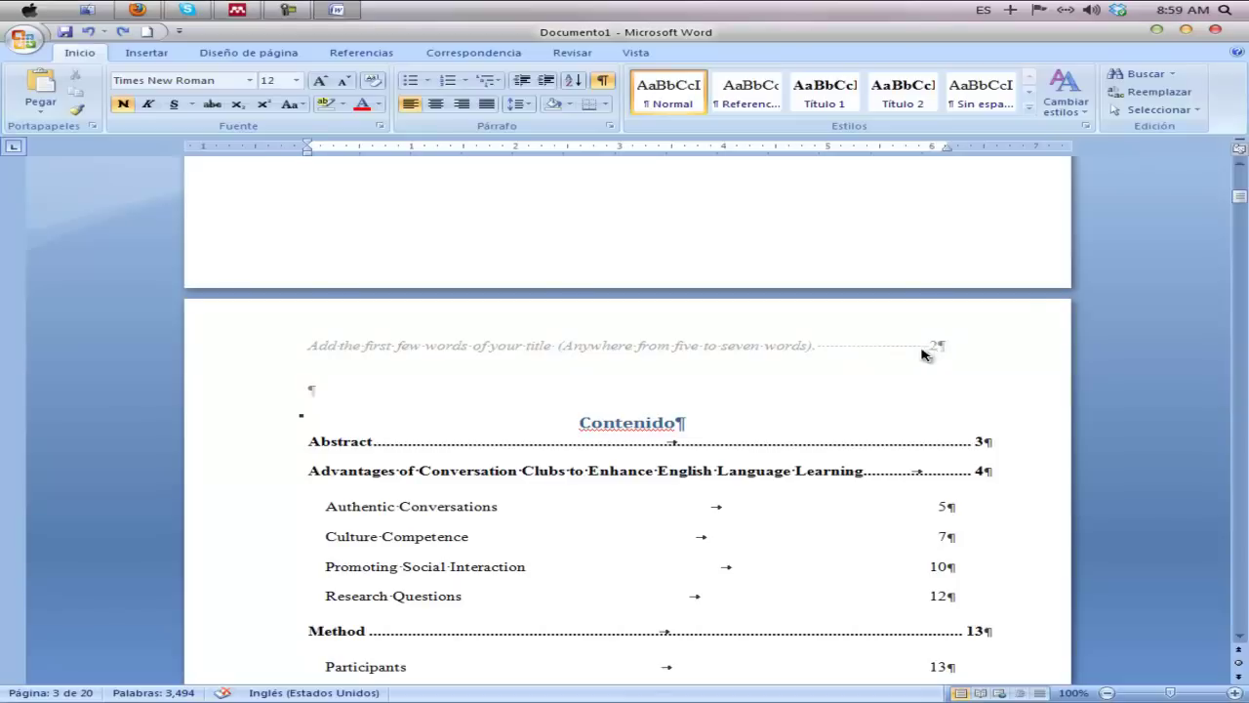
Step: Undo the deletion of the page number in the contents page's running head
{"action": "left_click", "coordinate": [853, 398]}
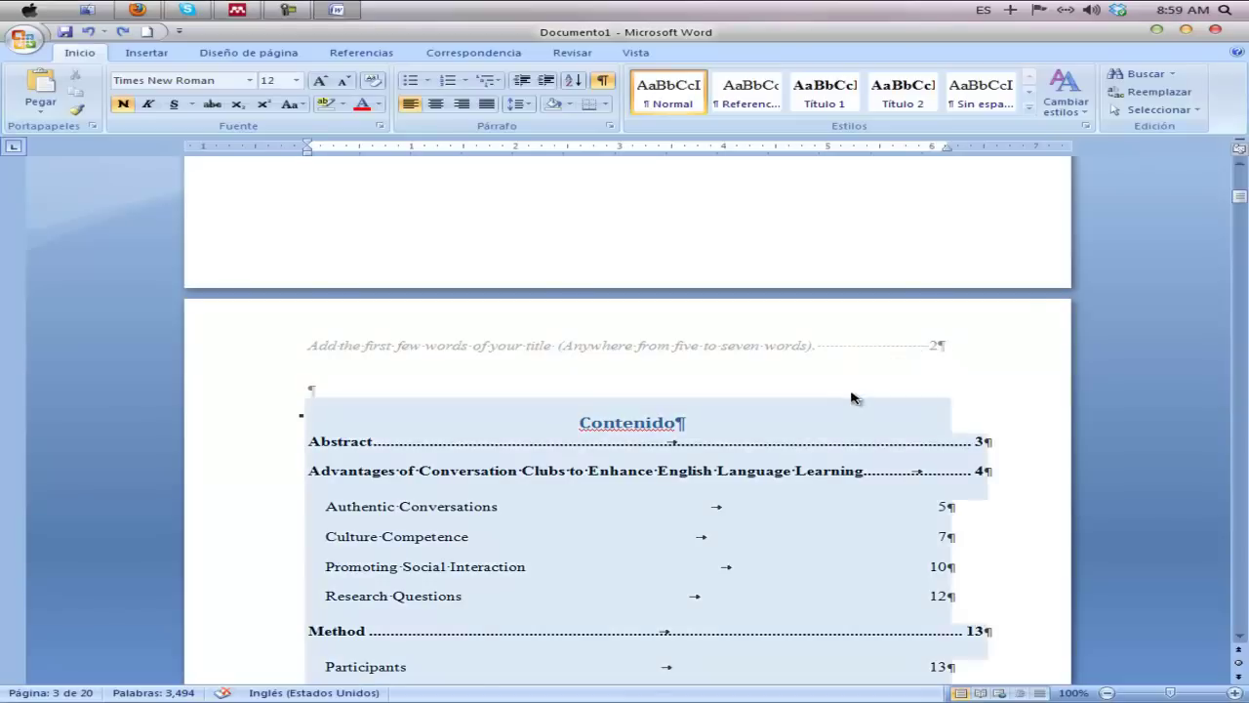
{"action": "scroll", "coordinate": [868, 394], "scroll_direction": "down", "scroll_amount": 6}
{"action": "key", "text": "ctrl+z"}
Step: Unlink the section 3 header from the previous section's header
{"action": "scroll", "coordinate": [867, 417], "scroll_direction": "down", "scroll_amount": 3}
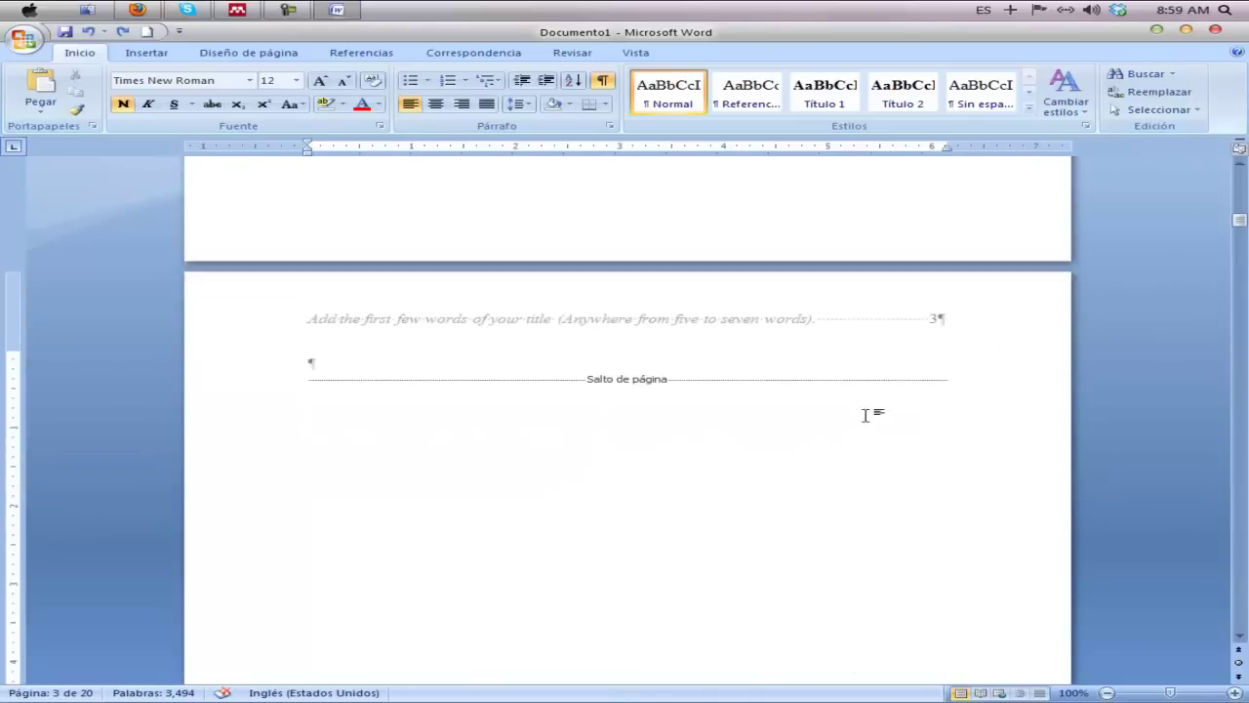
{"action": "double_click", "coordinate": [844, 344]}
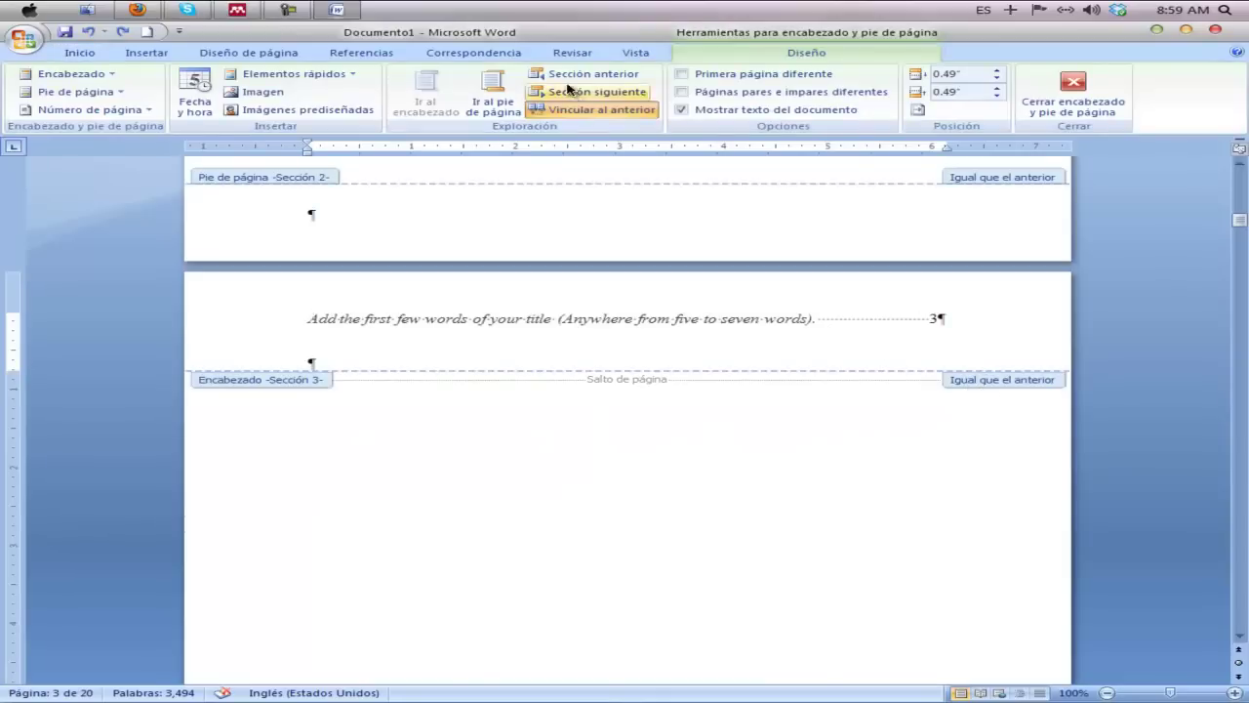
{"action": "left_click", "coordinate": [583, 112]}
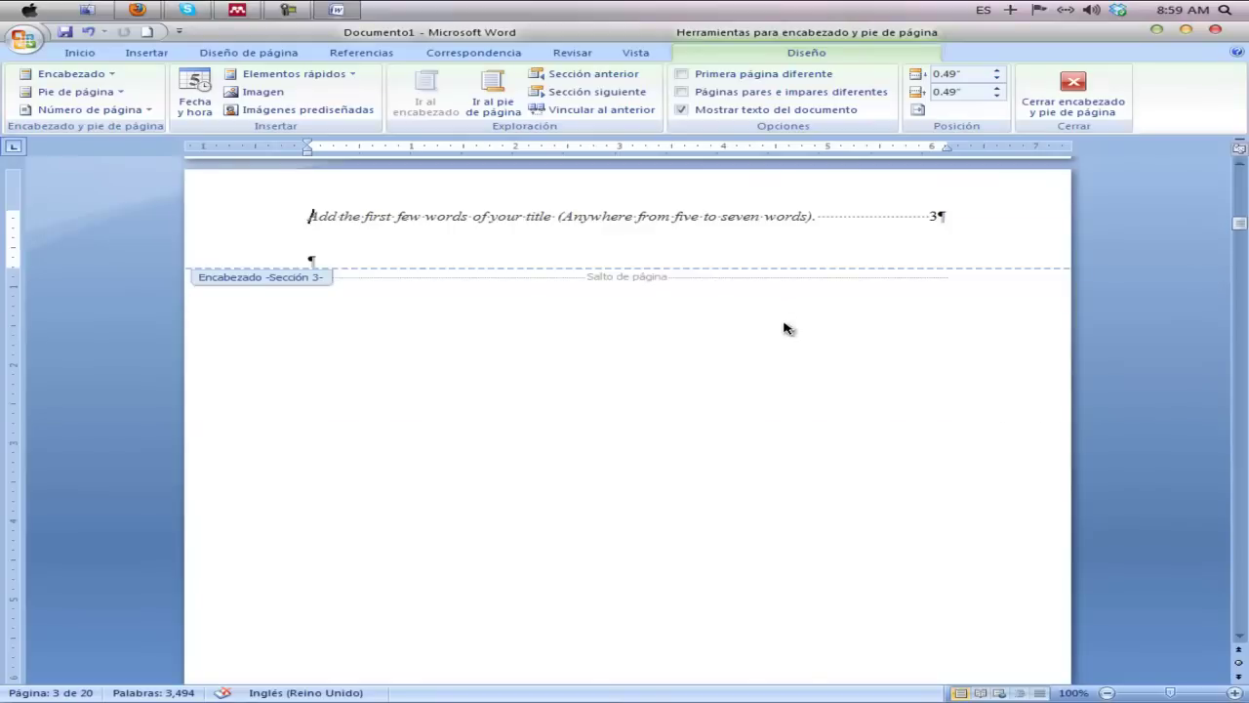
Step: Delete the page number, its leading spaces and the period from the contents page's running head, and return to the body text
{"action": "scroll", "coordinate": [787, 329], "scroll_direction": "up", "scroll_amount": 15}
{"action": "scroll", "coordinate": [817, 294], "scroll_direction": "up", "scroll_amount": 1}
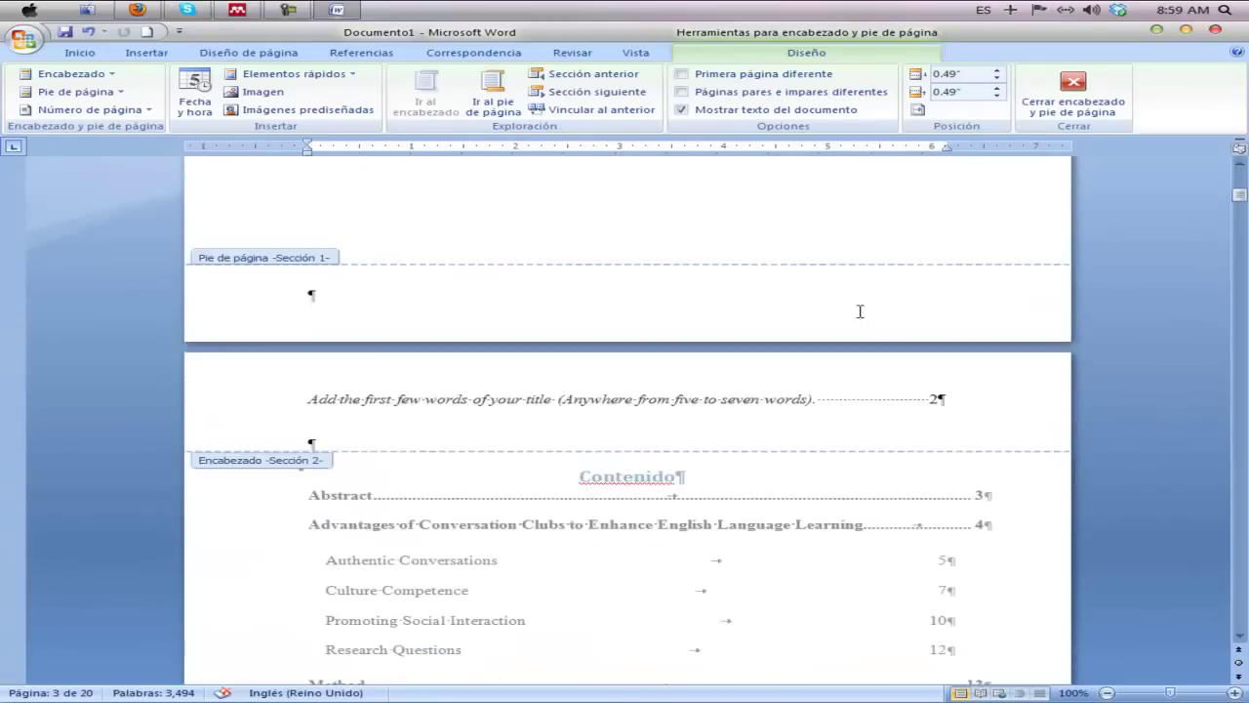
{"action": "left_click", "coordinate": [935, 399]}
{"action": "key", "text": "shift+Left"}
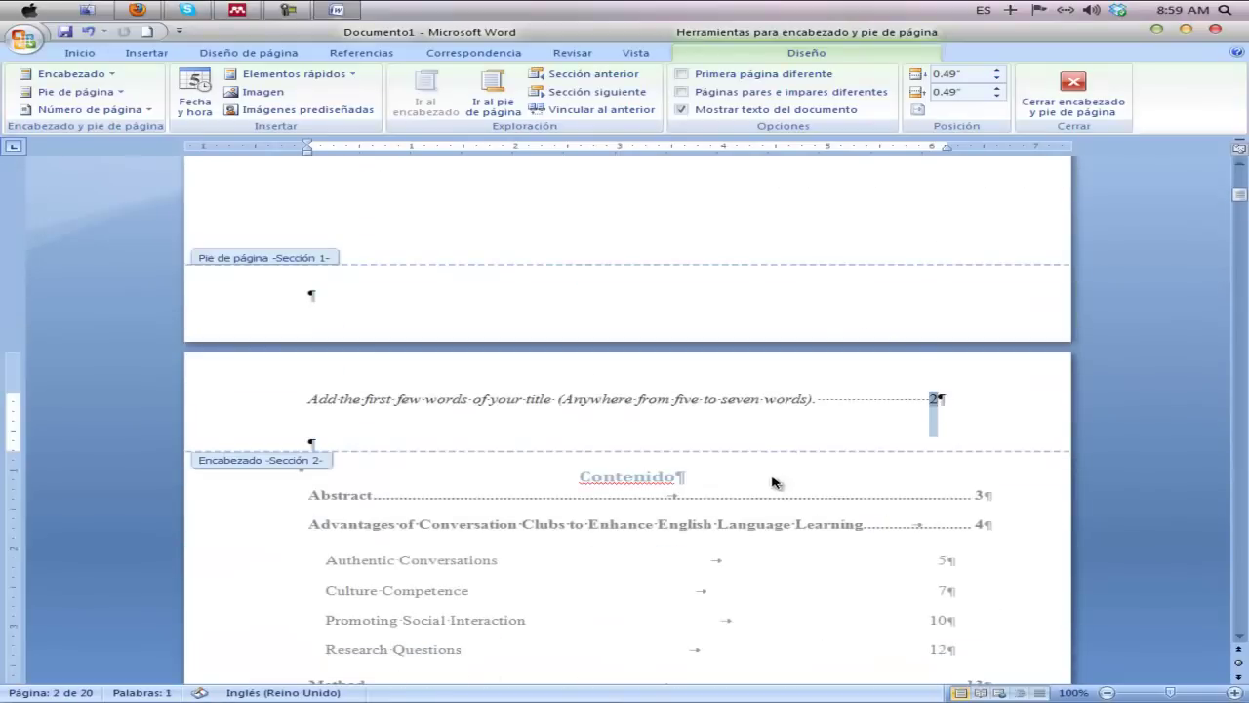
{"action": "key", "text": "Delete"}
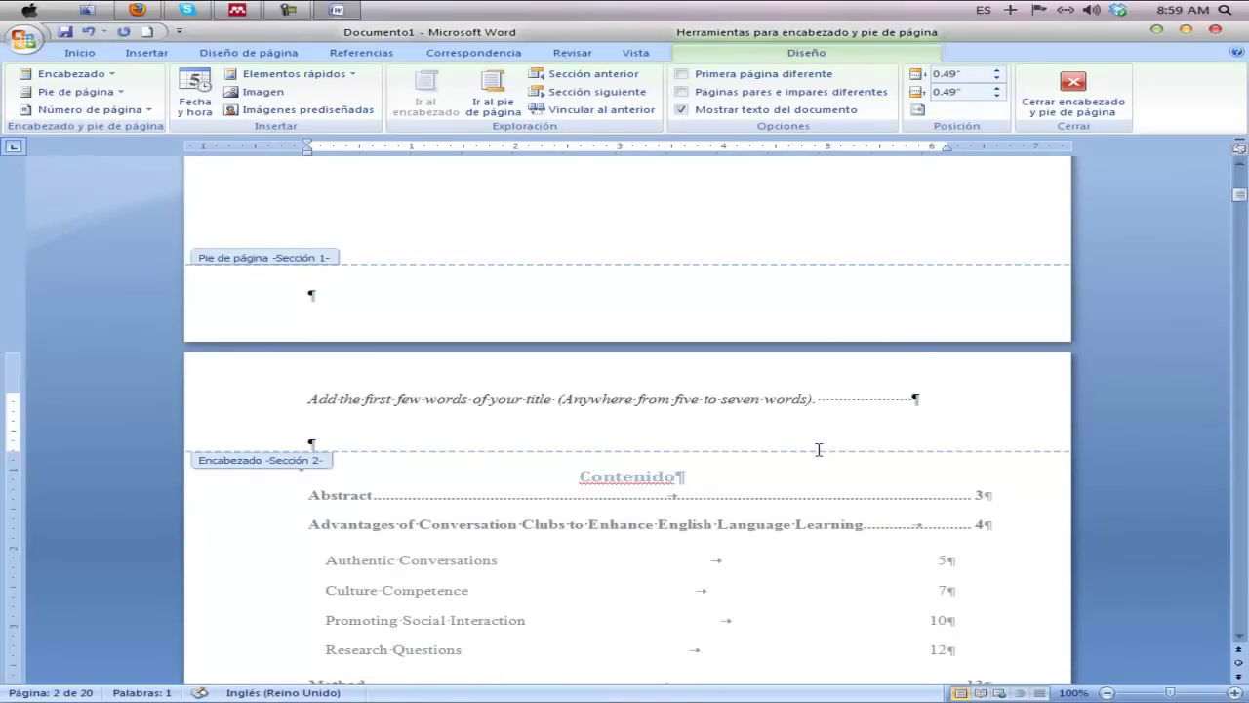
{"action": "key", "text": "BackSpace"}
{"action": "key", "text": "BackSpace"}
{"action": "key", "text": "BackSpace"}
{"action": "key", "text": "BackSpace"}
{"action": "key", "text": "BackSpace"}
{"action": "key", "text": "BackSpace"}
{"action": "key", "text": "BackSpace"}
{"action": "key", "text": "BackSpace"}
{"action": "key", "text": "BackSpace"}
{"action": "key", "text": "BackSpace"}
{"action": "key", "text": "BackSpace"}
{"action": "key", "text": "BackSpace"}
{"action": "key", "text": "BackSpace"}
{"action": "key", "text": "BackSpace"}
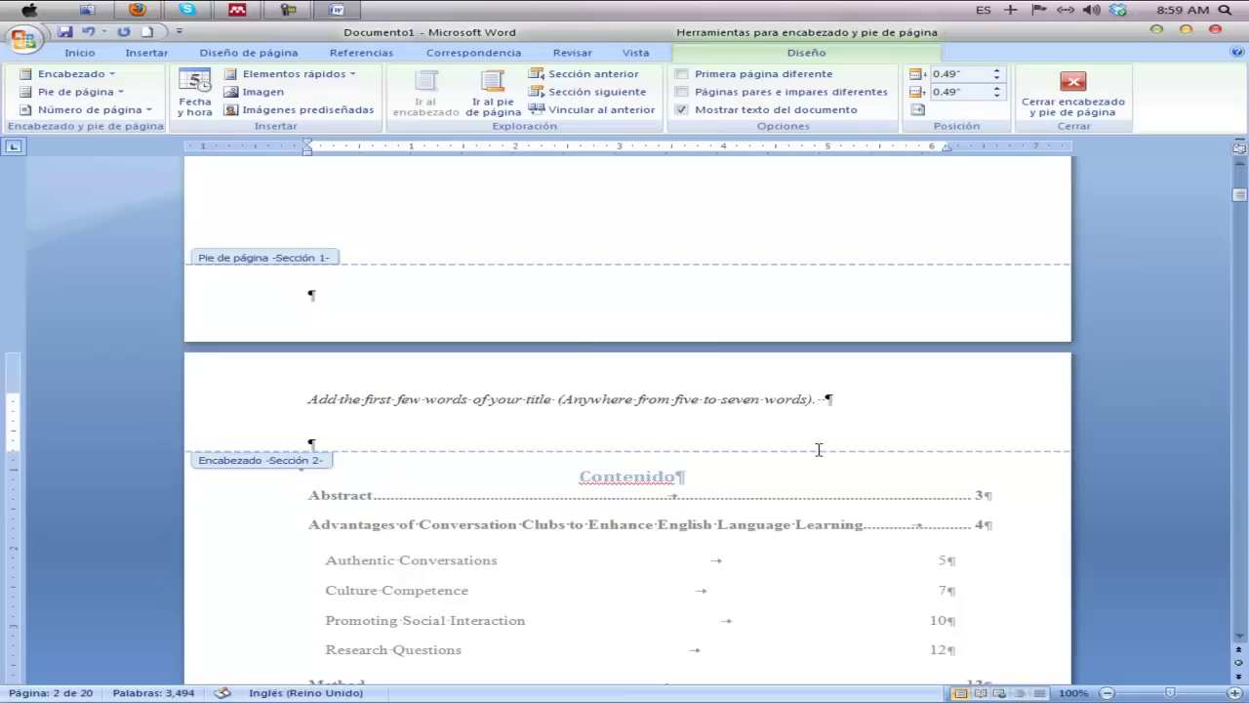
{"action": "double_click", "coordinate": [800, 472]}
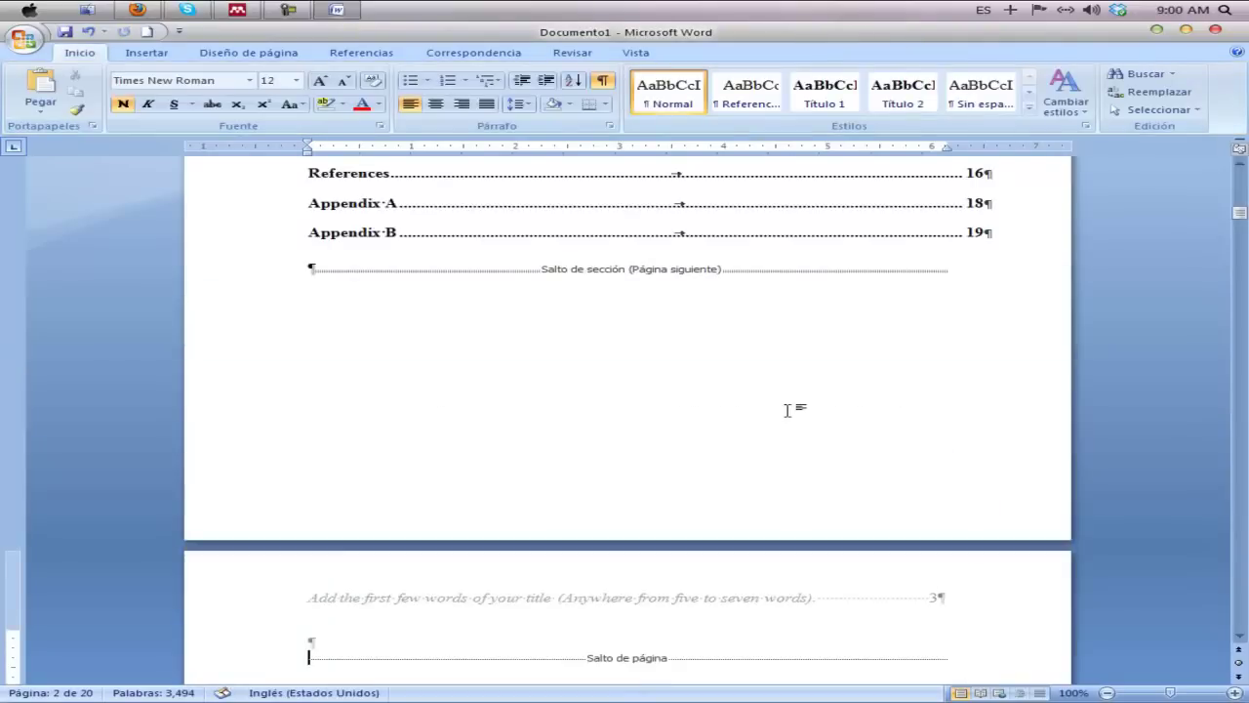
Step: Delete the leftover page break and the empty paragraphs above the Abstract heading so it starts section 3
{"action": "scroll", "coordinate": [787, 410], "scroll_direction": "down", "scroll_amount": 3}
{"action": "key", "text": "ctrl+v"}
{"action": "scroll", "coordinate": [798, 391], "scroll_direction": "down", "scroll_amount": 3}
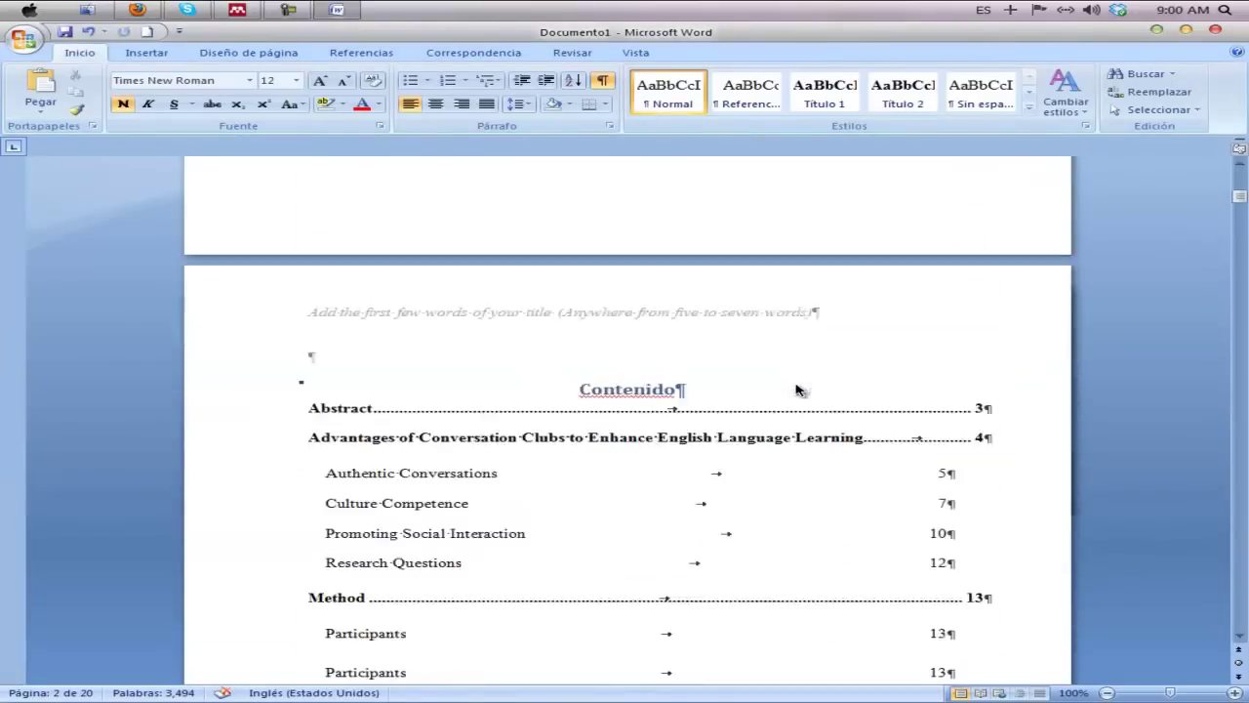
{"action": "scroll", "coordinate": [795, 389], "scroll_direction": "down", "scroll_amount": 20}
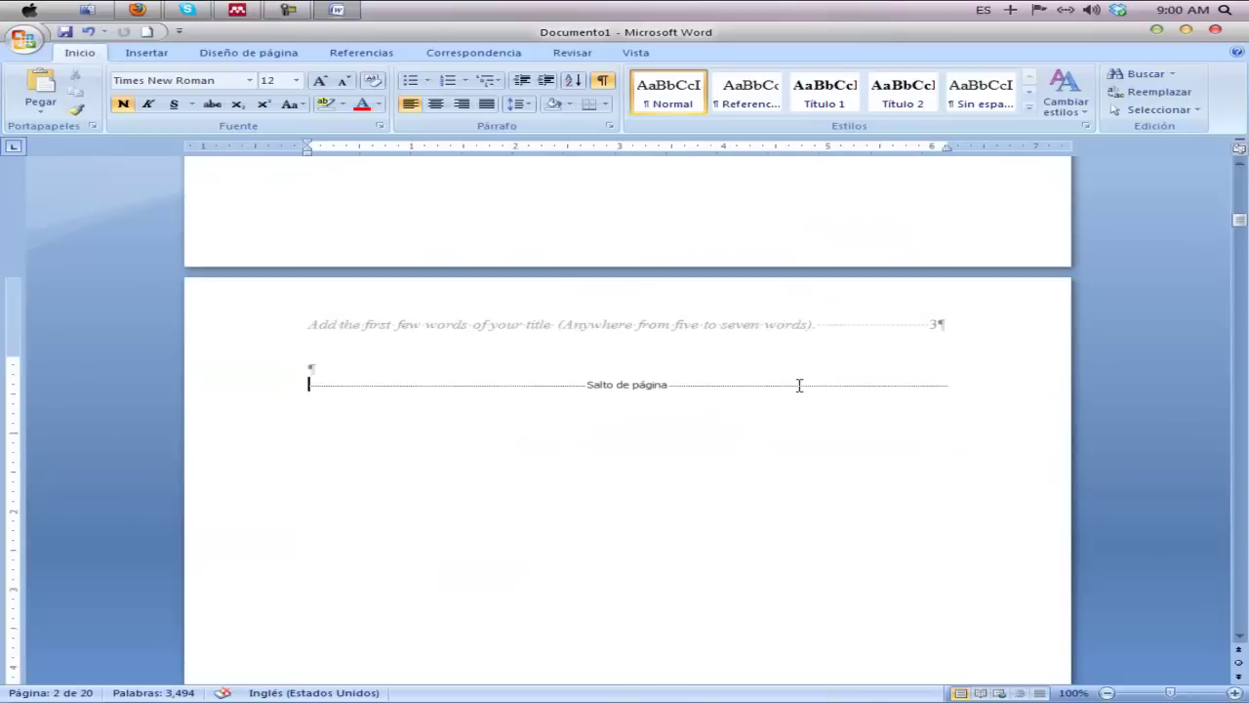
{"action": "scroll", "coordinate": [799, 386], "scroll_direction": "down", "scroll_amount": 3}
{"action": "scroll", "coordinate": [796, 380], "scroll_direction": "down", "scroll_amount": 13}
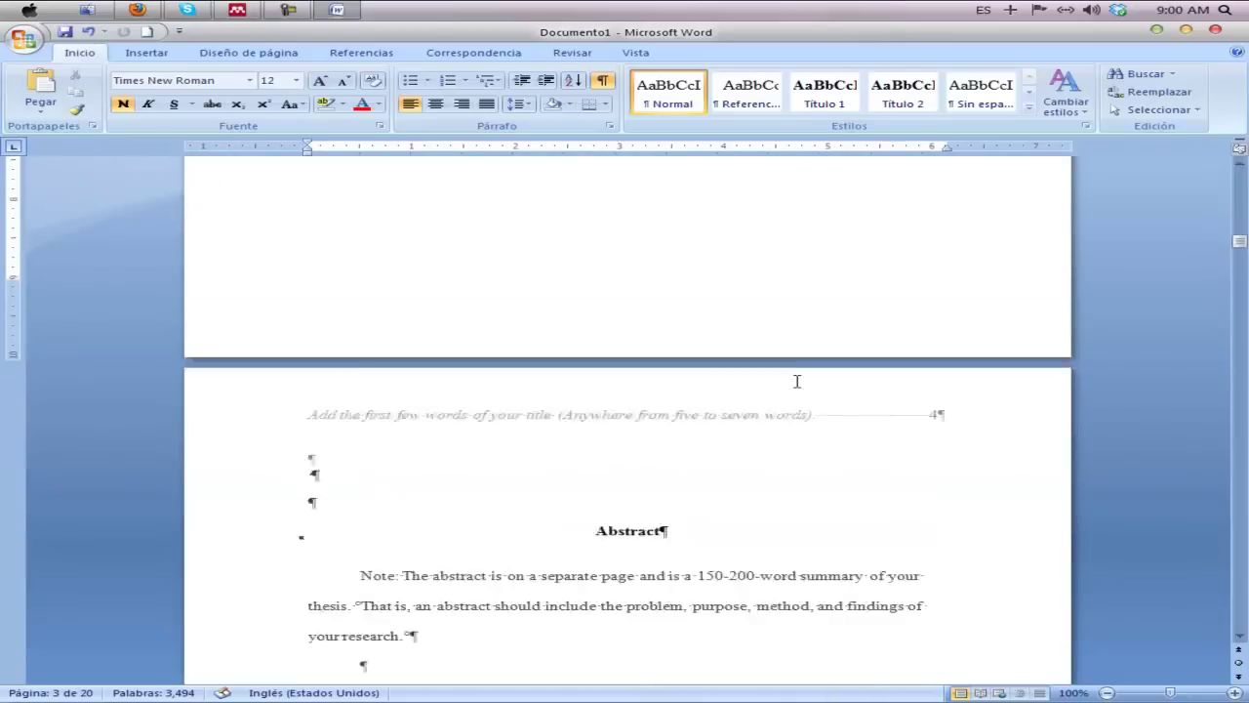
{"action": "scroll", "coordinate": [799, 379], "scroll_direction": "up", "scroll_amount": 16}
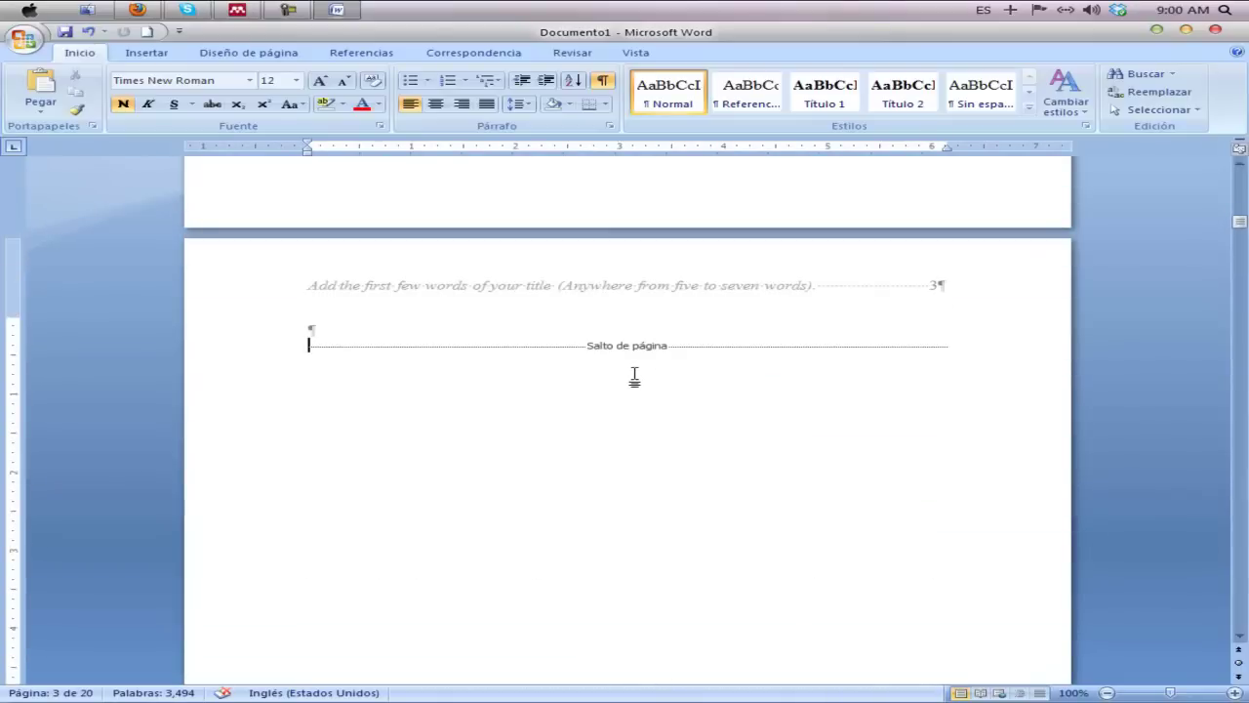
{"action": "key", "text": "Delete"}
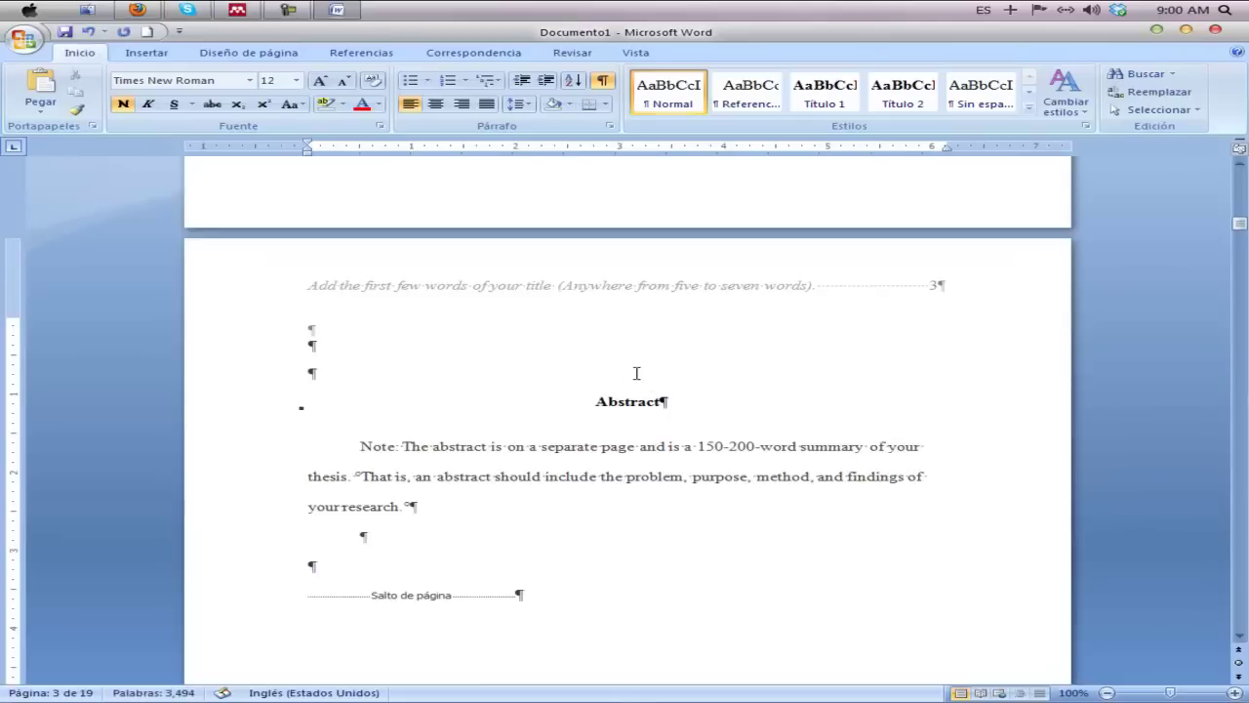
{"action": "key", "text": "Delete"}
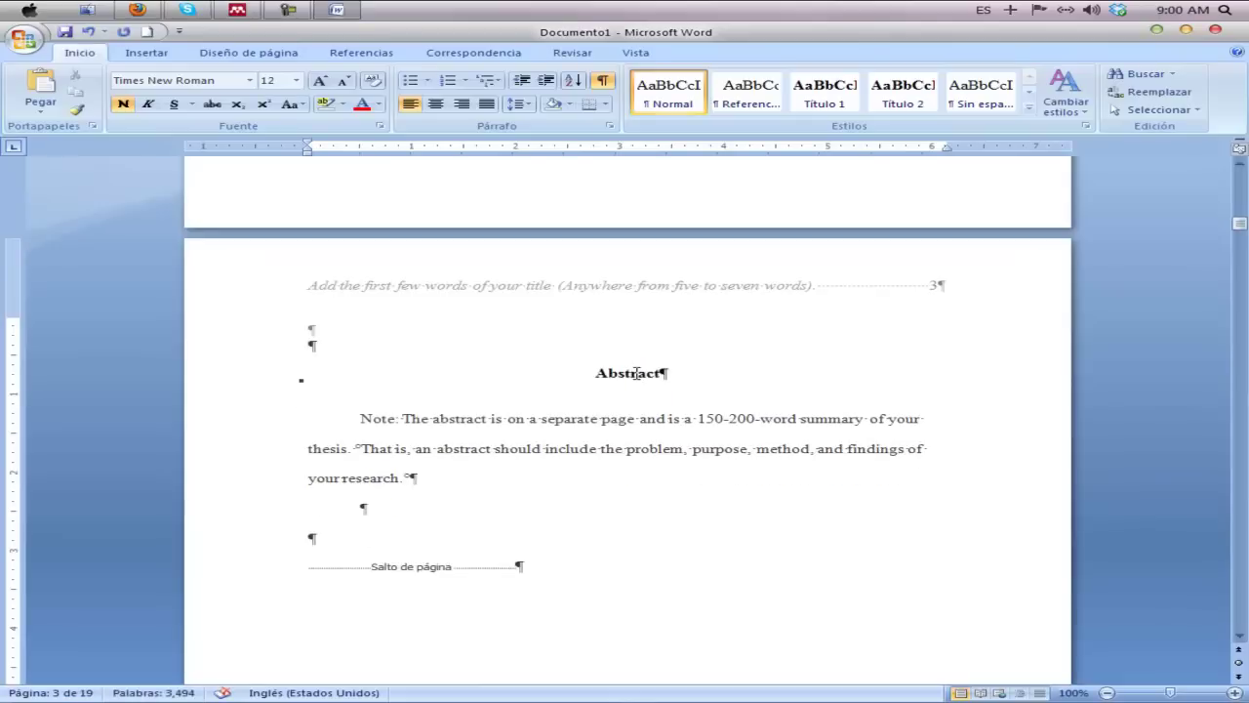
{"action": "key", "text": "Delete"}
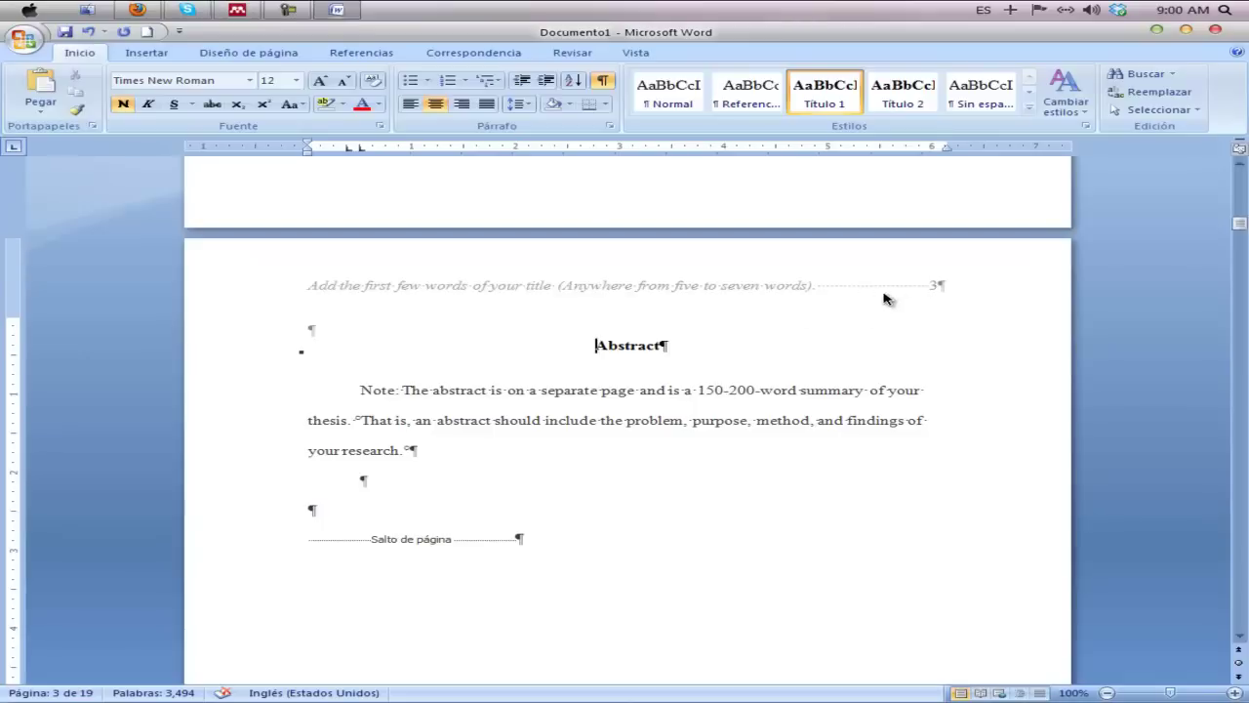
{"action": "left_click", "coordinate": [651, 422]}
{"action": "scroll", "coordinate": [660, 416], "scroll_direction": "down", "scroll_amount": 5}
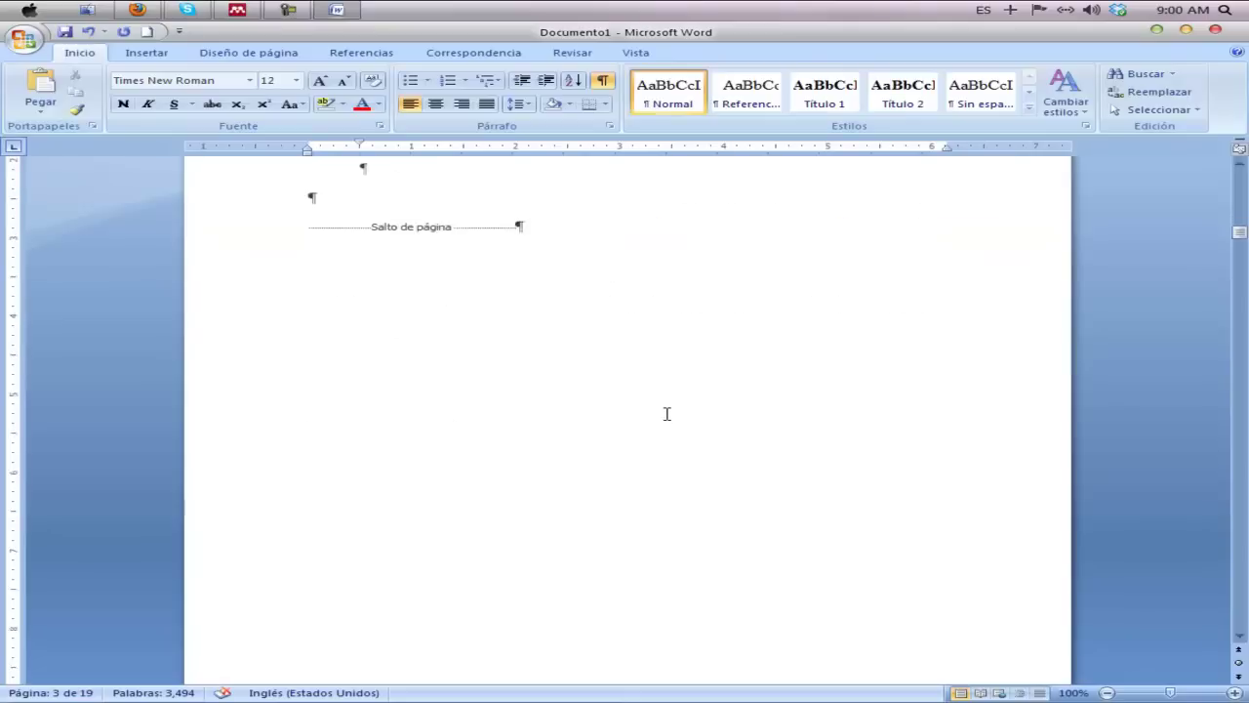
{"action": "scroll", "coordinate": [667, 406], "scroll_direction": "down", "scroll_amount": 5}
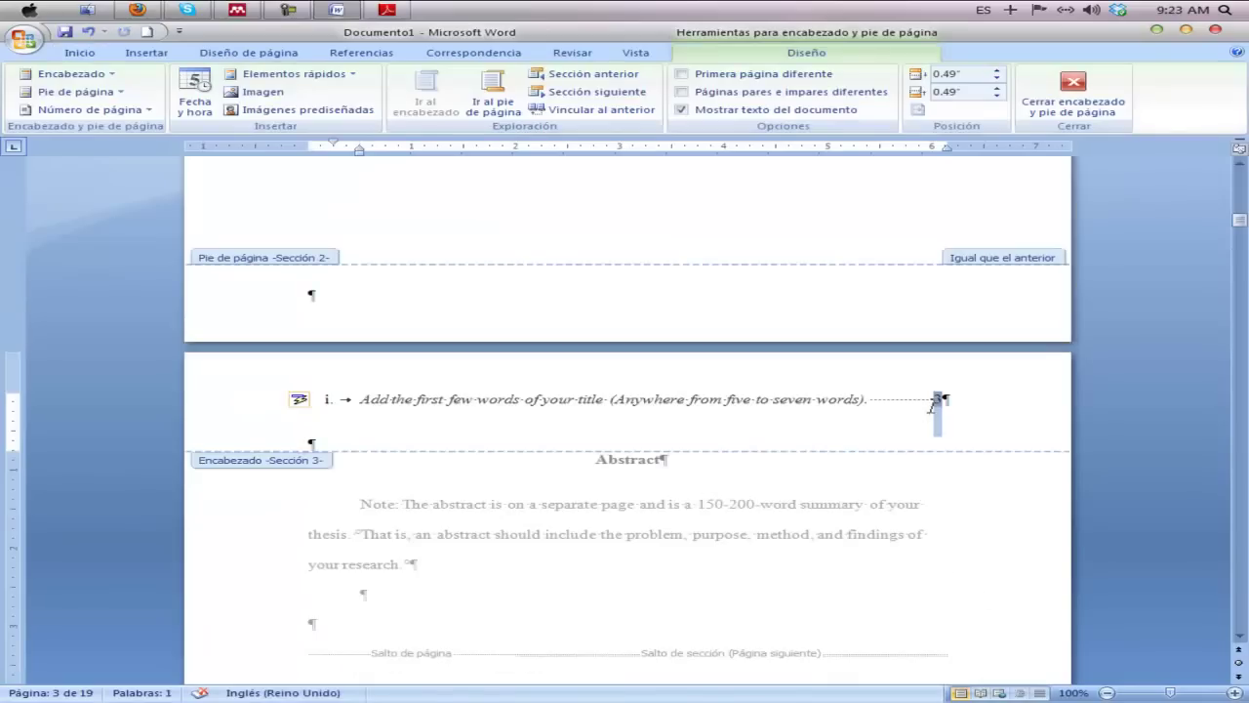
Step: Change the page number field in the Abstract page's running head to the lowercase Roman format i, ii, iii
{"action": "right_click", "coordinate": [940, 402]}
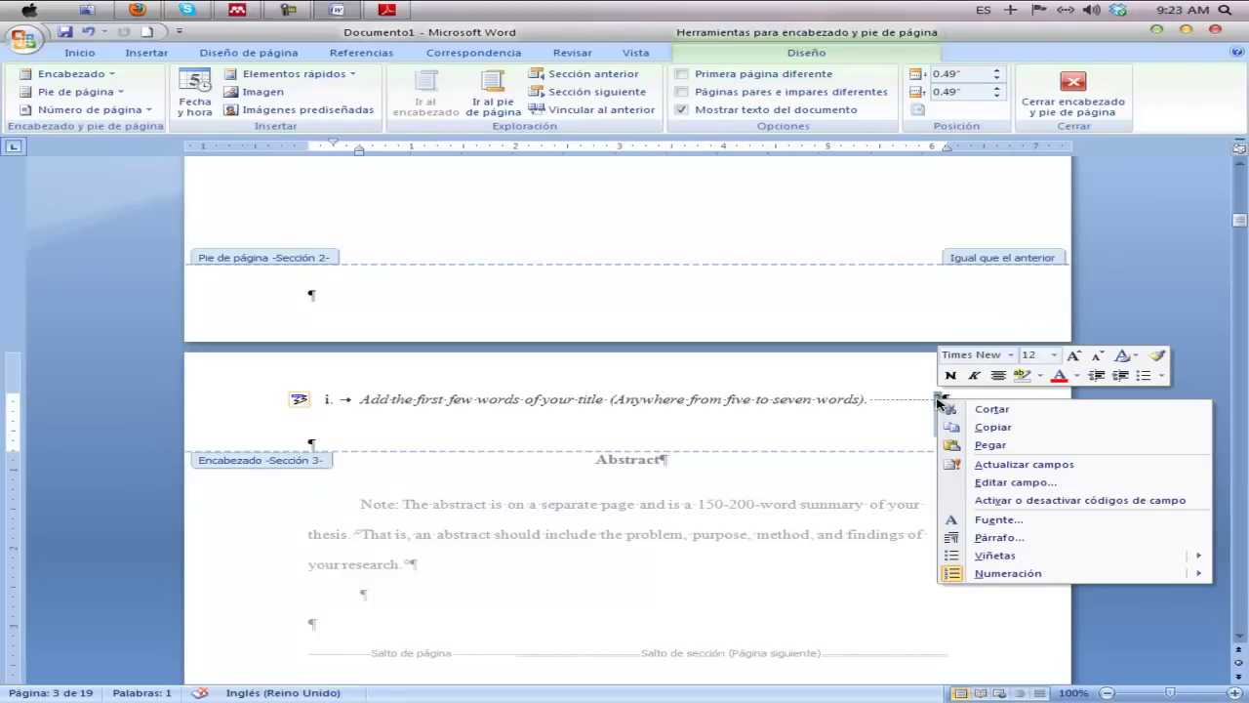
{"action": "left_click", "coordinate": [1005, 482]}
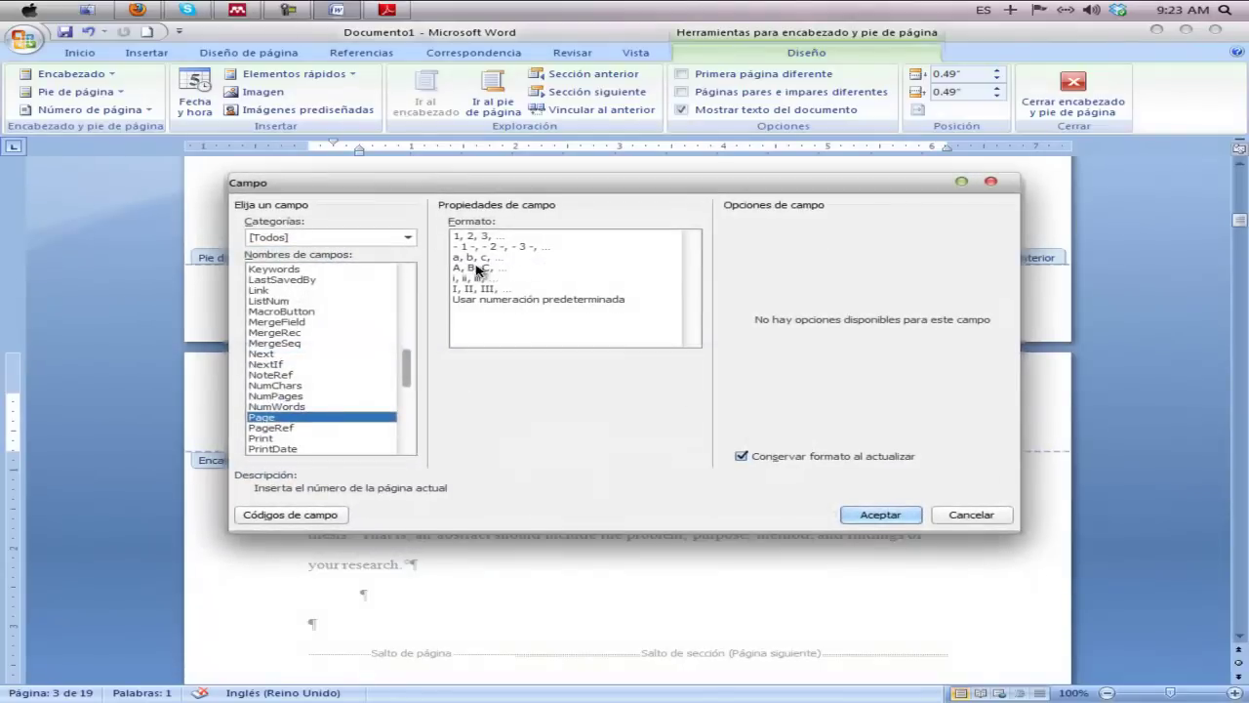
{"action": "left_click", "coordinate": [478, 278]}
{"action": "left_click", "coordinate": [893, 516]}
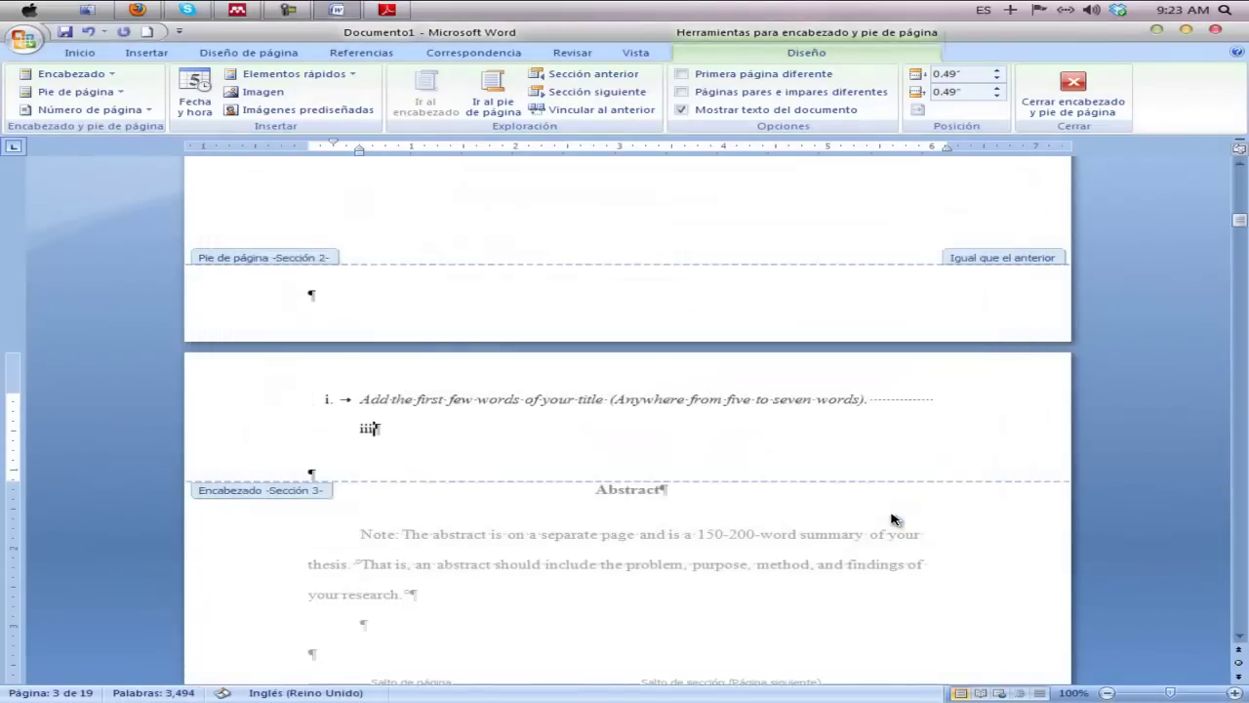
{"action": "key", "text": "shift+Left"}
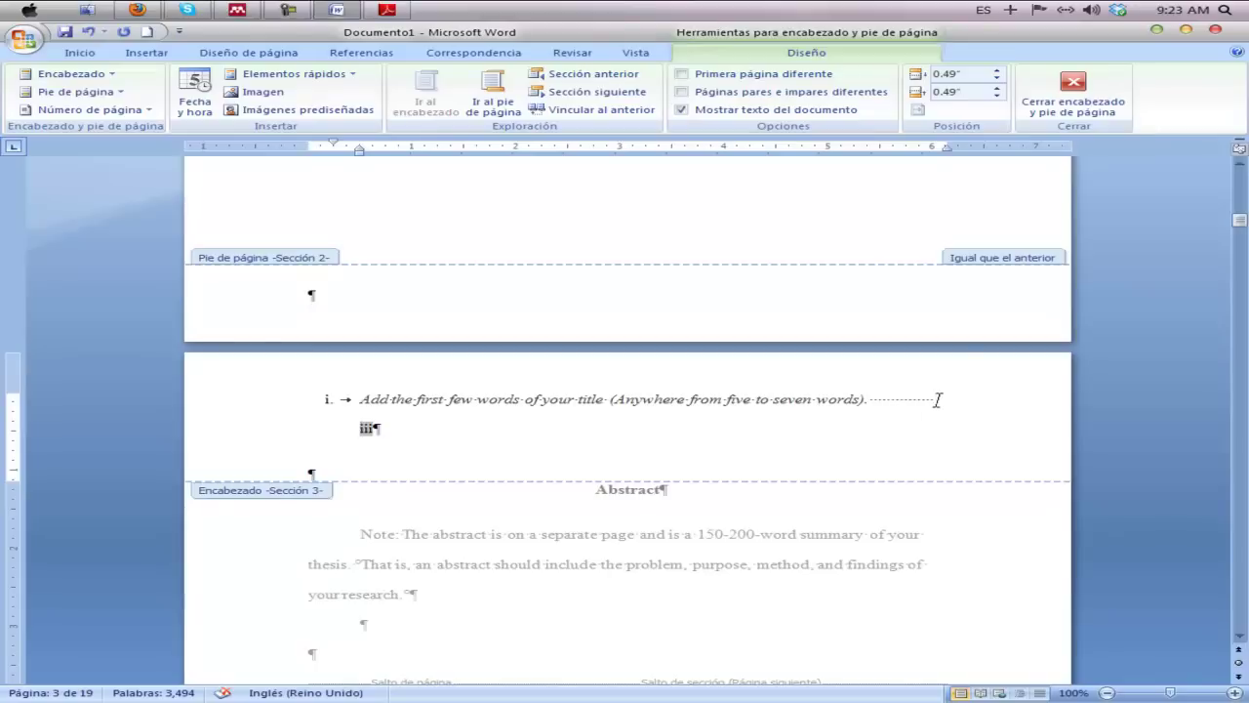
Step: Remove surplus spacing before the page number in the Abstract page's running head to fit it on one line, and return to the body text
{"action": "left_click", "coordinate": [897, 395]}
{"action": "key", "text": "Delete"}
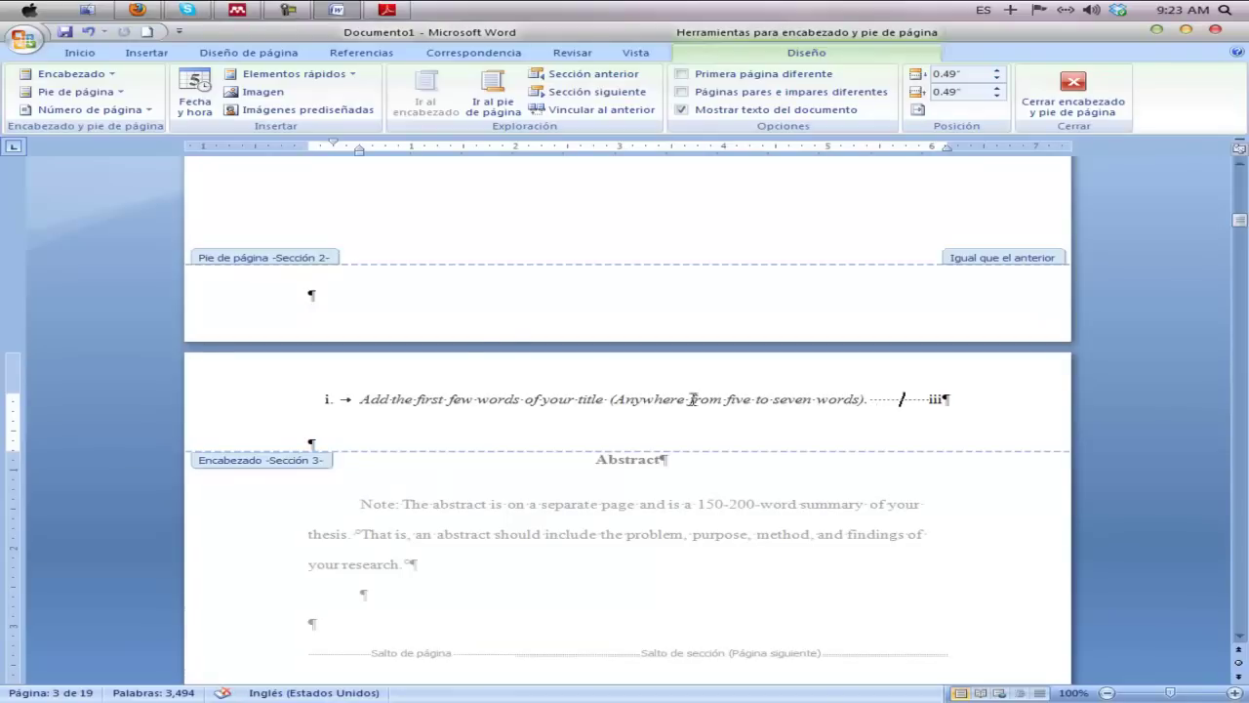
{"action": "key", "text": "Escape"}
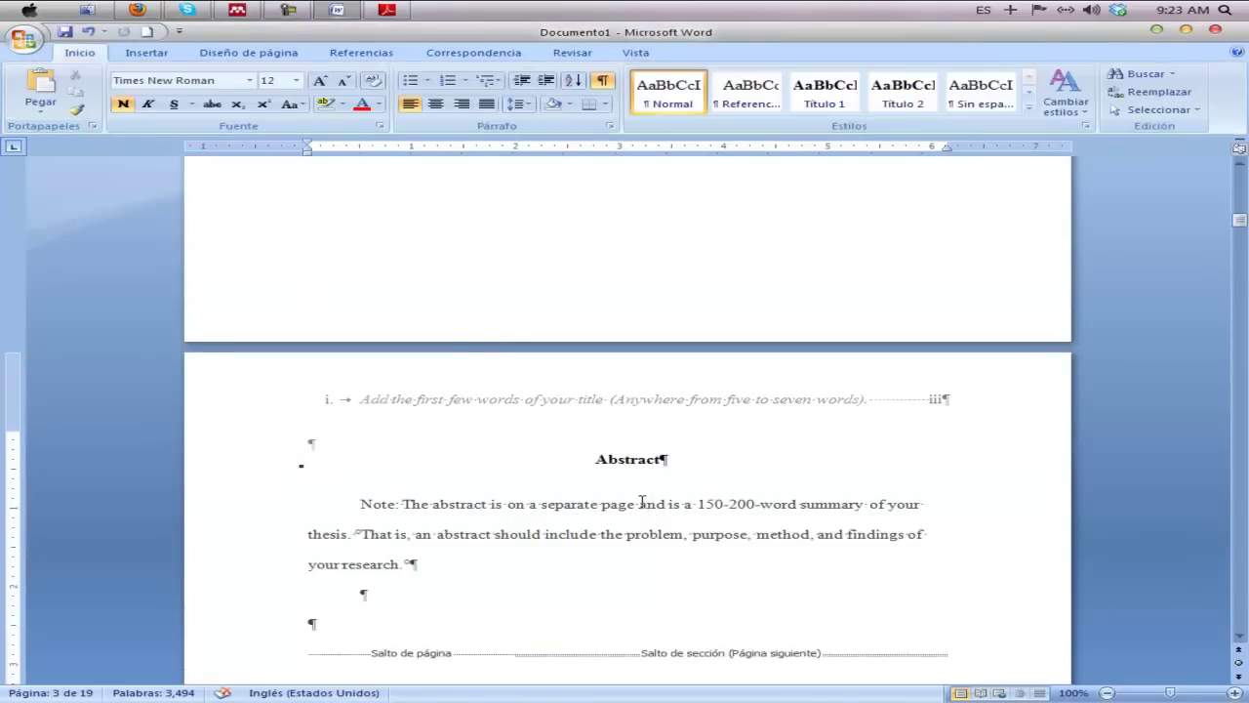
Step: Restart the page numbering of section 4 at 1 in the running head above the Advantages of Conversation Clubs heading
{"action": "scroll", "coordinate": [642, 504], "scroll_direction": "up", "scroll_amount": 10}
{"action": "scroll", "coordinate": [642, 488], "scroll_direction": "down", "scroll_amount": 3}
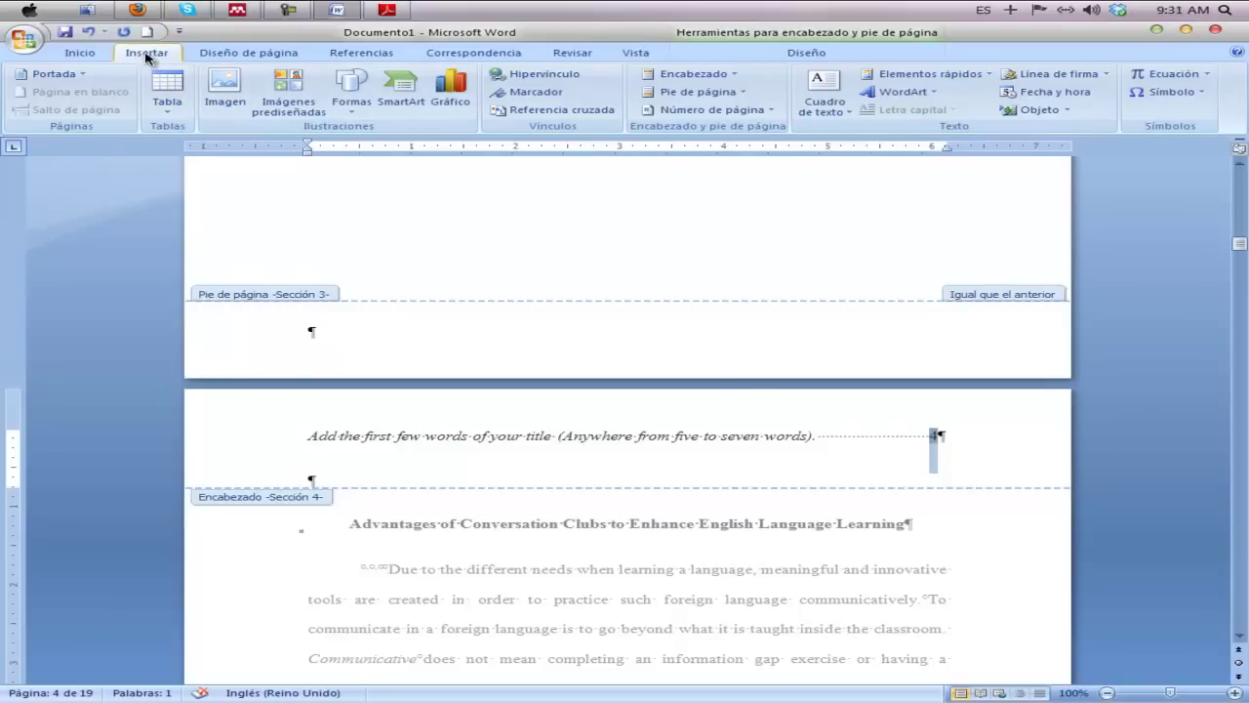
{"action": "left_click", "coordinate": [696, 116]}
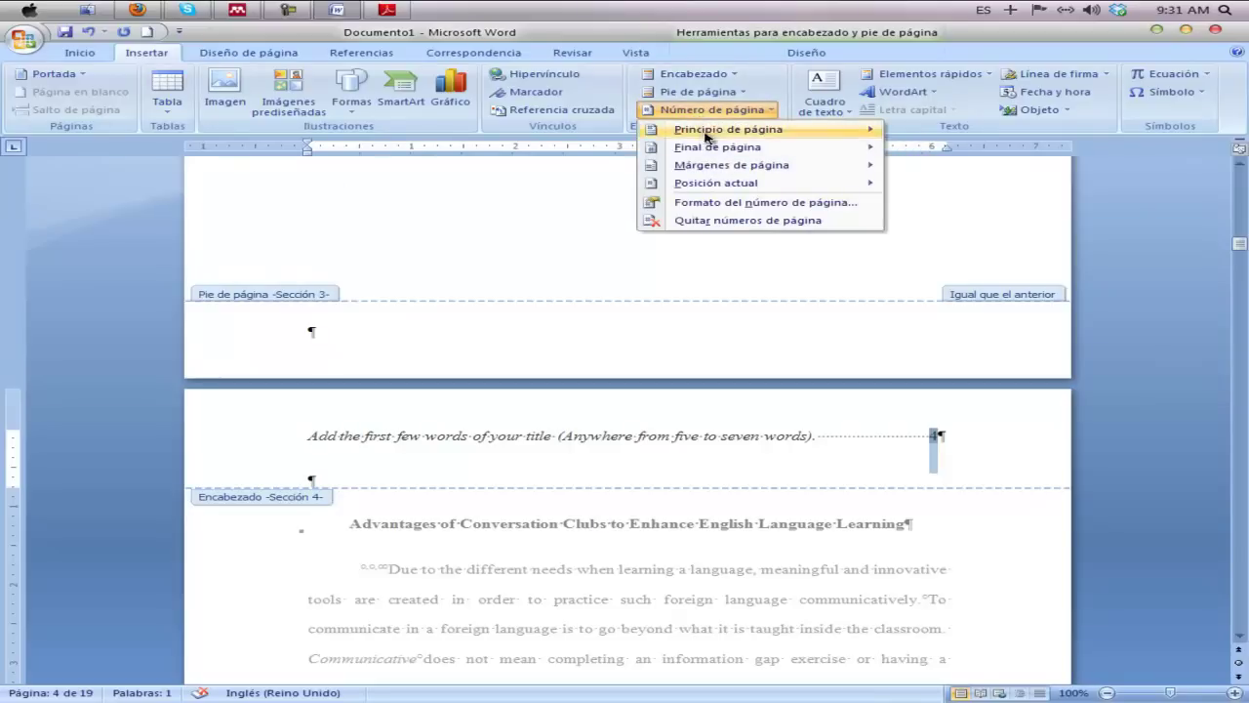
{"action": "left_click", "coordinate": [730, 203]}
{"action": "left_click", "coordinate": [532, 415]}
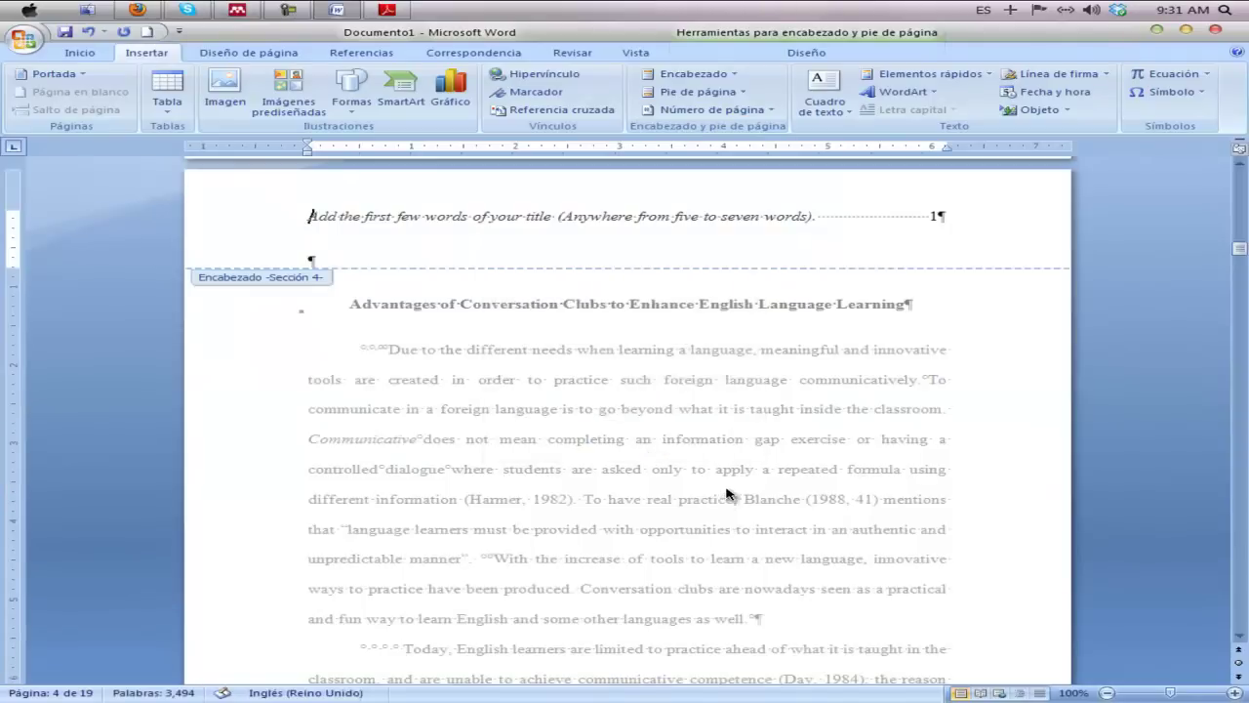
Step: Check that the running head and page numbers continue correctly through the following pages of section 4
{"action": "scroll", "coordinate": [727, 422], "scroll_direction": "down", "scroll_amount": 3}
{"action": "scroll", "coordinate": [723, 419], "scroll_direction": "down", "scroll_amount": 5}
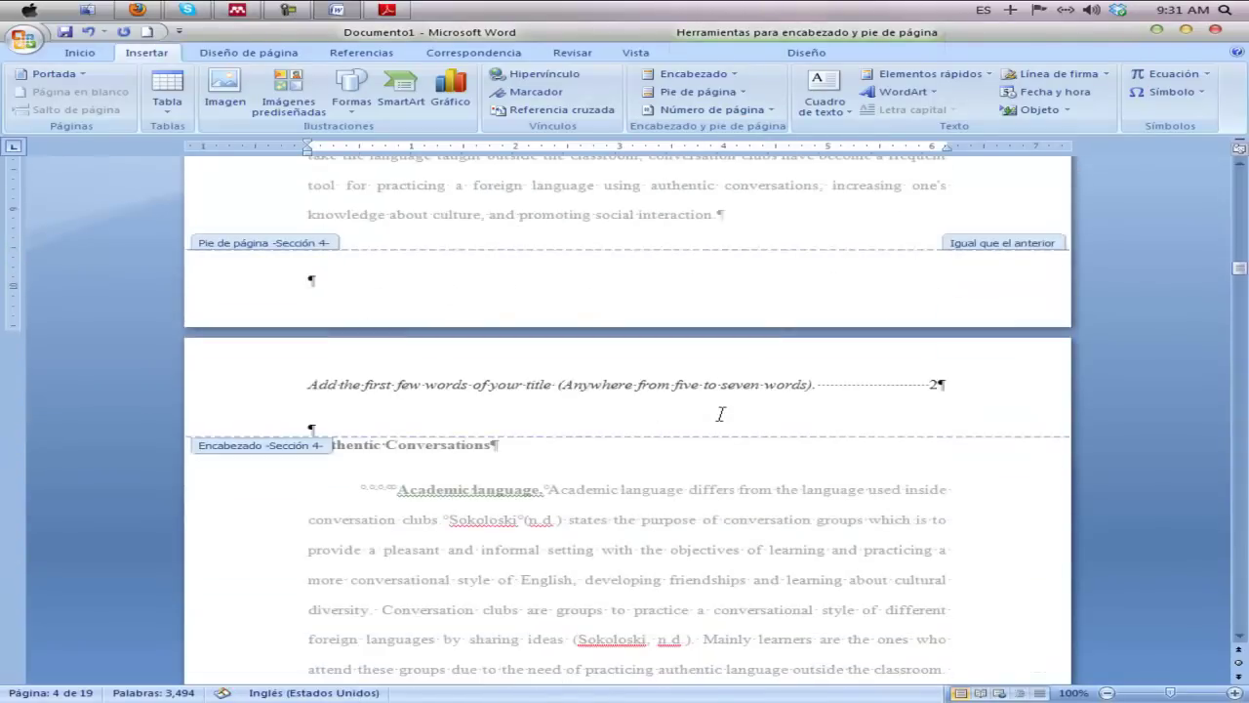
{"action": "scroll", "coordinate": [830, 284], "scroll_direction": "up", "scroll_amount": 4}
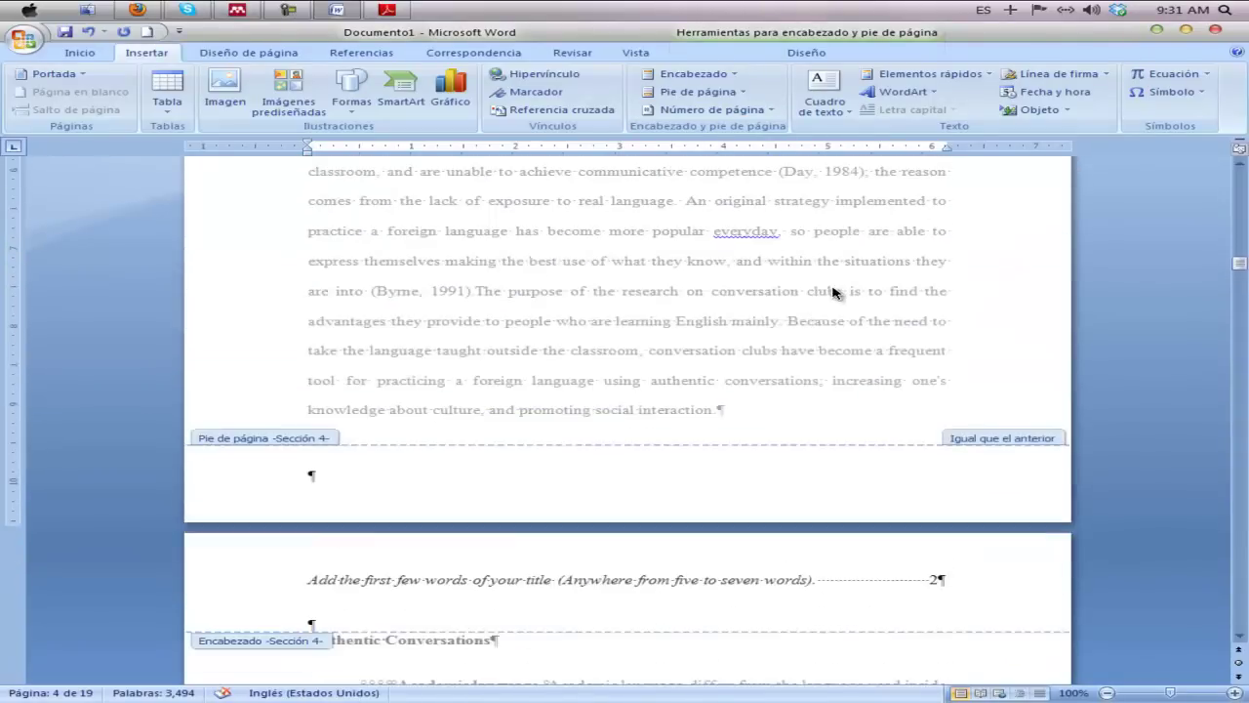
{"action": "scroll", "coordinate": [822, 254], "scroll_direction": "down", "scroll_amount": 1}
{"action": "scroll", "coordinate": [823, 254], "scroll_direction": "down", "scroll_amount": 4}
{"action": "scroll", "coordinate": [771, 323], "scroll_direction": "down", "scroll_amount": 5}
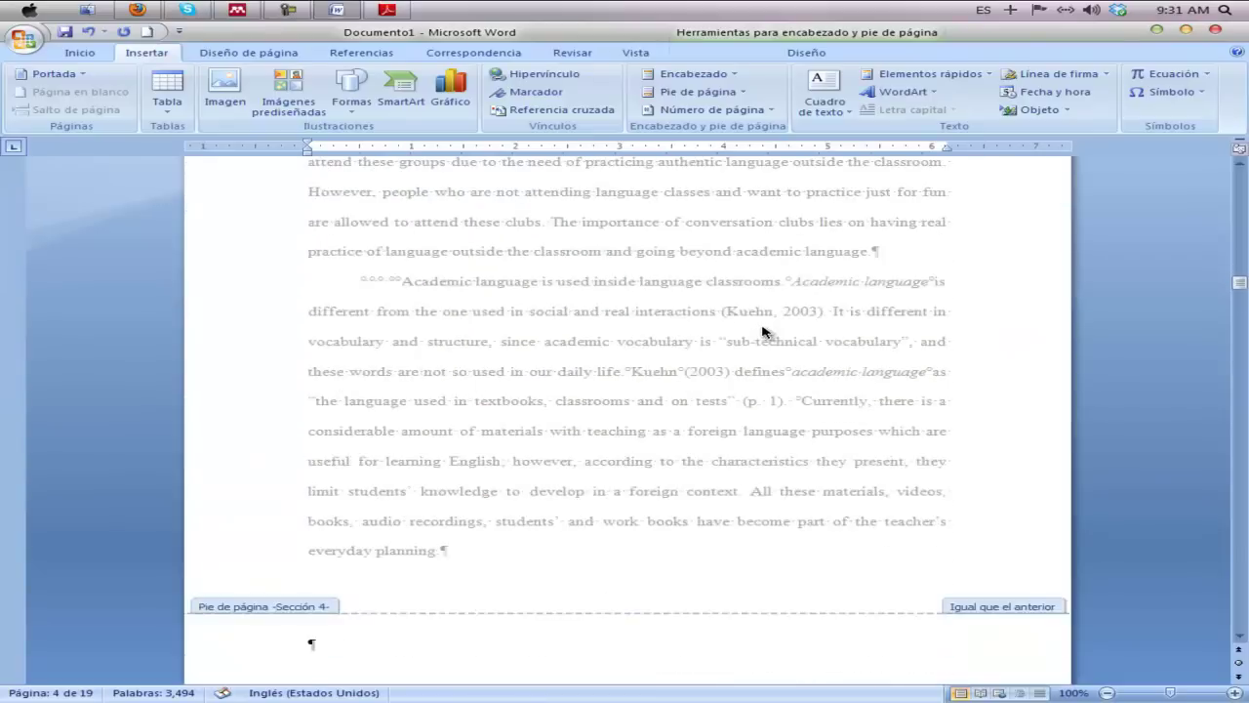
{"action": "scroll", "coordinate": [759, 324], "scroll_direction": "up", "scroll_amount": 5}
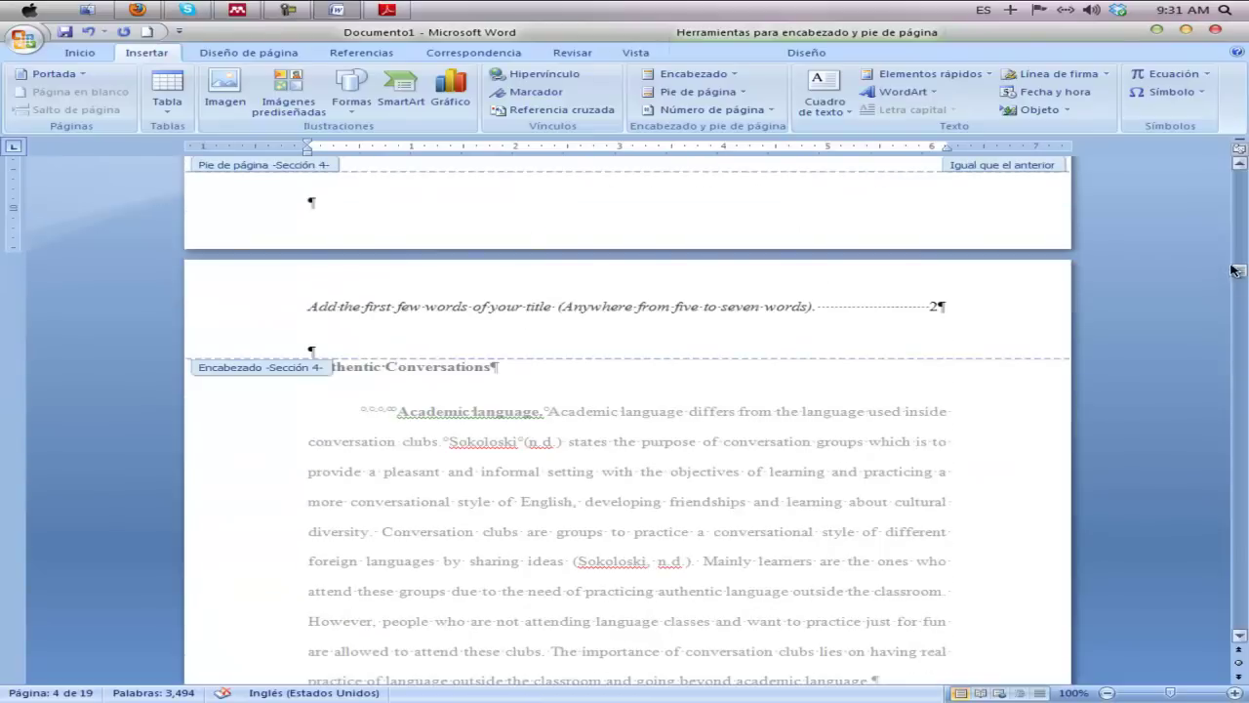
Step: Review the running heads and page numbers of the title, contents and Abstract pages from the start of the document
{"action": "left_click_drag", "start_coordinate": [1239, 270], "coordinate": [1238, 175]}
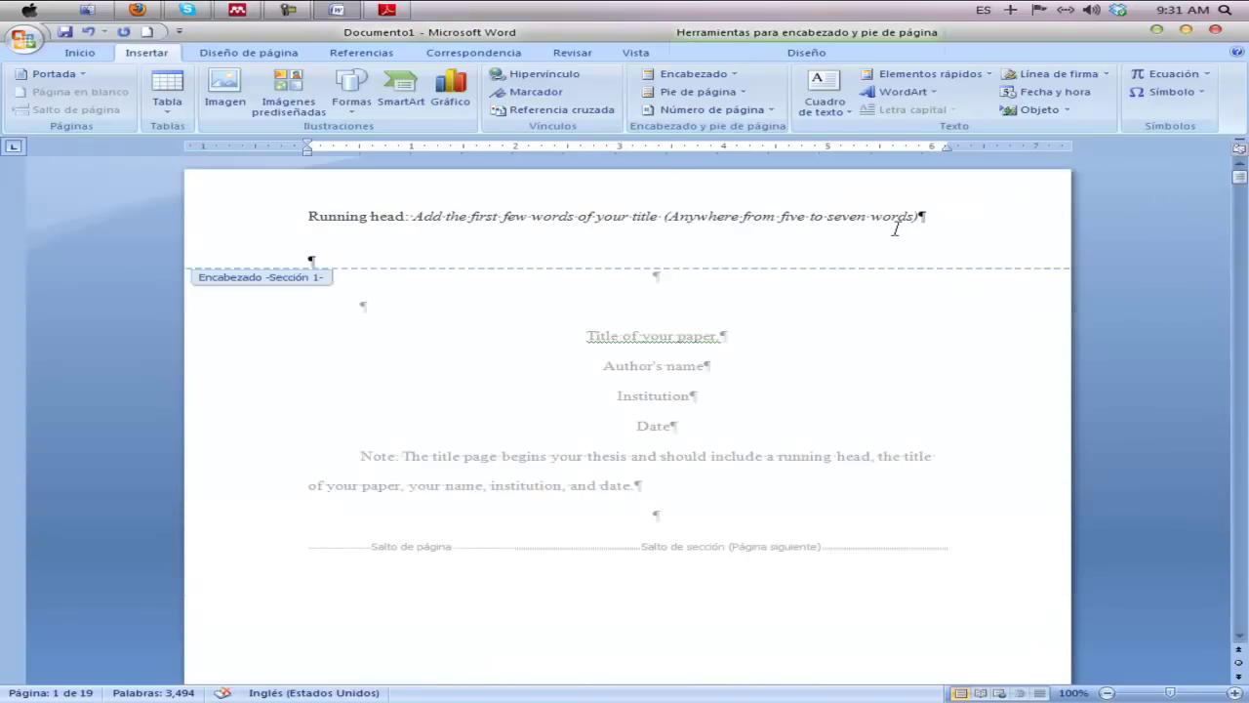
{"action": "scroll", "coordinate": [963, 280], "scroll_direction": "down", "scroll_amount": 10}
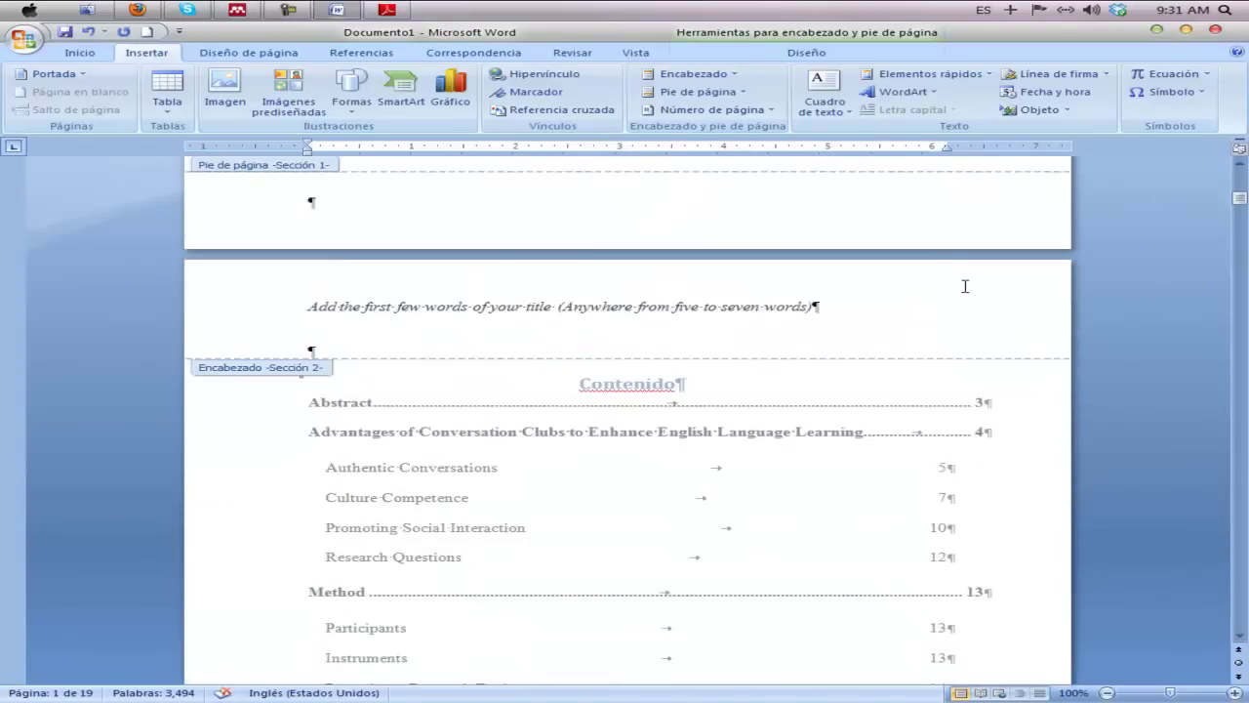
{"action": "scroll", "coordinate": [1064, 334], "scroll_direction": "up", "scroll_amount": 5}
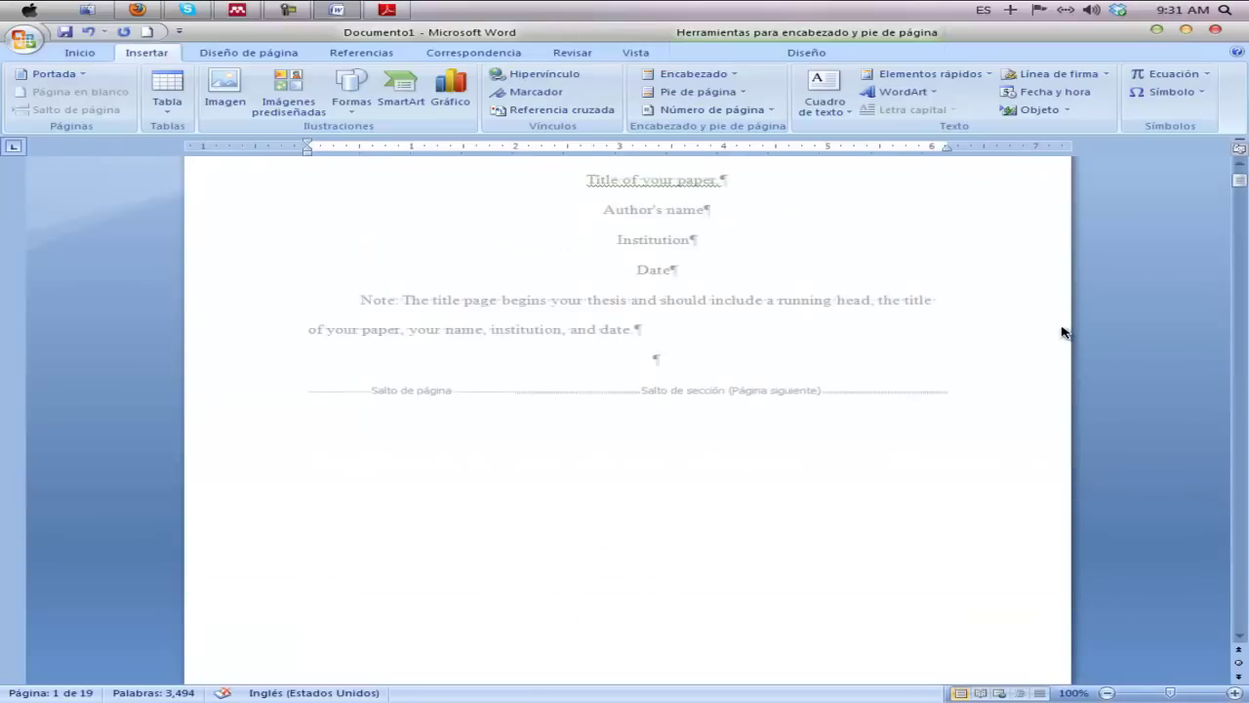
{"action": "scroll", "coordinate": [1064, 334], "scroll_direction": "down", "scroll_amount": 6}
{"action": "scroll", "coordinate": [1066, 330], "scroll_direction": "down", "scroll_amount": 1}
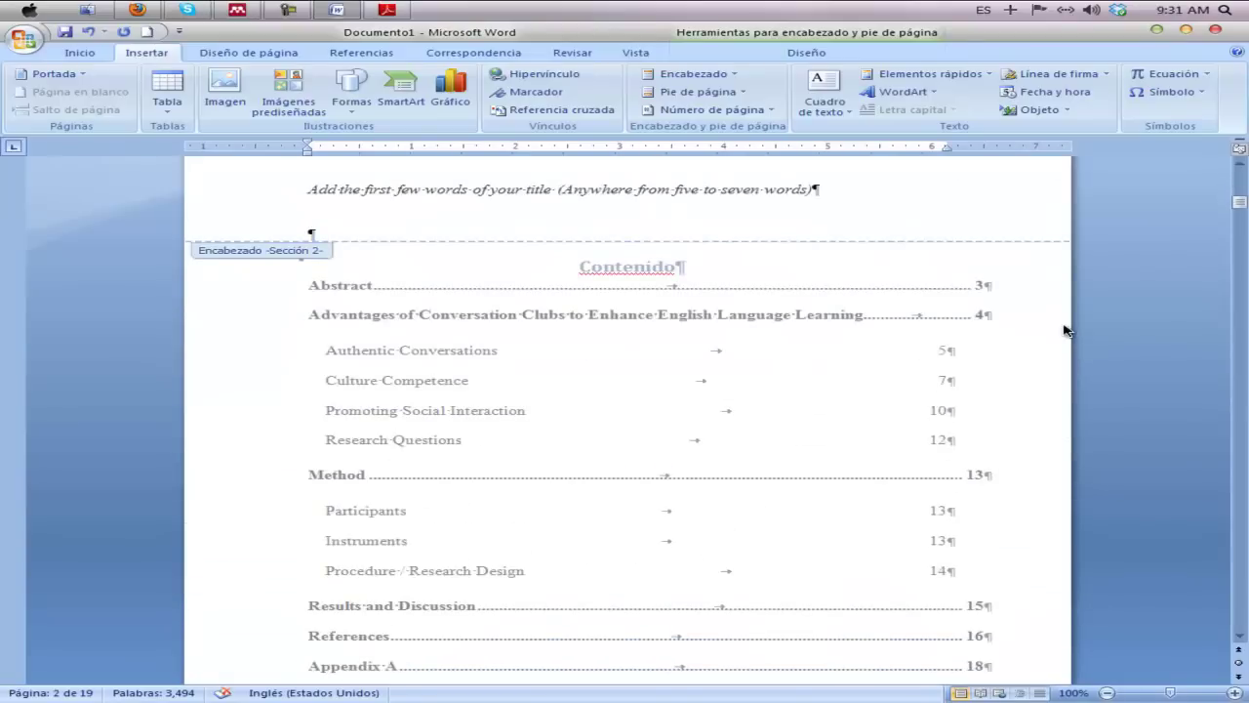
{"action": "scroll", "coordinate": [1066, 331], "scroll_direction": "down", "scroll_amount": 9}
{"action": "scroll", "coordinate": [1066, 331], "scroll_direction": "down", "scroll_amount": 3}
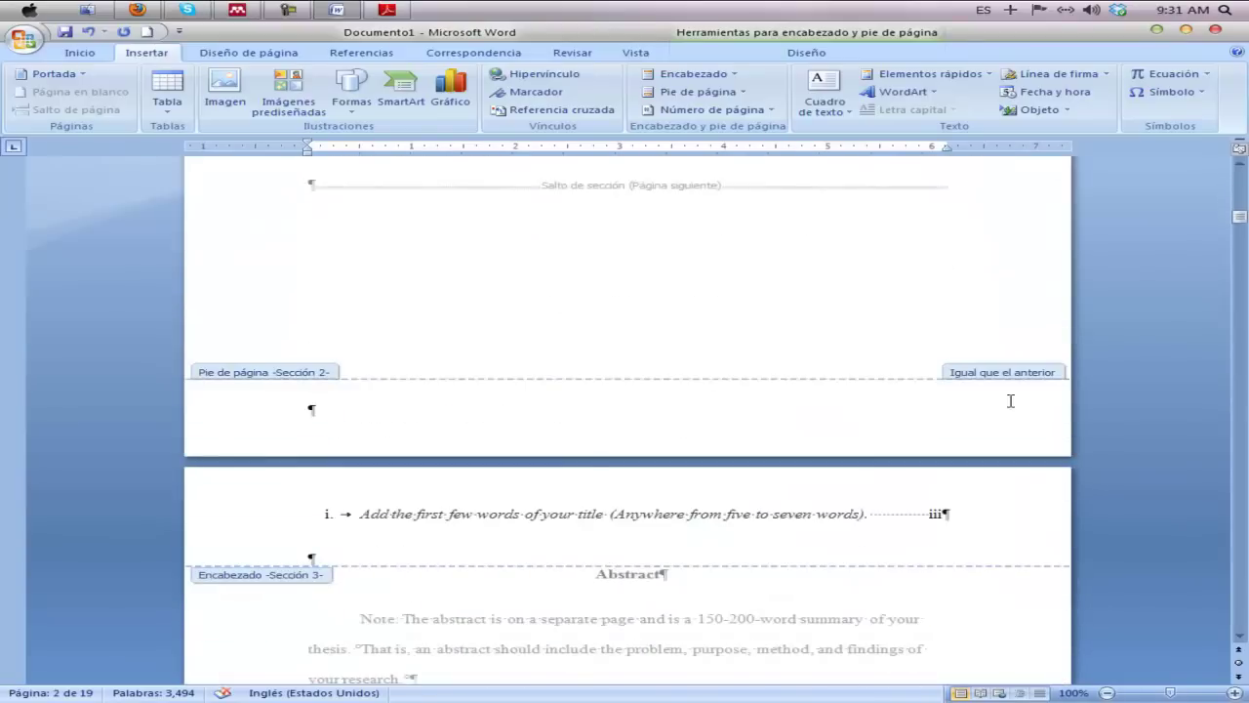
{"action": "scroll", "coordinate": [736, 530], "scroll_direction": "down", "scroll_amount": 20}
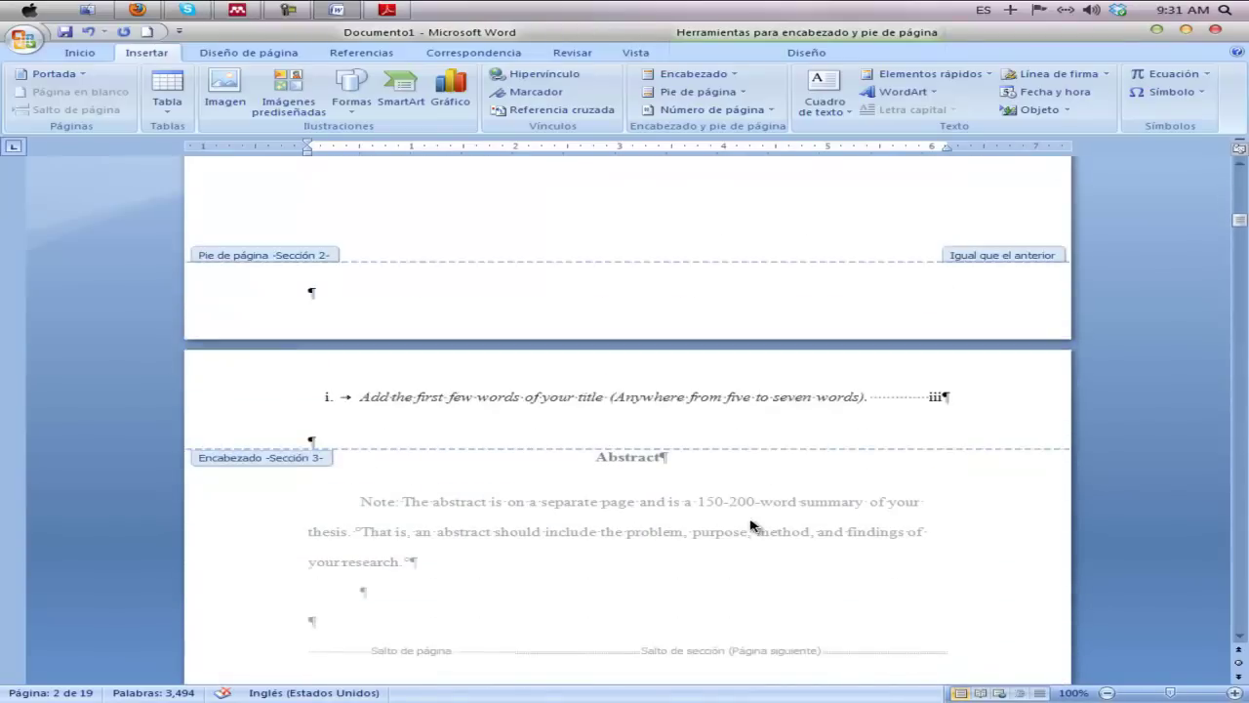
{"action": "scroll", "coordinate": [753, 507], "scroll_direction": "up", "scroll_amount": 20}
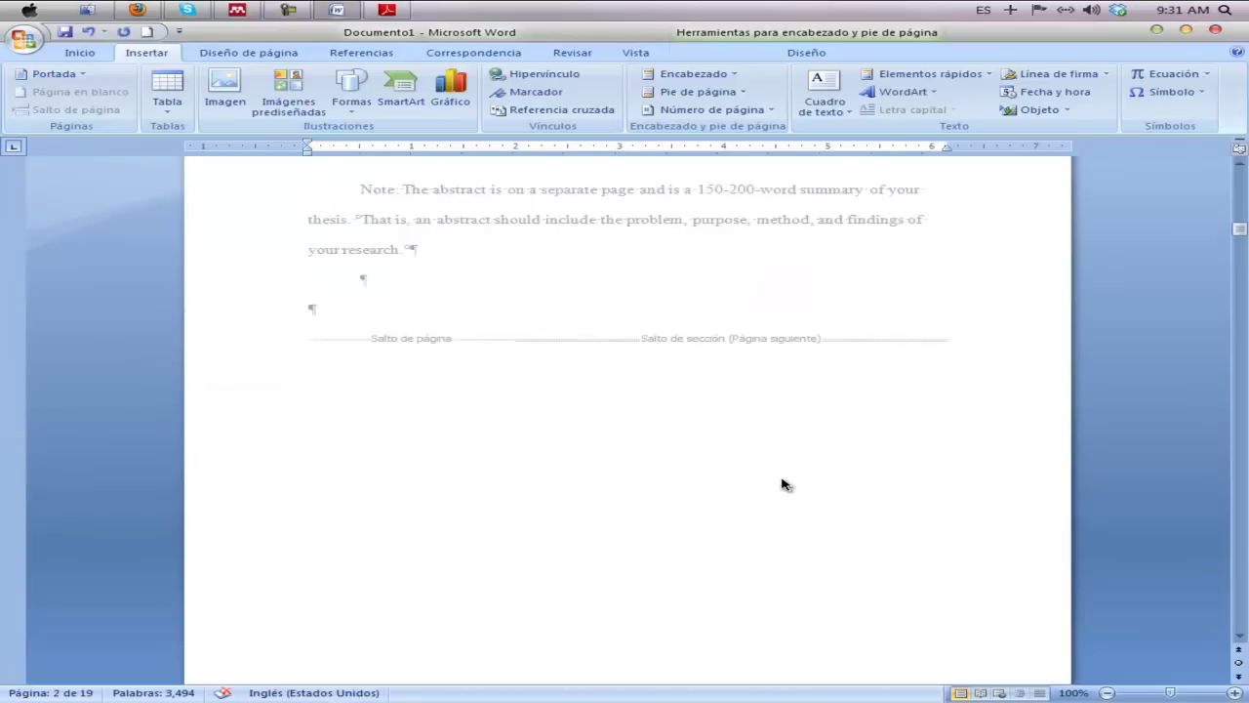
{"action": "scroll", "coordinate": [784, 473], "scroll_direction": "down", "scroll_amount": 20}
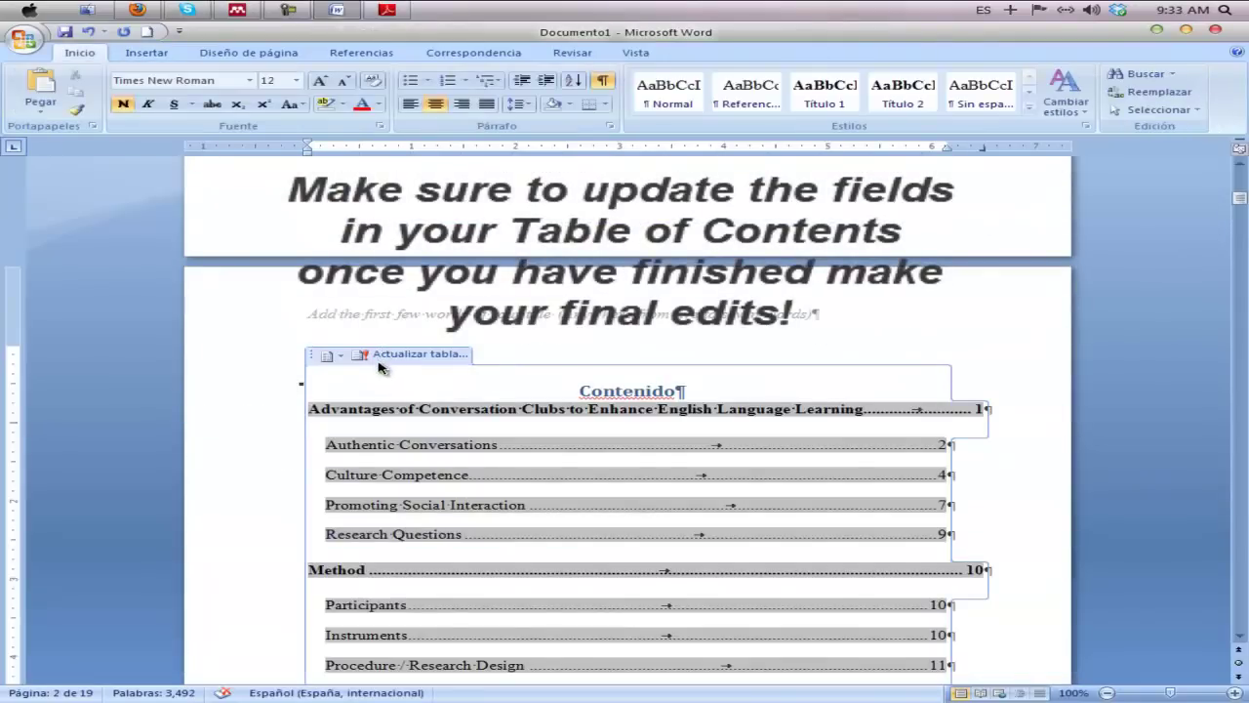
Step: Examine the Abstract heading's style and compare it with the entries listed in the table of contents
{"action": "scroll", "coordinate": [783, 360], "scroll_direction": "down", "scroll_amount": 4}
{"action": "scroll", "coordinate": [783, 361], "scroll_direction": "down", "scroll_amount": 7}
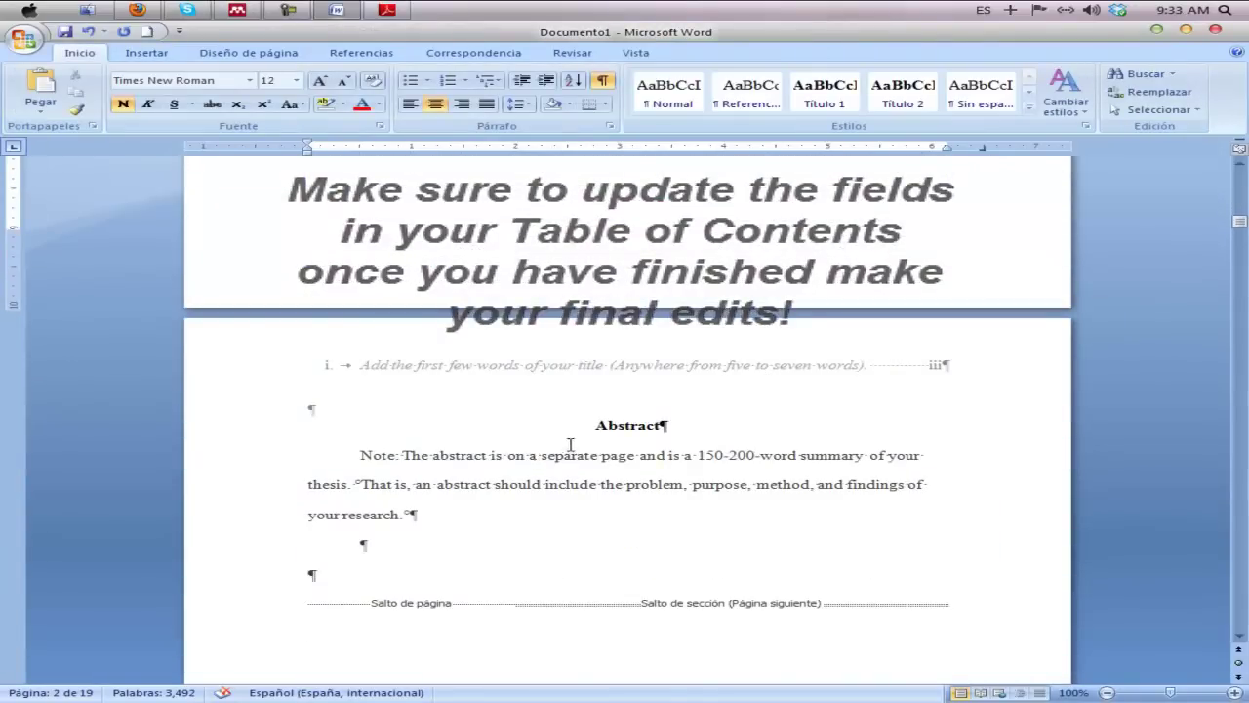
{"action": "left_click_drag", "start_coordinate": [595, 425], "coordinate": [662, 423]}
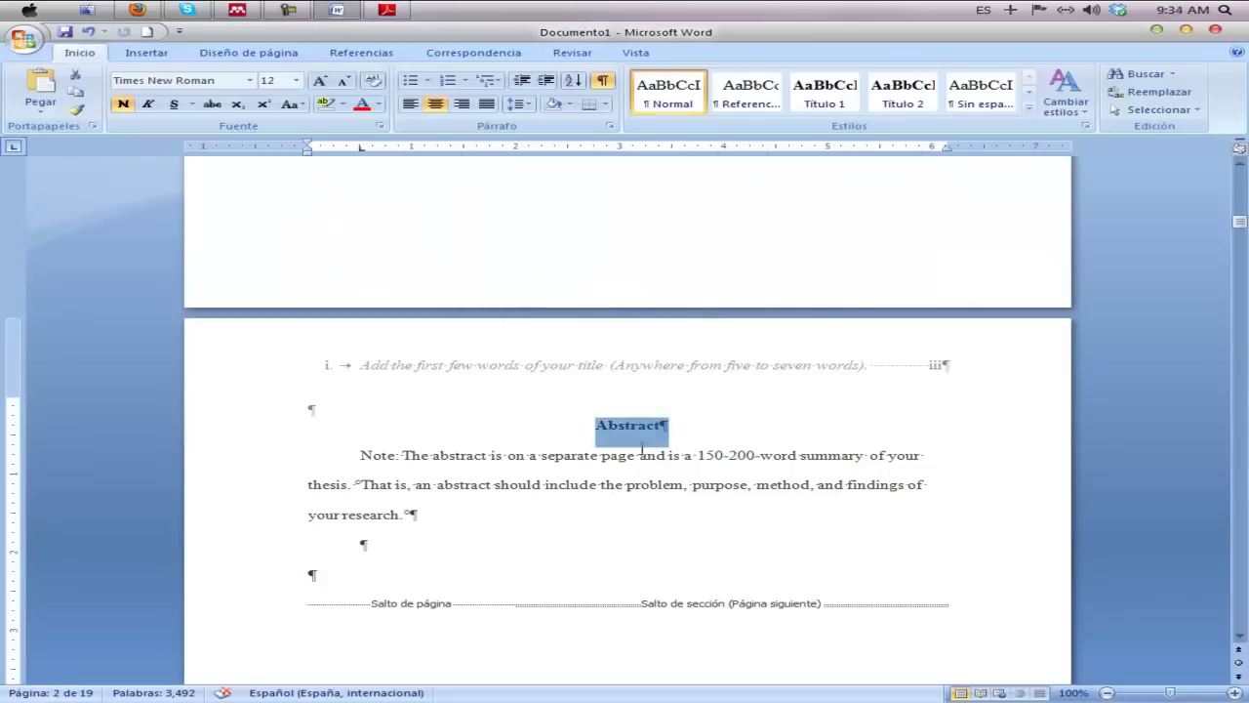
{"action": "left_click", "coordinate": [611, 455]}
{"action": "scroll", "coordinate": [661, 387], "scroll_direction": "up", "scroll_amount": 2}
{"action": "scroll", "coordinate": [661, 387], "scroll_direction": "up", "scroll_amount": 18}
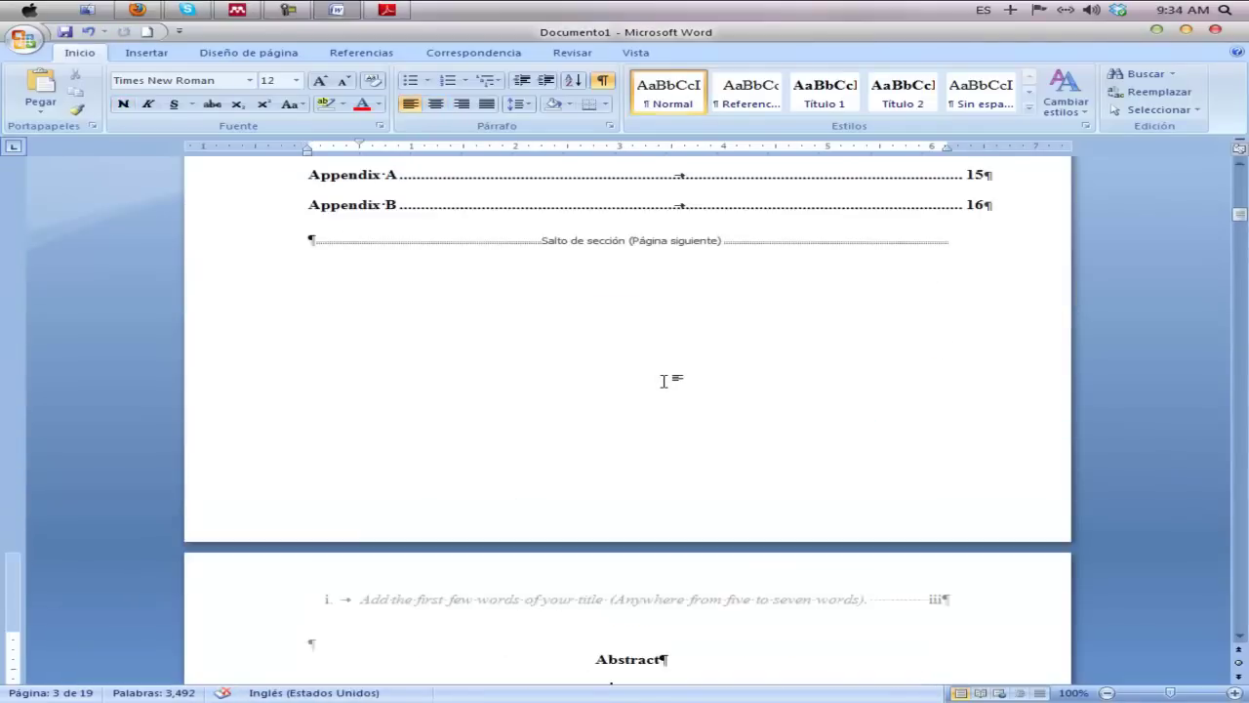
{"action": "scroll", "coordinate": [662, 387], "scroll_direction": "down", "scroll_amount": 3}
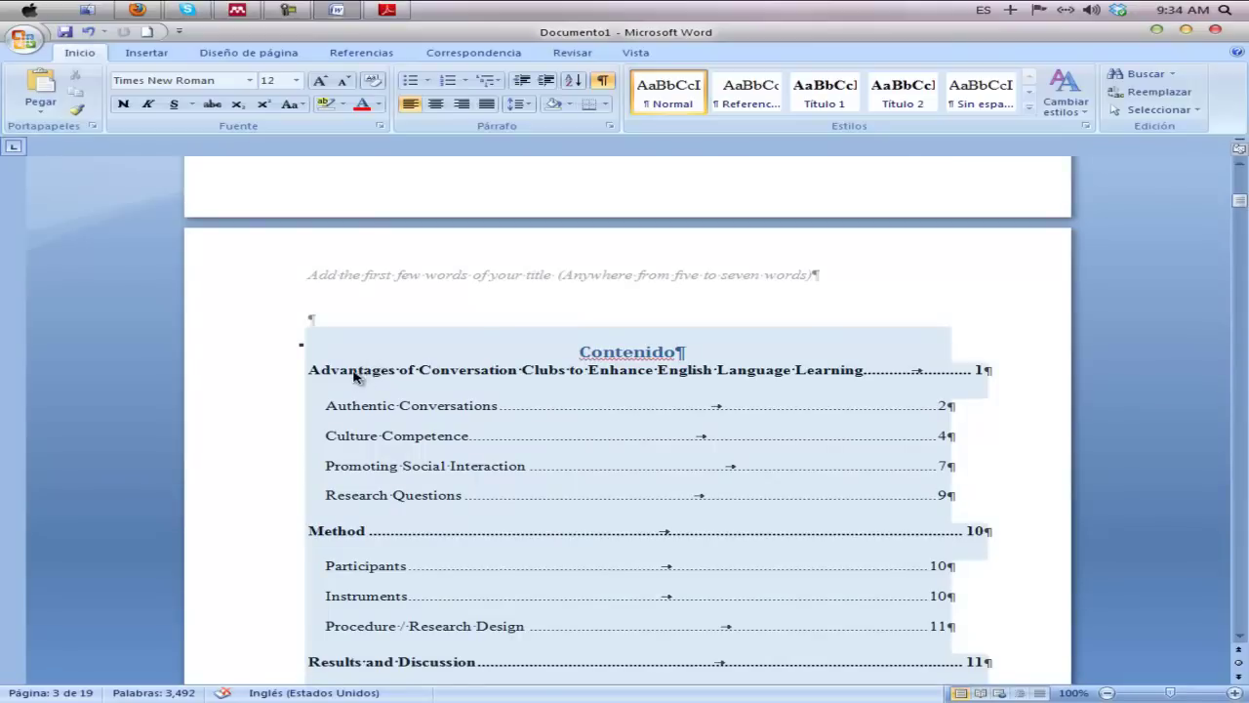
{"action": "scroll", "coordinate": [376, 383], "scroll_direction": "down", "scroll_amount": 3}
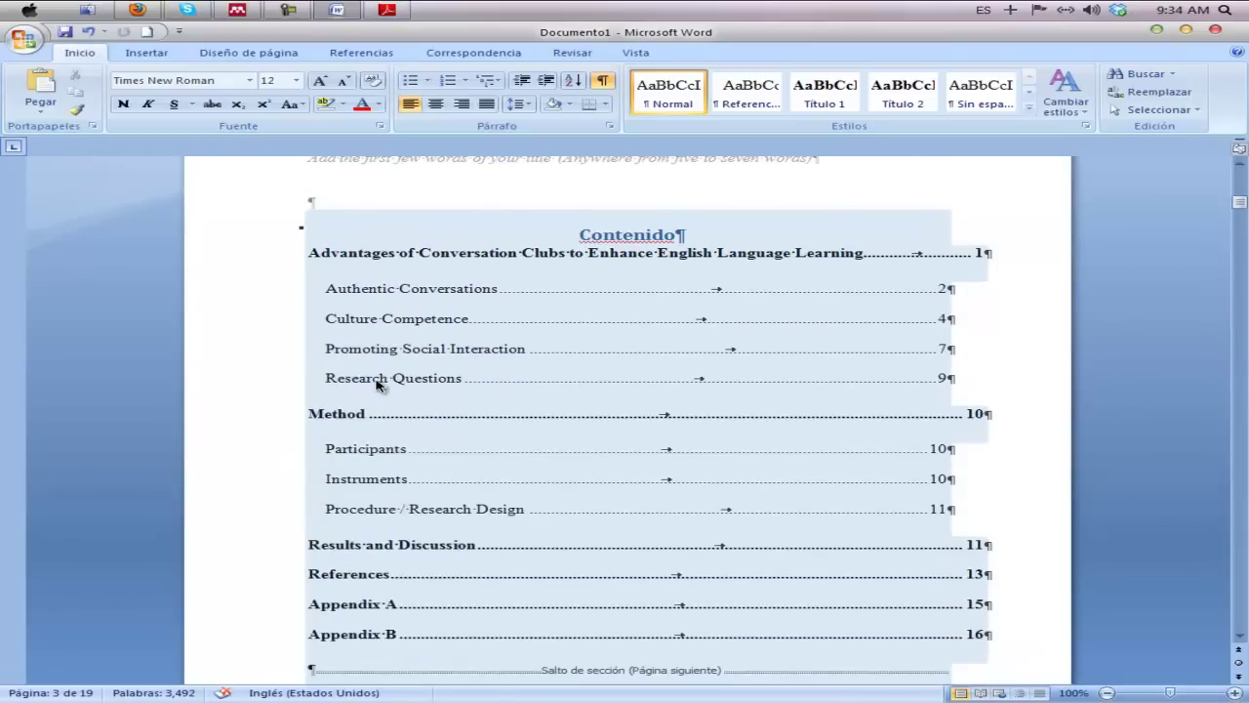
{"action": "scroll", "coordinate": [375, 384], "scroll_direction": "down", "scroll_amount": 2}
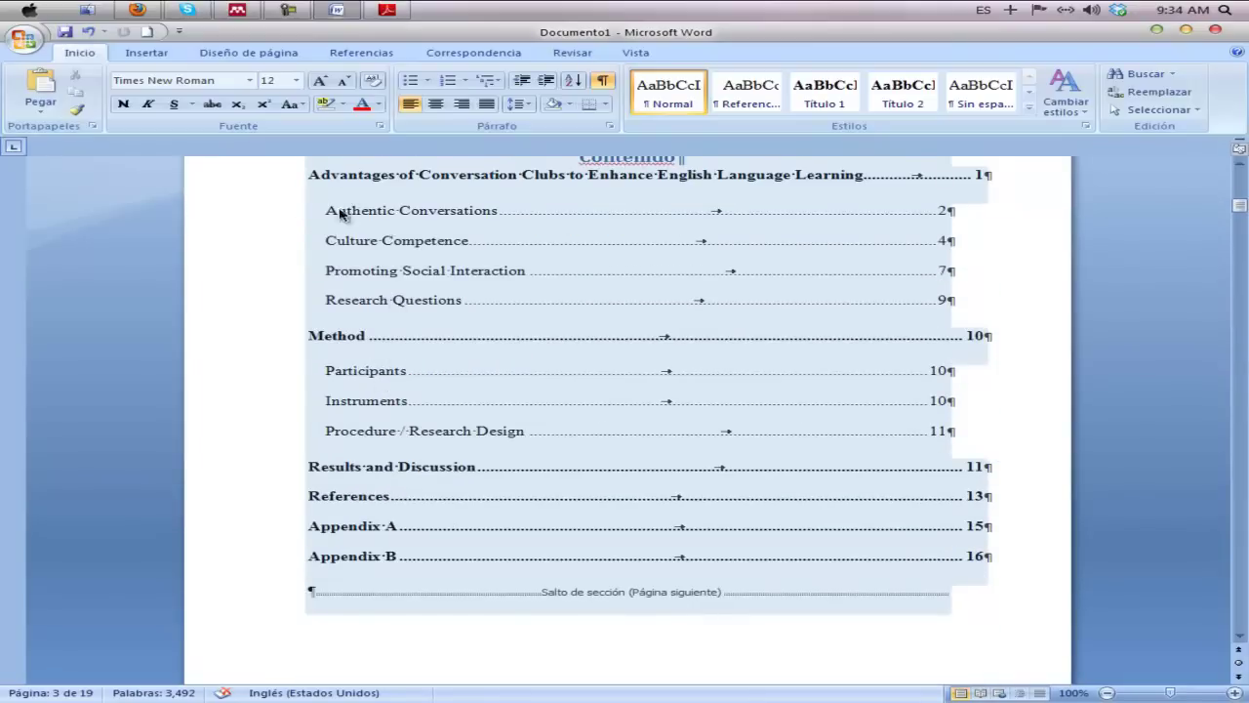
{"action": "scroll", "coordinate": [415, 445], "scroll_direction": "down", "scroll_amount": 1}
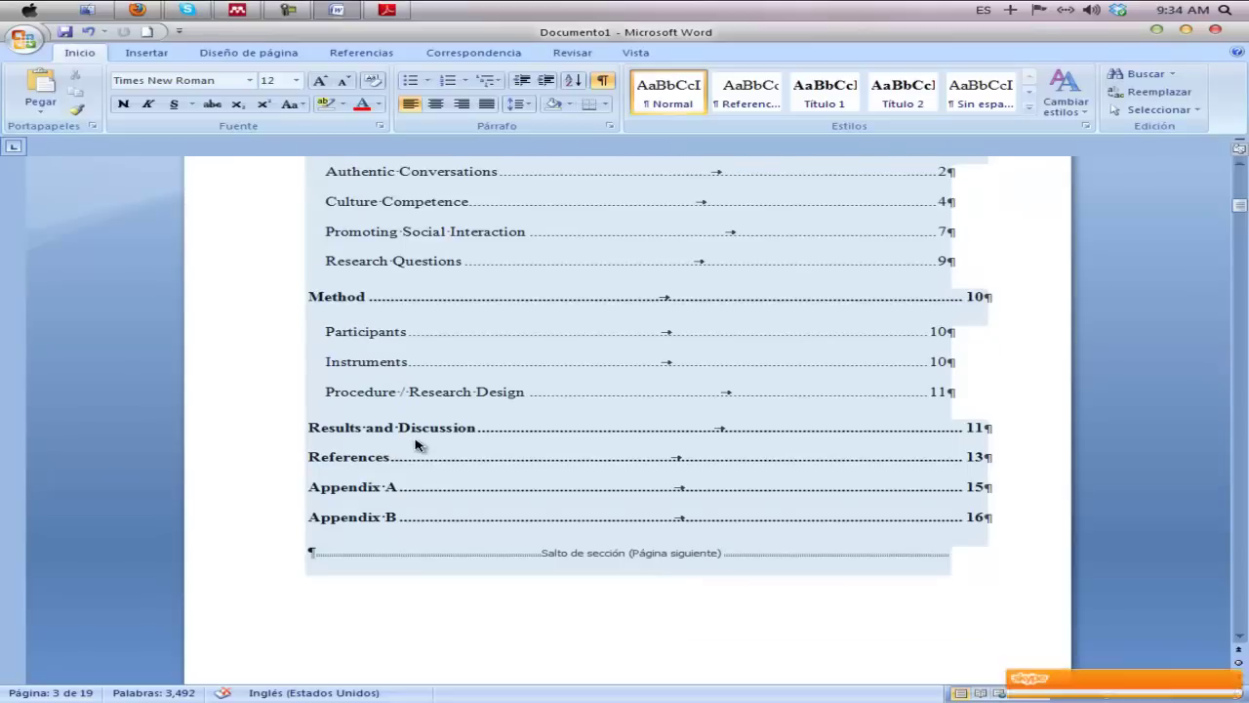
Step: Replace the contents page title "Contenido" with "Table of Contents"
{"action": "key", "text": "Delete"}
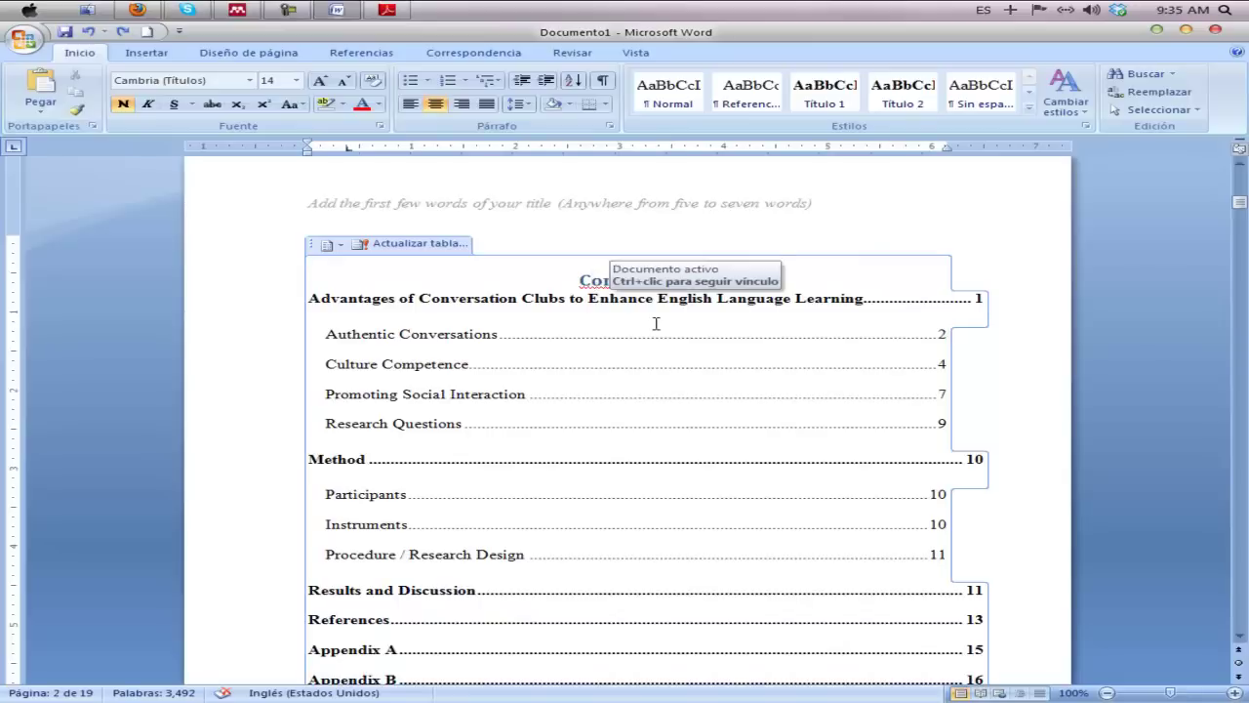
{"action": "type", "text": "Table o"}
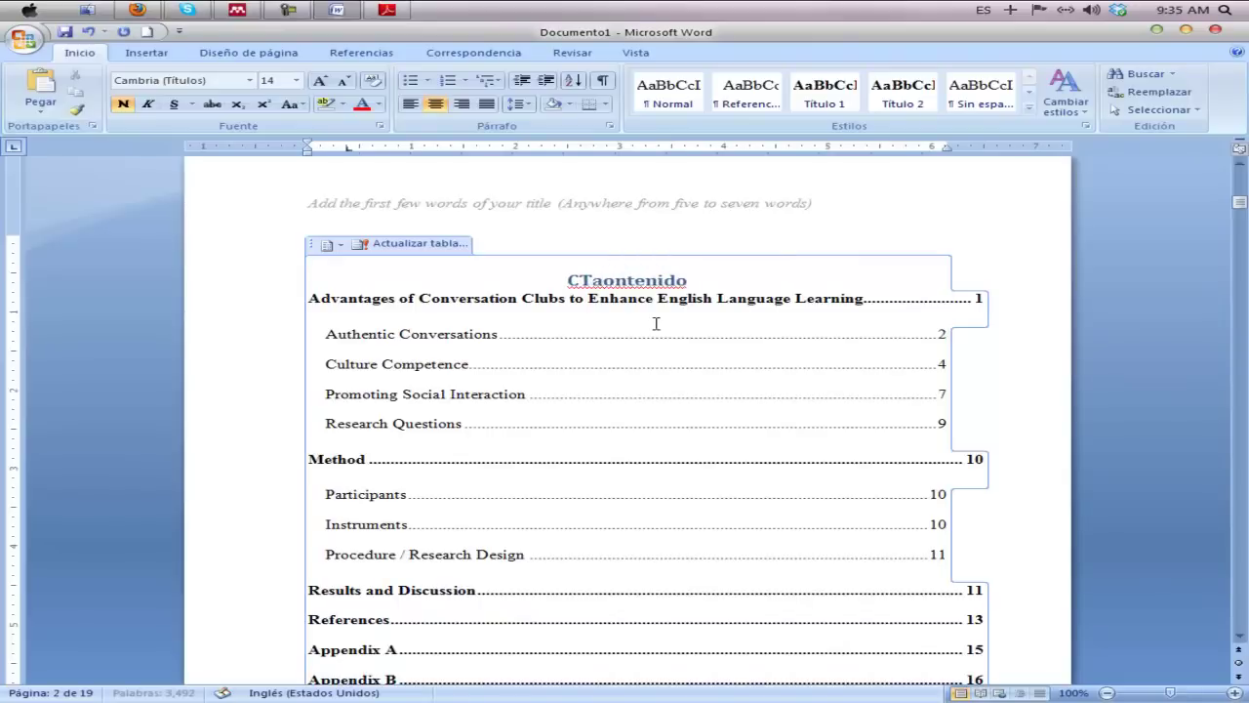
{"action": "type", "text": "f Contents."}
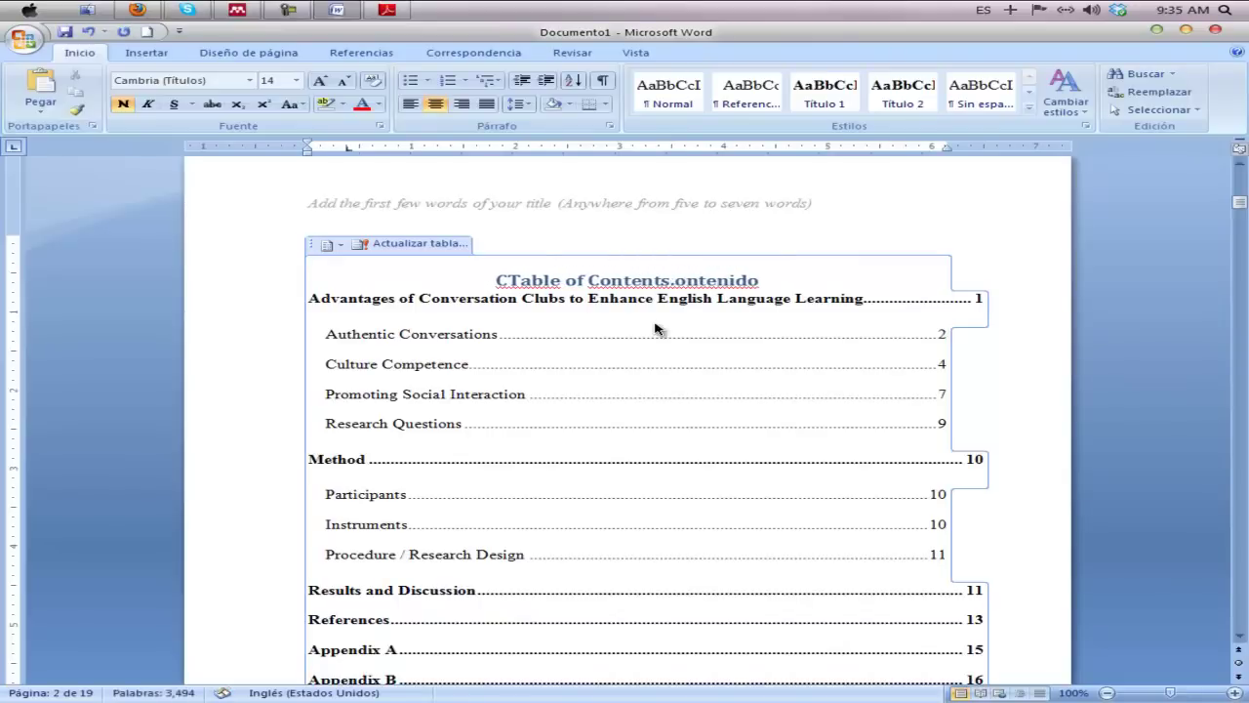
{"action": "key", "text": "Delete"}
{"action": "key", "text": "Delete"}
{"action": "key", "text": "Delete"}
{"action": "key", "text": "Delete"}
{"action": "key", "text": "Delete"}
{"action": "key", "text": "Delete"}
{"action": "key", "text": "Delete"}
{"action": "key", "text": "Delete"}
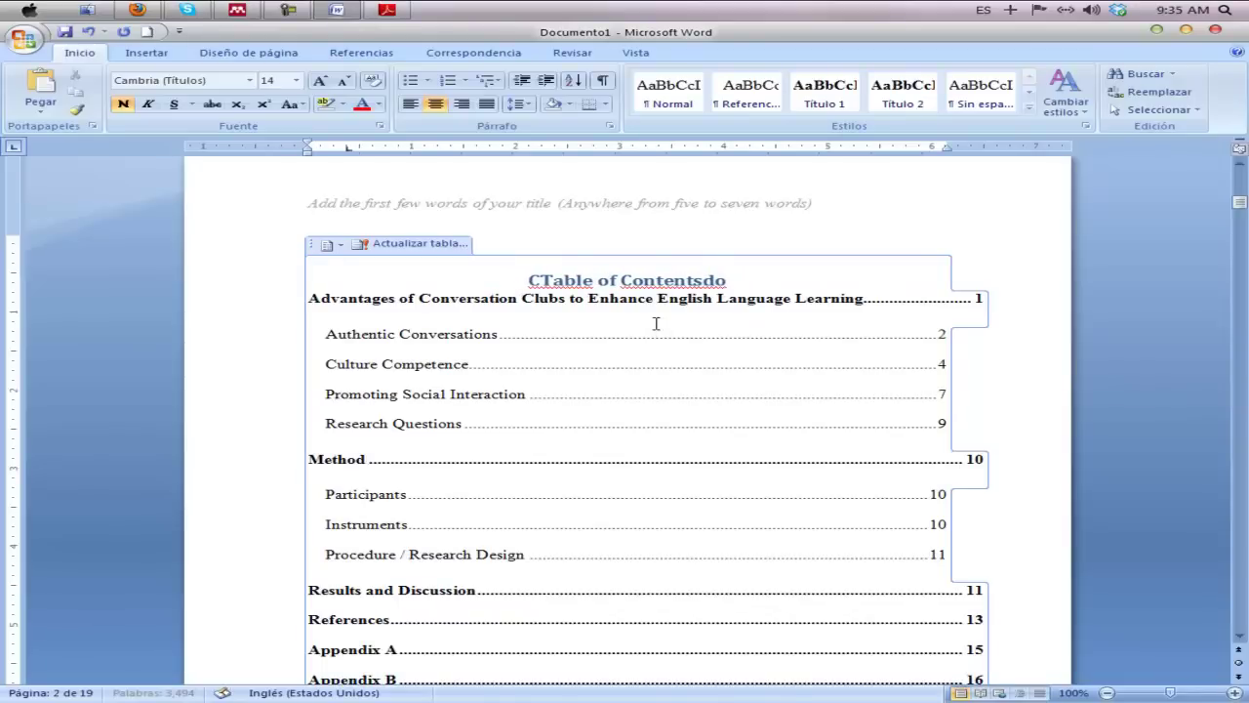
{"action": "key", "text": "Left"}
{"action": "key", "text": "Left"}
{"action": "key", "text": "Left"}
{"action": "key", "text": "Left"}
{"action": "key", "text": "Left"}
{"action": "key", "text": "Left"}
{"action": "key", "text": "Left"}
{"action": "key", "text": "Left"}
{"action": "key", "text": "Left"}
{"action": "key", "text": "Left"}
{"action": "key", "text": "Left"}
{"action": "key", "text": "Left"}
{"action": "key", "text": "Left"}
{"action": "key", "text": "Left"}
{"action": "key", "text": "Left"}
{"action": "key", "text": "Left"}
{"action": "key", "text": "Left"}
{"action": "key", "text": "Left"}
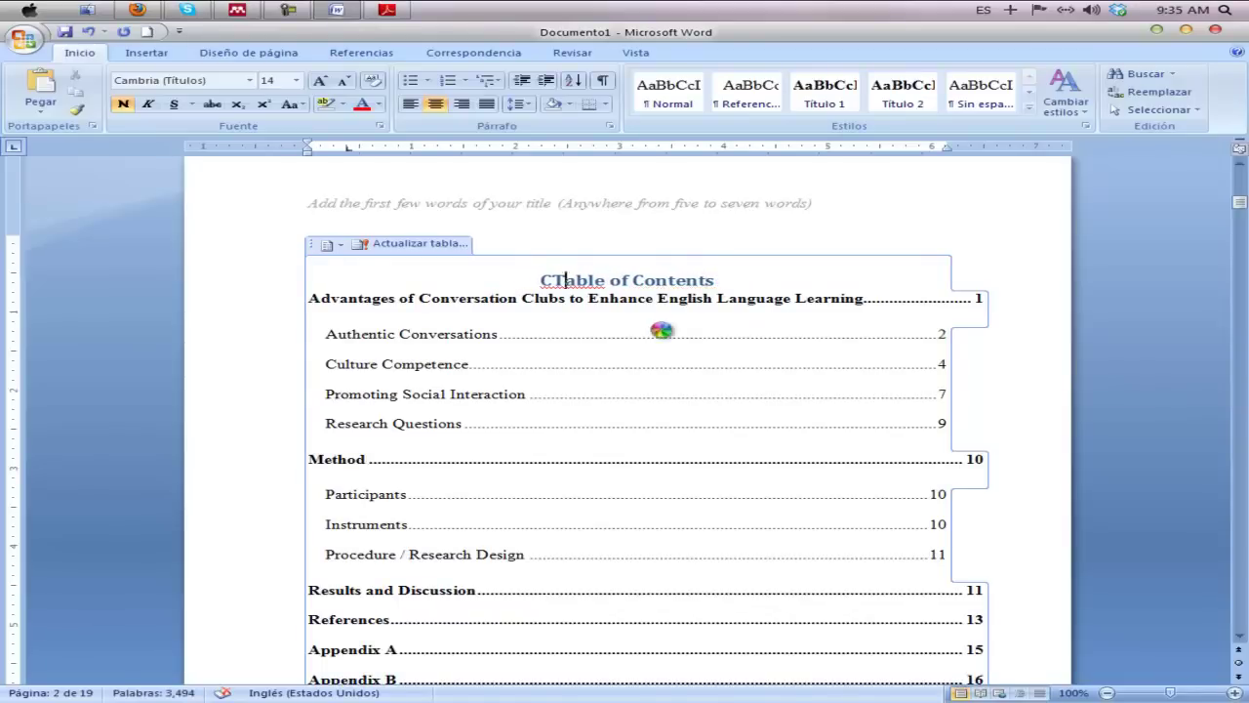
{"action": "key", "text": "Delete"}
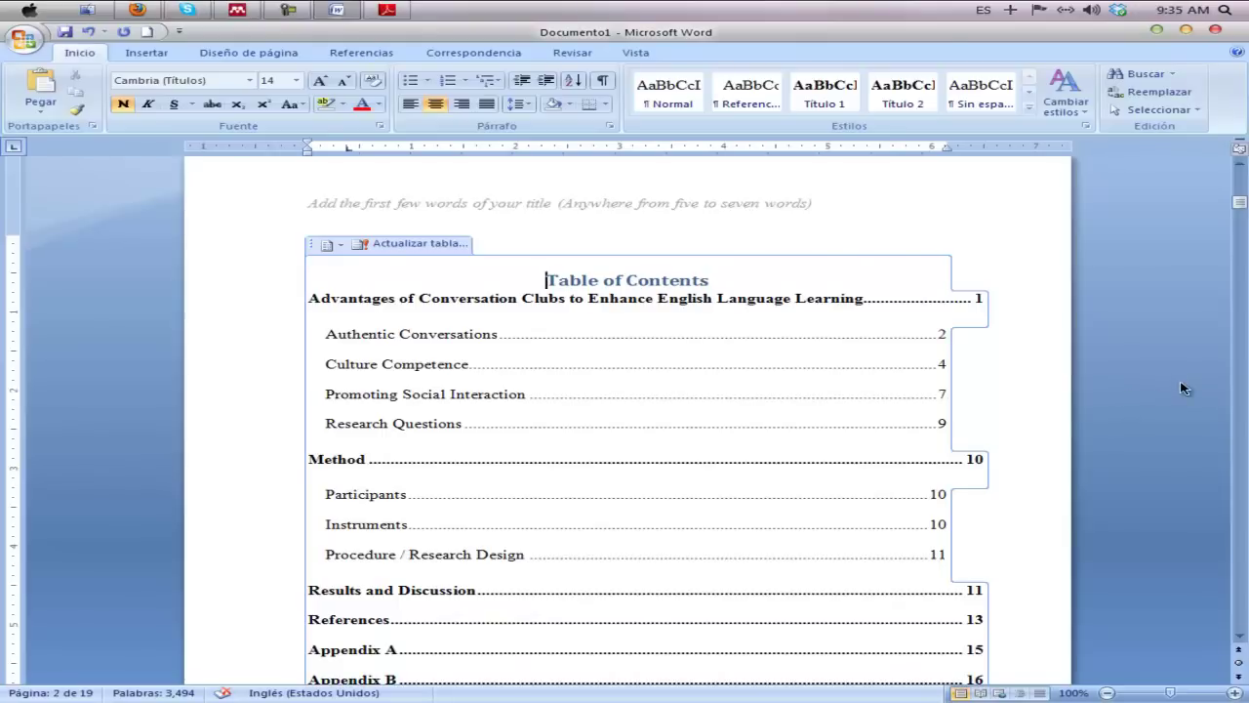
Step: Look over the finished table of contents and the title page without formatting marks
{"action": "key", "text": "Down"}
{"action": "key", "text": "Down"}
{"action": "key", "text": "Down"}
{"action": "key", "text": "End"}
{"action": "scroll", "coordinate": [1181, 389], "scroll_direction": "up", "scroll_amount": 3}
{"action": "scroll", "coordinate": [1181, 388], "scroll_direction": "down", "scroll_amount": 7}
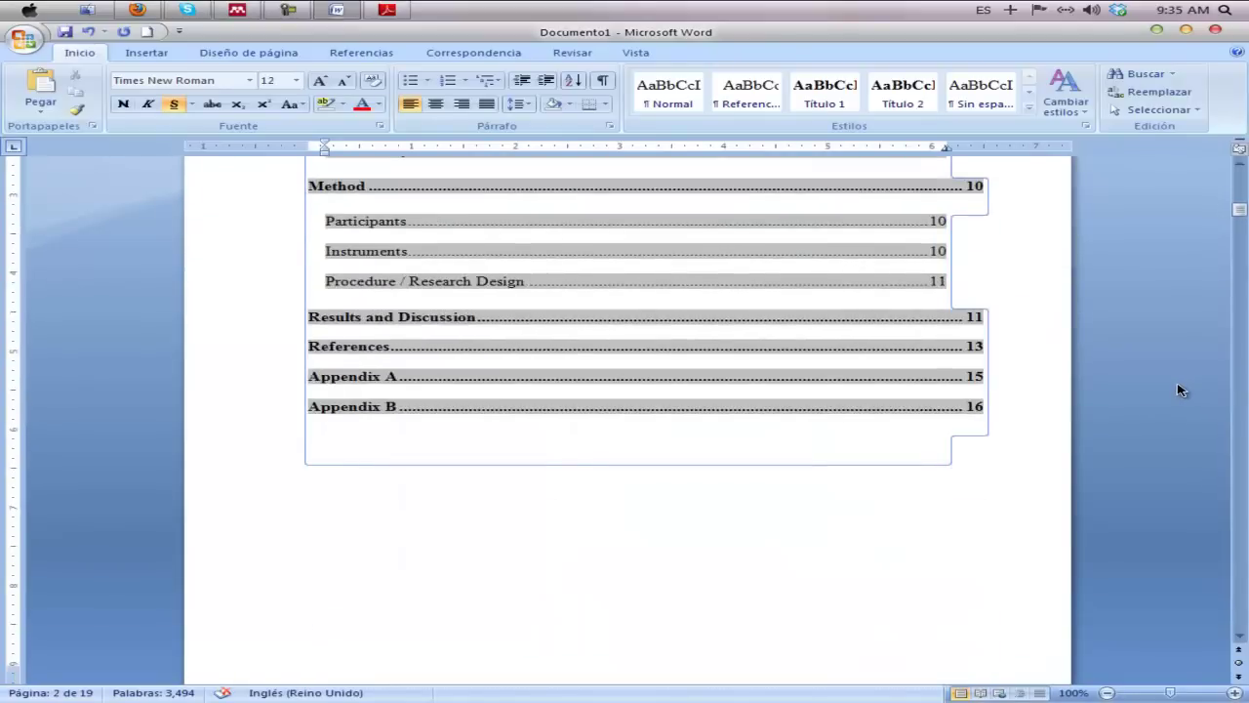
{"action": "scroll", "coordinate": [1181, 389], "scroll_direction": "up", "scroll_amount": 15}
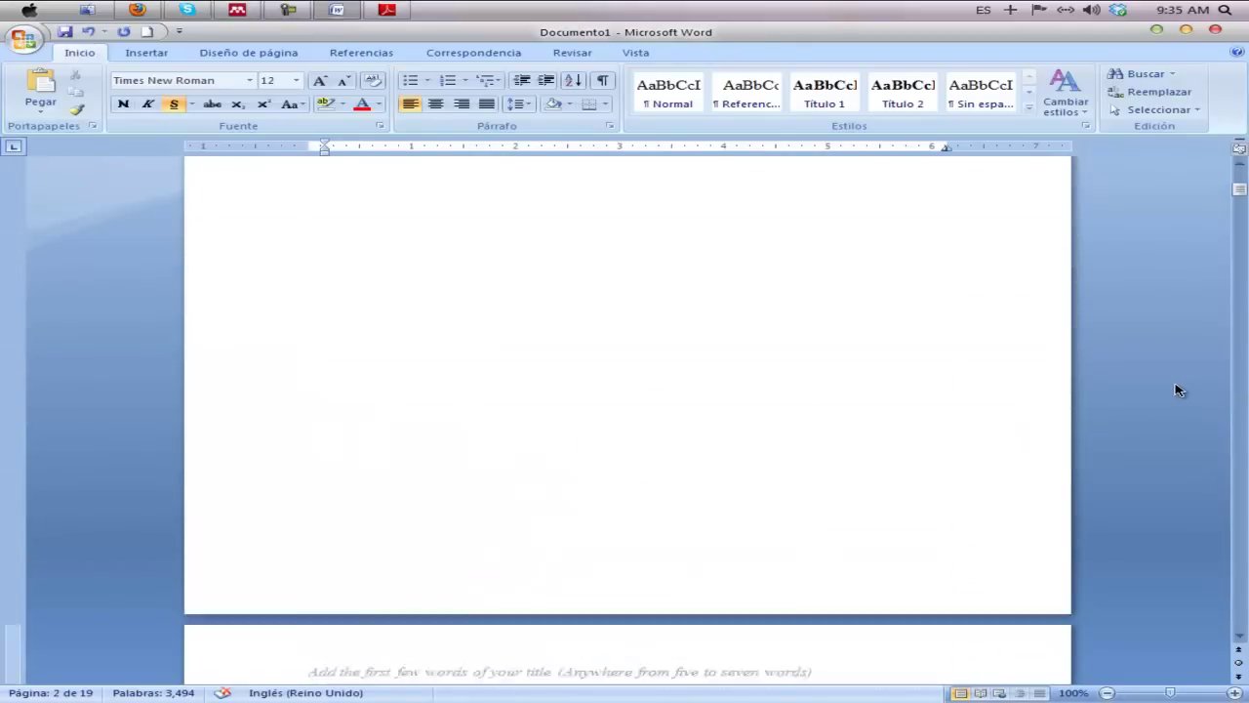
{"action": "scroll", "coordinate": [1178, 388], "scroll_direction": "up", "scroll_amount": 3}
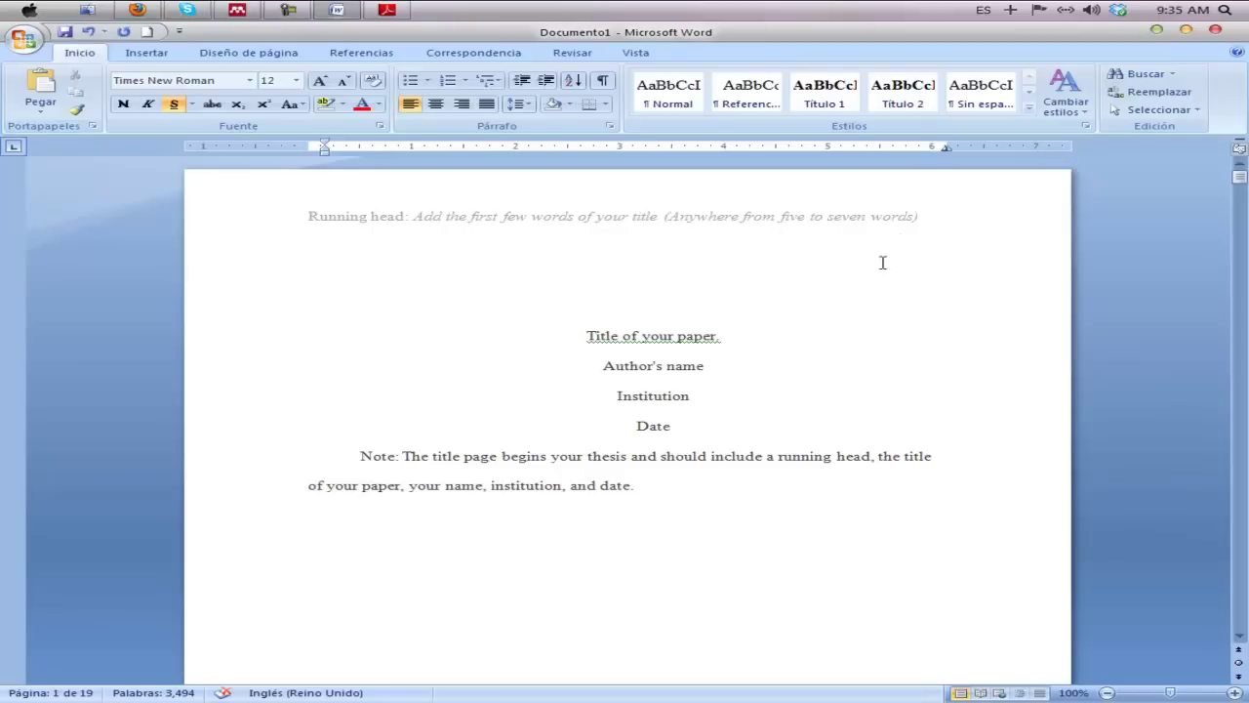